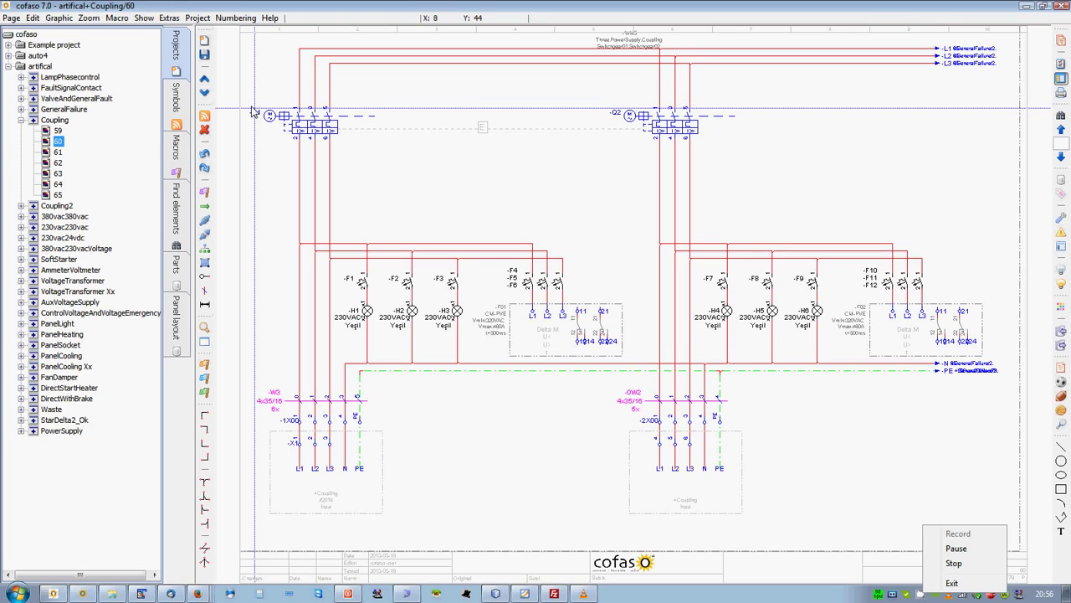
- Create a project named TestProject with customer name cofaso.com and a 1 level project structure
{"action": "left_click", "coordinate": [27, 38]}
{"action": "left_click", "coordinate": [205, 40]}
{"action": "left_click", "coordinate": [557, 80]}
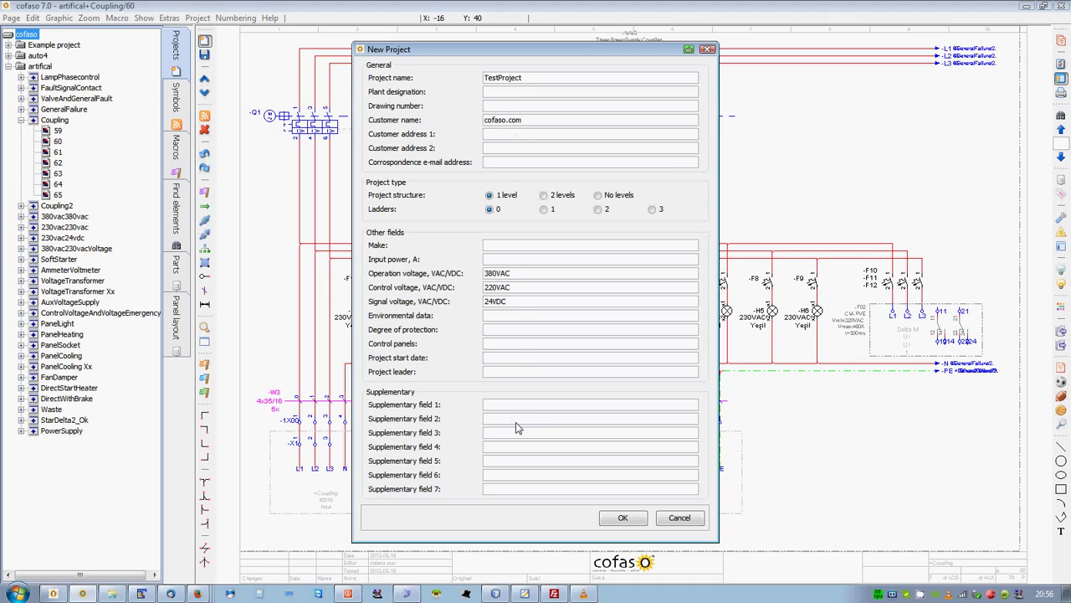
{"action": "left_click", "coordinate": [544, 195]}
{"action": "left_click", "coordinate": [599, 196]}
{"action": "left_click", "coordinate": [491, 196]}
{"action": "left_click", "coordinate": [623, 518]}
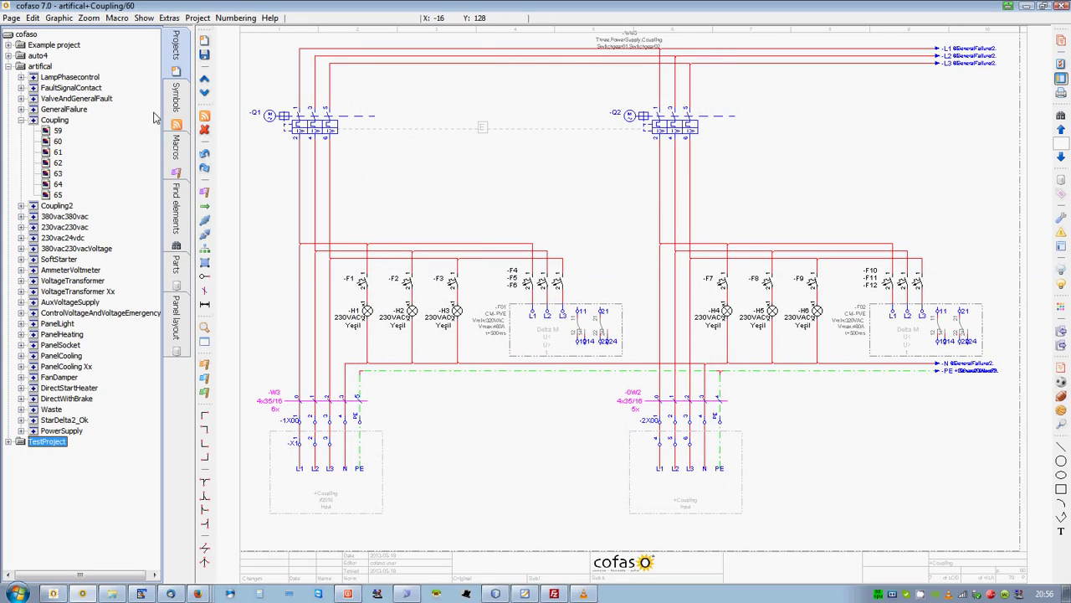
- Add the groups LOD1 and LOD2 to TestProject, each with its own page
{"action": "left_click", "coordinate": [206, 42]}
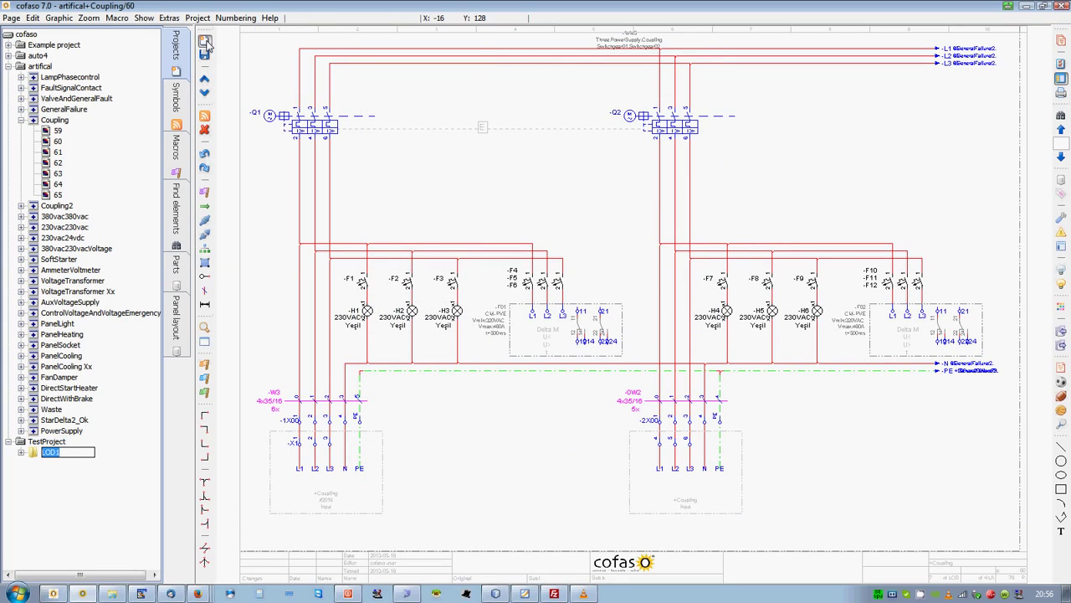
{"action": "key", "text": "Return"}
{"action": "key", "text": "Up"}
{"action": "key", "text": "Up"}
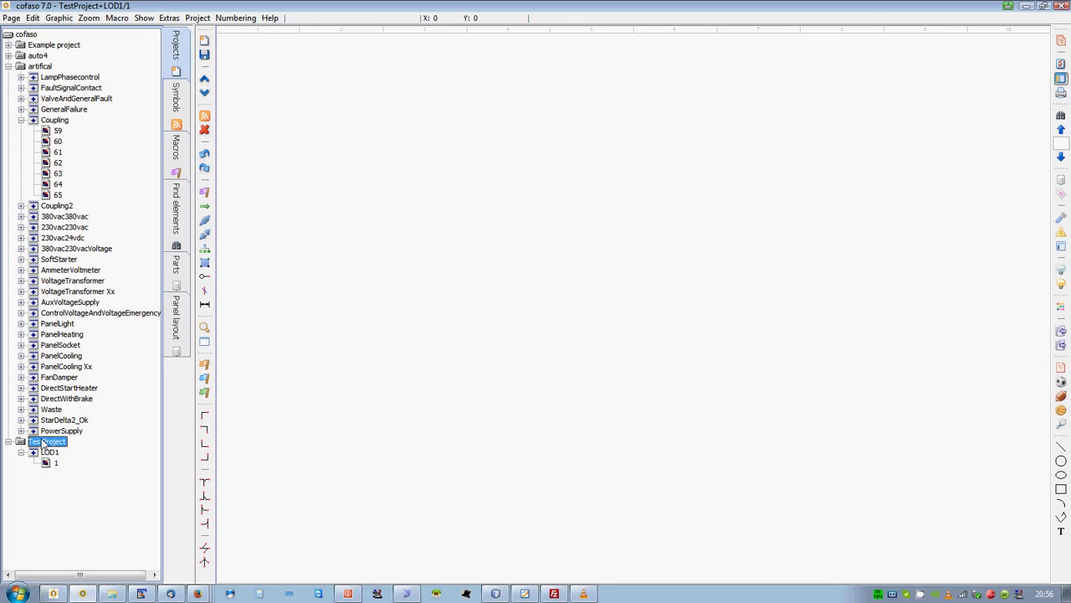
{"action": "left_click", "coordinate": [206, 41]}
{"action": "key", "text": "Return"}
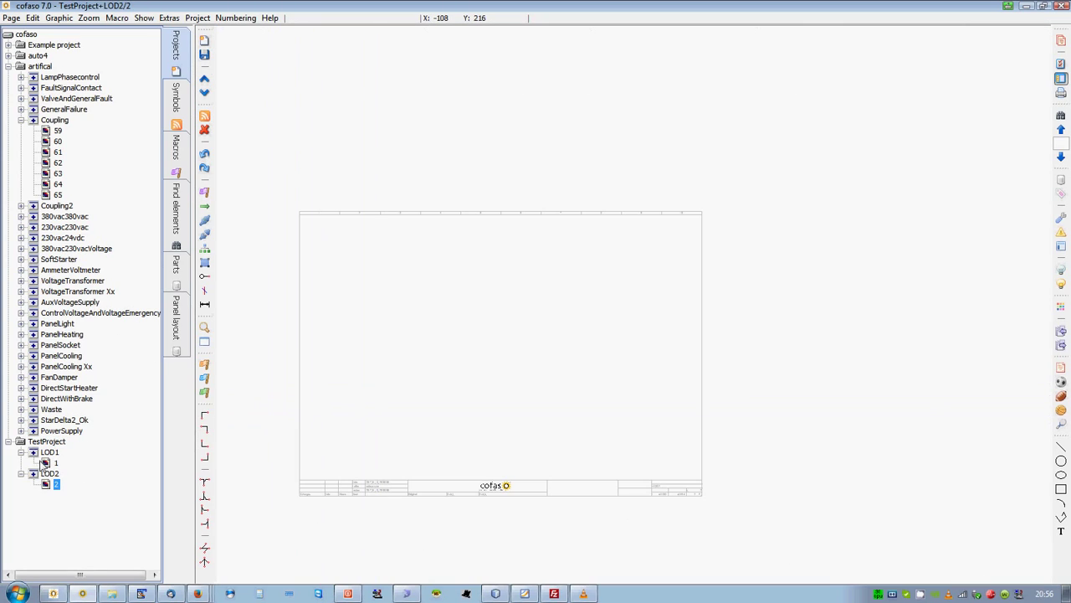
- Open page 1 of LOD1 and collapse the artifical project in the project tree
{"action": "double_click", "coordinate": [47, 464]}
{"action": "left_click", "coordinate": [9, 67]}
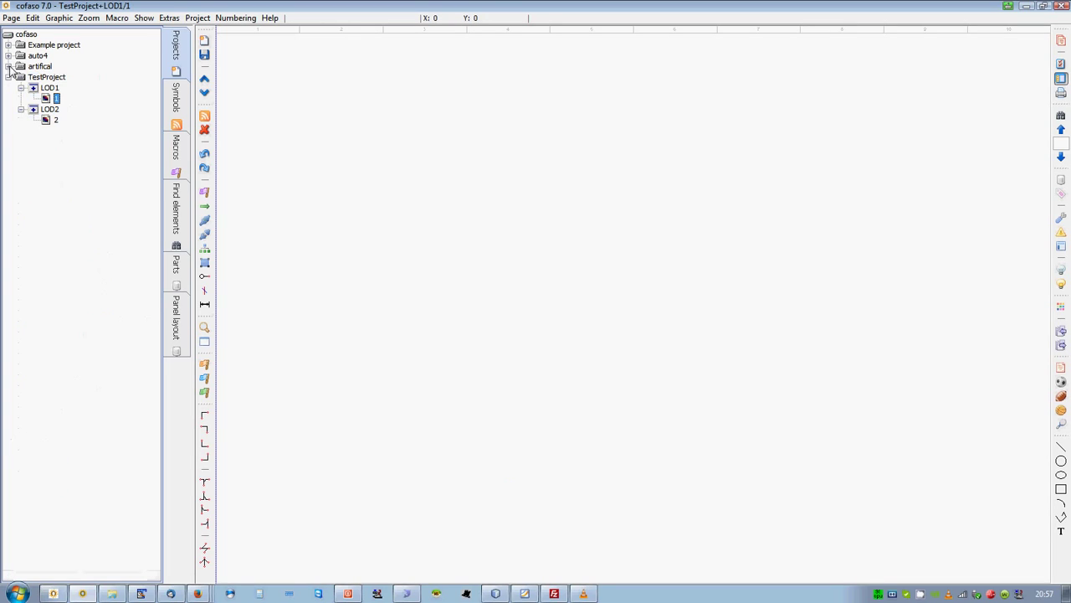
{"action": "scroll", "coordinate": [391, 212], "scroll_direction": "up", "scroll_amount": 1}
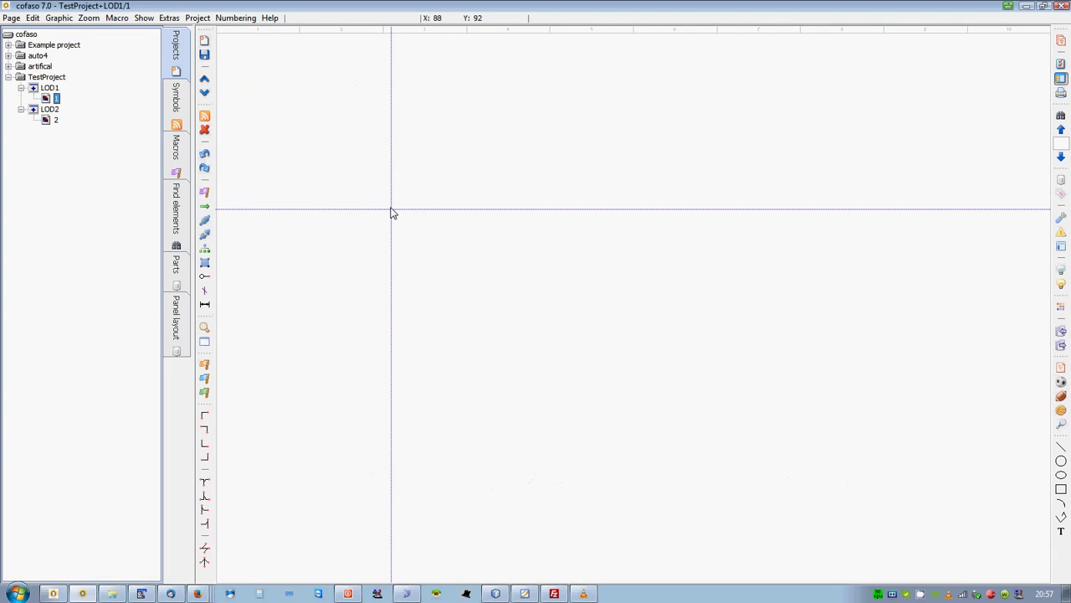
{"action": "scroll", "coordinate": [390, 212], "scroll_direction": "down", "scroll_amount": 1}
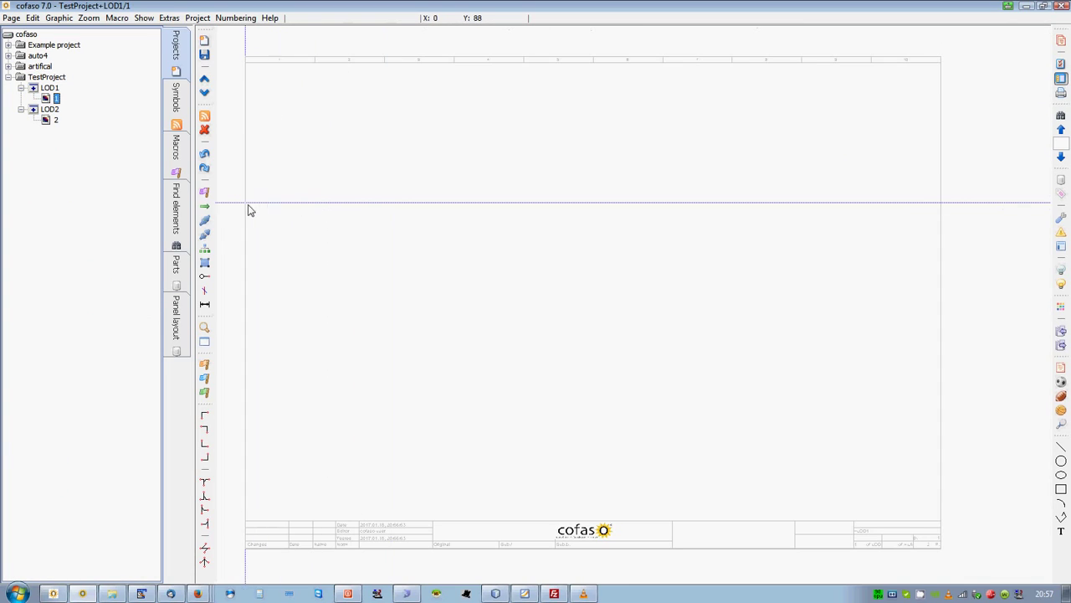
{"action": "left_click", "coordinate": [204, 328]}
- Place the IEC three-phase induction motor symbol M05 in the lower-left area of the page, at about X 36, Y 196
{"action": "left_click", "coordinate": [179, 101]}
{"action": "left_click", "coordinate": [47, 70]}
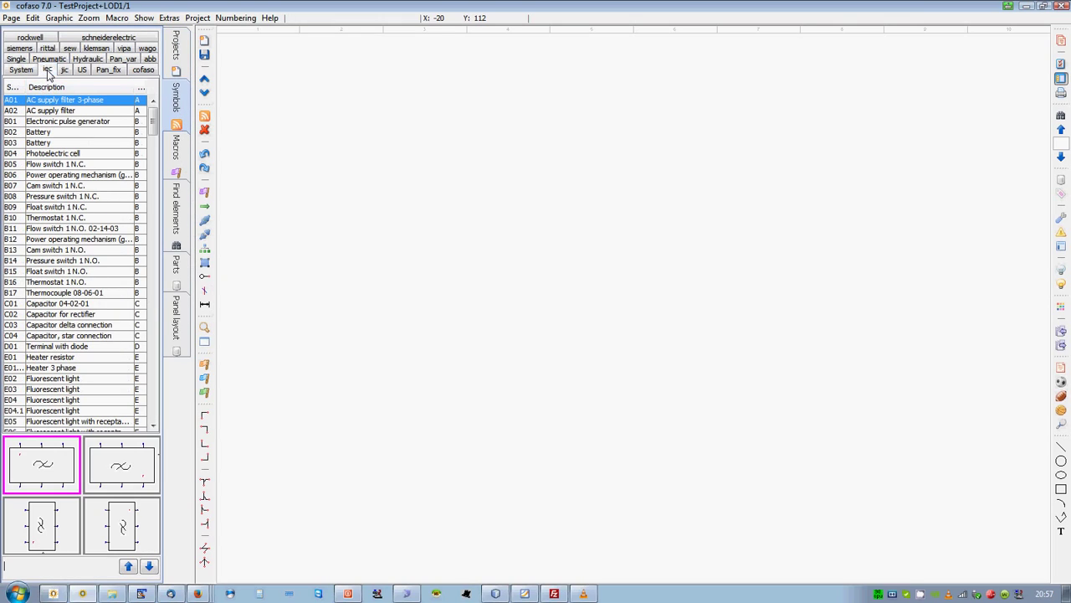
{"action": "left_click", "coordinate": [47, 567]}
{"action": "type", "text": "m05"}
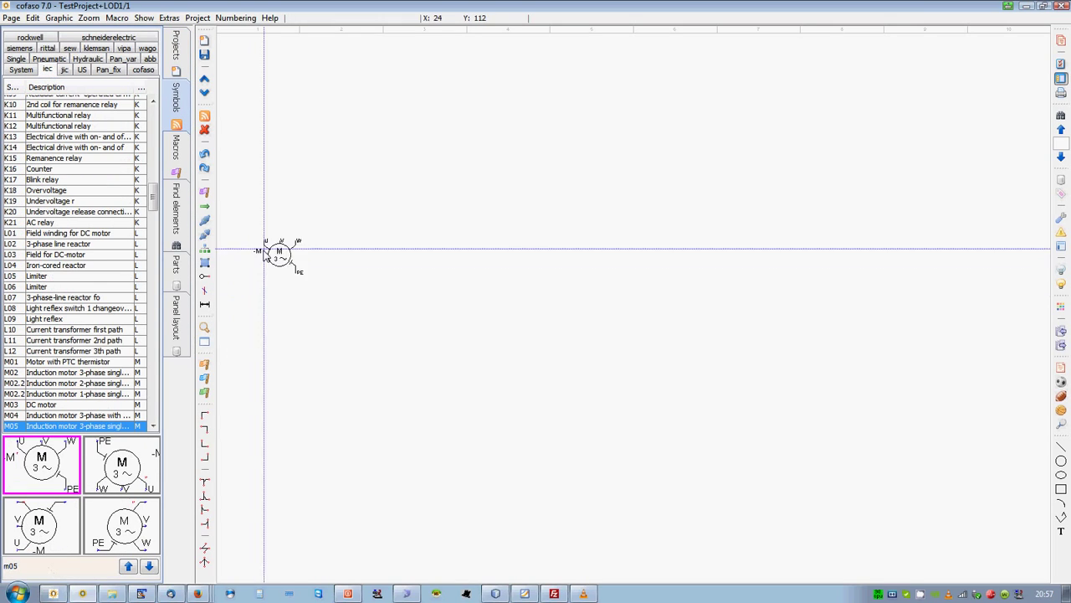
{"action": "left_click_drag", "start_coordinate": [435, 208], "coordinate": [375, 325]}
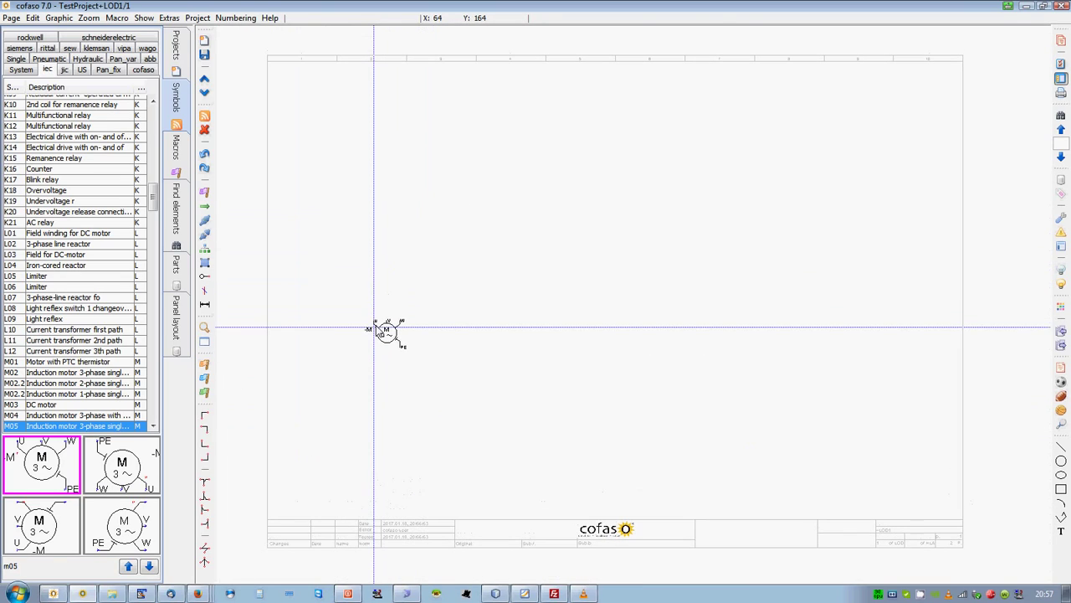
{"action": "left_click", "coordinate": [327, 381]}
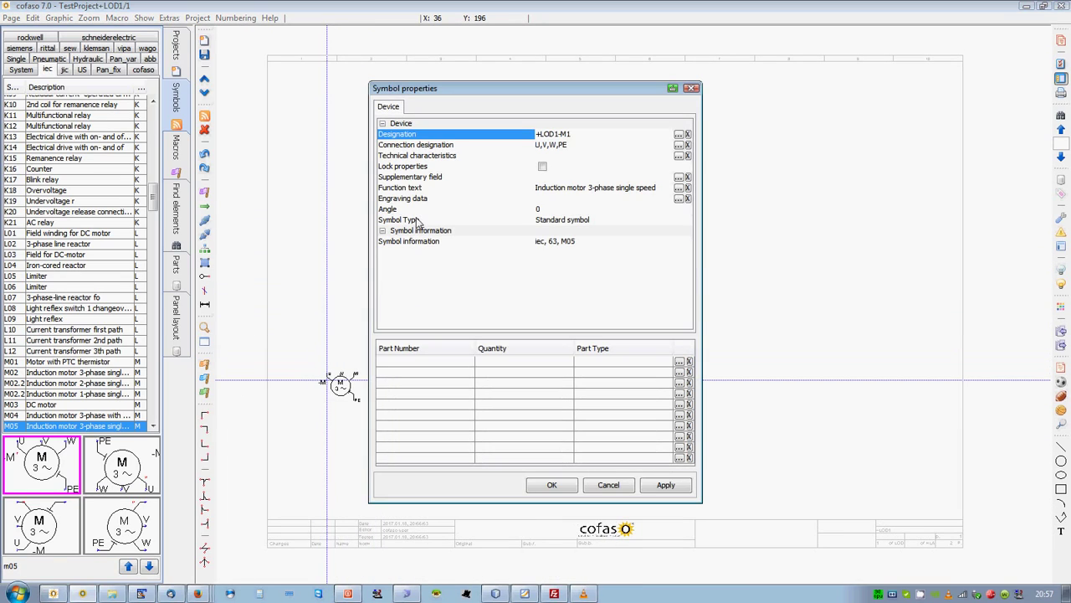
- Set the motor's technical characteristics to 0.55kW
{"action": "left_click", "coordinate": [570, 157]}
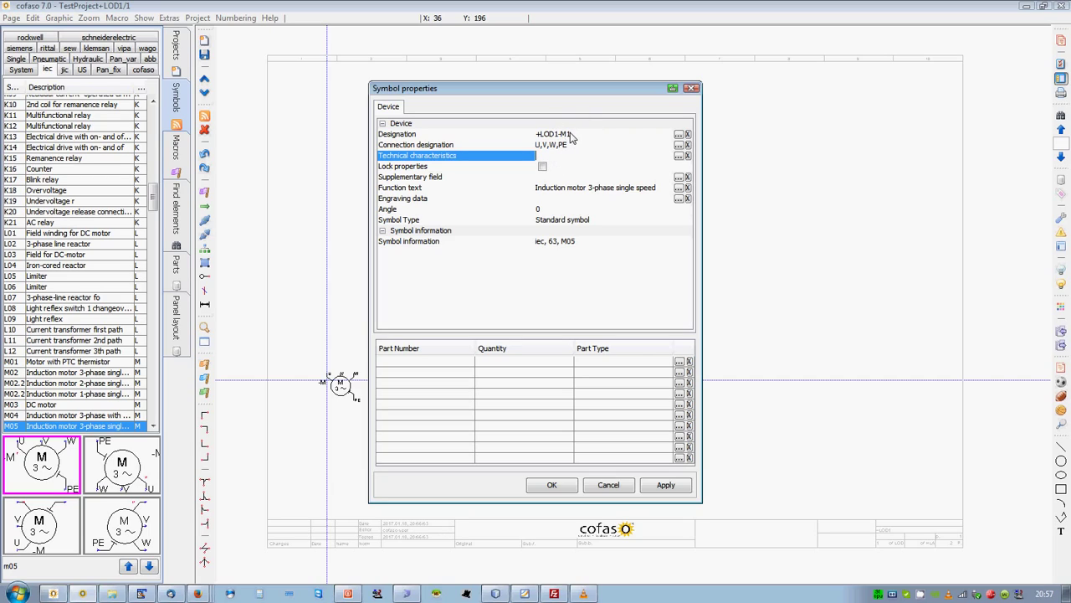
{"action": "left_click", "coordinate": [571, 136]}
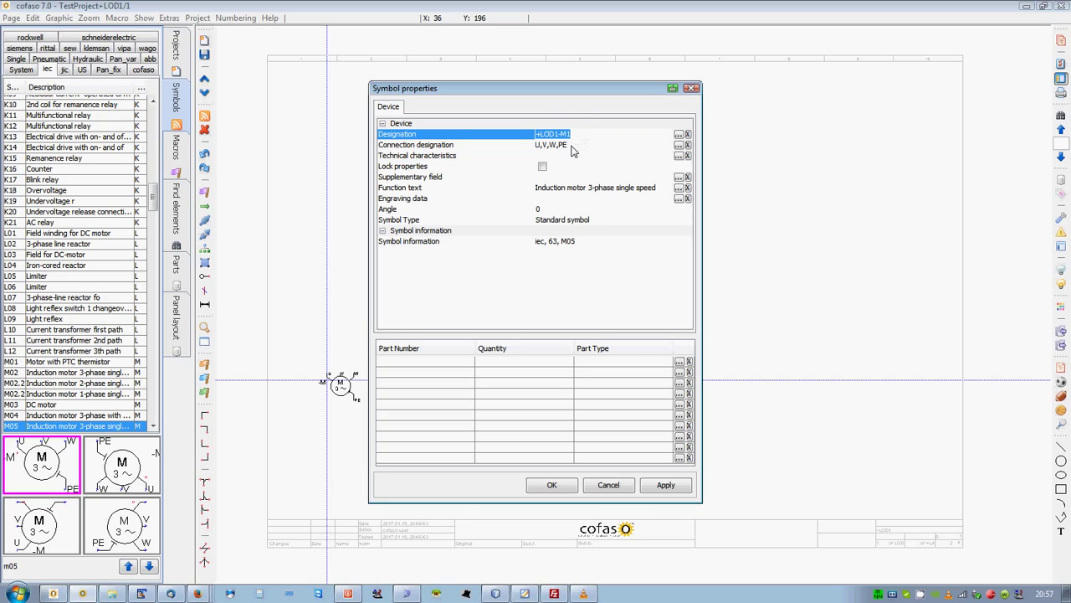
{"action": "left_click", "coordinate": [572, 147]}
{"action": "left_click", "coordinate": [570, 158]}
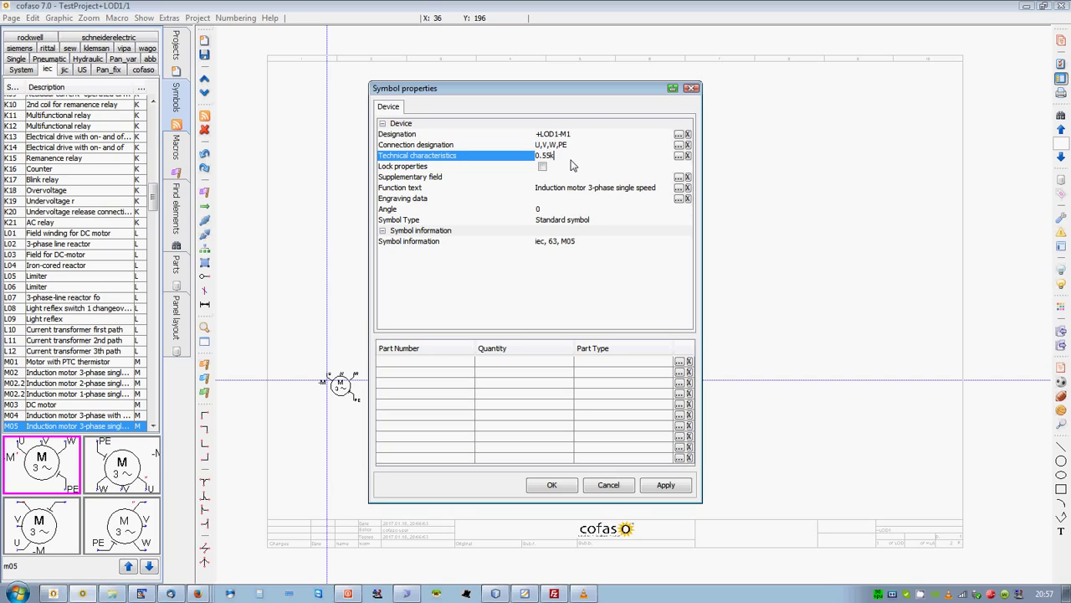
{"action": "left_click", "coordinate": [572, 166]}
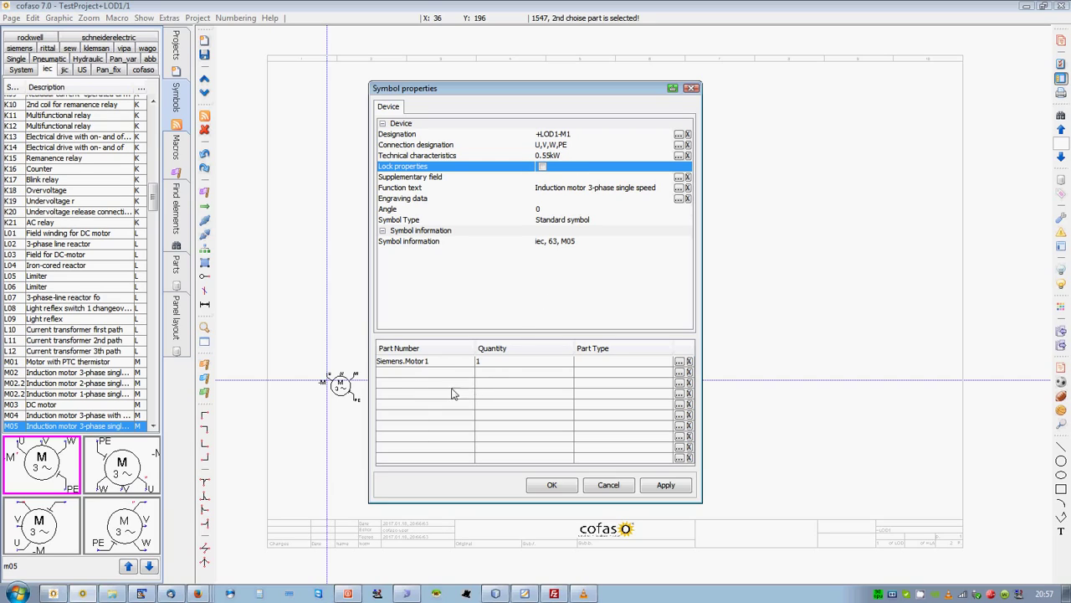
- Inspect the 0.55kW rating of the assigned part Siemens.Motor1 in parts management and confirm the motor's properties
{"action": "left_click", "coordinate": [419, 369]}
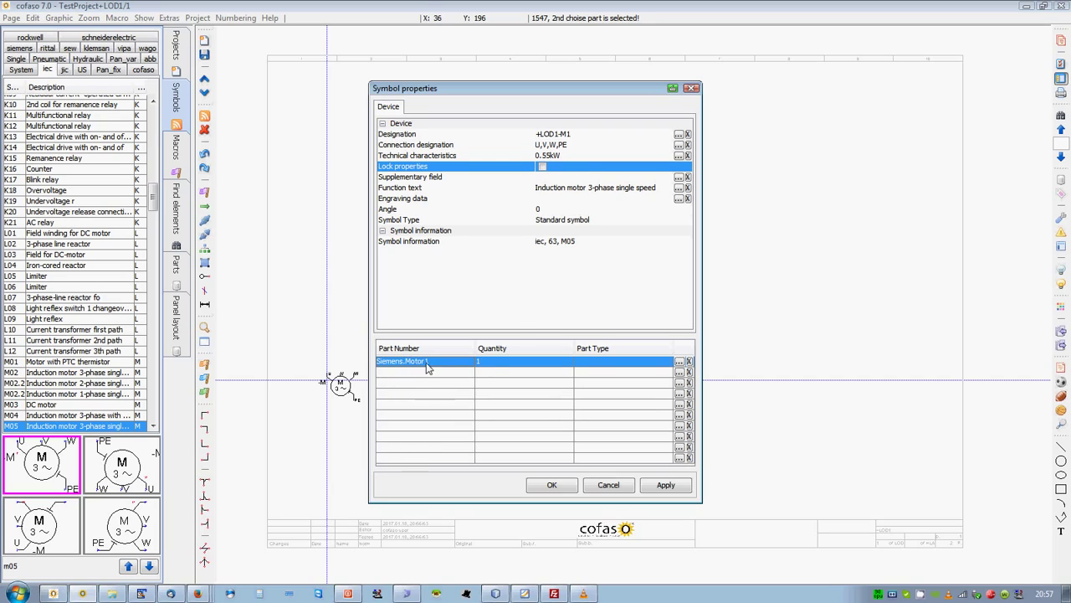
{"action": "left_click", "coordinate": [678, 361]}
{"action": "left_click_drag", "start_coordinate": [599, 148], "coordinate": [549, 153]}
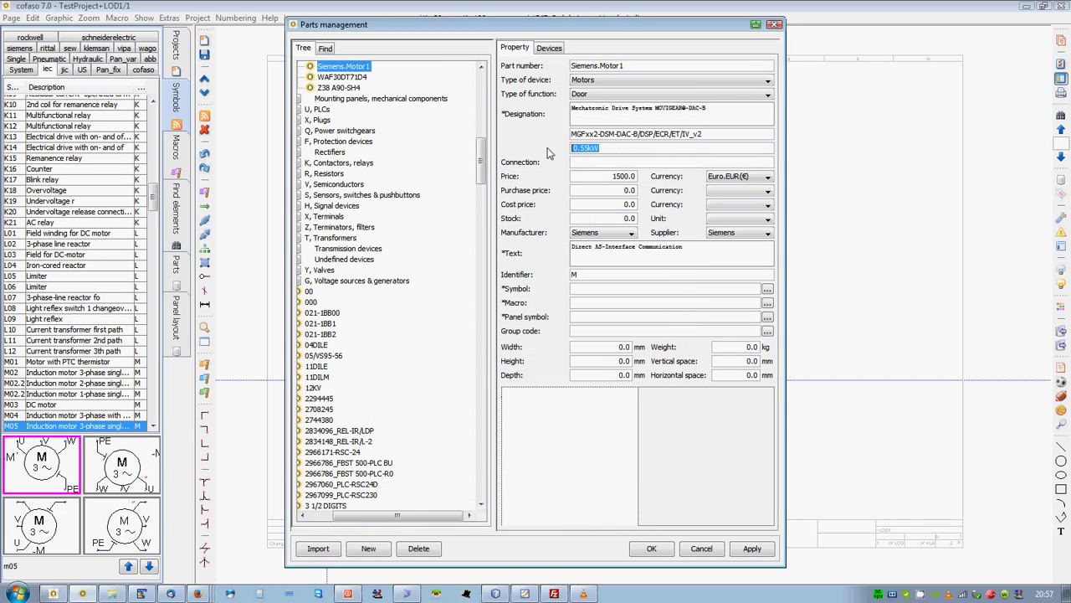
{"action": "left_click", "coordinate": [651, 549]}
{"action": "left_click", "coordinate": [547, 486]}
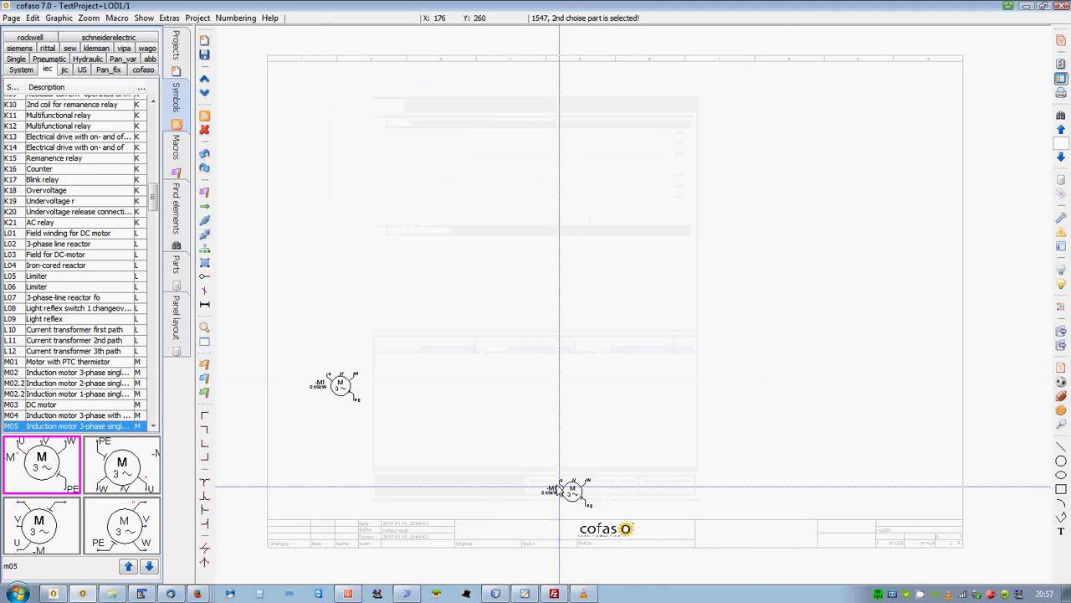
- Review the automatic part selection option in the program parameters and leave it enabled
{"action": "left_click", "coordinate": [170, 18]}
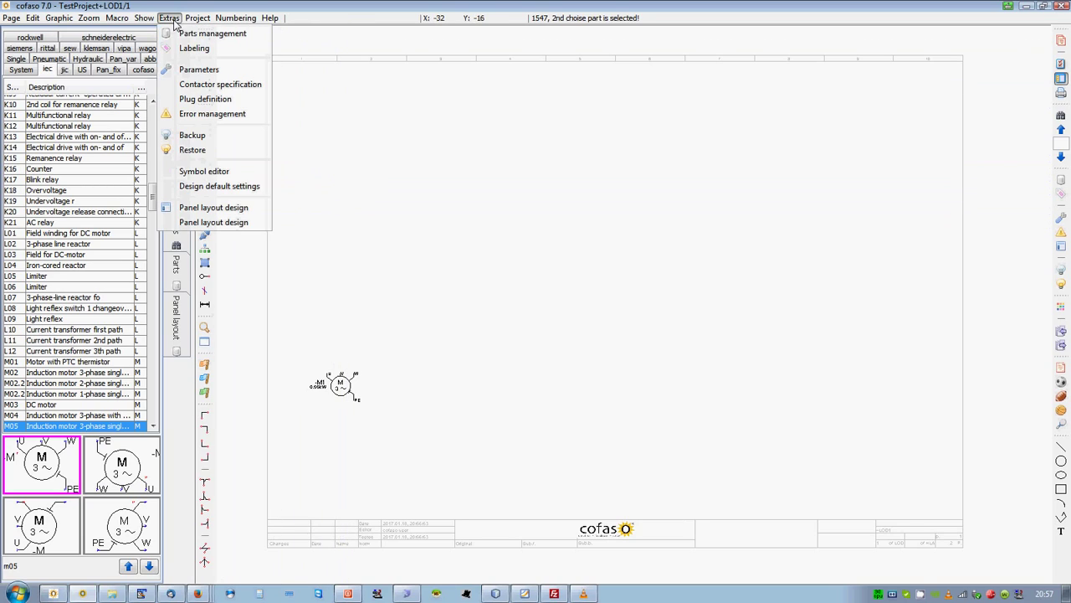
{"action": "left_click", "coordinate": [198, 71]}
{"action": "double_click", "coordinate": [375, 450]}
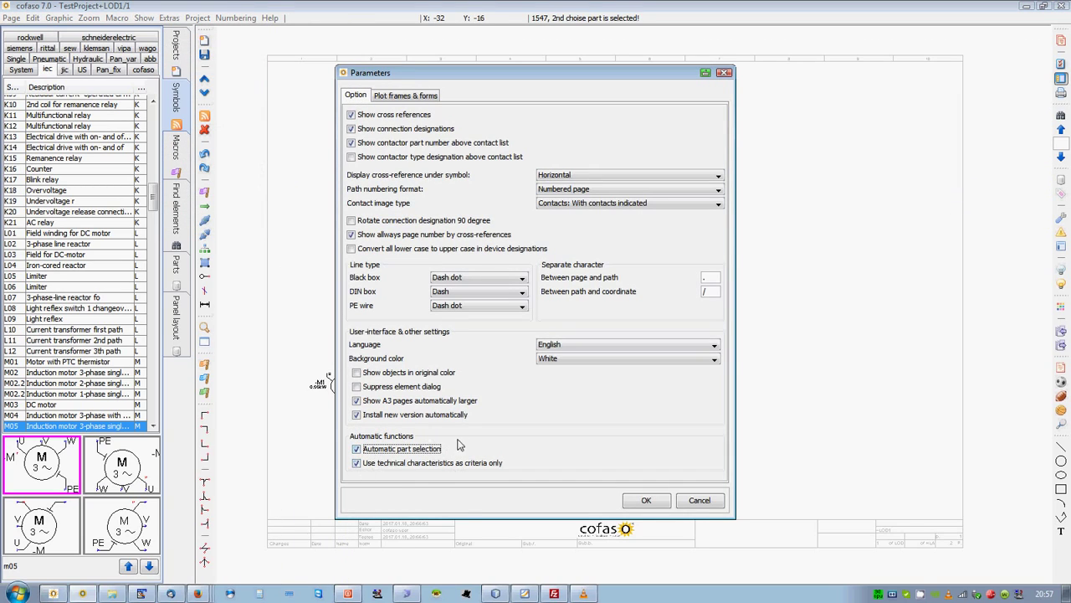
{"action": "left_click", "coordinate": [646, 501]}
- Place an IEC terminal symbol X01 above the motor's U connection, keeping the designation +LOD1-X1
{"action": "scroll", "coordinate": [318, 486], "scroll_direction": "up", "scroll_amount": 3}
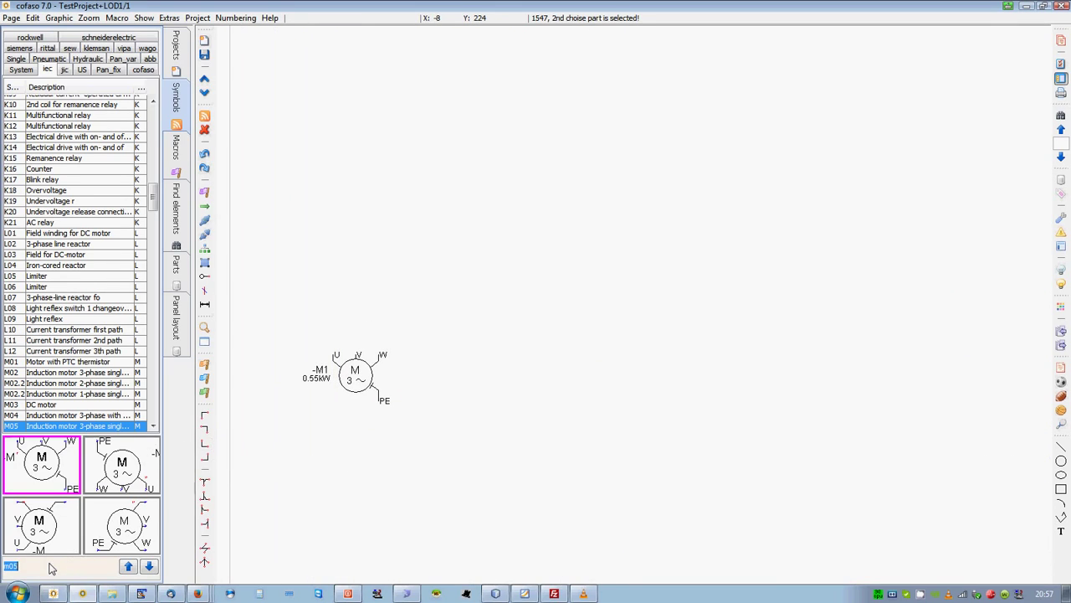
{"action": "type", "text": "x0"}
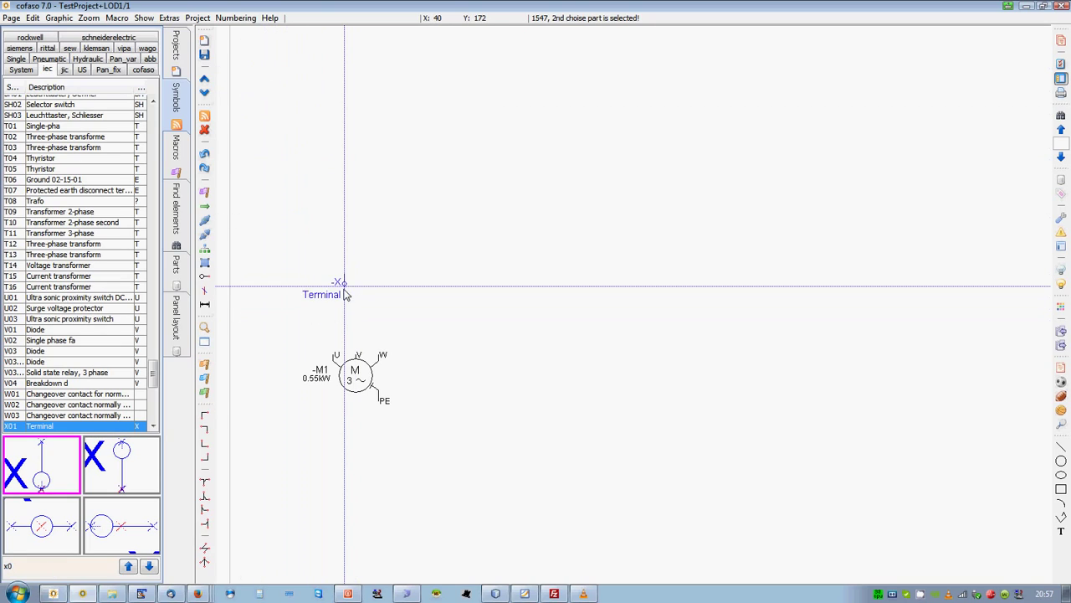
{"action": "left_click", "coordinate": [333, 253]}
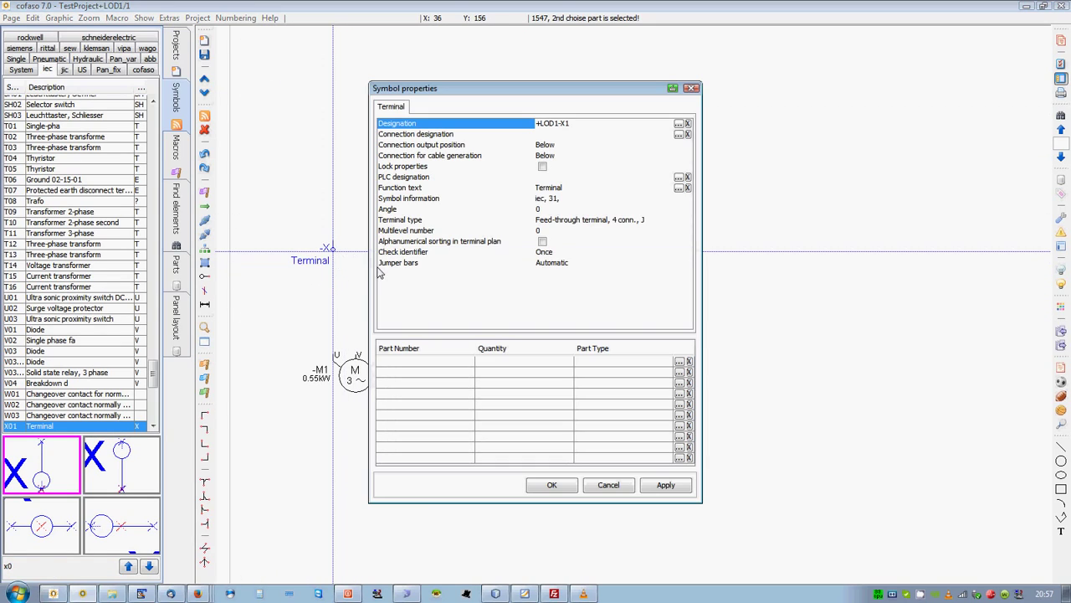
{"action": "left_click", "coordinate": [585, 127]}
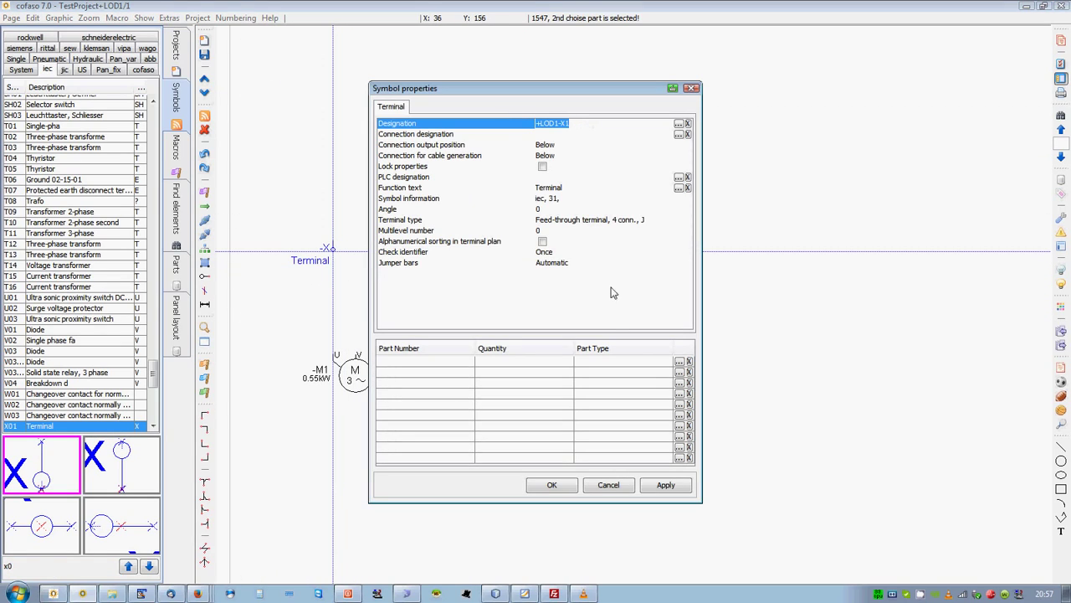
{"action": "left_click", "coordinate": [549, 135]}
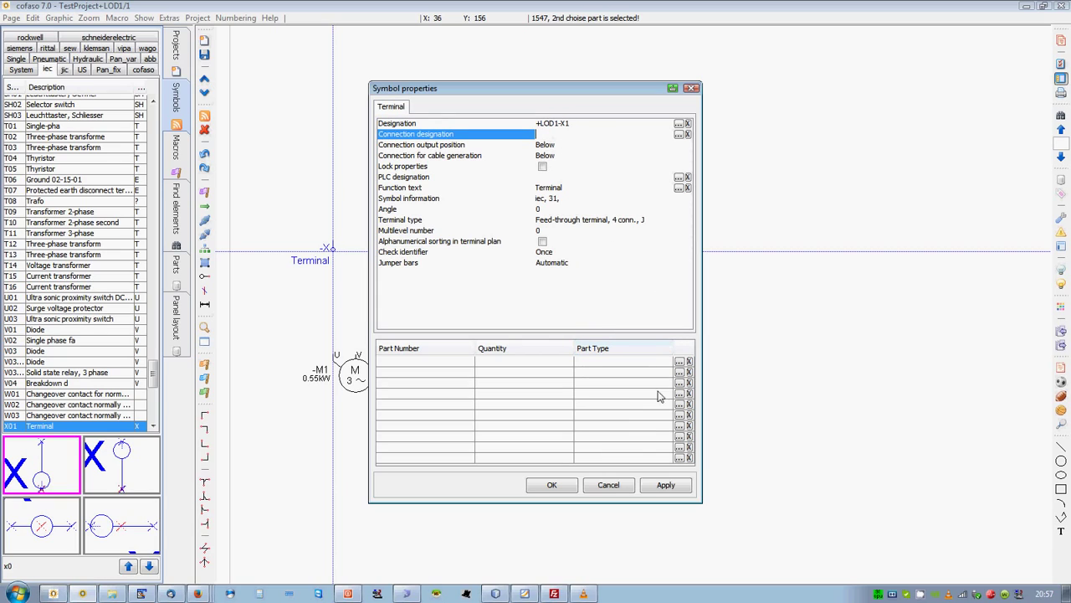
{"action": "left_click", "coordinate": [552, 485]}
- Place three more X1 terminals in line with the first, above V, W and one grid position beyond W
{"action": "scroll", "coordinate": [376, 276], "scroll_direction": "up", "scroll_amount": 2}
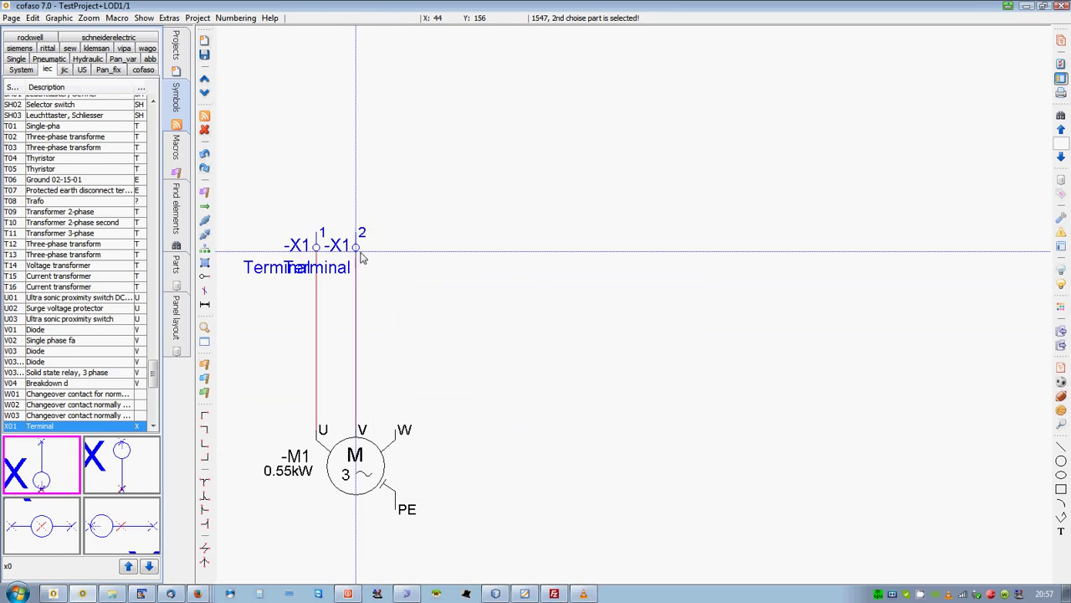
{"action": "left_click", "coordinate": [359, 250]}
{"action": "left_click", "coordinate": [397, 249]}
{"action": "left_click", "coordinate": [435, 250]}
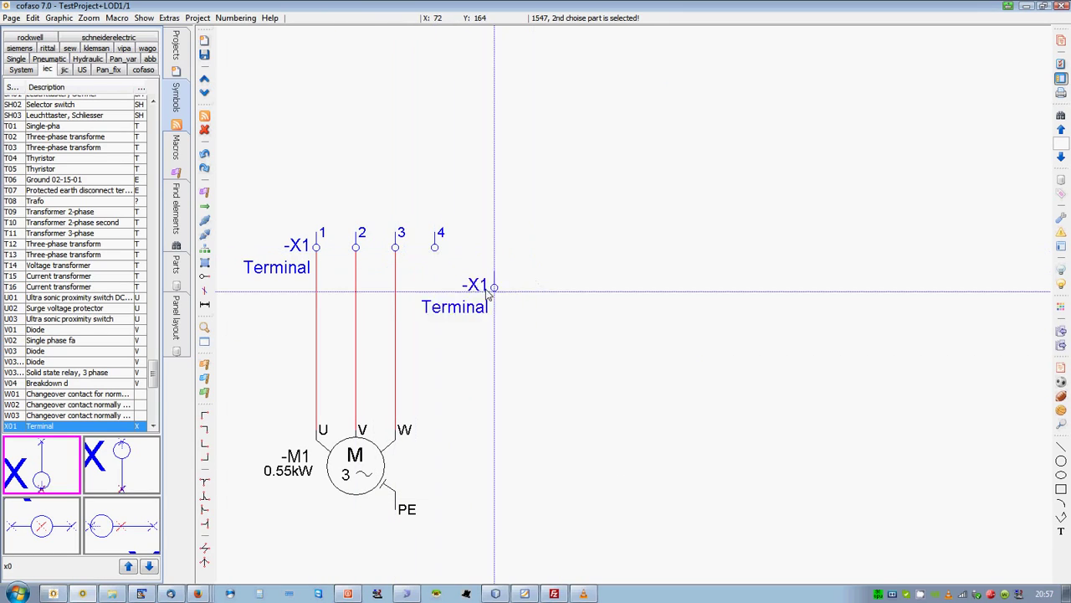
{"action": "scroll", "coordinate": [552, 218], "scroll_direction": "up", "scroll_amount": 3}
{"action": "key", "text": "Escape"}
{"action": "scroll", "coordinate": [564, 299], "scroll_direction": "down", "scroll_amount": 2}
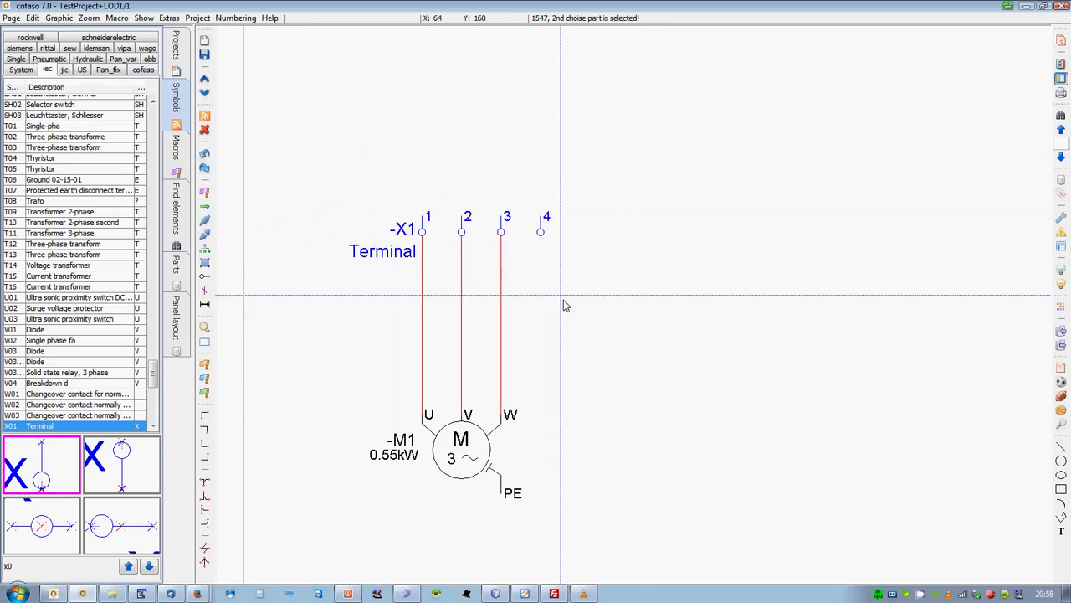
- Wire terminal 4 to the motor's PE connection using two corner connections below the motor
{"action": "left_click", "coordinate": [205, 457]}
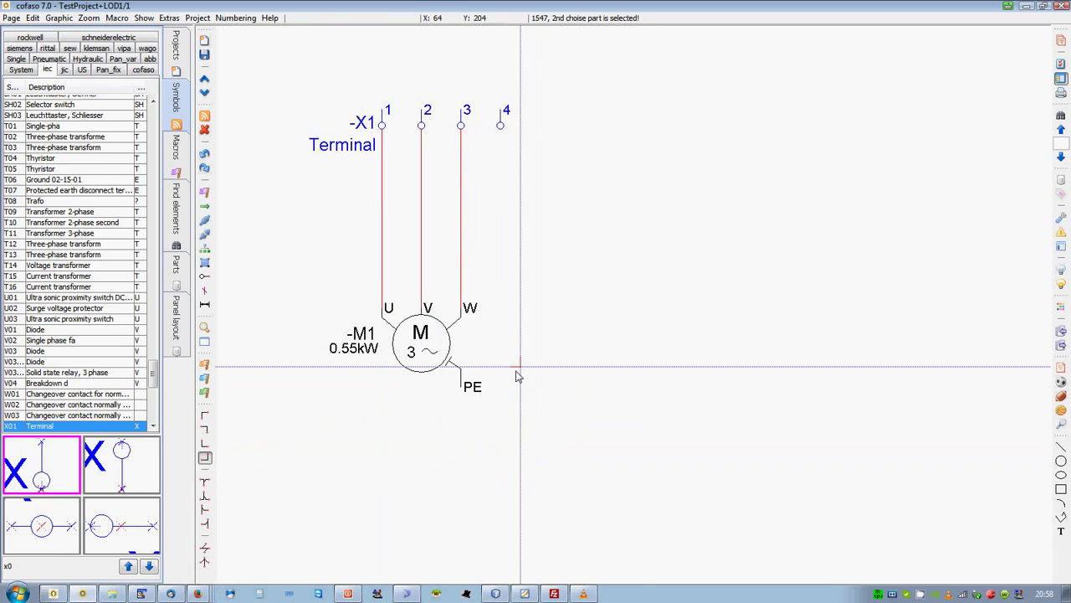
{"action": "left_click", "coordinate": [500, 408]}
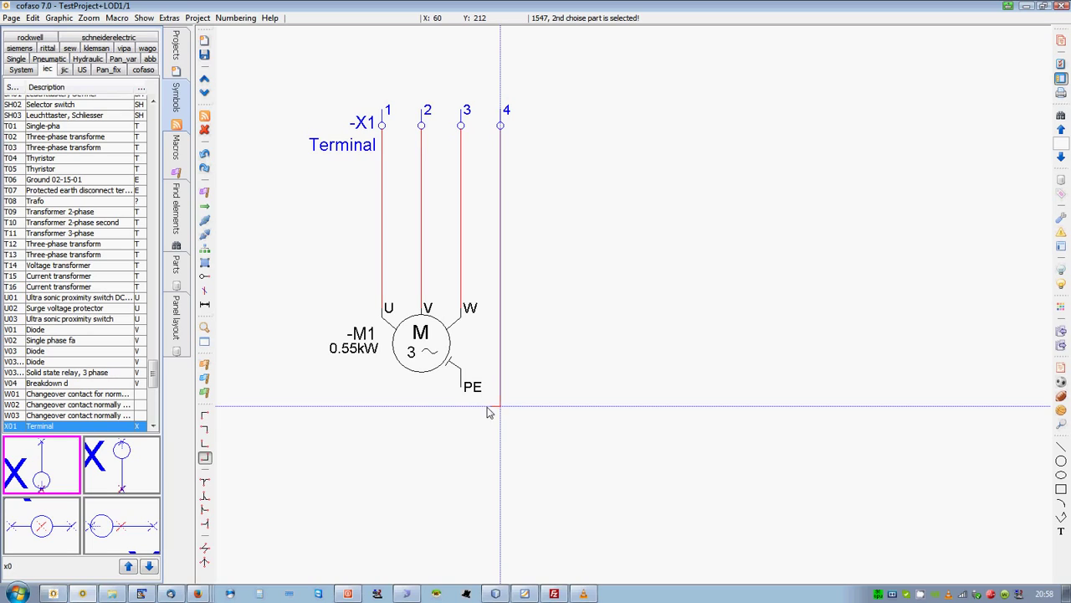
{"action": "left_click", "coordinate": [463, 413]}
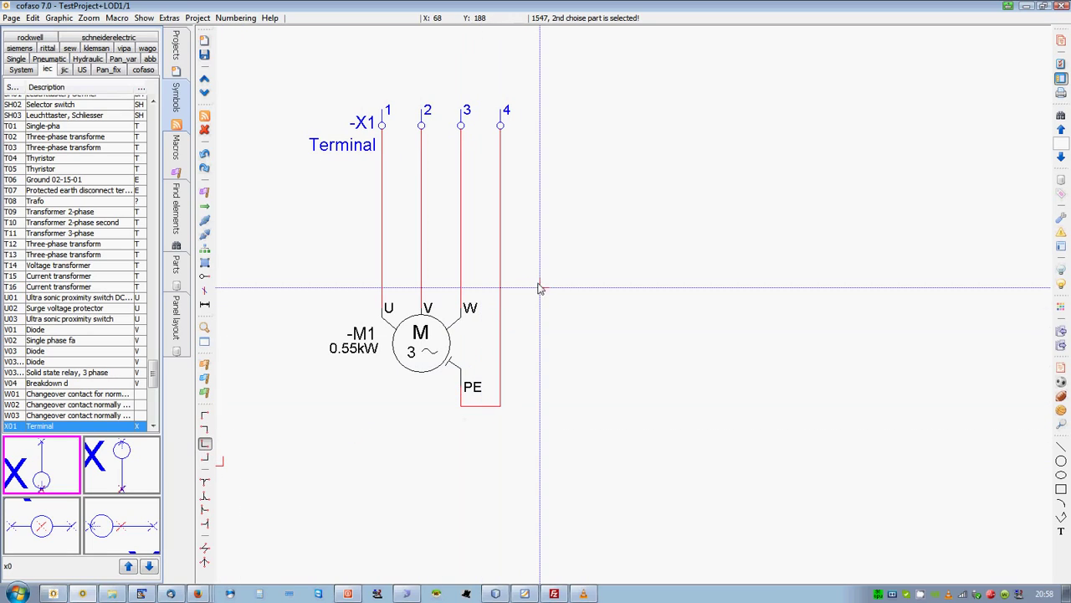
- Set the terminal type of X1 terminal 4 to PE Terminal/connector, 2 conn
{"action": "double_click", "coordinate": [501, 126]}
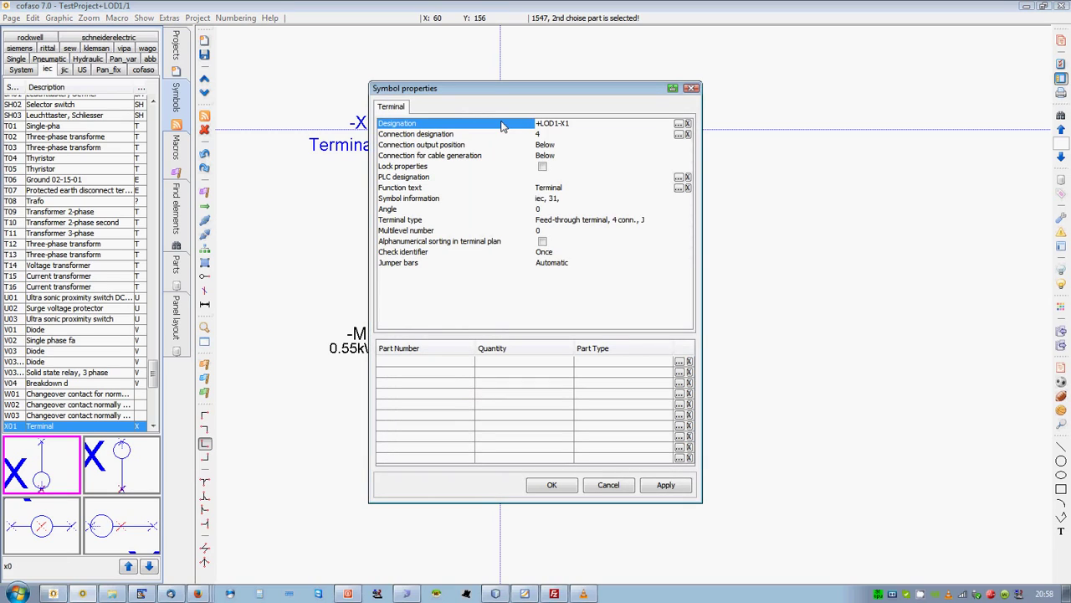
{"action": "left_click_drag", "start_coordinate": [519, 91], "coordinate": [809, 44]}
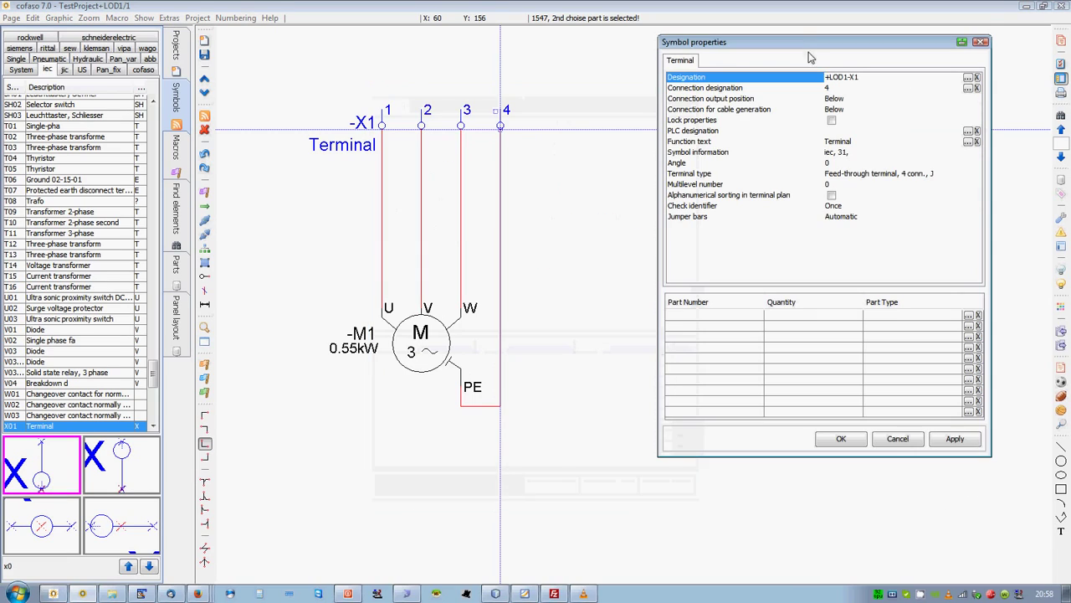
{"action": "left_click", "coordinate": [904, 173]}
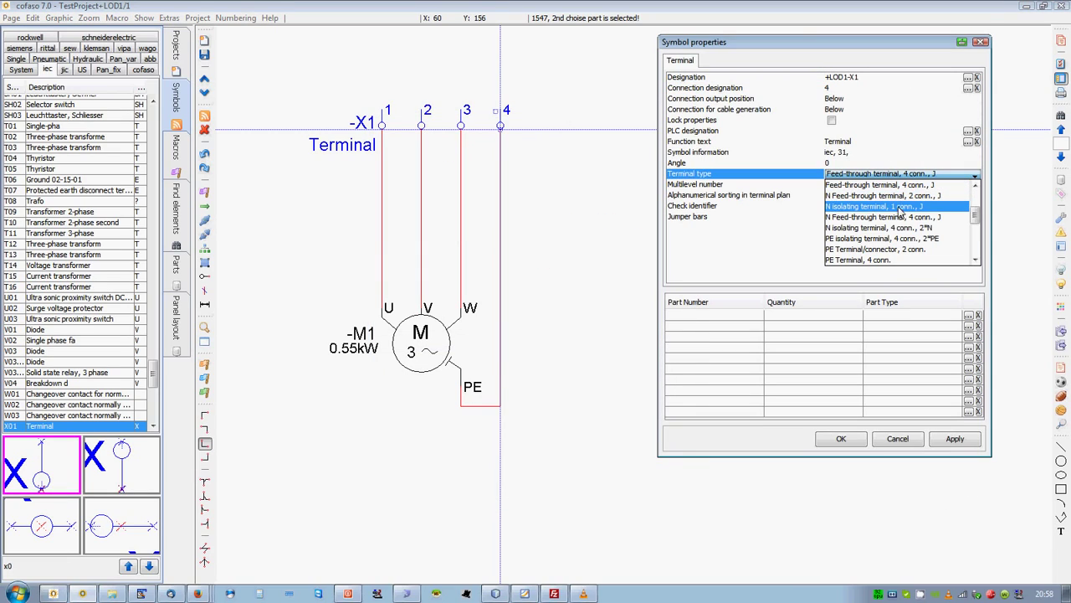
{"action": "left_click", "coordinate": [887, 249]}
{"action": "left_click", "coordinate": [840, 439]}
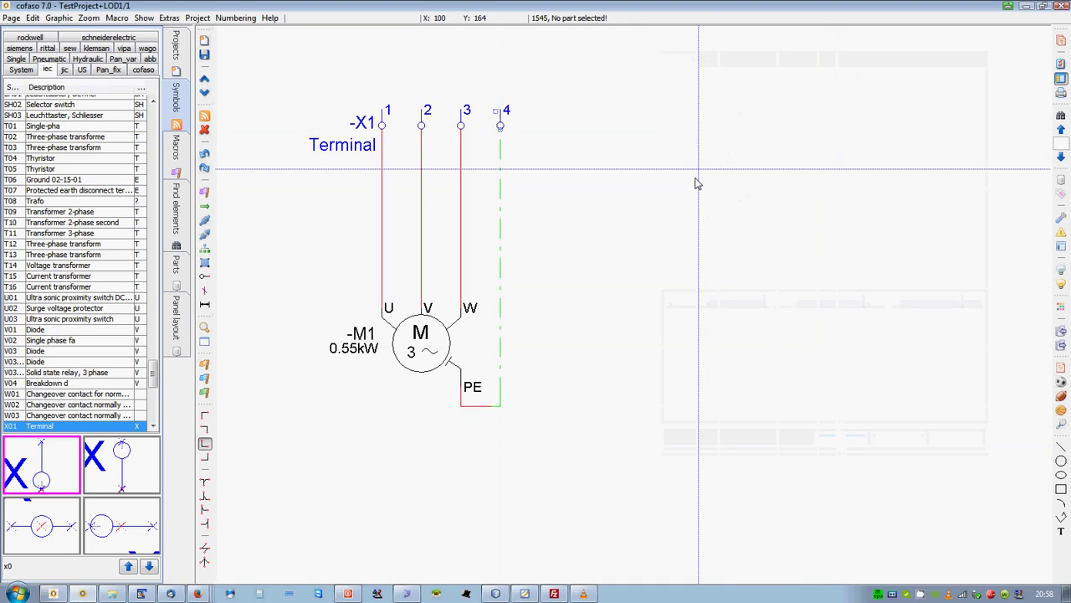
- Draw a cable horizontally across all four conductors between the X1 terminals and the motor
{"action": "scroll", "coordinate": [575, 173], "scroll_direction": "up", "scroll_amount": 5}
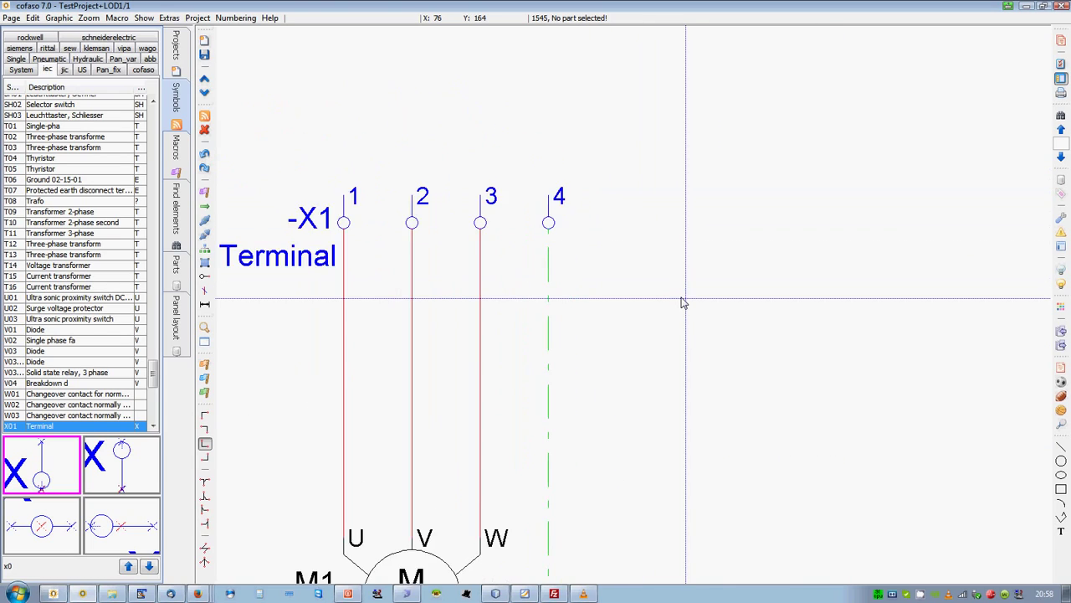
{"action": "scroll", "coordinate": [600, 302], "scroll_direction": "down", "scroll_amount": 2}
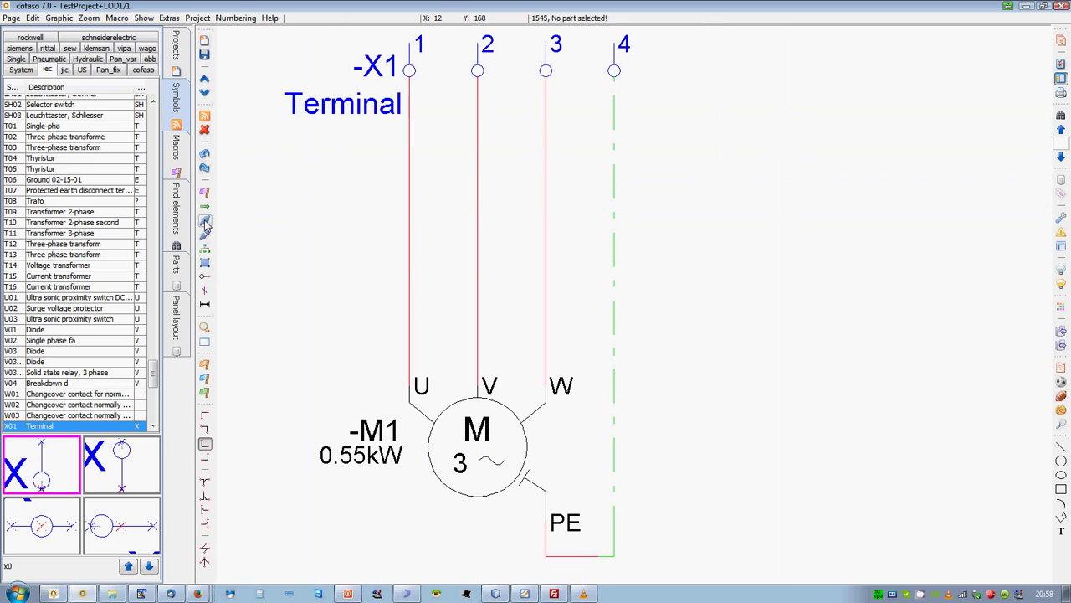
{"action": "left_click_drag", "start_coordinate": [436, 166], "coordinate": [429, 234]}
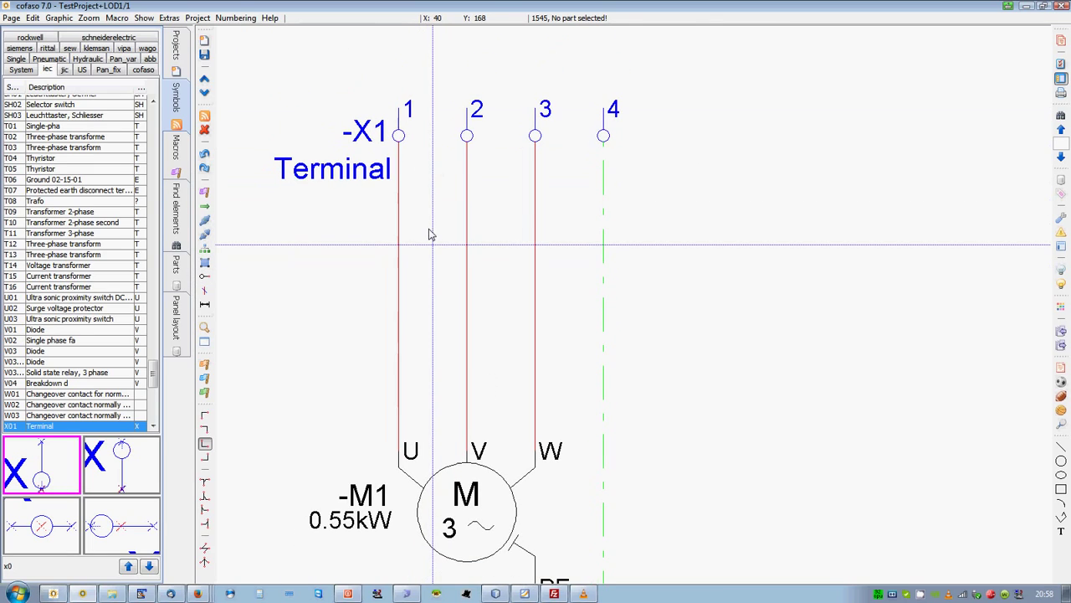
{"action": "left_click", "coordinate": [331, 279]}
{"action": "left_click", "coordinate": [616, 277]}
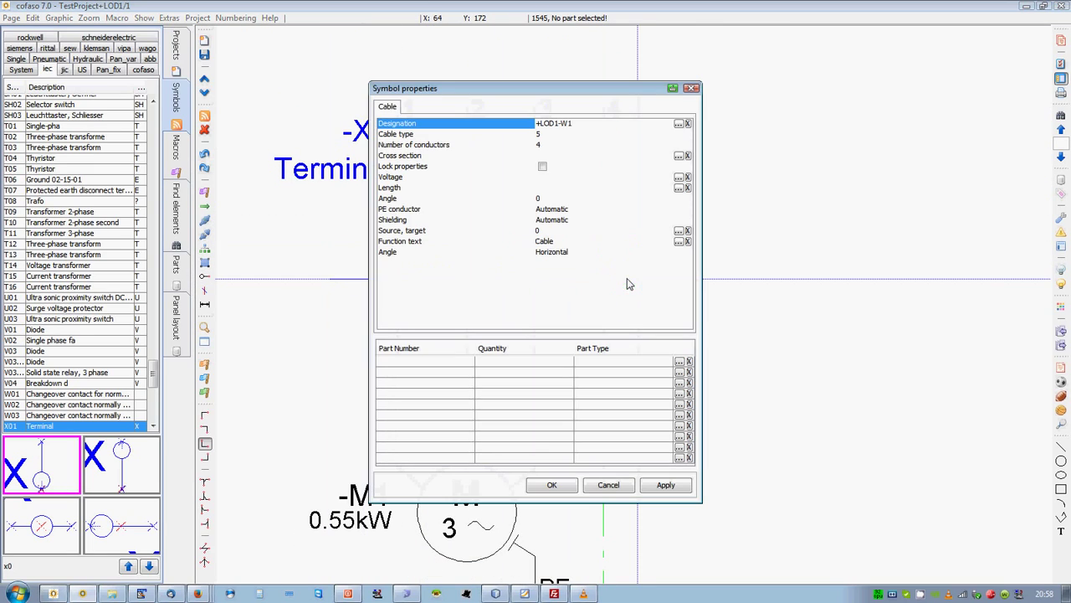
- For the cable's first part, choose 5x6mm²NYY from the W, Cables category of the parts database
{"action": "left_click", "coordinate": [678, 362]}
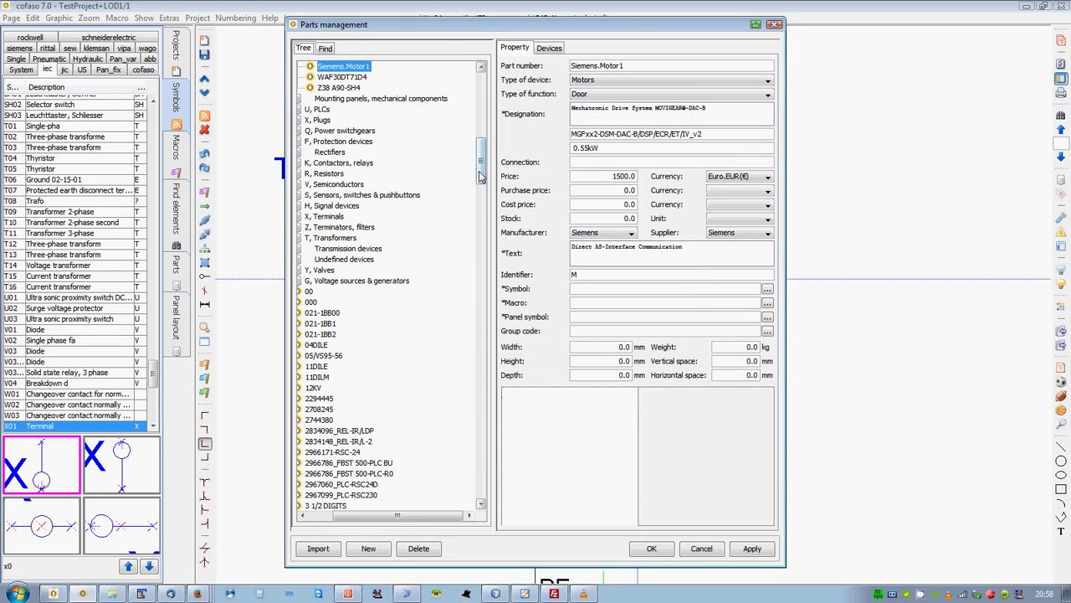
{"action": "left_click_drag", "start_coordinate": [481, 175], "coordinate": [471, 79]}
{"action": "left_click_drag", "start_coordinate": [414, 517], "coordinate": [390, 516]}
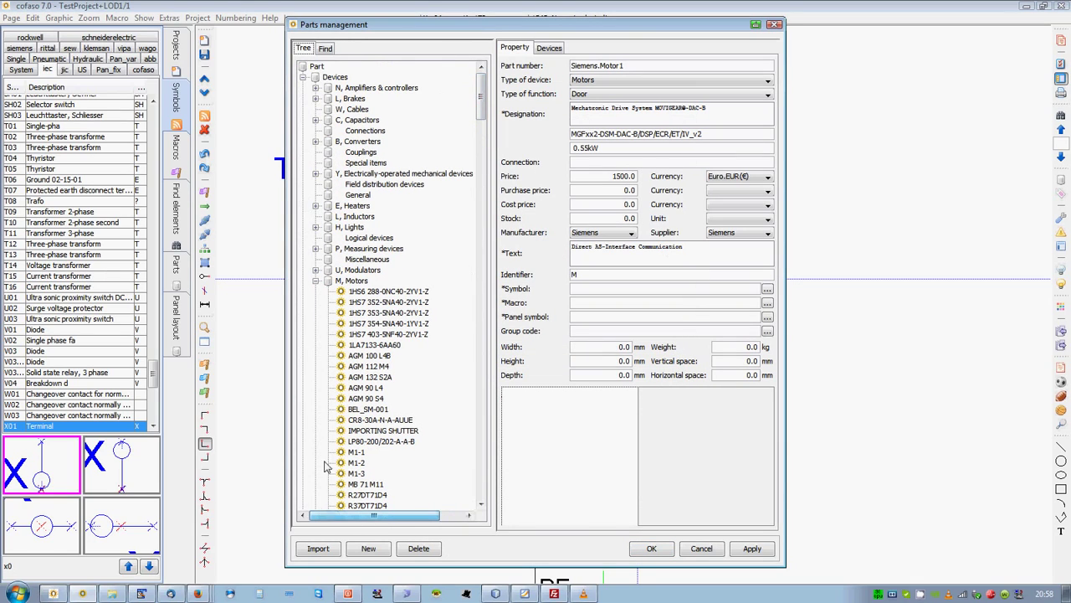
{"action": "left_click", "coordinate": [304, 80]}
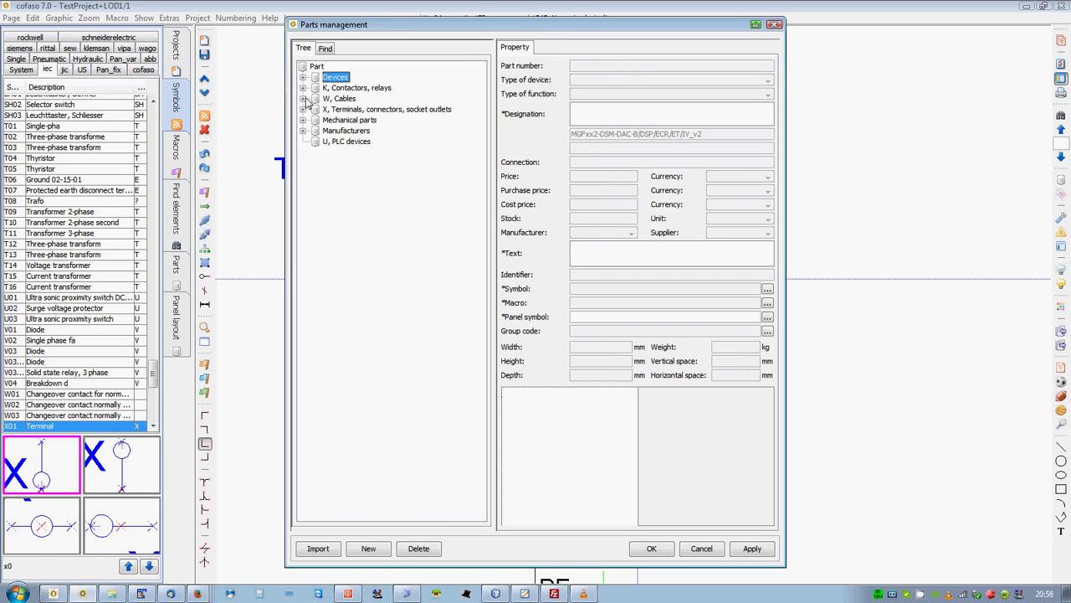
{"action": "left_click", "coordinate": [309, 103]}
{"action": "scroll", "coordinate": [329, 156], "scroll_direction": "down", "scroll_amount": 20}
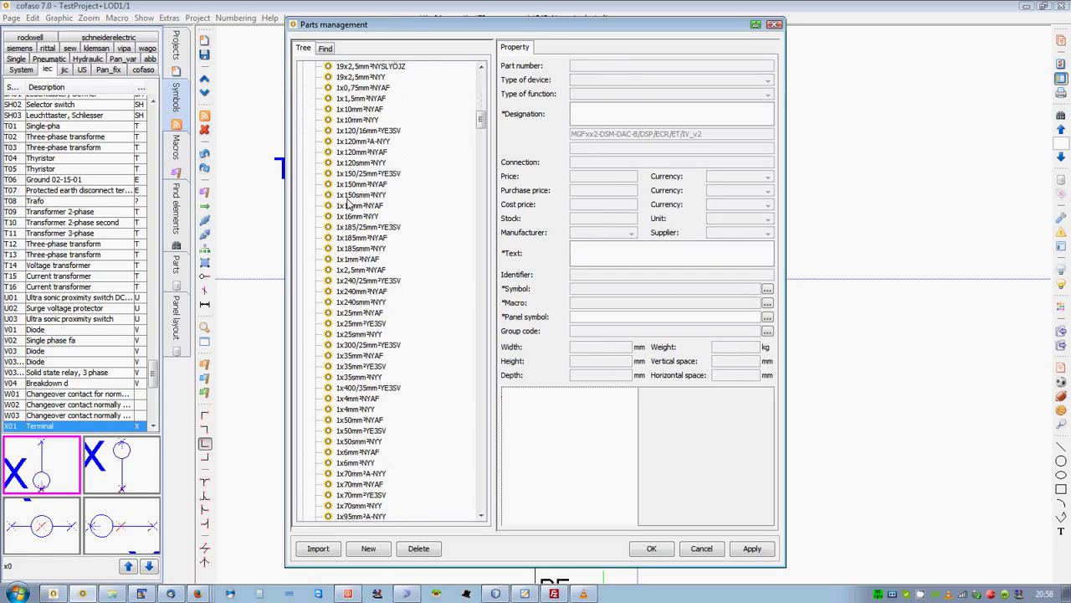
{"action": "scroll", "coordinate": [350, 216], "scroll_direction": "down", "scroll_amount": 15}
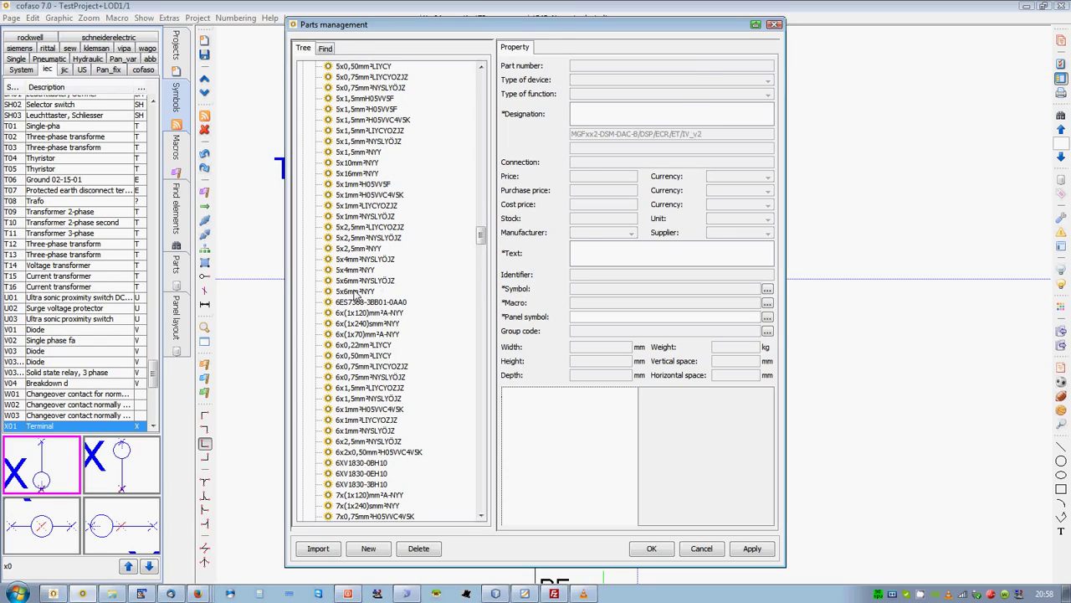
{"action": "left_click", "coordinate": [356, 291]}
- Set the fifth conductor of the 5x6mm²NYY part to type PE with the name grye, and assign the part to cable W1
{"action": "left_click", "coordinate": [548, 48]}
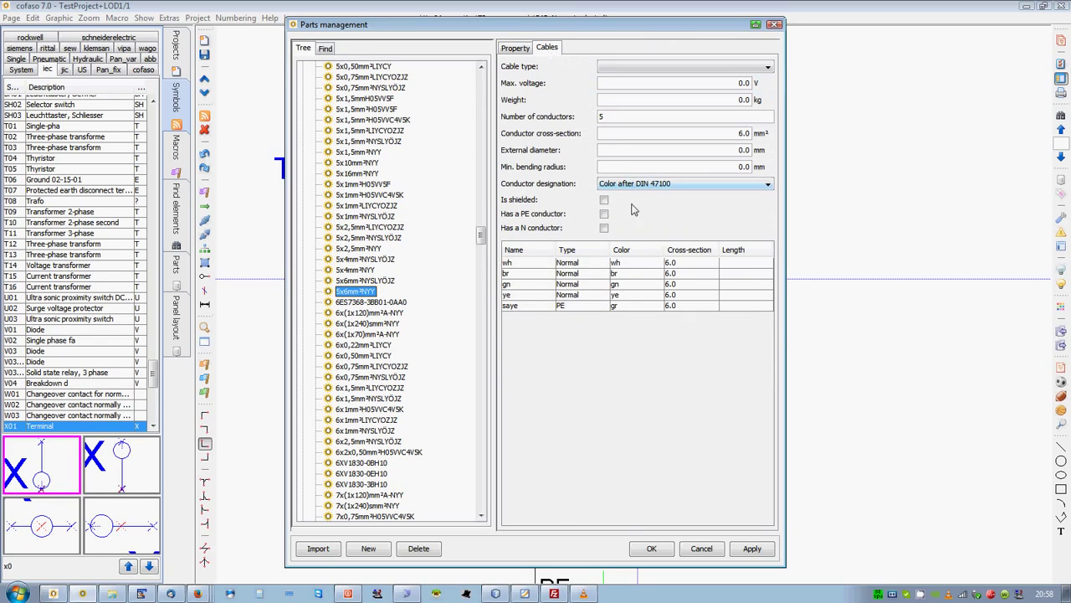
{"action": "double_click", "coordinate": [602, 116]}
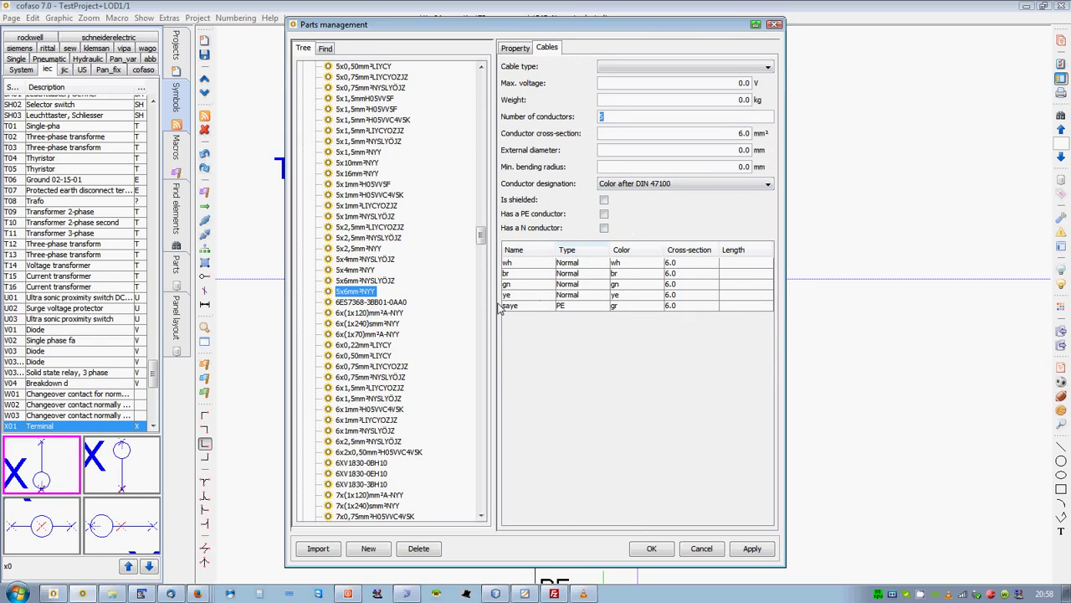
{"action": "left_click", "coordinate": [580, 306]}
{"action": "left_click", "coordinate": [581, 306]}
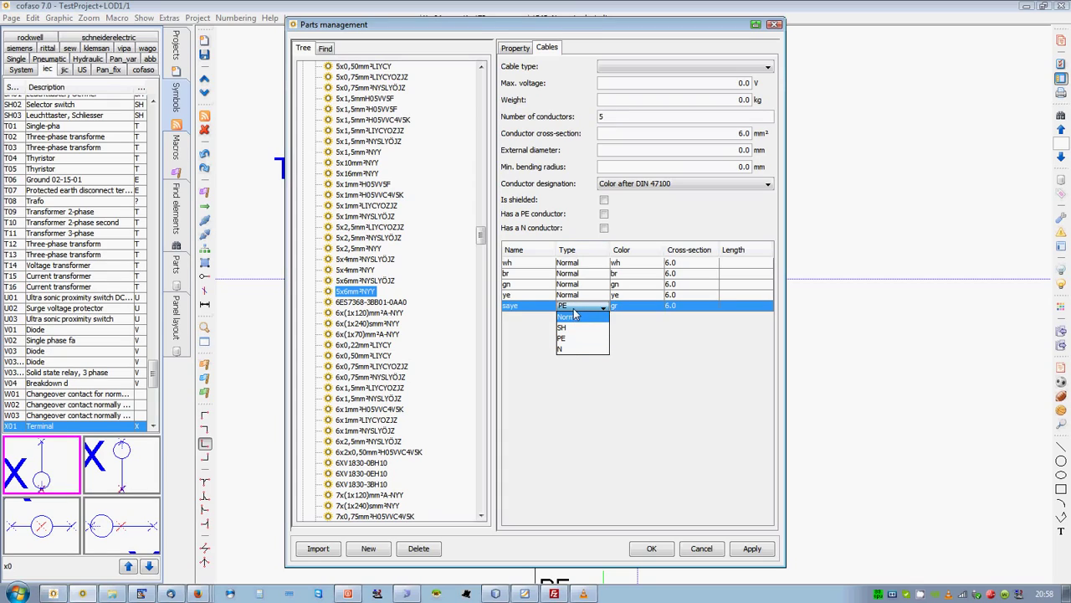
{"action": "left_click", "coordinate": [573, 338]}
{"action": "left_click", "coordinate": [527, 307]}
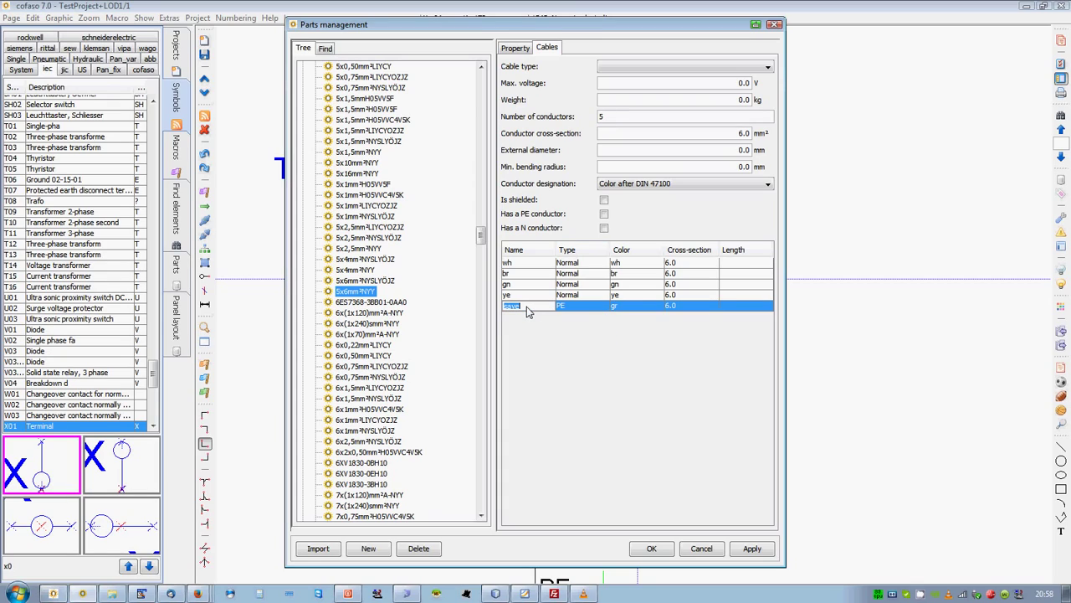
{"action": "double_click", "coordinate": [527, 310]}
{"action": "type", "text": "grye"}
{"action": "key", "text": "Return"}
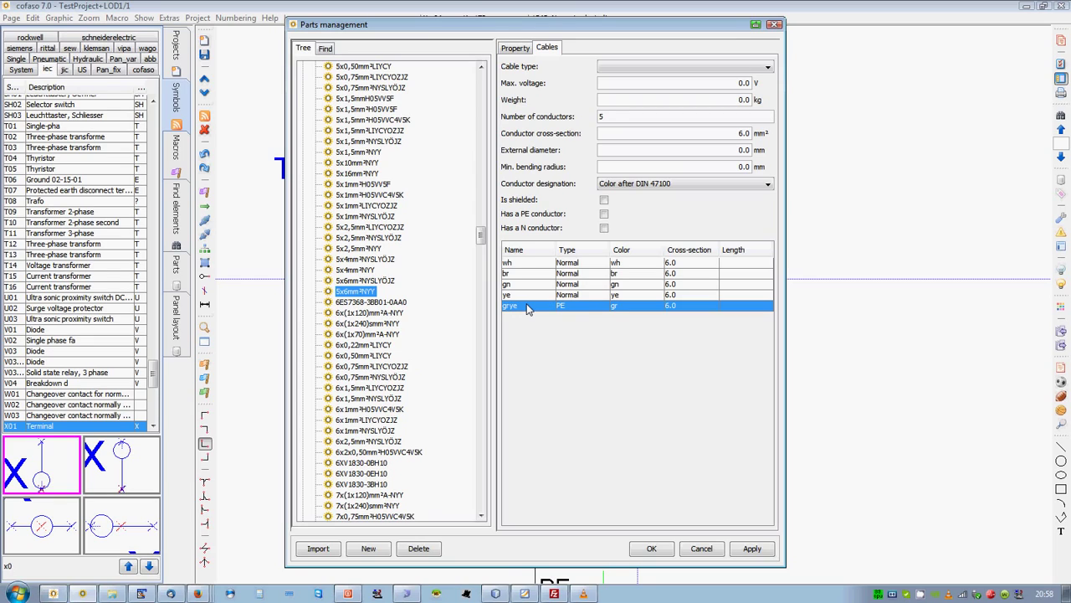
{"action": "left_click", "coordinate": [750, 549]}
{"action": "left_click", "coordinate": [651, 548]}
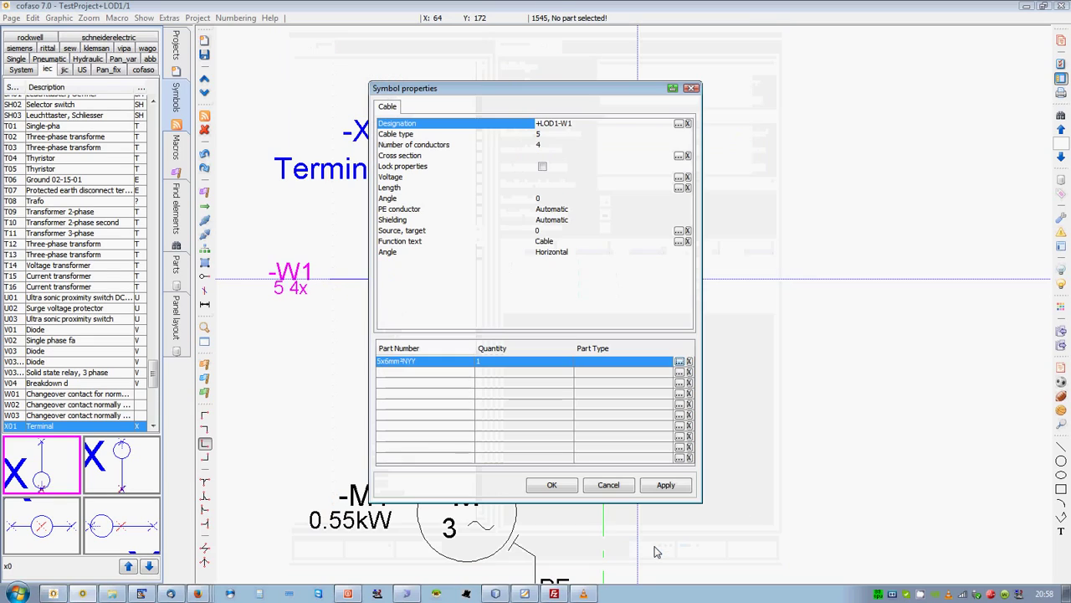
{"action": "left_click", "coordinate": [551, 485]}
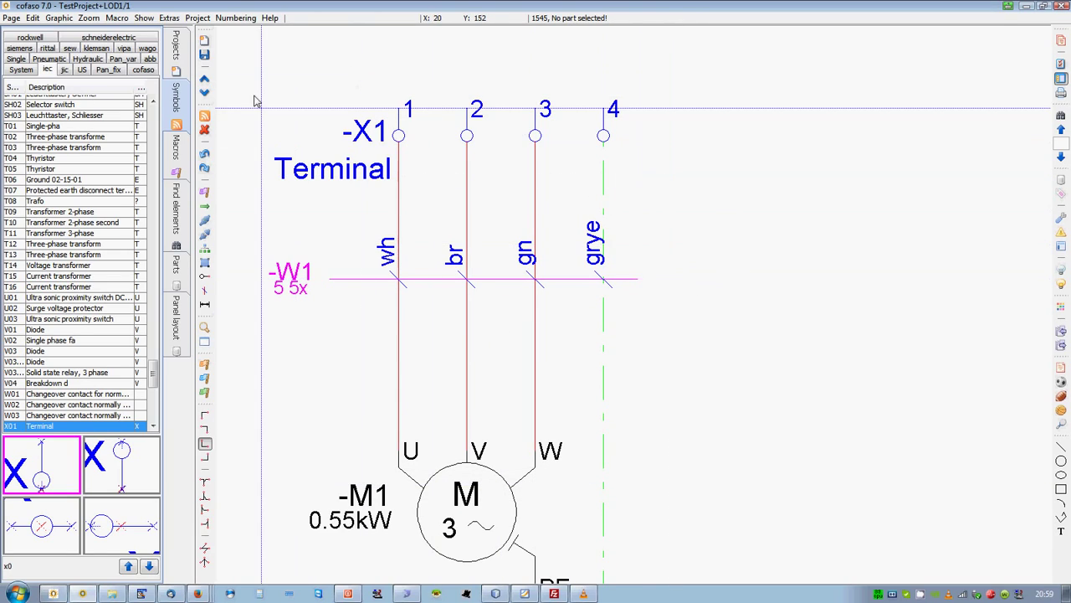
- Place the Q03 three-pole motor protection switch well above terminals 1 to 3, in line with them, keeping designation +LOD1-Q1
{"action": "left_click", "coordinate": [206, 344]}
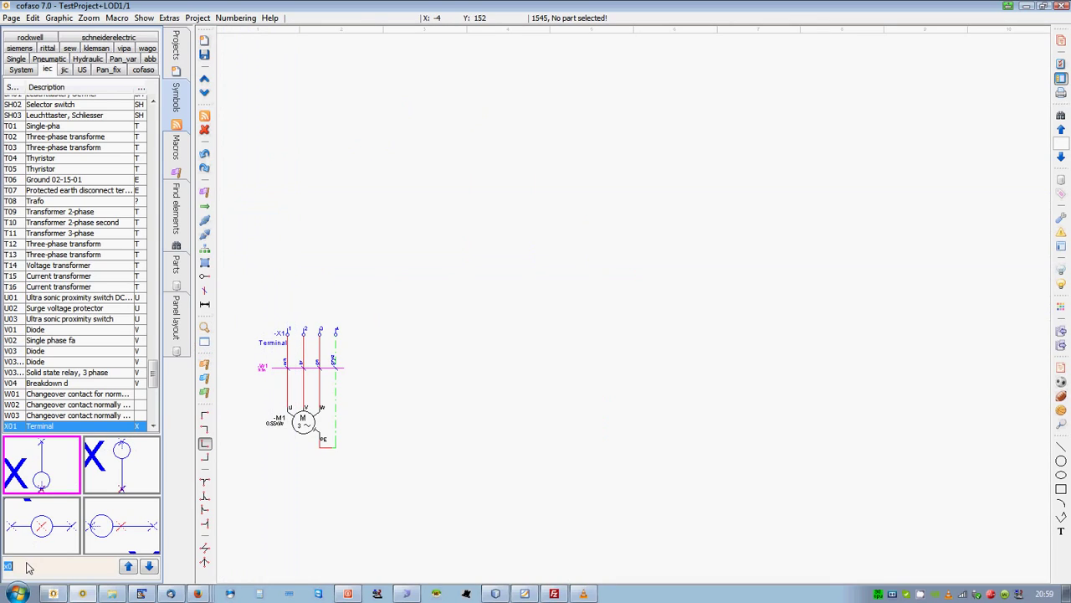
{"action": "type", "text": "q03"}
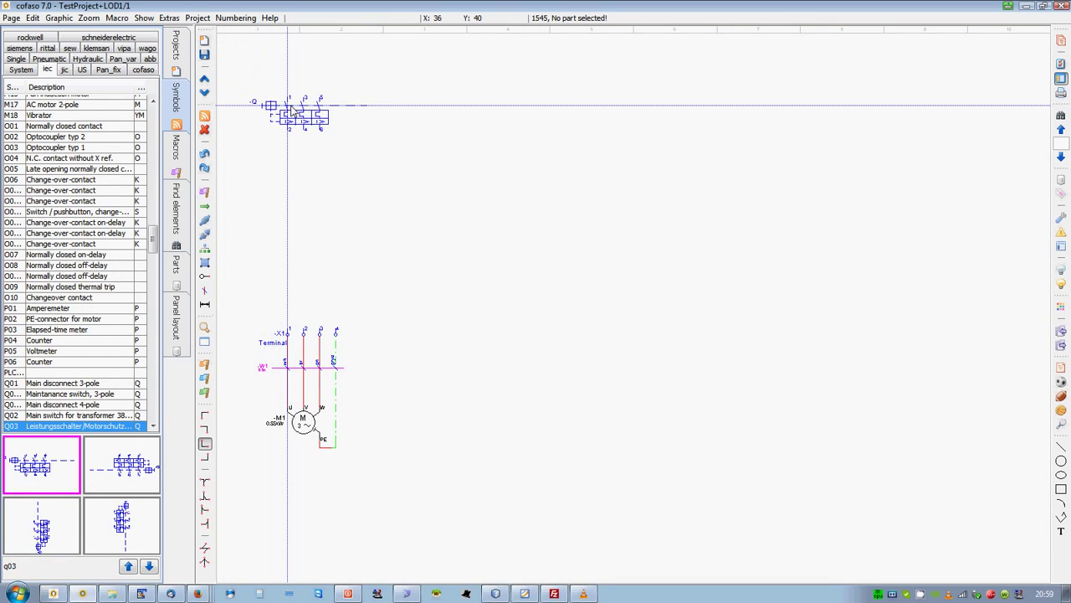
{"action": "left_click", "coordinate": [288, 105]}
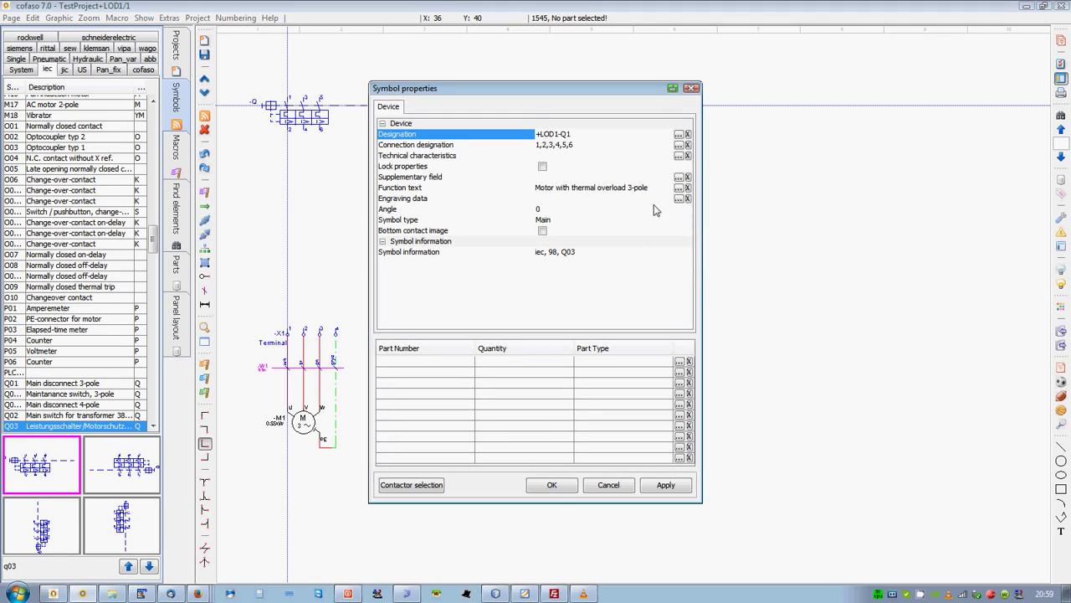
{"action": "left_click", "coordinate": [553, 485]}
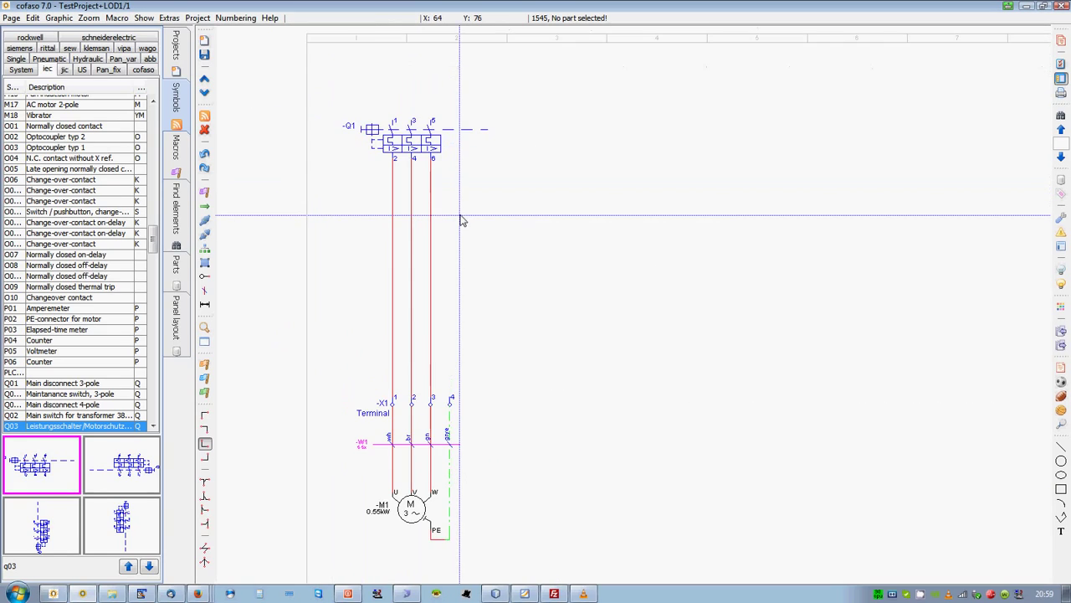
- Place three T-connections above contacts 1, 3 and 5 of Q1, each one grid position lower than the one before
{"action": "left_click", "coordinate": [205, 482]}
{"action": "left_click", "coordinate": [596, 543]}
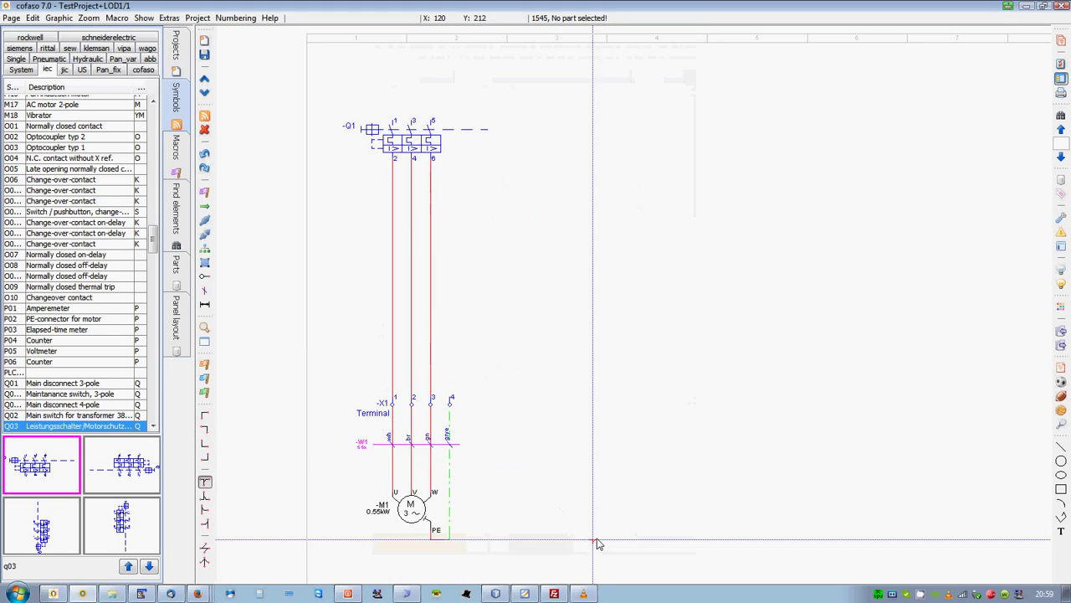
{"action": "left_click", "coordinate": [392, 58]}
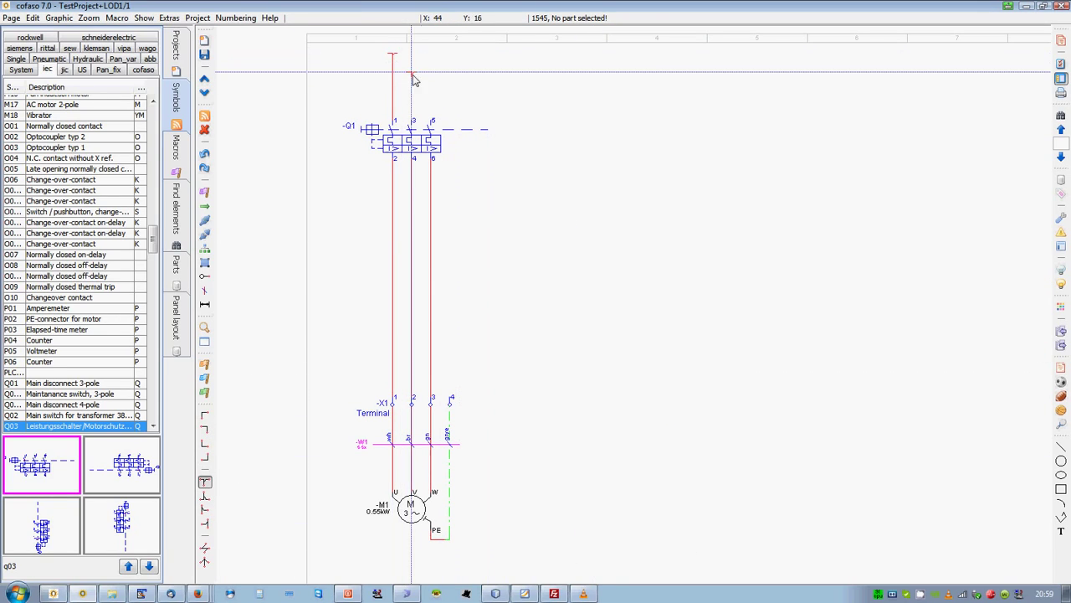
{"action": "left_click", "coordinate": [412, 63]}
{"action": "left_click", "coordinate": [431, 73]}
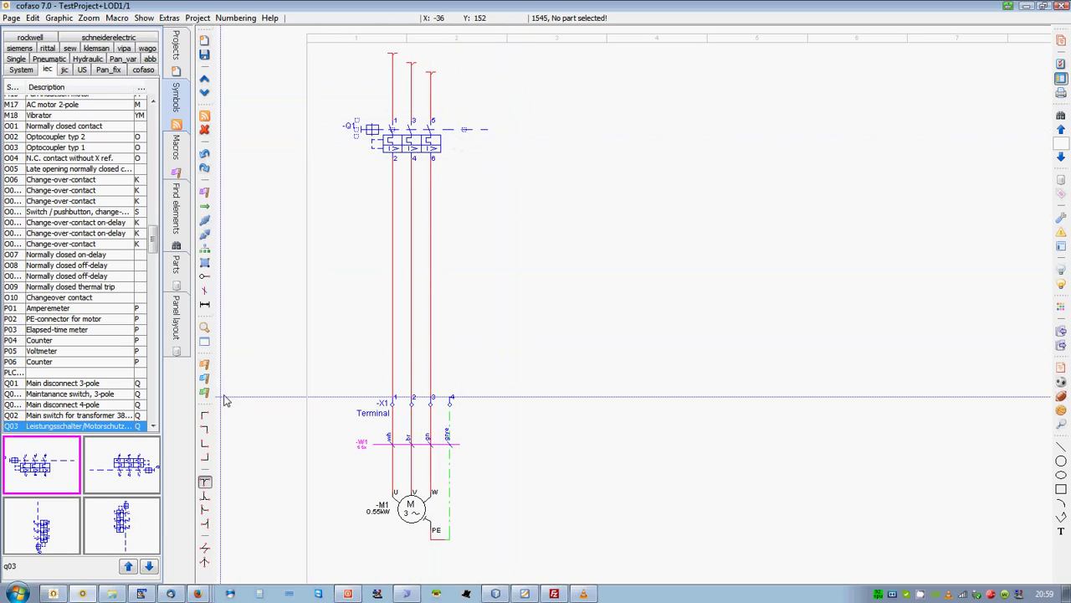
- Place a T-connection just above terminal 4 and move the motor protection switch Q1 down two grid positions
{"action": "right_click", "coordinate": [204, 482]}
{"action": "left_click", "coordinate": [603, 542]}
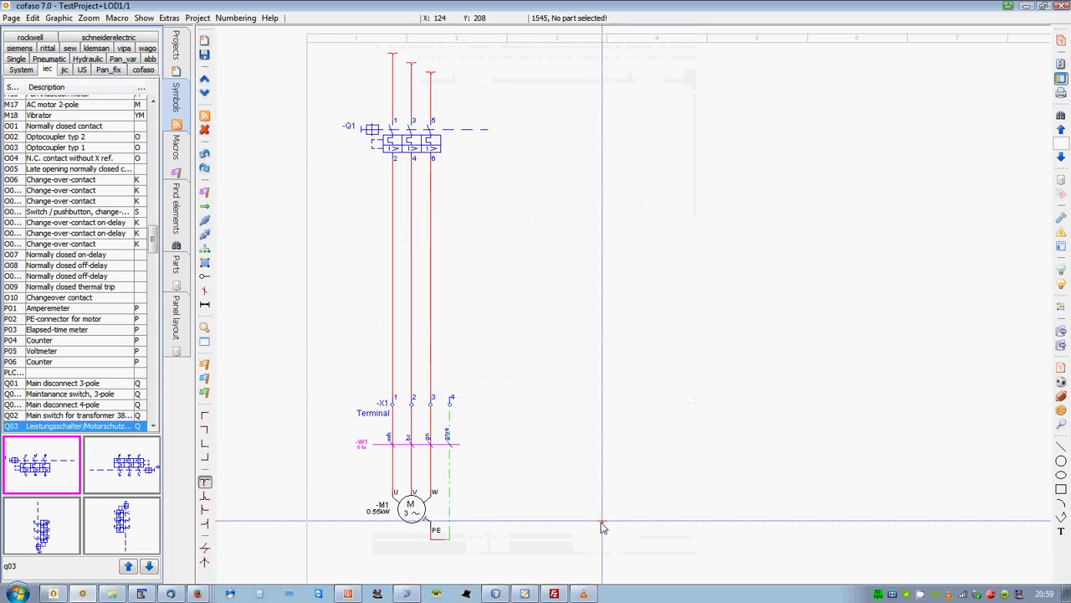
{"action": "left_click", "coordinate": [450, 379]}
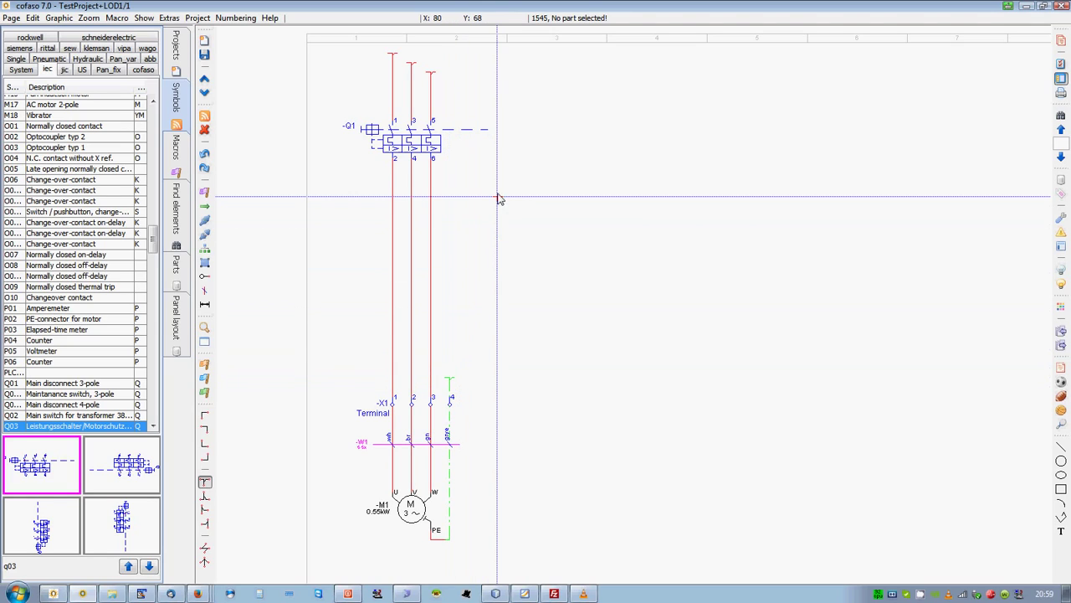
{"action": "mouse_move", "coordinate": [402, 138]}
{"action": "left_mouse_down"}
{"action": "mouse_move", "coordinate": [602, 109]}
{"action": "mouse_move", "coordinate": [294, 153]}
{"action": "mouse_move", "coordinate": [356, 201]}
{"action": "mouse_move", "coordinate": [403, 149]}
{"action": "left_mouse_up"}
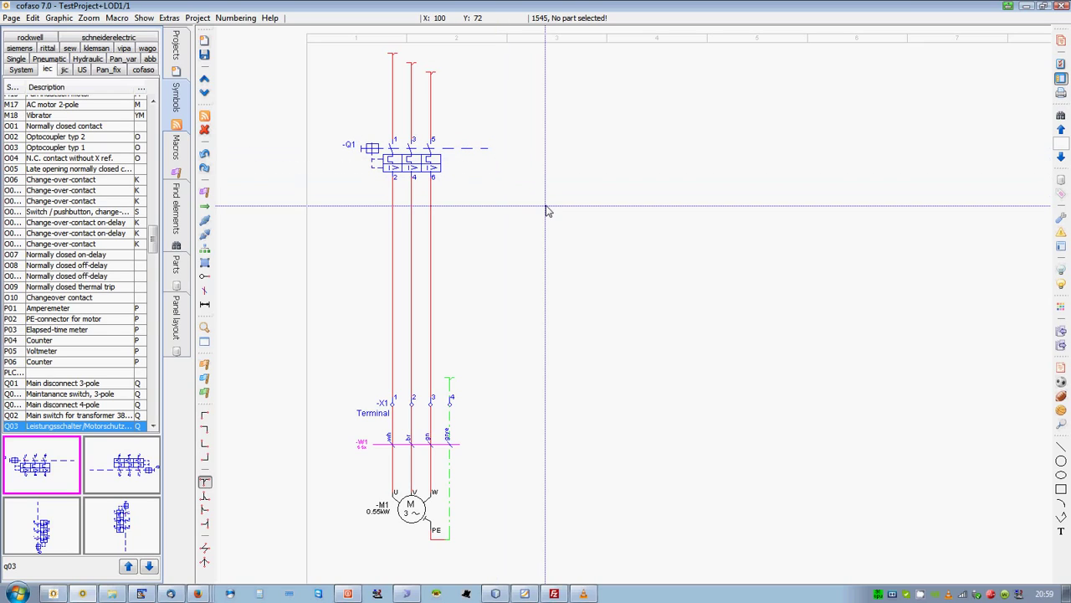
- Copy the complete motor circuit and paste it three times at the same height across the page, spaced apart beside the original
{"action": "left_click_drag", "start_coordinate": [482, 562], "coordinate": [320, 49]}
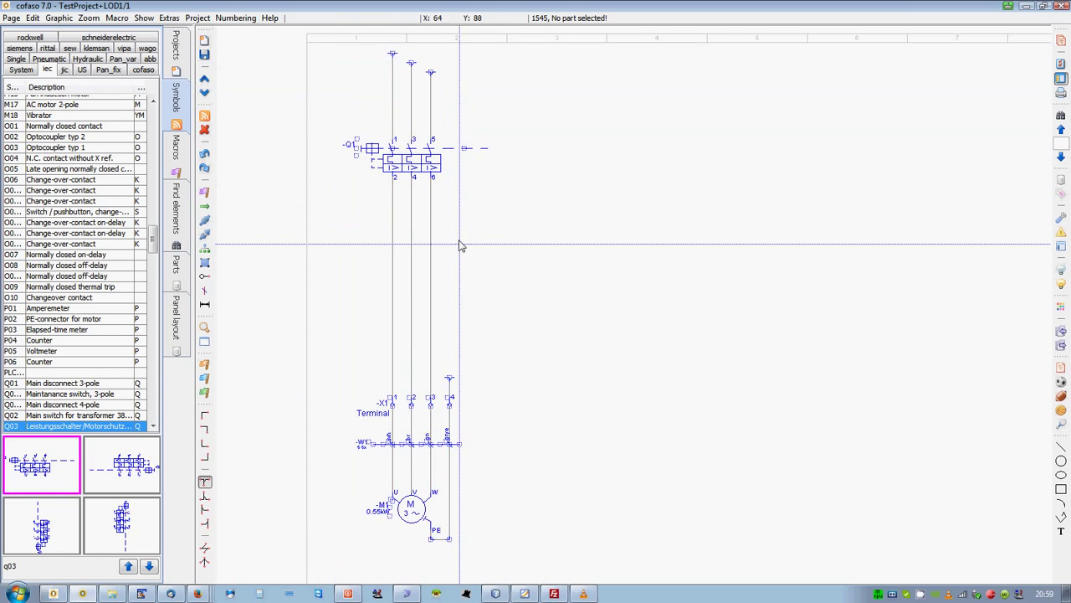
{"action": "key", "text": "ctrl+c"}
{"action": "key", "text": "ctrl+v"}
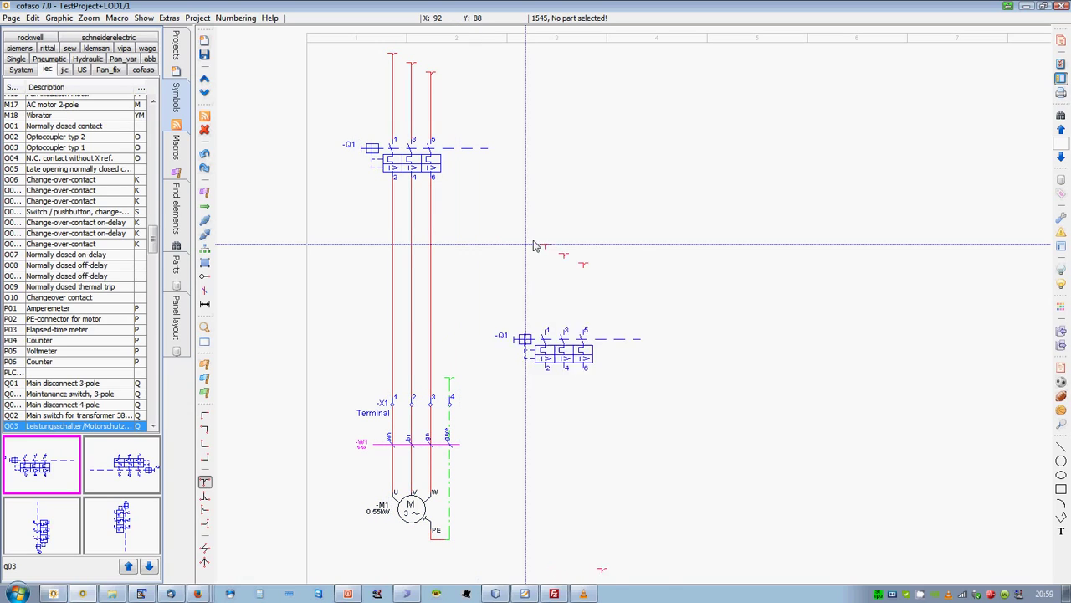
{"action": "right_click", "coordinate": [576, 65]}
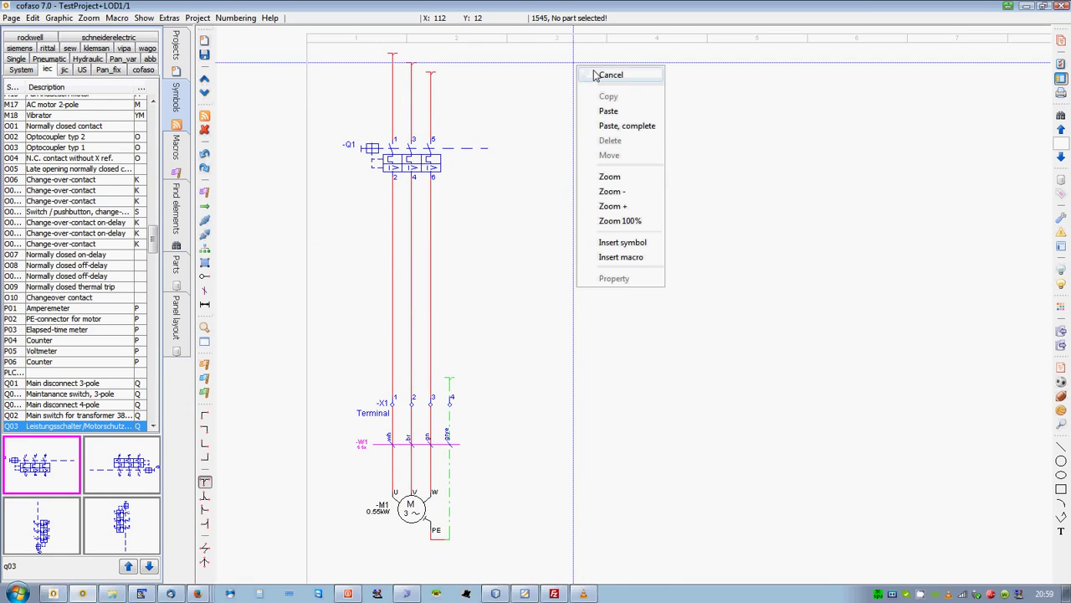
{"action": "left_click", "coordinate": [619, 117]}
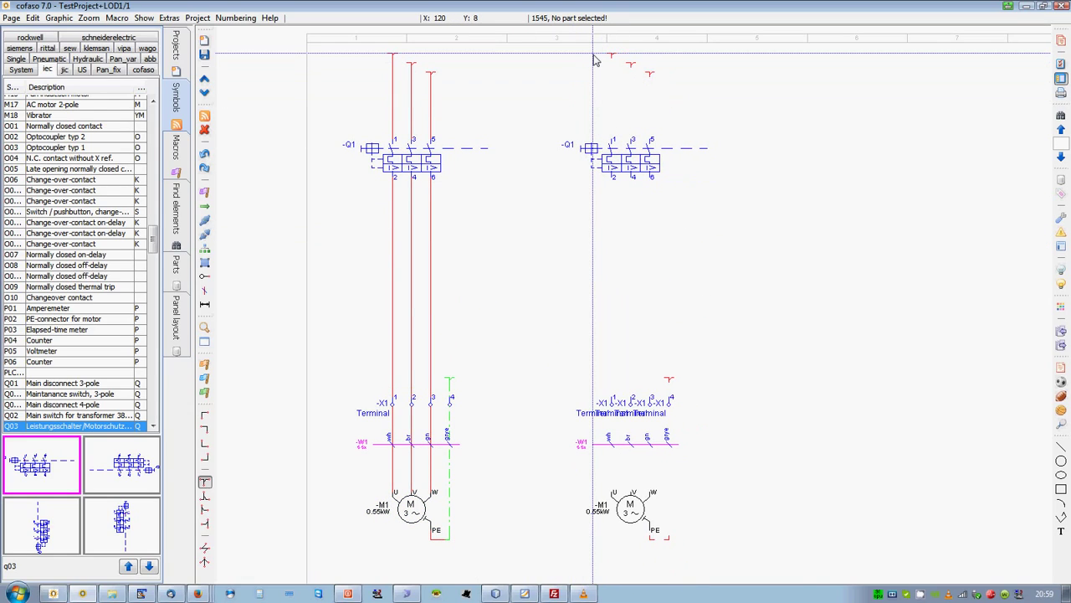
{"action": "scroll", "coordinate": [595, 59], "scroll_direction": "down", "scroll_amount": 3}
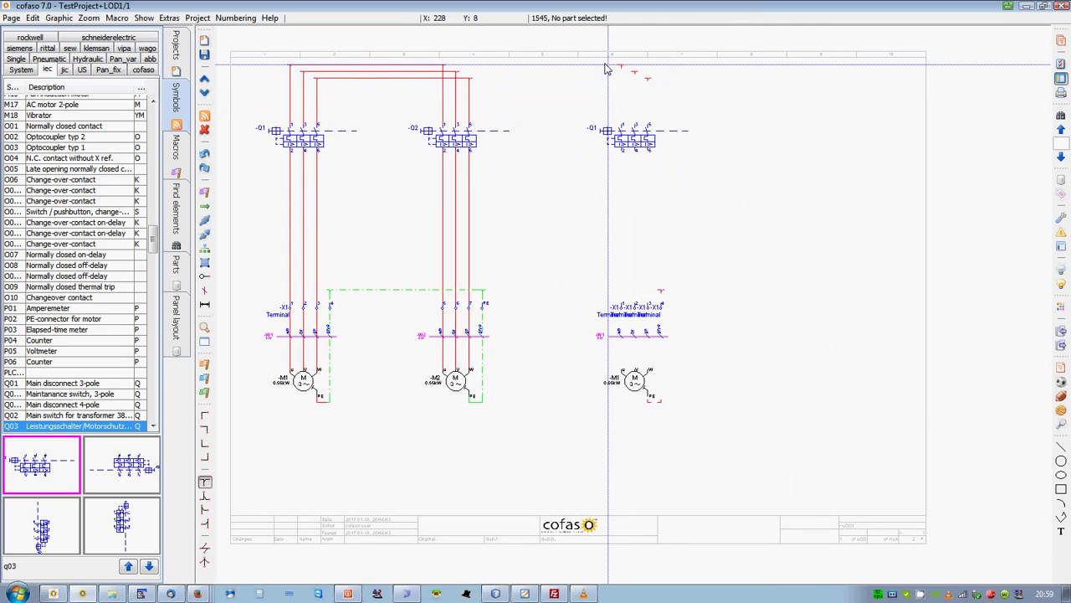
{"action": "left_click", "coordinate": [607, 69]}
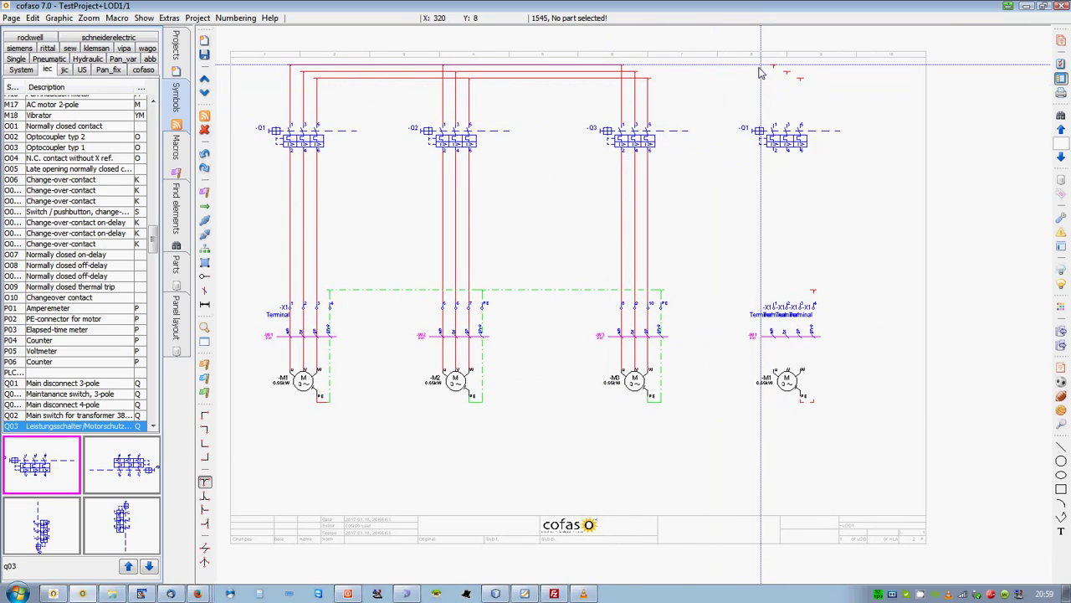
{"action": "left_click", "coordinate": [760, 72]}
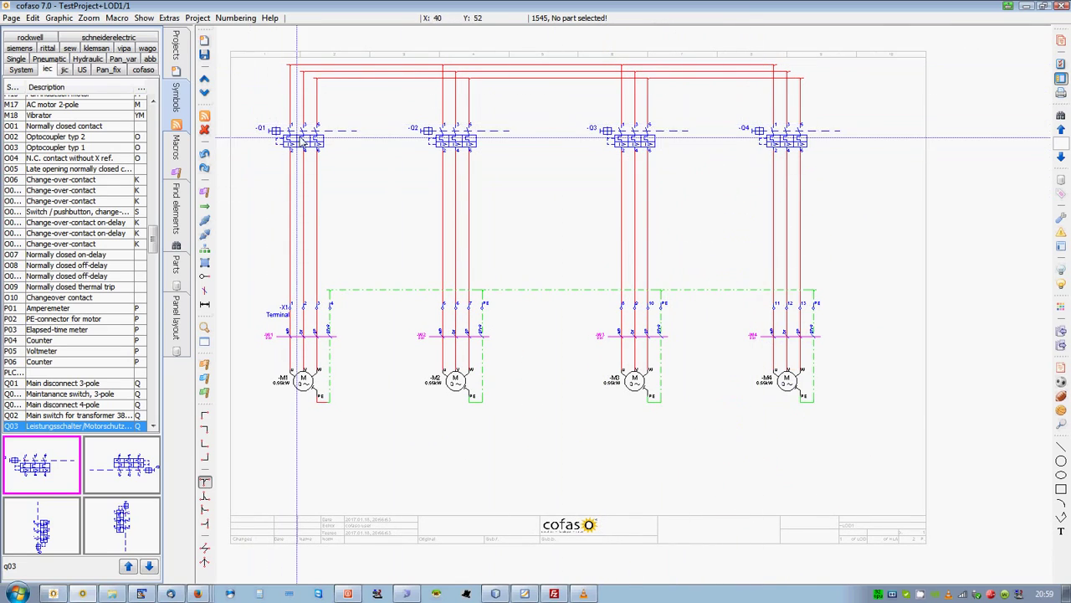
- Examine the designations of the switches, terminals, cables and motors in the pasted circuits
{"action": "scroll", "coordinate": [297, 133], "scroll_direction": "up", "scroll_amount": 3}
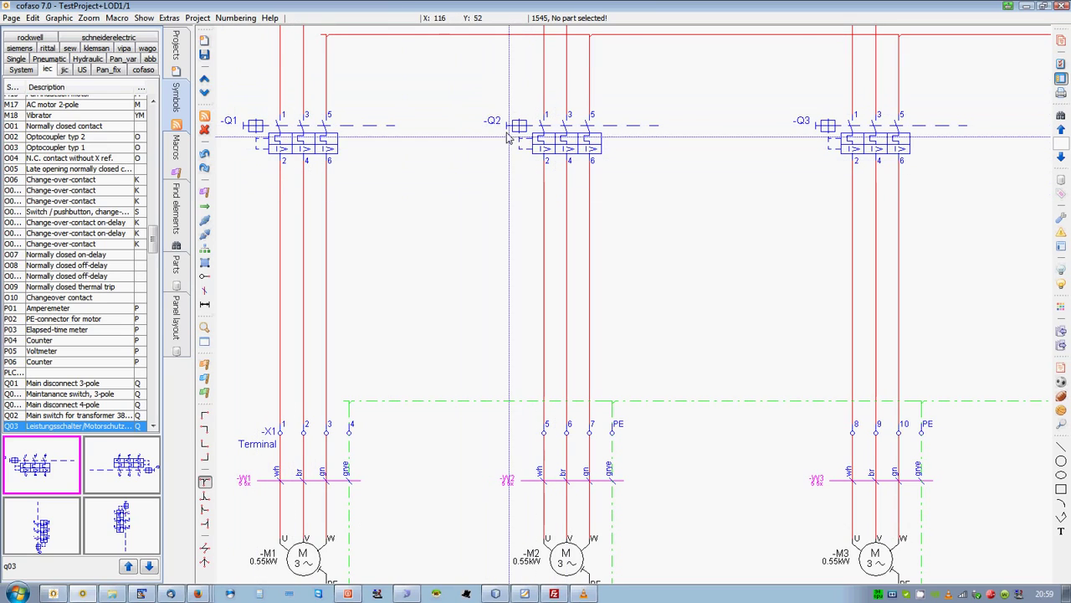
{"action": "left_click_drag", "start_coordinate": [920, 229], "coordinate": [451, 240]}
{"action": "left_click_drag", "start_coordinate": [617, 388], "coordinate": [739, 141]}
{"action": "scroll", "coordinate": [739, 142], "scroll_direction": "up", "scroll_amount": 3}
{"action": "left_click_drag", "start_coordinate": [736, 443], "coordinate": [784, 298]}
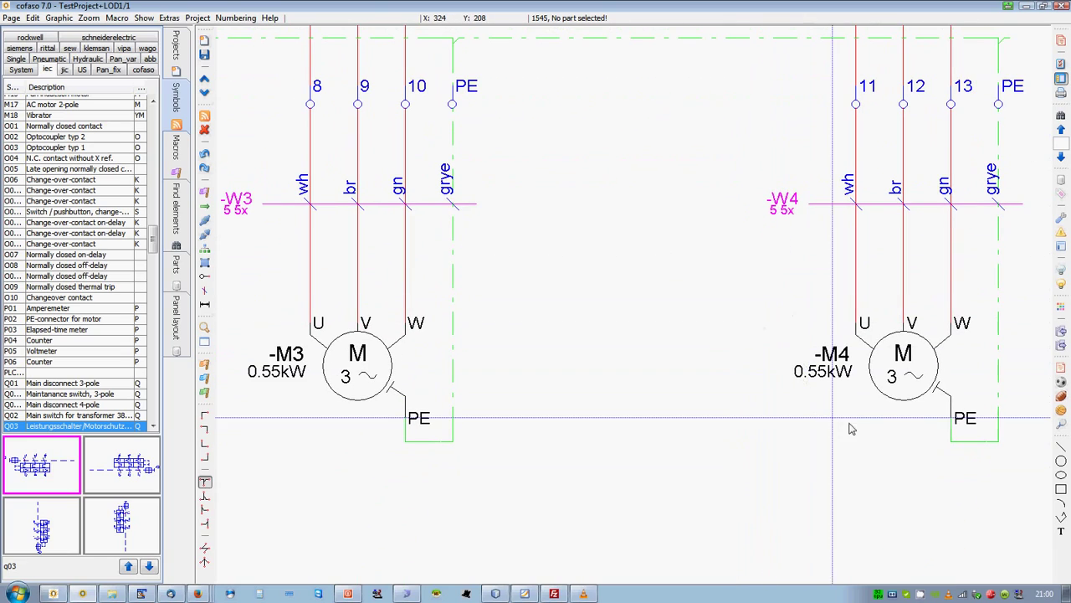
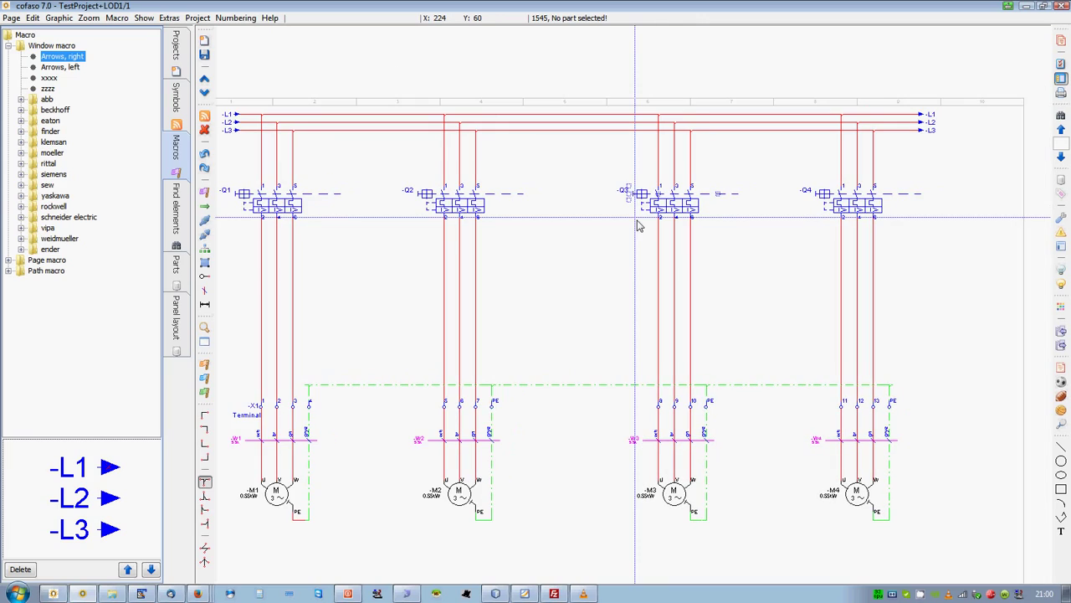
- Shift all four motor circuits and the L1 to L3 arrows at the line ends slightly right, leaving the starting arrows in place
{"action": "scroll", "coordinate": [638, 225], "scroll_direction": "down", "scroll_amount": 3}
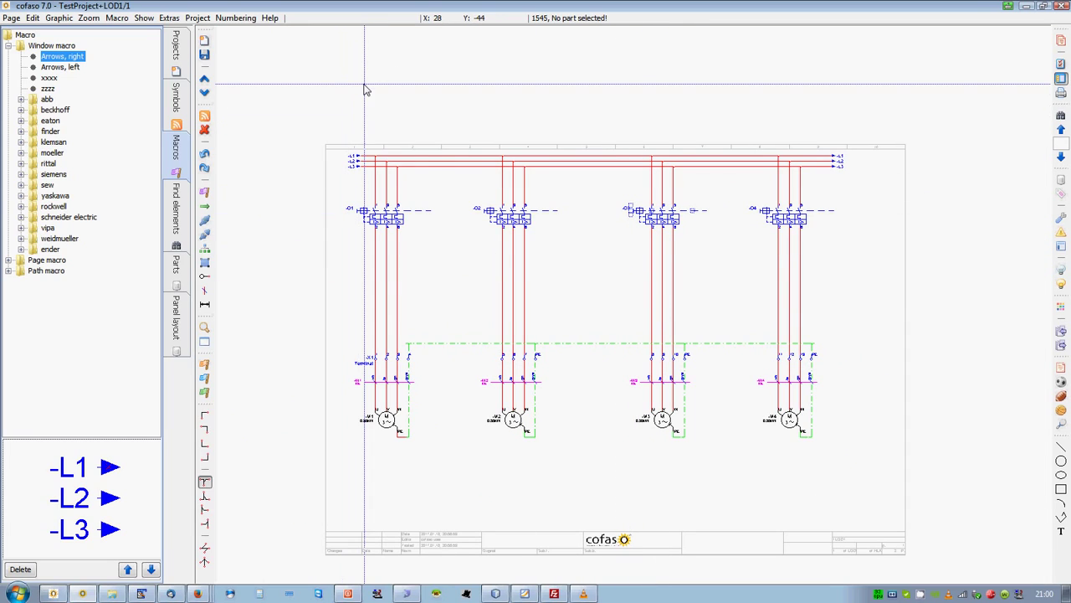
{"action": "left_click_drag", "start_coordinate": [860, 521], "coordinate": [387, 46]}
{"action": "left_click", "coordinate": [495, 107]}
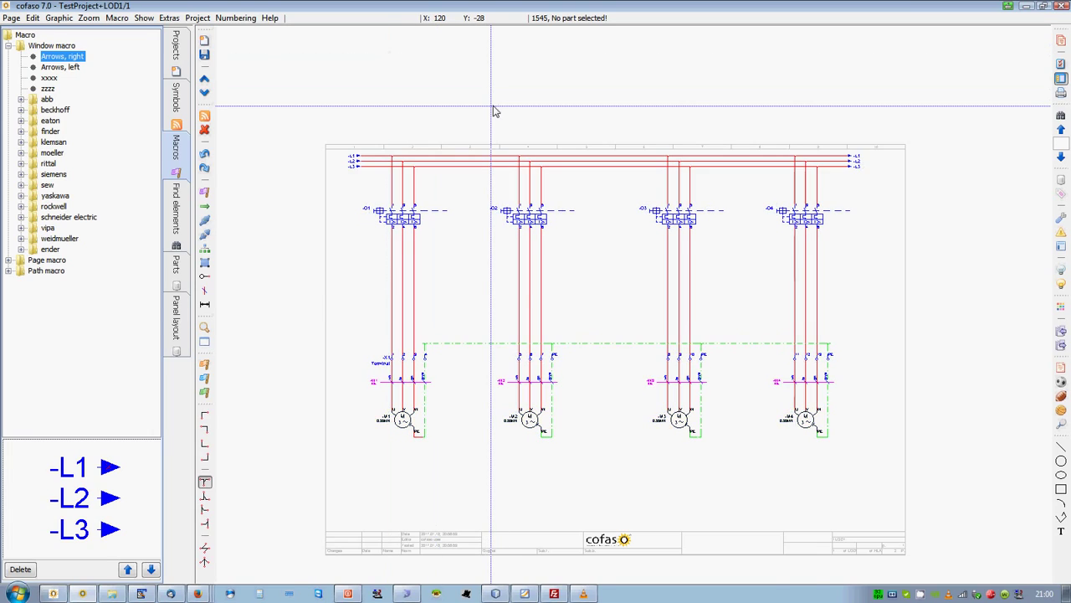
{"action": "scroll", "coordinate": [495, 107], "scroll_direction": "up", "scroll_amount": 2}
{"action": "scroll", "coordinate": [495, 107], "scroll_direction": "down", "scroll_amount": 2}
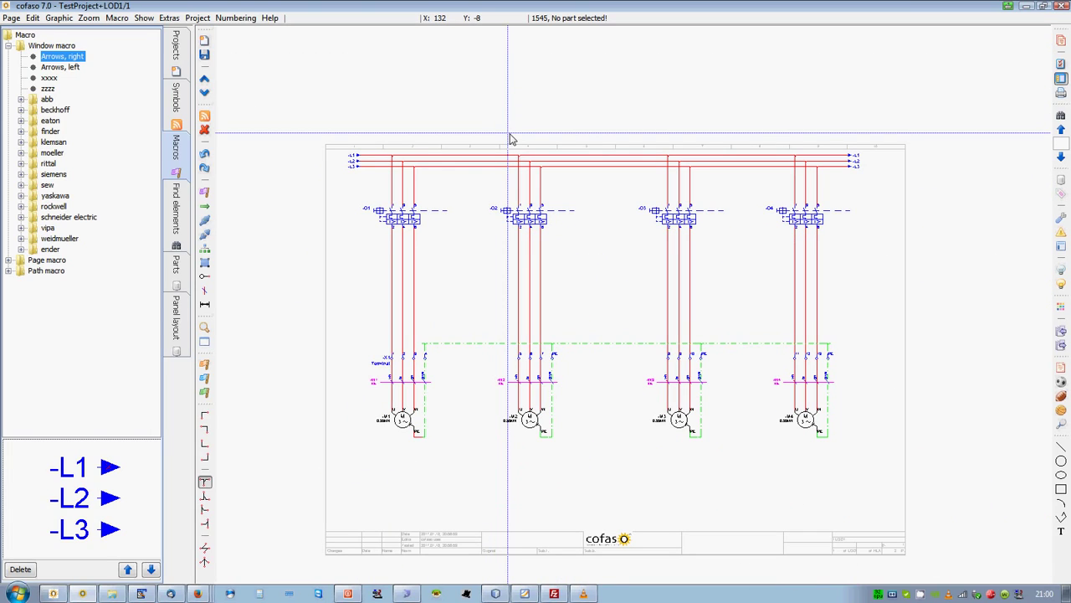
- Display the project tree with all page types included, from terminal plan to device-end-terminal/PLC plan
{"action": "left_click", "coordinate": [204, 329]}
{"action": "left_click", "coordinate": [177, 50]}
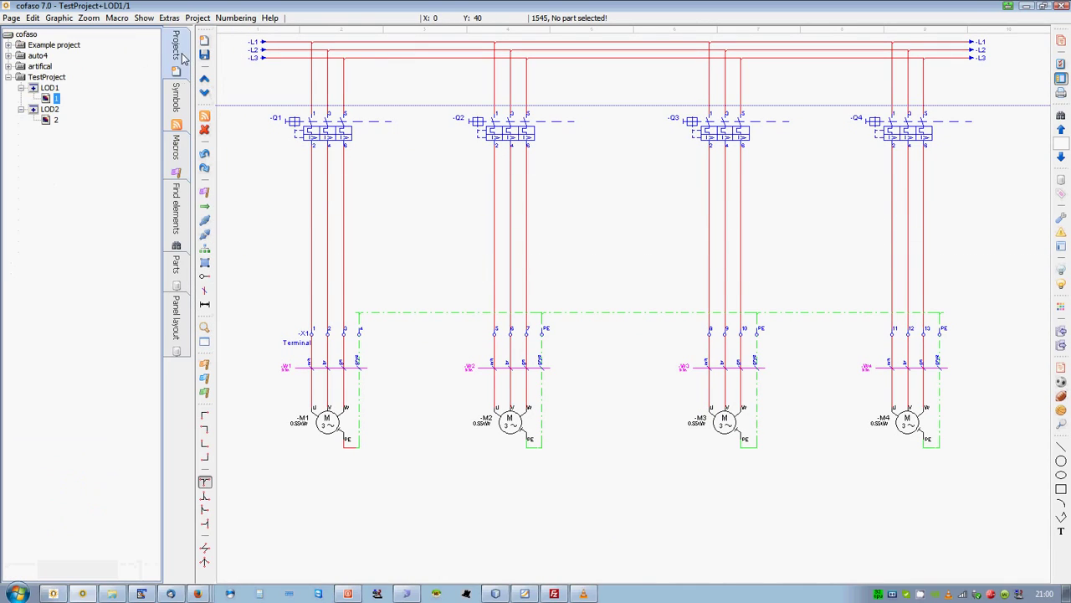
{"action": "left_click", "coordinate": [144, 18]}
{"action": "left_click", "coordinate": [150, 35]}
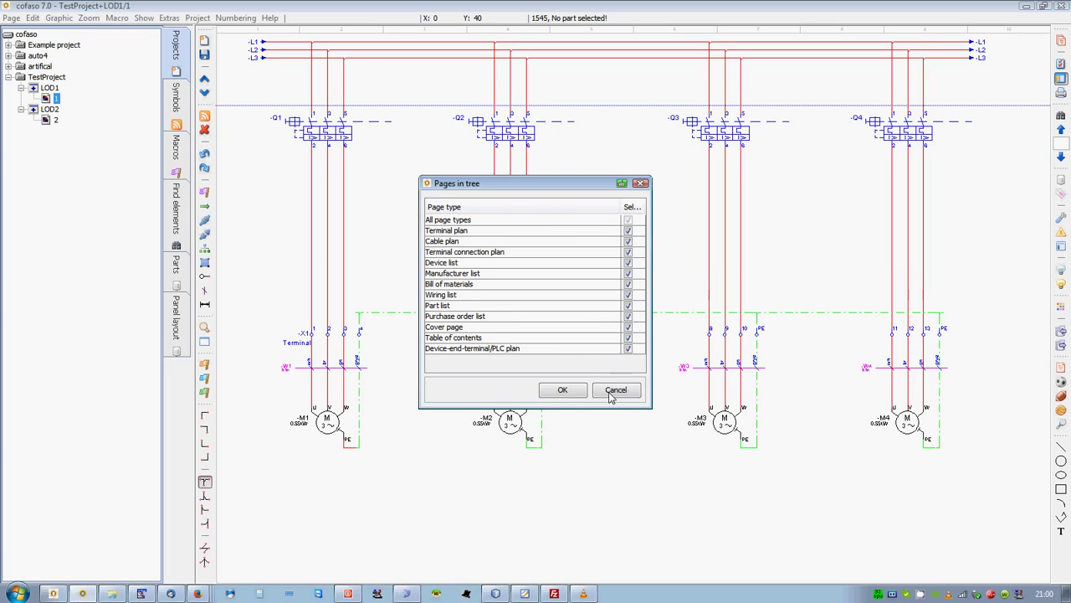
{"action": "left_click", "coordinate": [568, 392]}
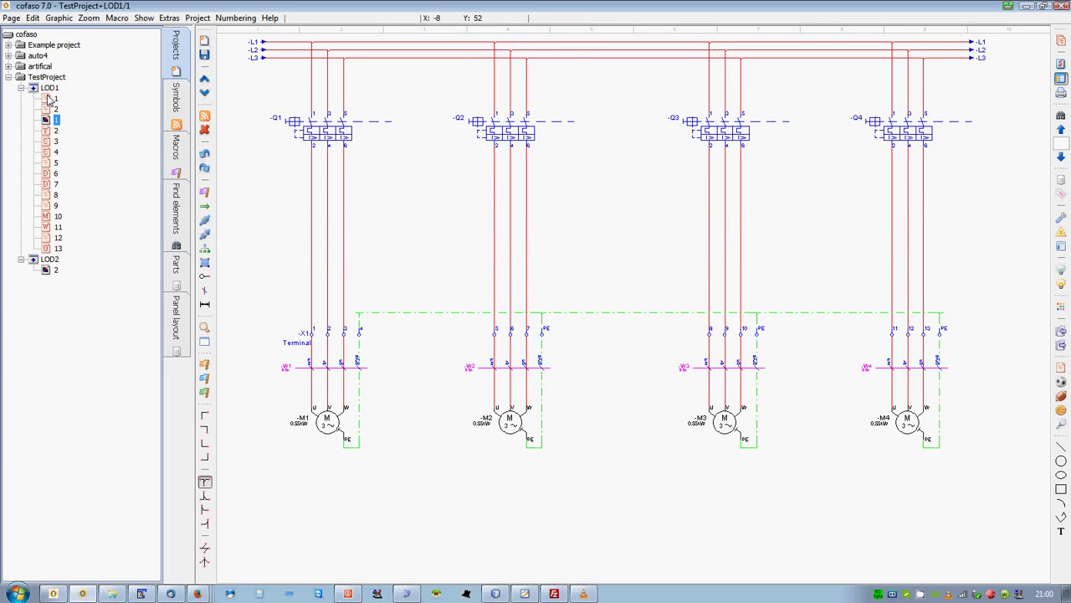
- Open the cover page of LOD1 and set the cover page form to "Cover page, cofaso"
{"action": "left_click", "coordinate": [53, 98]}
{"action": "scroll", "coordinate": [380, 240], "scroll_direction": "up", "scroll_amount": 2}
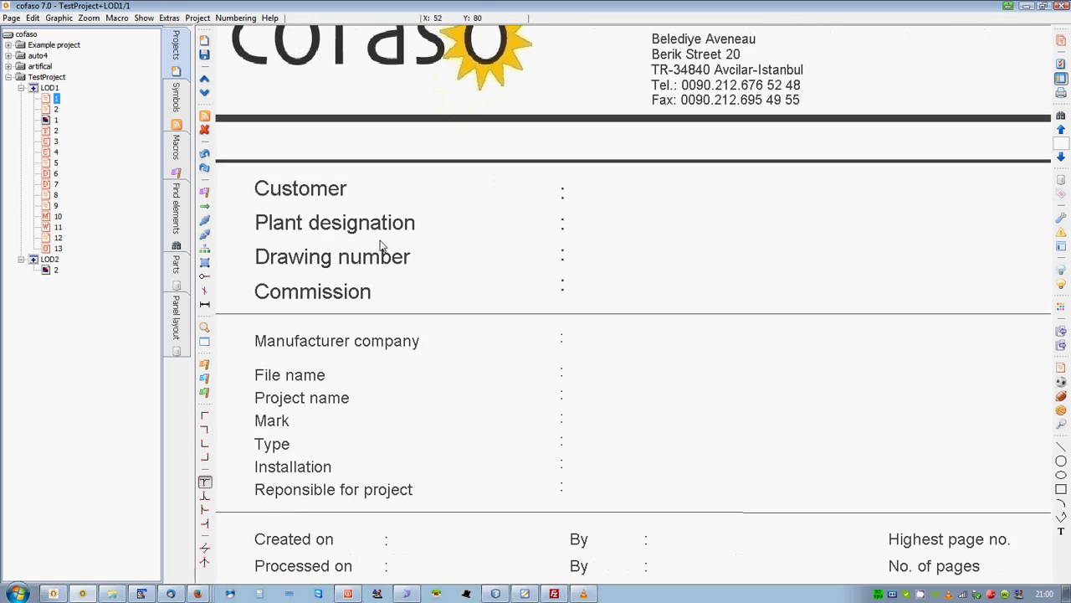
{"action": "left_click_drag", "start_coordinate": [380, 240], "coordinate": [383, 303]}
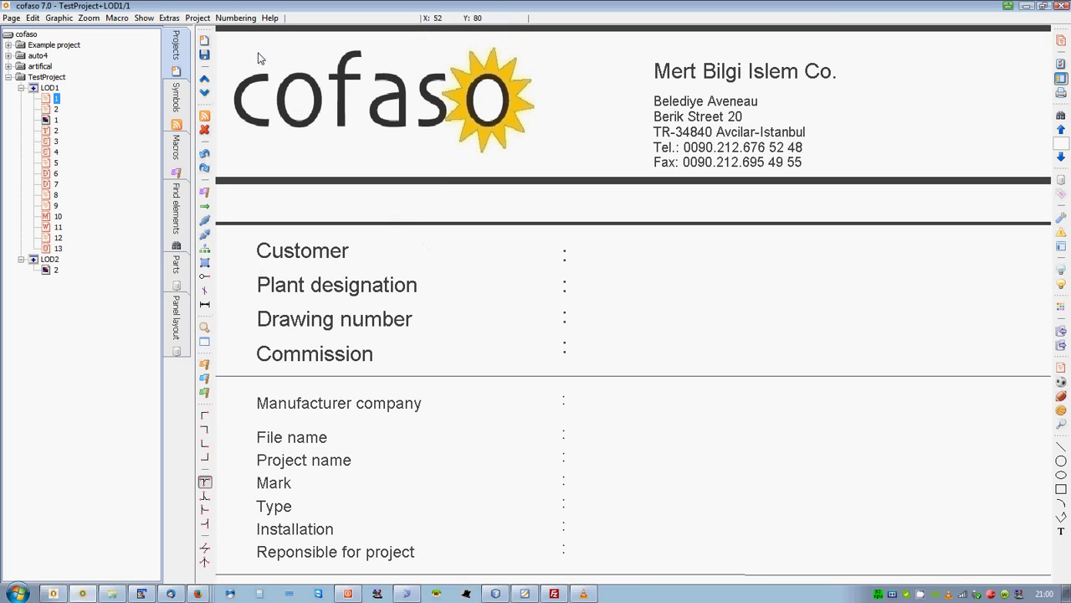
{"action": "left_click", "coordinate": [170, 18]}
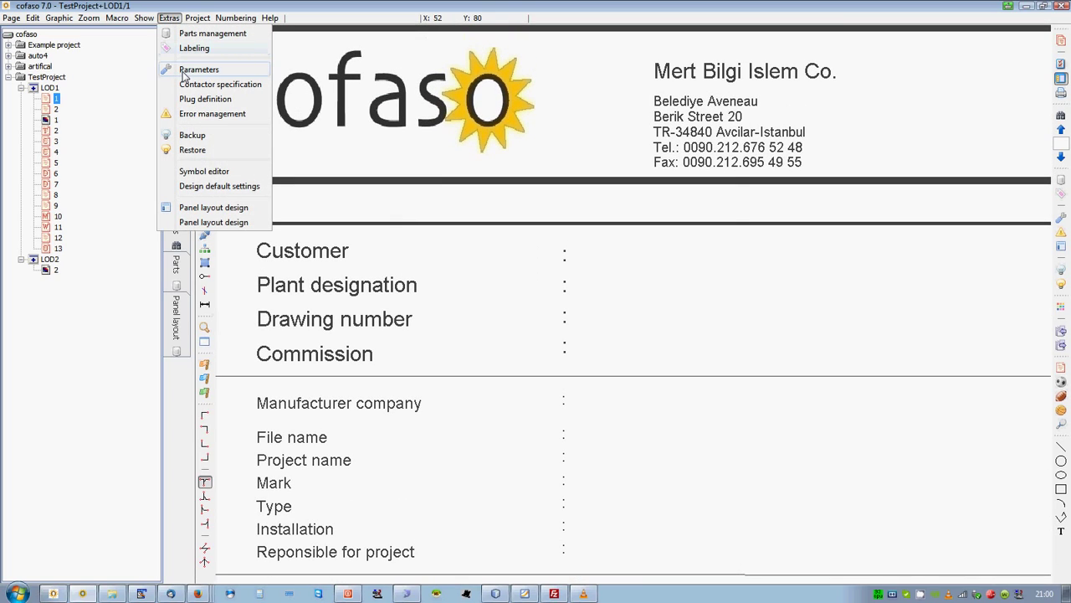
{"action": "left_click", "coordinate": [198, 69]}
{"action": "left_click", "coordinate": [405, 96]}
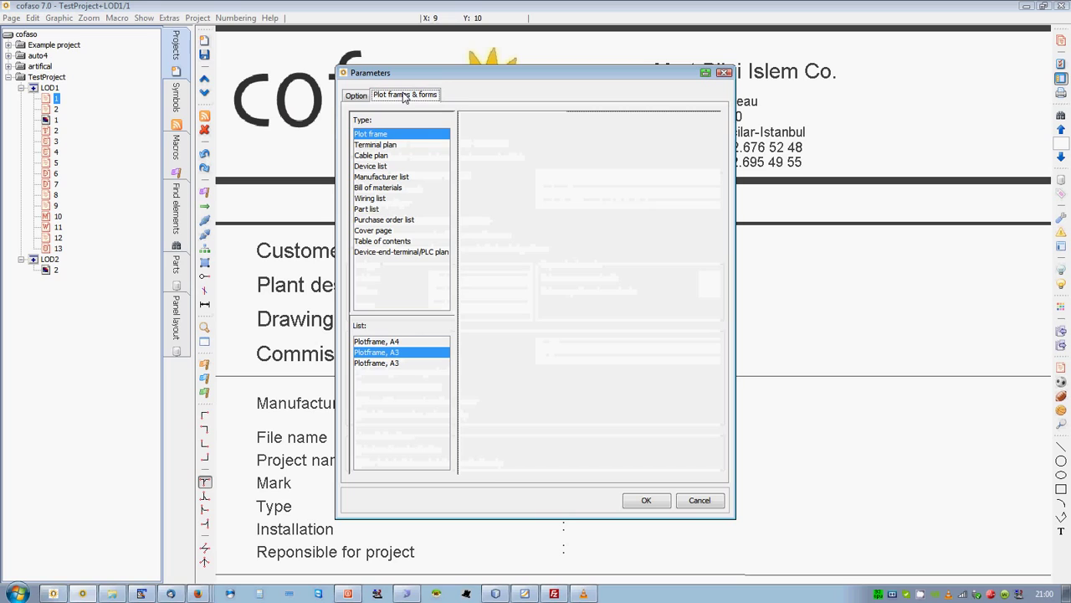
{"action": "left_click", "coordinate": [416, 234]}
{"action": "left_click", "coordinate": [402, 353]}
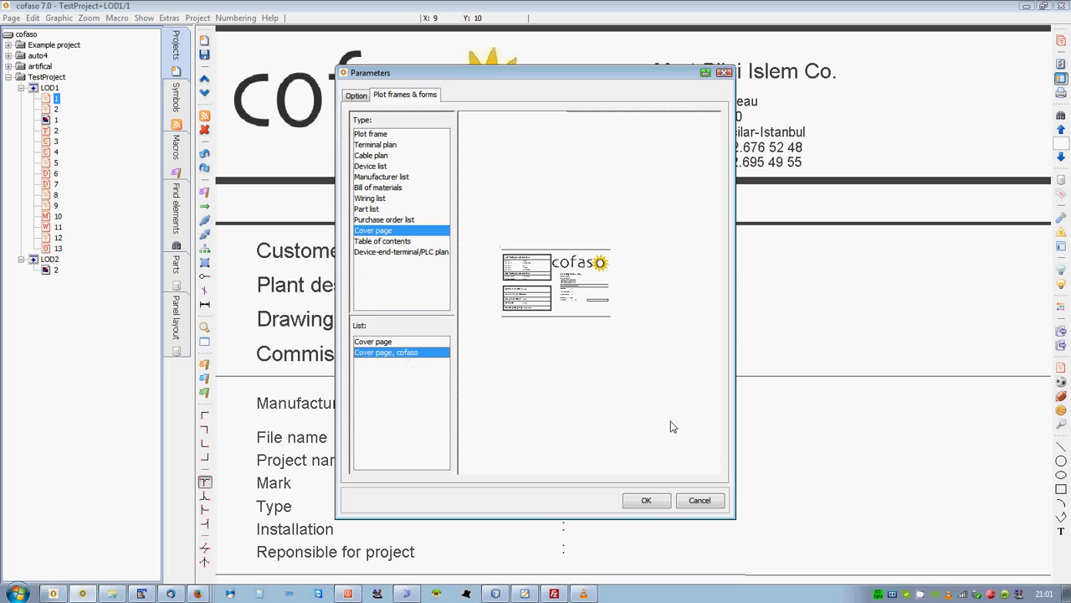
{"action": "left_click", "coordinate": [646, 500]}
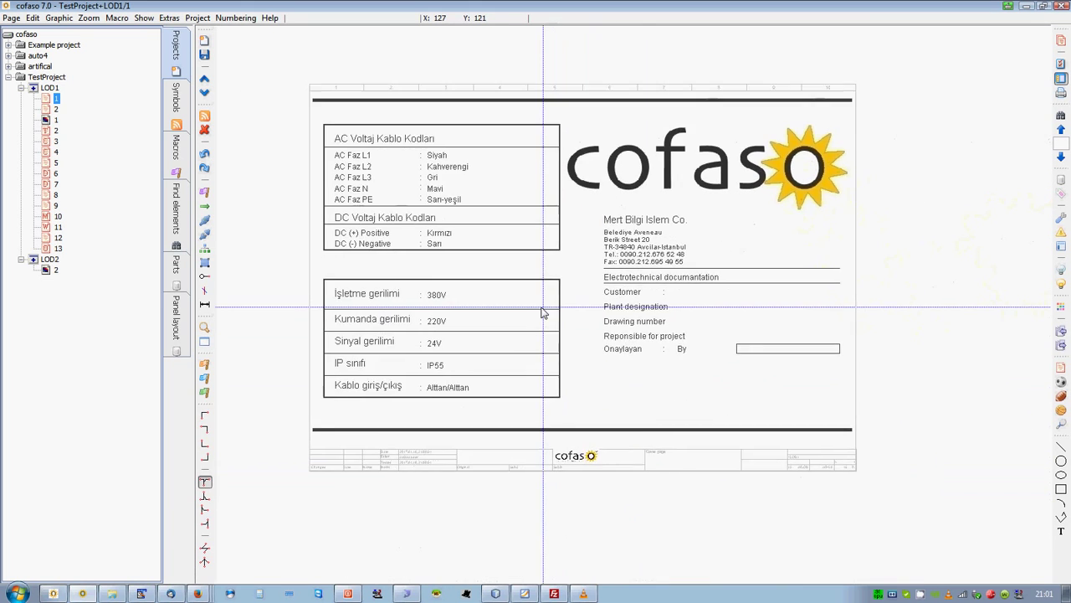
- Go to the table of contents and renumber all pages across the complete project, with start value 1 and increment 1
{"action": "left_click", "coordinate": [205, 94]}
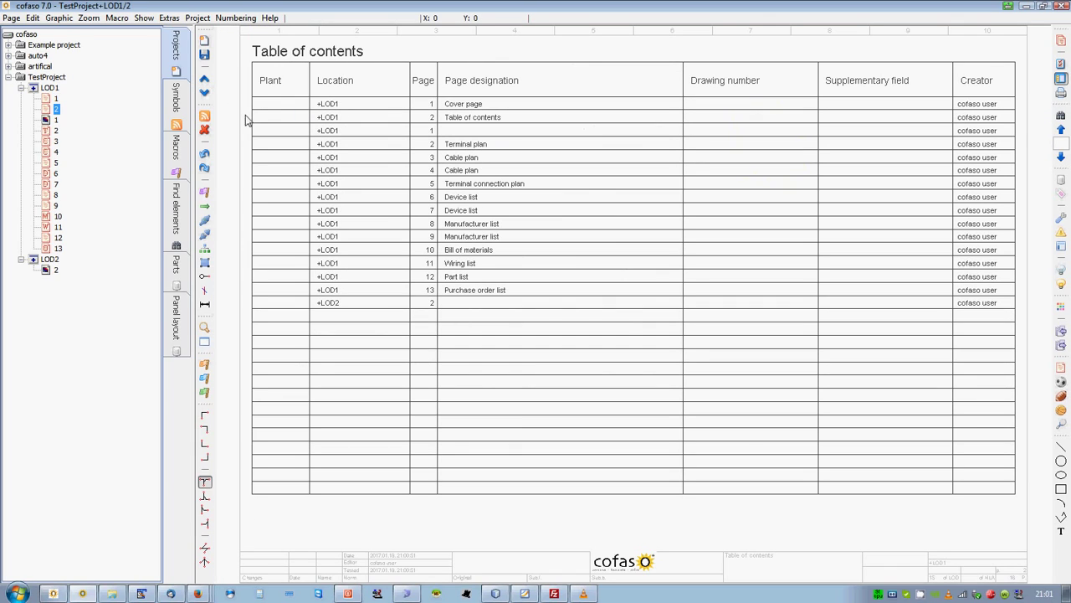
{"action": "scroll", "coordinate": [354, 149], "scroll_direction": "up", "scroll_amount": 3}
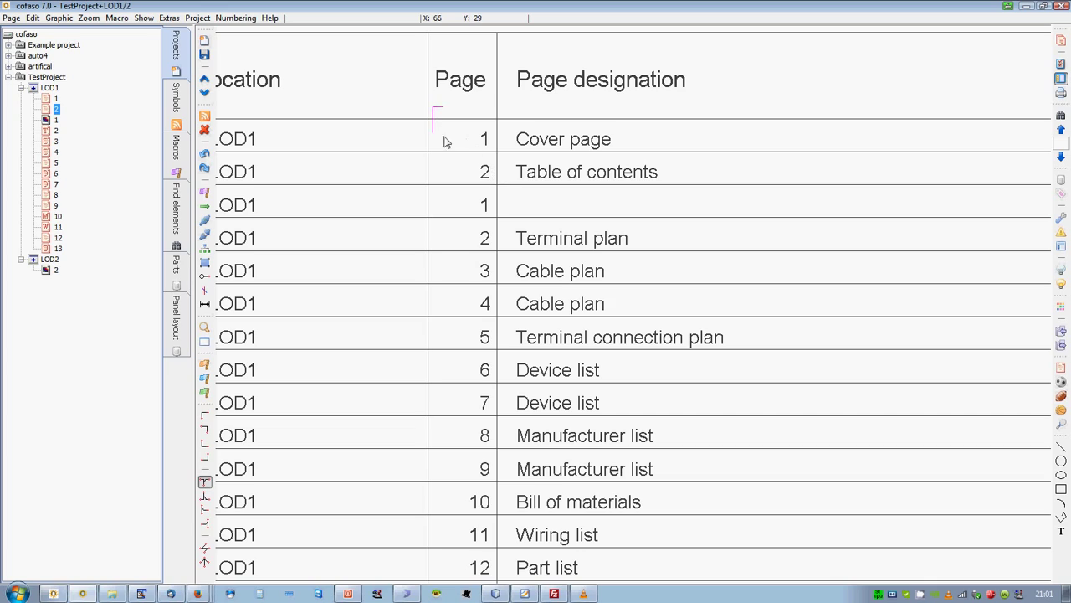
{"action": "left_click", "coordinate": [224, 18]}
{"action": "left_click", "coordinate": [249, 34]}
{"action": "left_click_drag", "start_coordinate": [513, 84], "coordinate": [816, 20]}
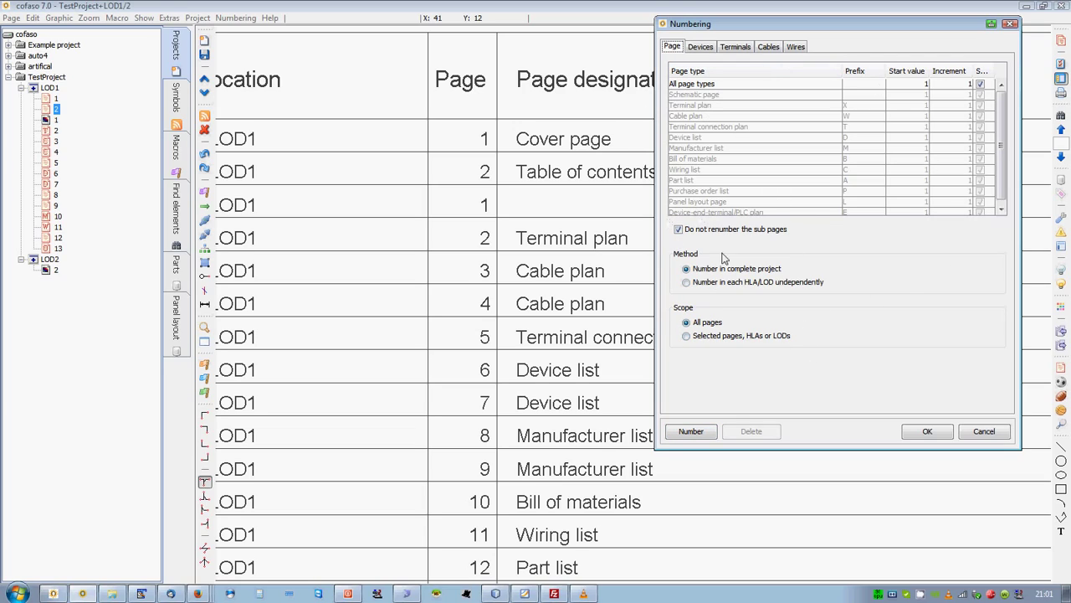
{"action": "left_click", "coordinate": [692, 431]}
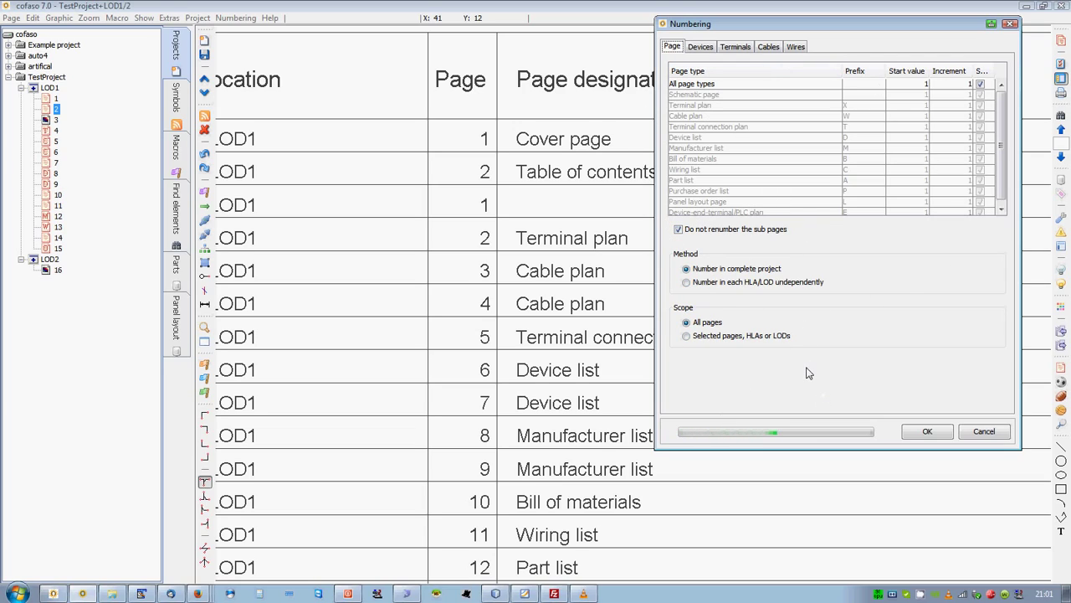
{"action": "left_click", "coordinate": [927, 431]}
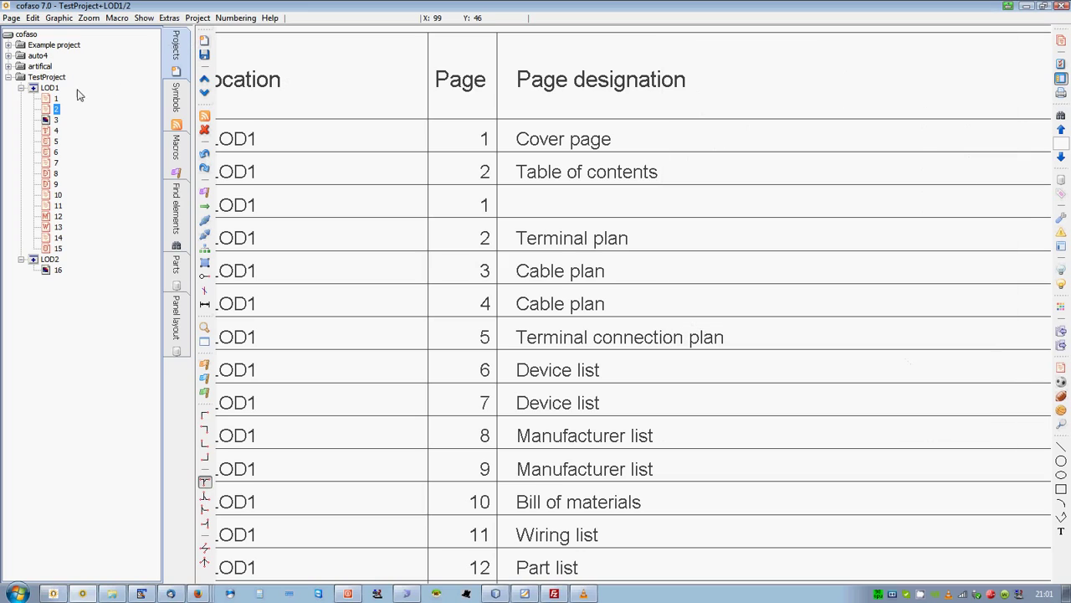
- Reload the table of contents by leaving and reopening it, and check its page numbers and designations
{"action": "left_click", "coordinate": [204, 93]}
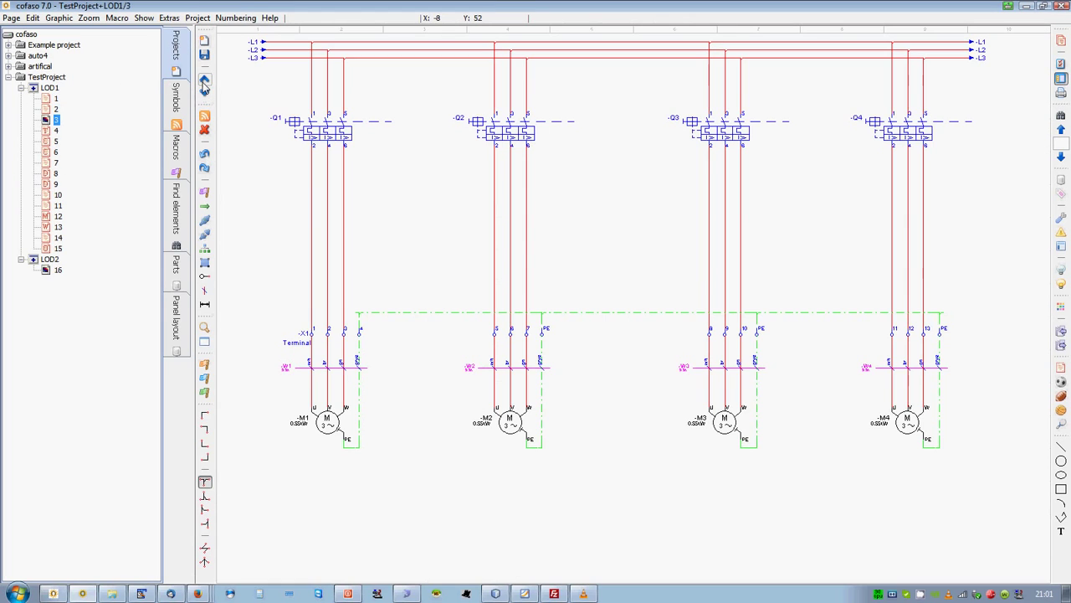
{"action": "left_click", "coordinate": [204, 78]}
{"action": "scroll", "coordinate": [466, 251], "scroll_direction": "up", "scroll_amount": 1}
{"action": "scroll", "coordinate": [467, 252], "scroll_direction": "down", "scroll_amount": 1}
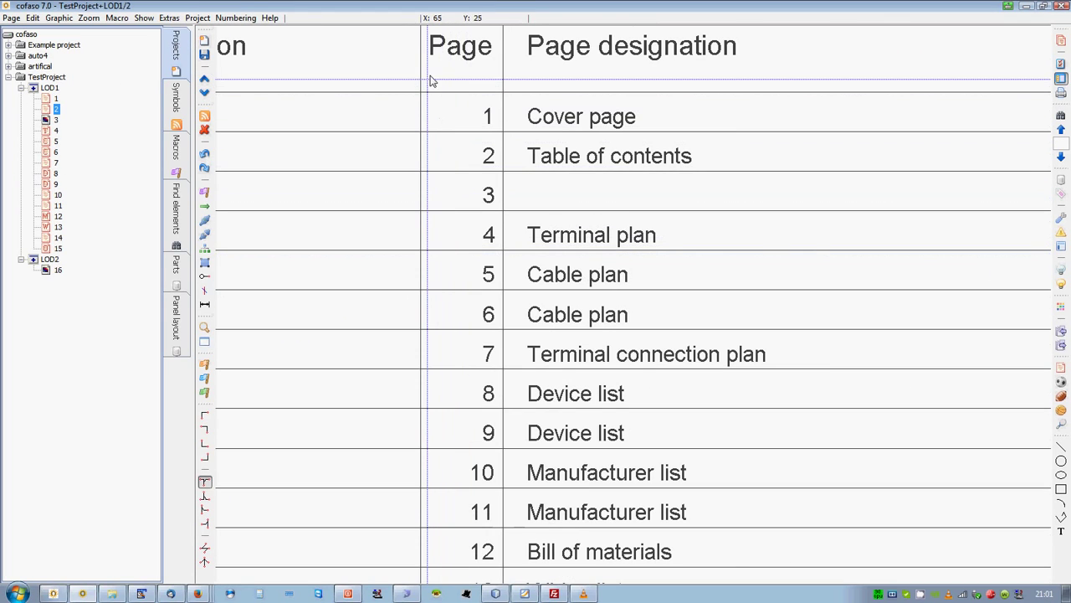
{"action": "left_click_drag", "start_coordinate": [426, 72], "coordinate": [529, 338]}
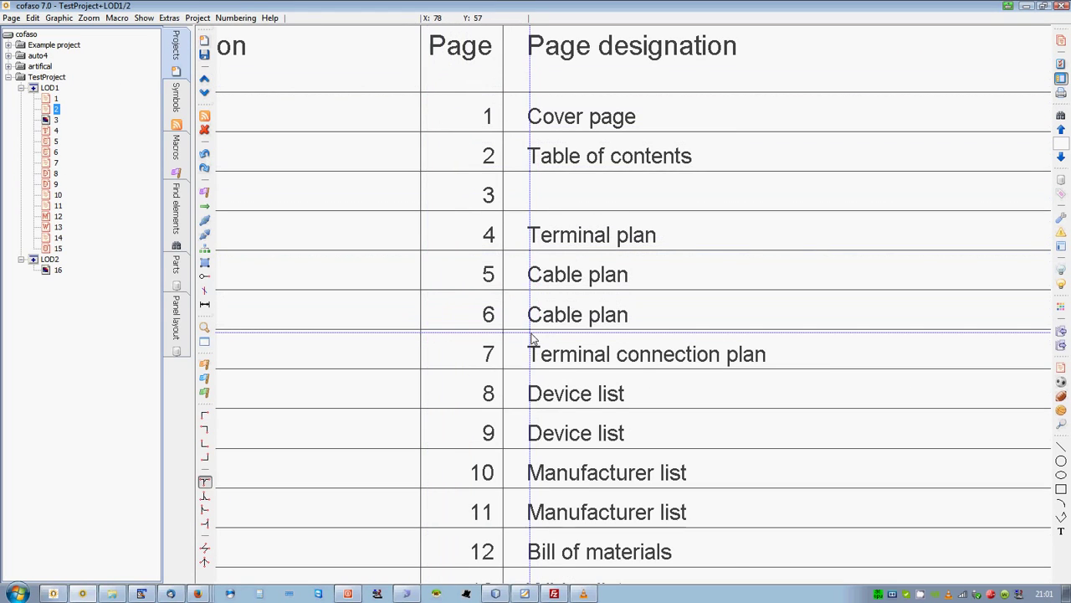
- Set the page designation of schematic page 3 in LOD1 to Schematic
{"action": "left_click", "coordinate": [56, 119]}
{"action": "scroll", "coordinate": [557, 142], "scroll_direction": "down", "scroll_amount": 5}
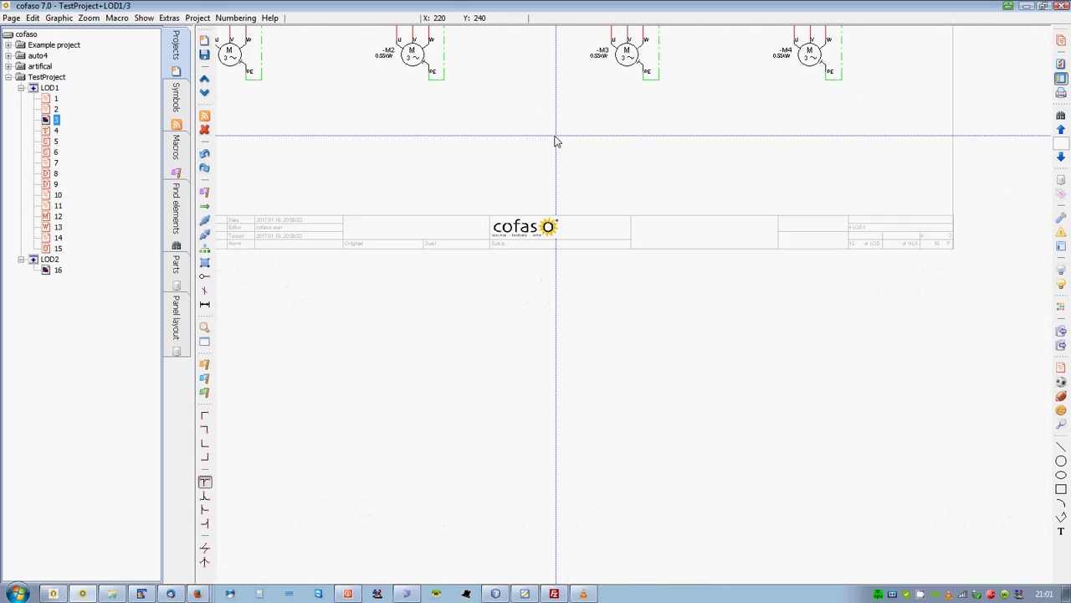
{"action": "scroll", "coordinate": [578, 247], "scroll_direction": "up", "scroll_amount": 2}
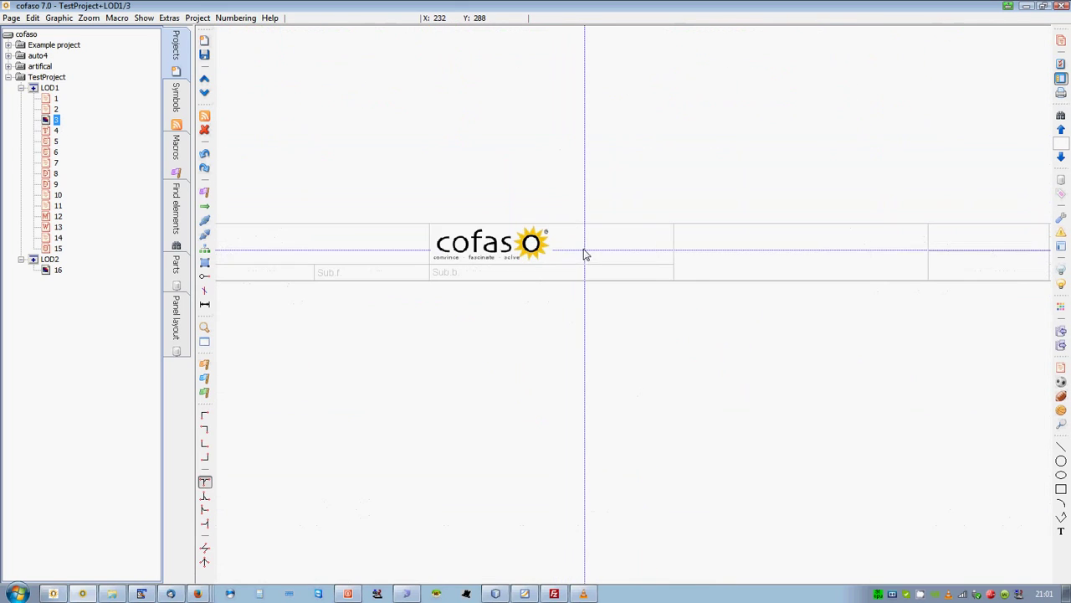
{"action": "right_click", "coordinate": [50, 123]}
{"action": "left_click", "coordinate": [75, 254]}
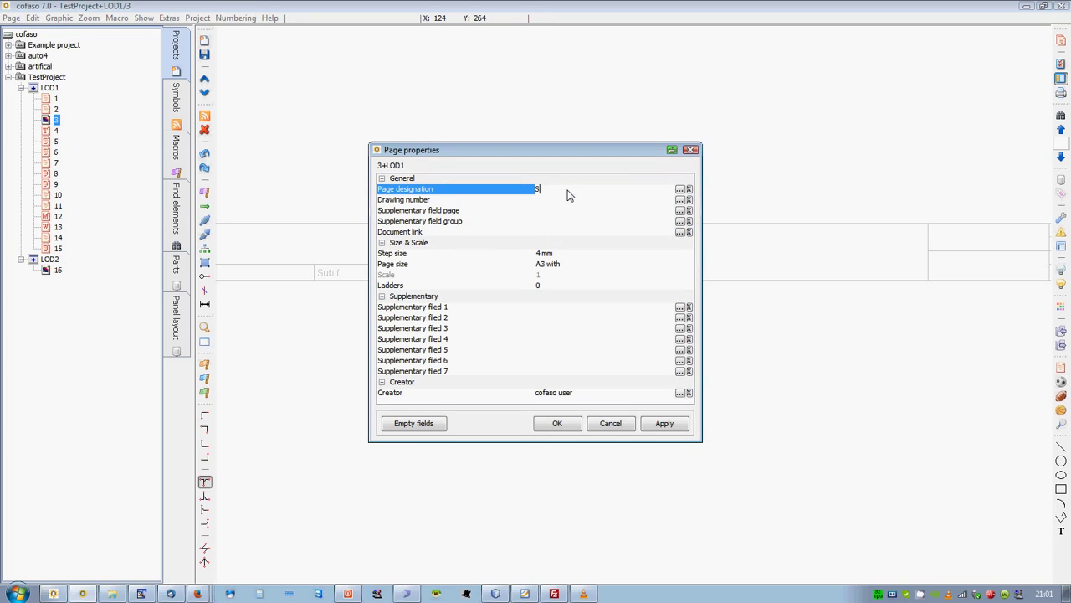
{"action": "key", "text": "Down"}
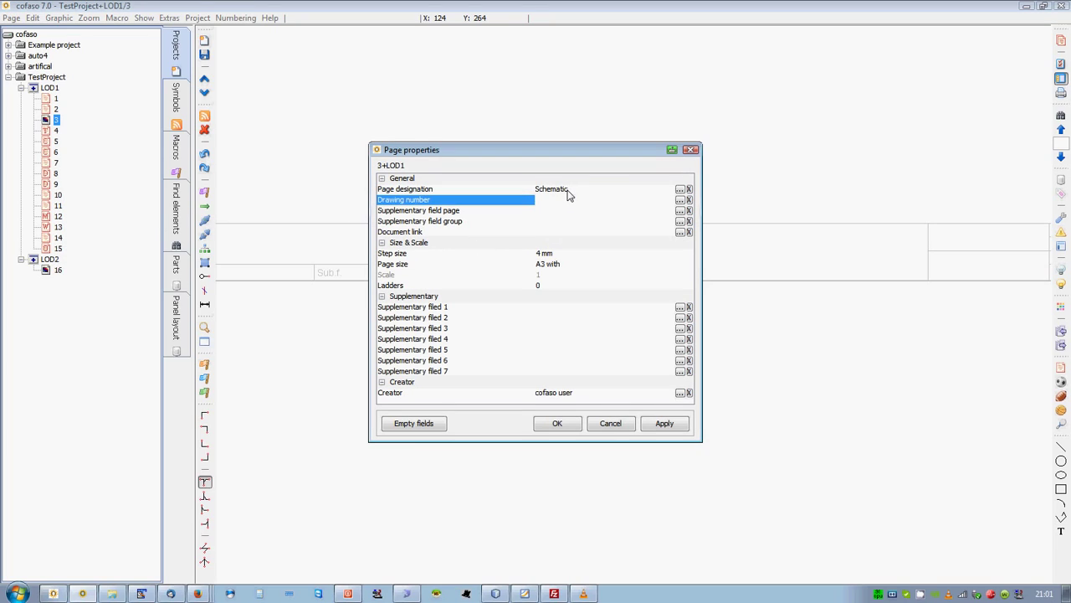
{"action": "key", "text": "Return"}
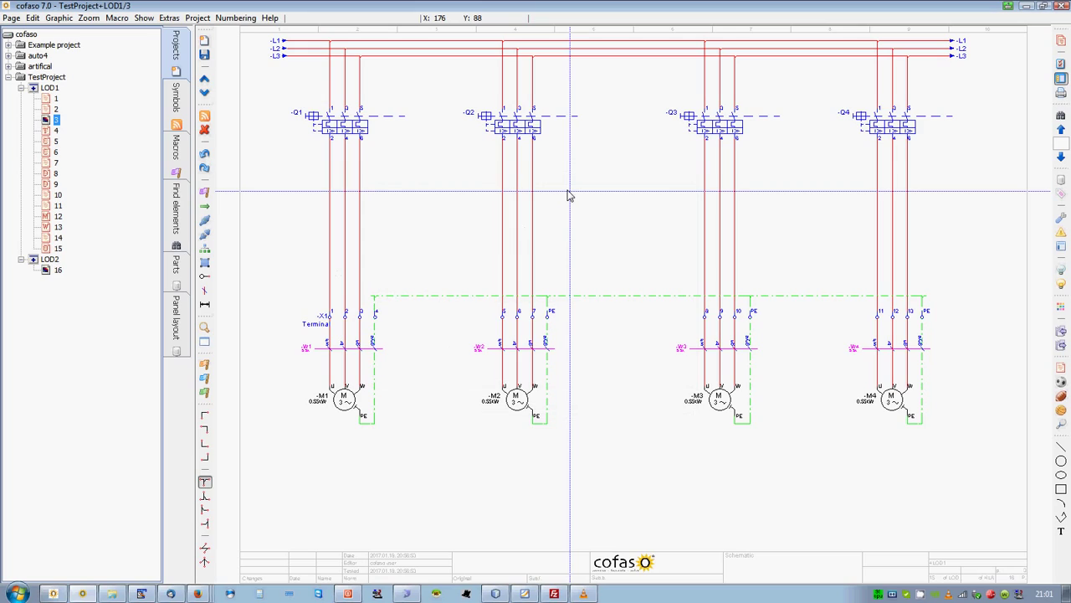
- Check the page designation in the title block of schematic page 3 and in its row of the table of contents
{"action": "scroll", "coordinate": [757, 559], "scroll_direction": "up", "scroll_amount": 2}
{"action": "scroll", "coordinate": [596, 183], "scroll_direction": "up", "scroll_amount": 2}
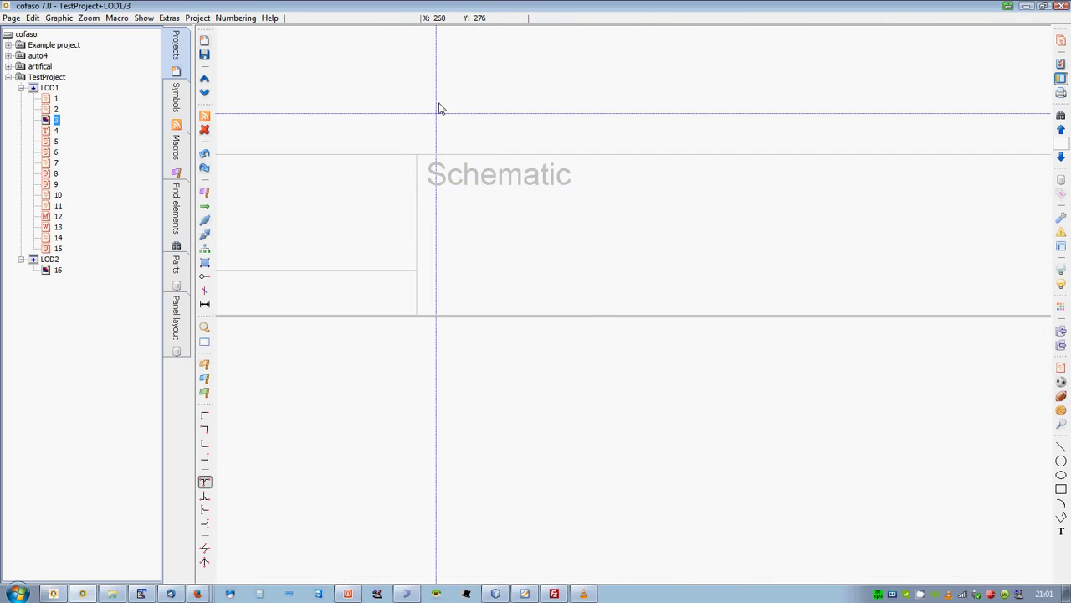
{"action": "left_click", "coordinate": [58, 110]}
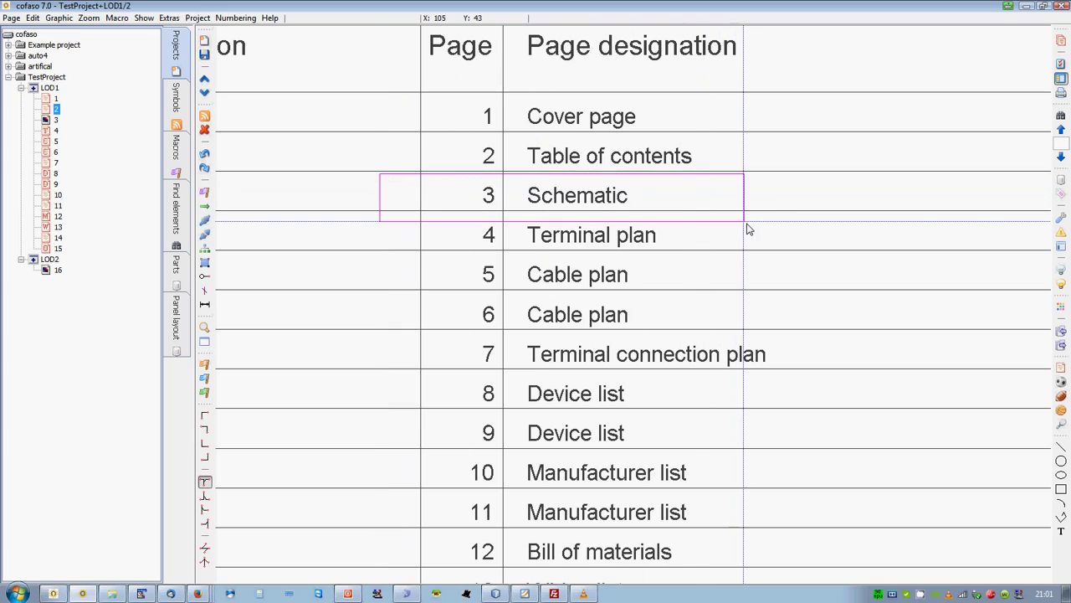
{"action": "left_click", "coordinate": [204, 342]}
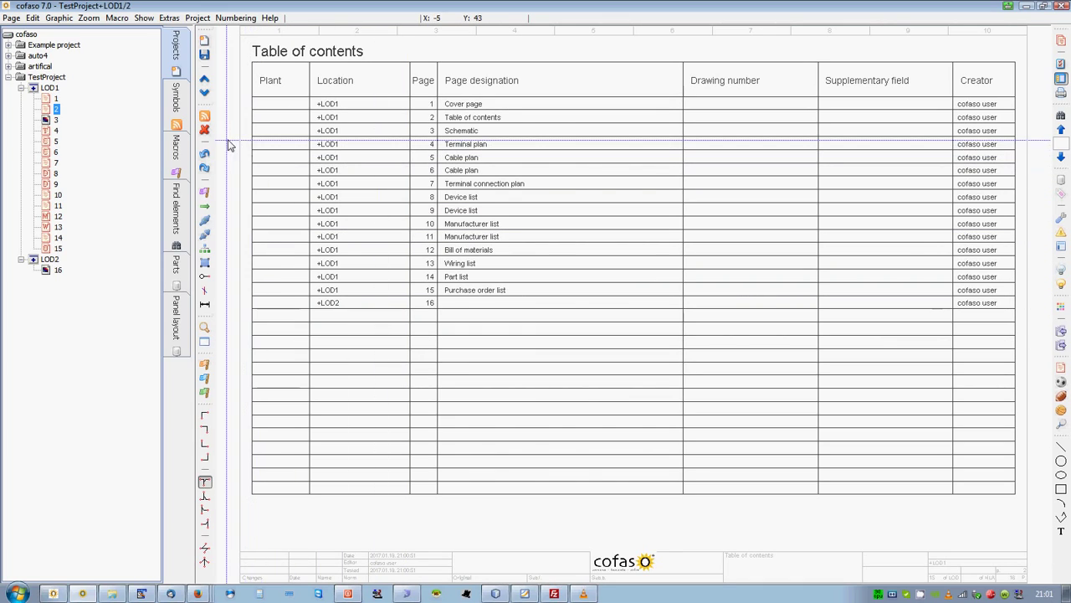
- Go to the terminal plan on page 4 and examine the terminal numbers and jumpers of strip X1
{"action": "left_click", "coordinate": [204, 93]}
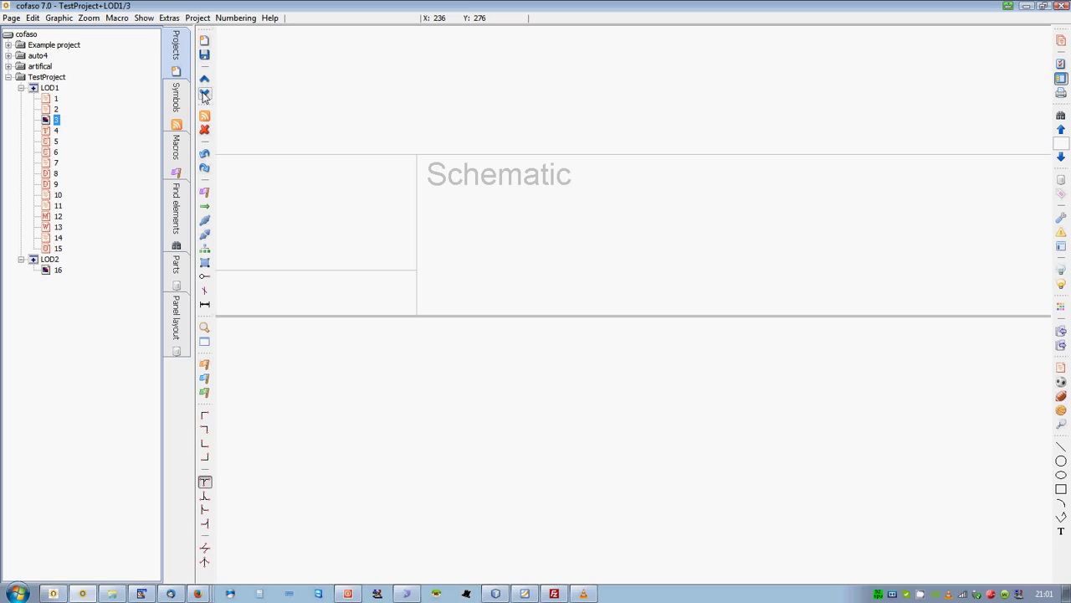
{"action": "left_click", "coordinate": [205, 93]}
{"action": "scroll", "coordinate": [401, 190], "scroll_direction": "up", "scroll_amount": 4}
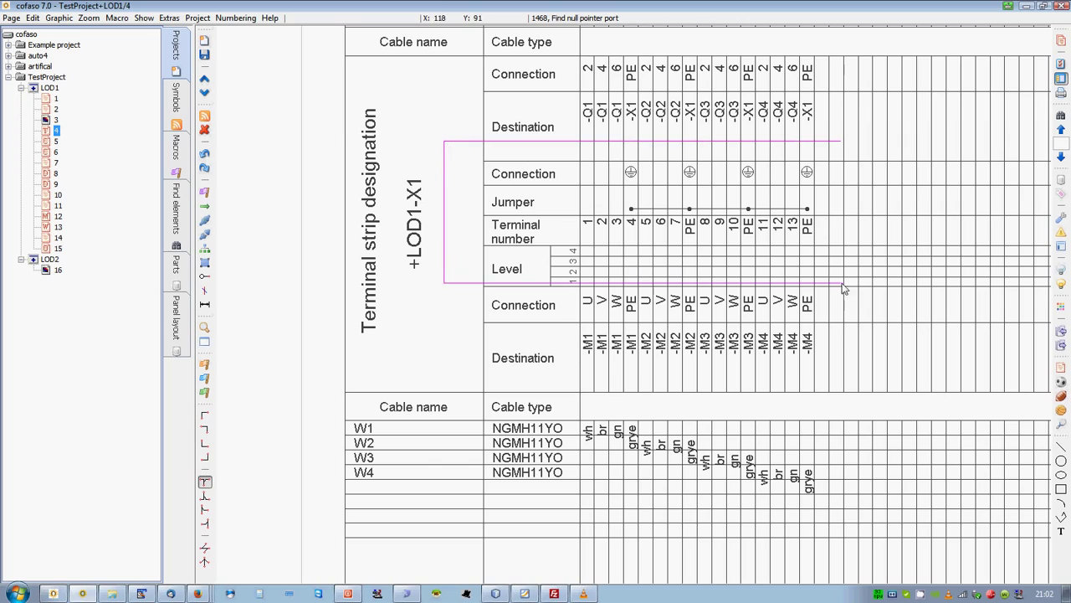
{"action": "left_click_drag", "start_coordinate": [843, 288], "coordinate": [969, 293]}
- Place a potential arrow designated PE at the start of the green PE line on schematic page 3, before motor M1
{"action": "left_click", "coordinate": [56, 119]}
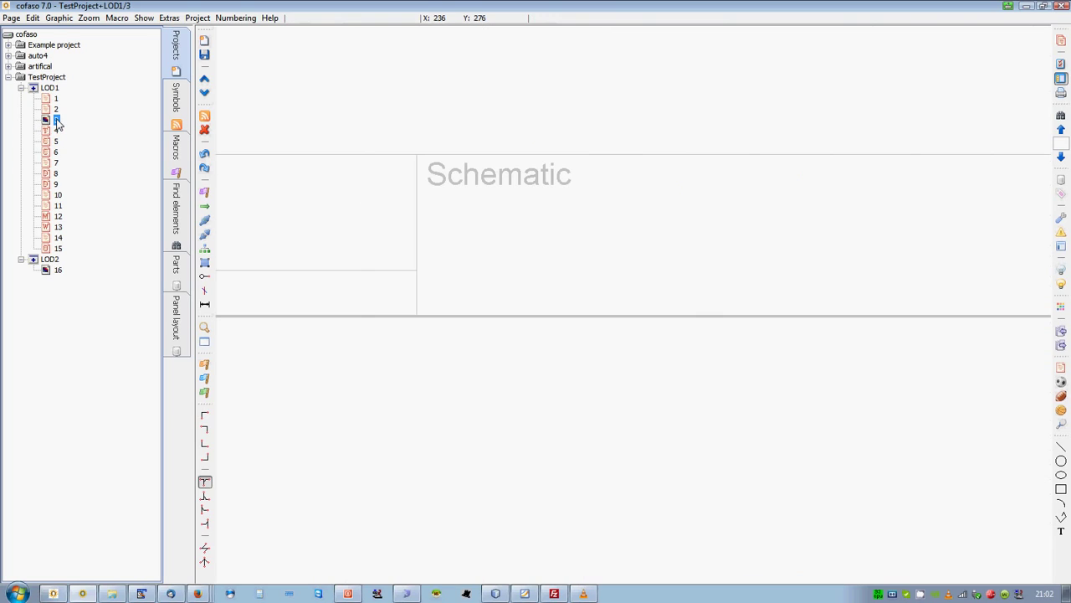
{"action": "scroll", "coordinate": [485, 172], "scroll_direction": "up", "scroll_amount": 4}
{"action": "scroll", "coordinate": [661, 376], "scroll_direction": "down", "scroll_amount": 5}
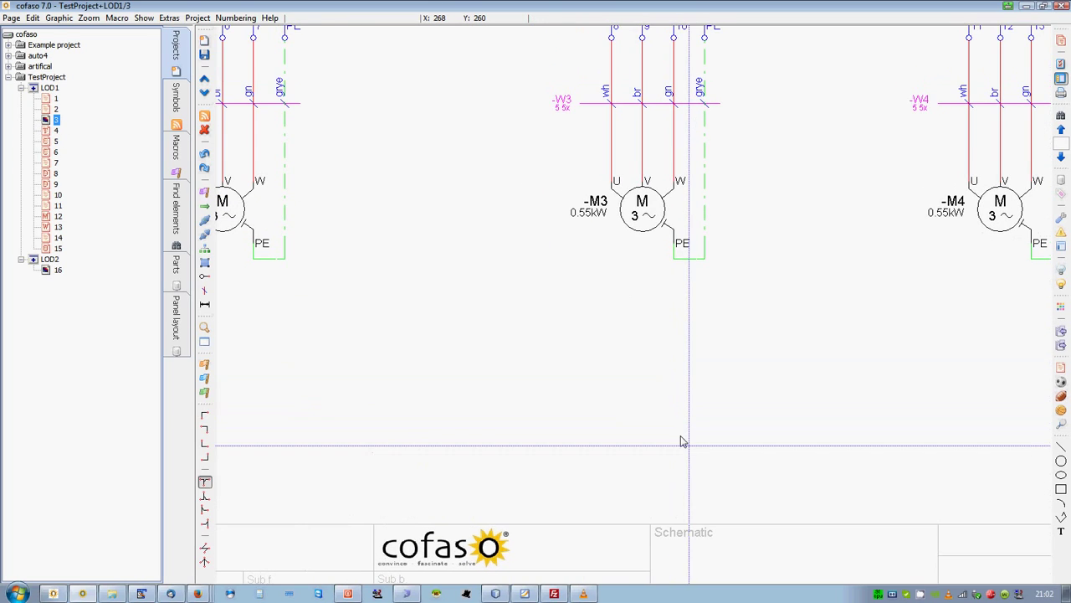
{"action": "scroll", "coordinate": [444, 242], "scroll_direction": "up", "scroll_amount": 2}
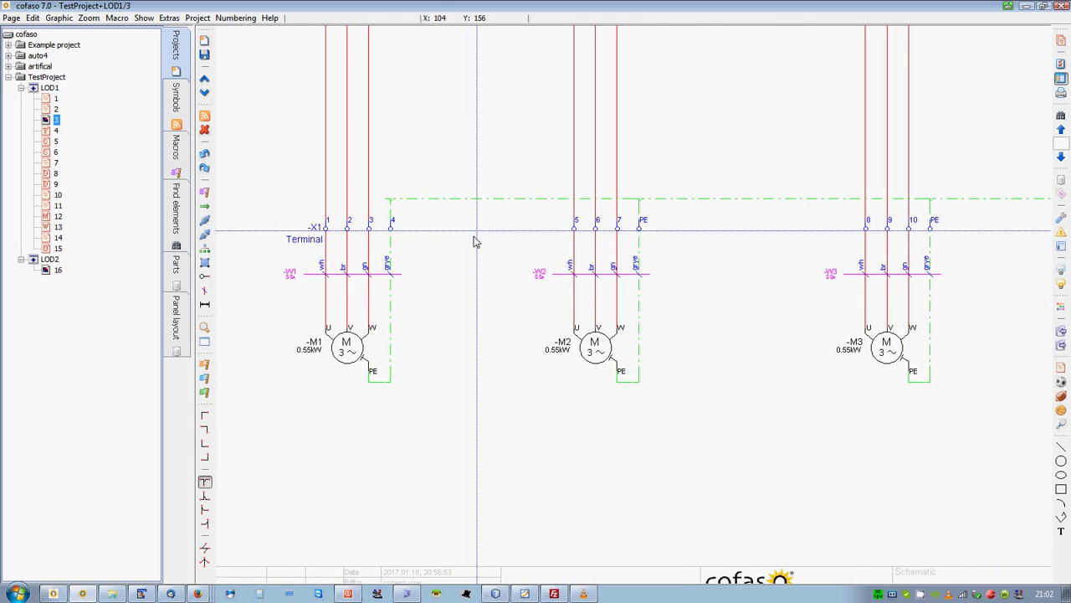
{"action": "left_click_drag", "start_coordinate": [402, 148], "coordinate": [455, 273]}
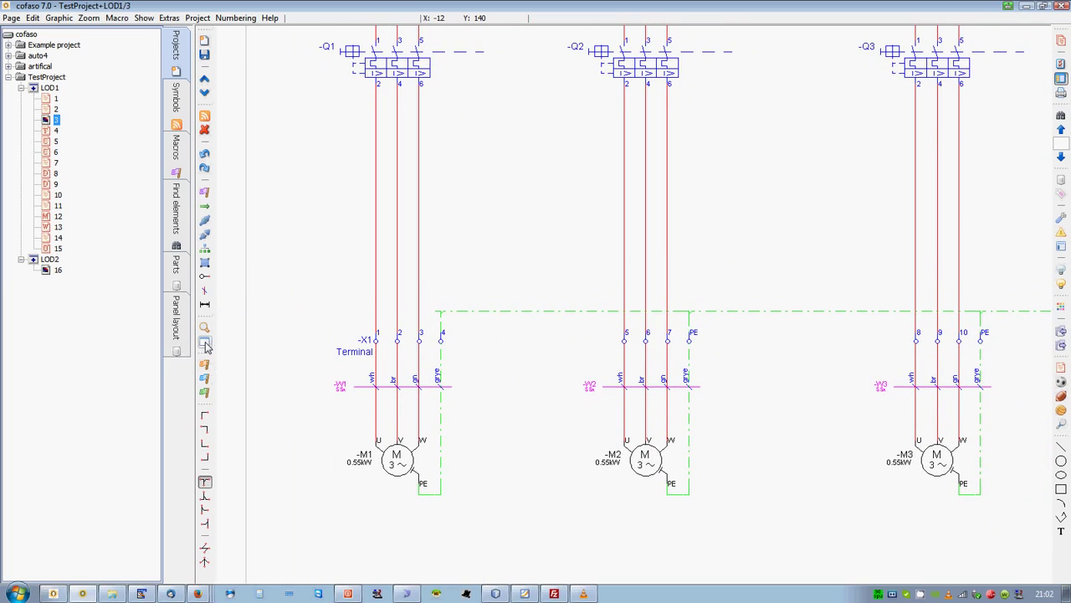
{"action": "left_click", "coordinate": [204, 207]}
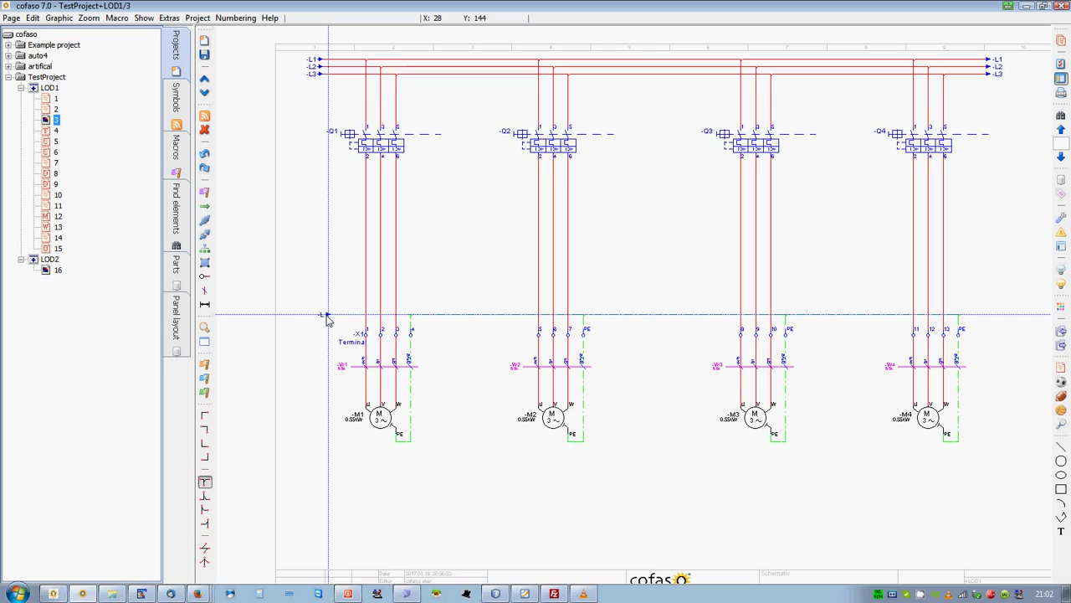
{"action": "left_click", "coordinate": [318, 317]}
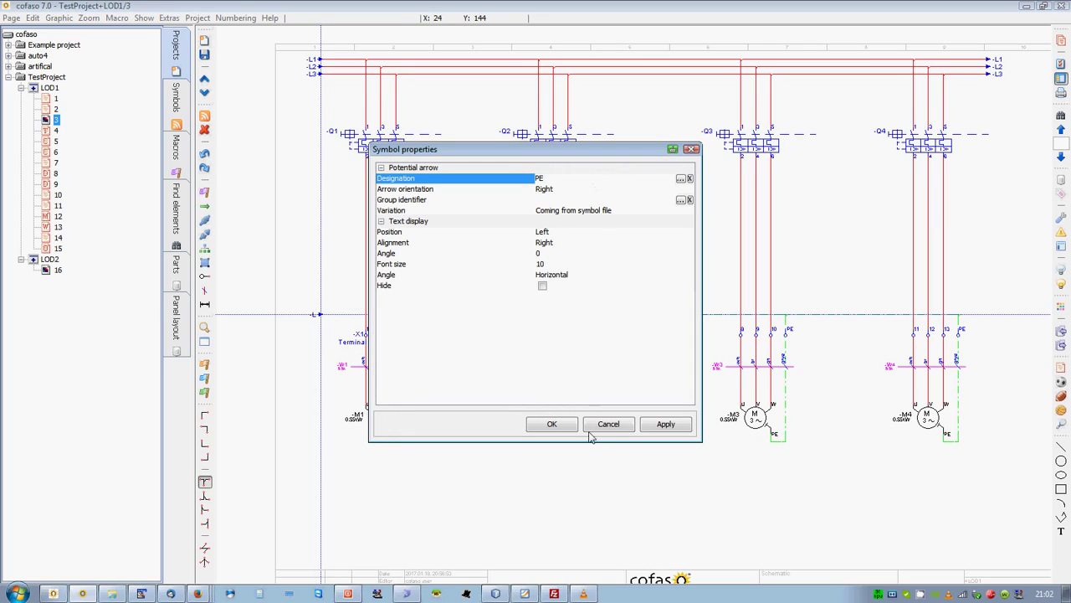
{"action": "left_click", "coordinate": [552, 424]}
- Place a second potential arrow at the far end of the PE line beyond motor M4, choosing the existing -PE designation
{"action": "scroll", "coordinate": [829, 321], "scroll_direction": "down", "scroll_amount": 3}
{"action": "scroll", "coordinate": [569, 301], "scroll_direction": "up", "scroll_amount": 5}
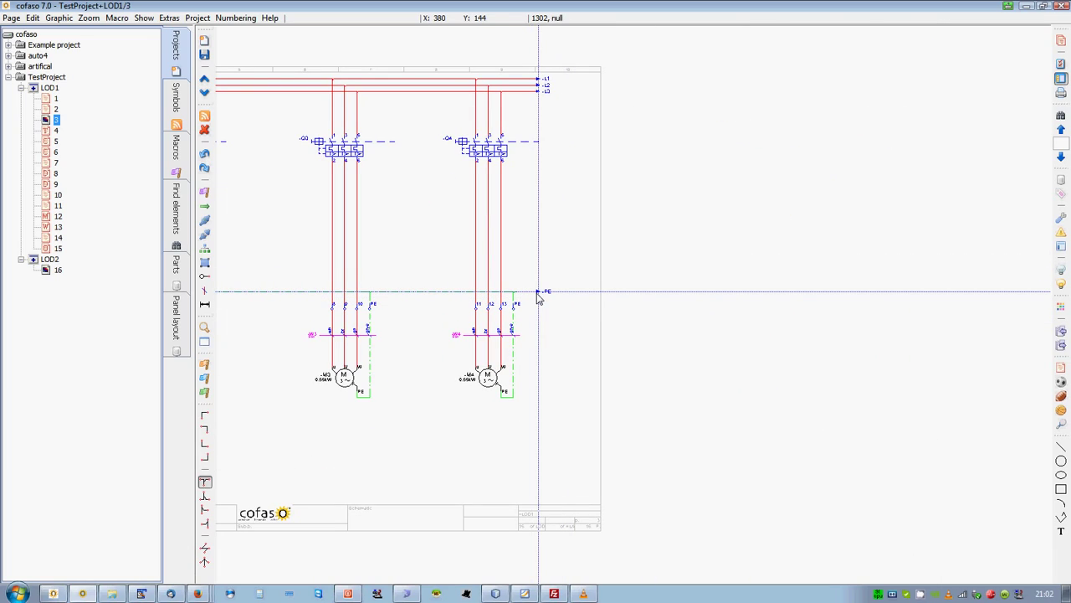
{"action": "left_click", "coordinate": [539, 294]}
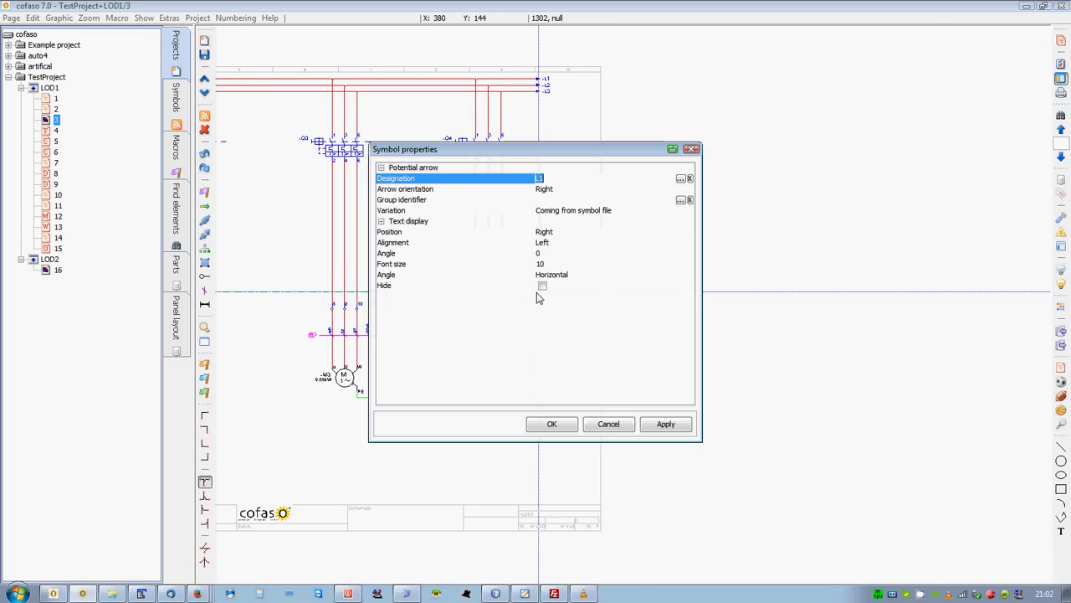
{"action": "left_click", "coordinate": [681, 179]}
{"action": "left_click", "coordinate": [476, 230]}
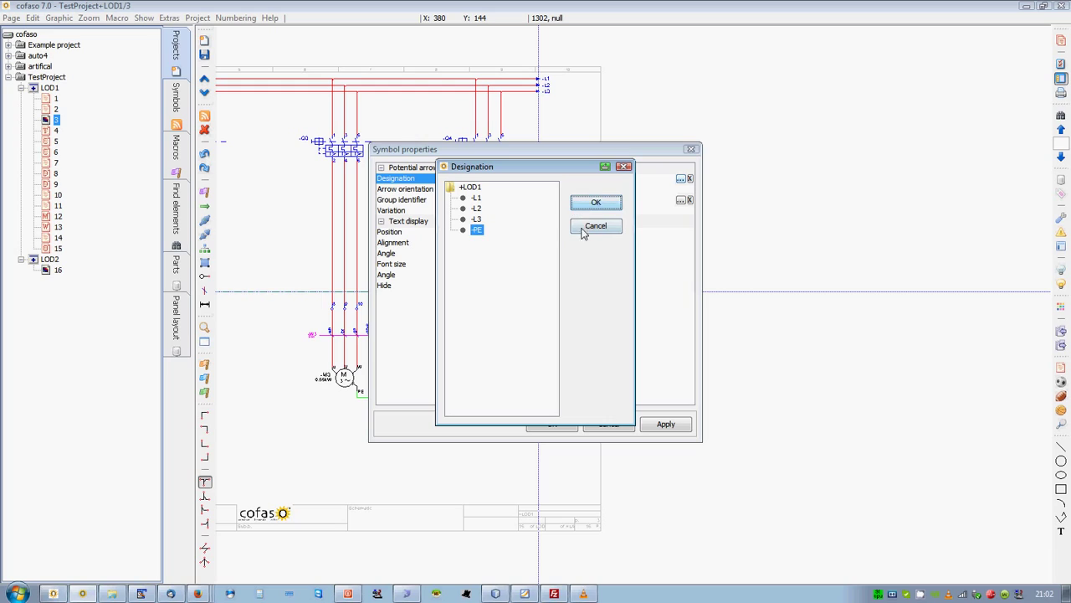
{"action": "left_click", "coordinate": [591, 204]}
{"action": "left_click", "coordinate": [552, 425]}
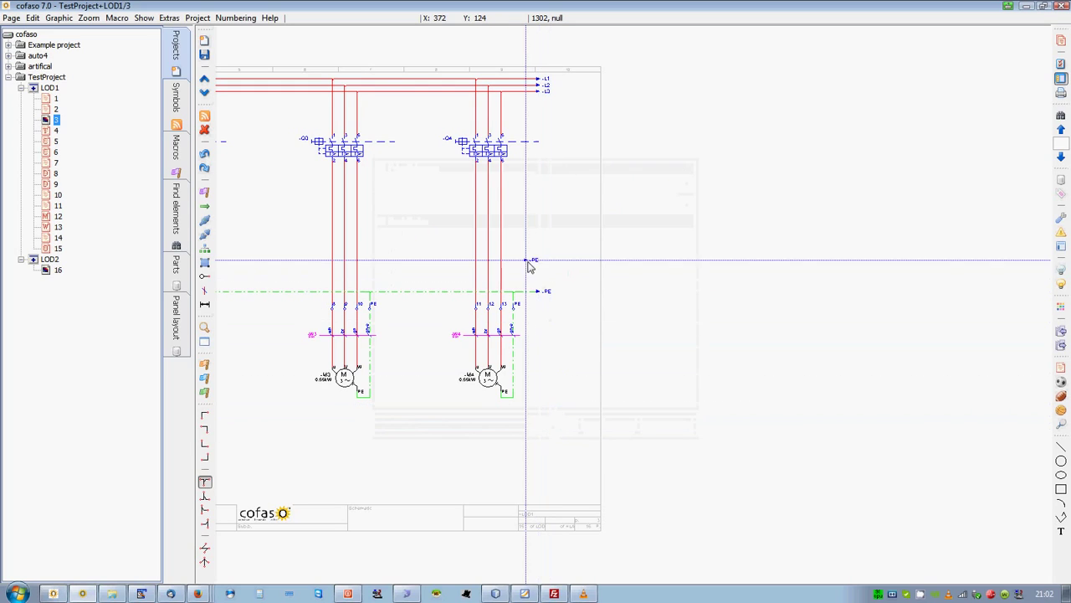
{"action": "left_click_drag", "start_coordinate": [497, 261], "coordinate": [796, 224]}
{"action": "scroll", "coordinate": [796, 224], "scroll_direction": "up", "scroll_amount": 1}
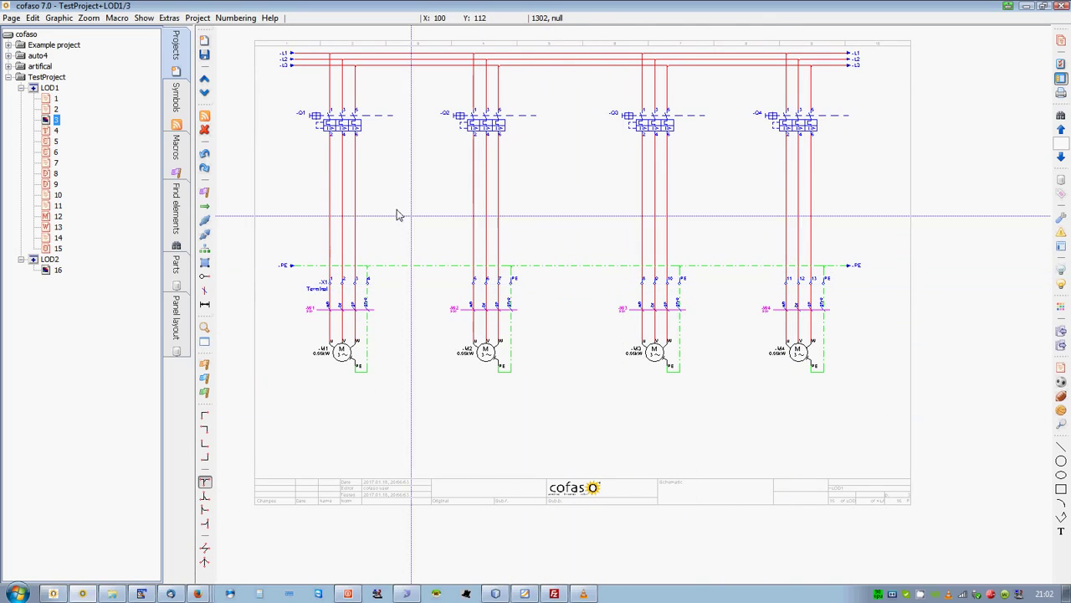
- Compare the jumpered PE terminals in the page 4 terminal plan with terminal 4 and the PE terminals on schematic page 3
{"action": "left_click", "coordinate": [205, 93]}
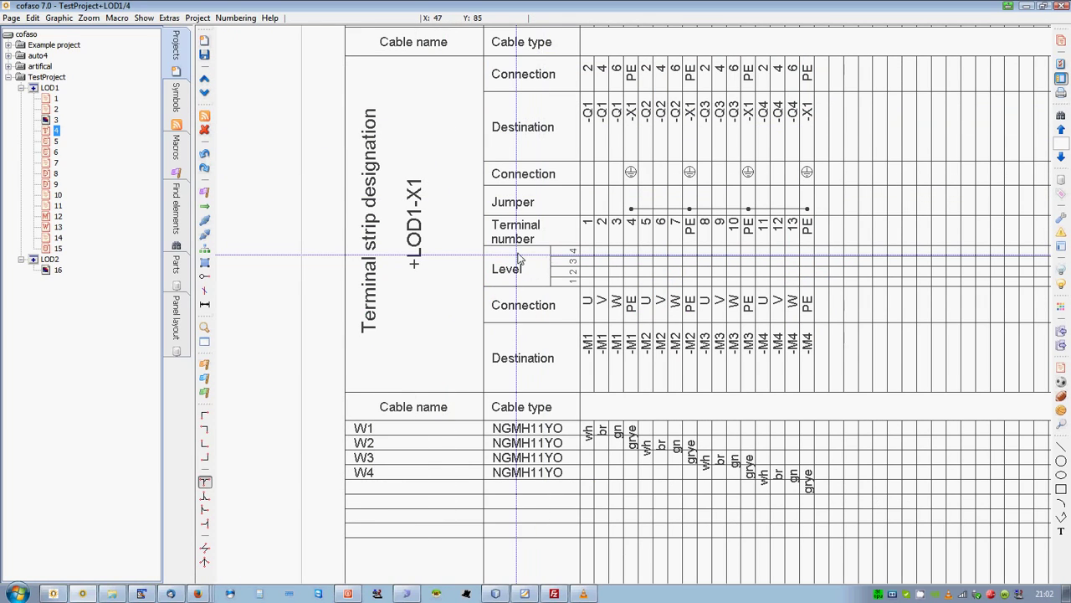
{"action": "scroll", "coordinate": [519, 258], "scroll_direction": "up", "scroll_amount": 2}
{"action": "scroll", "coordinate": [519, 257], "scroll_direction": "down", "scroll_amount": 2}
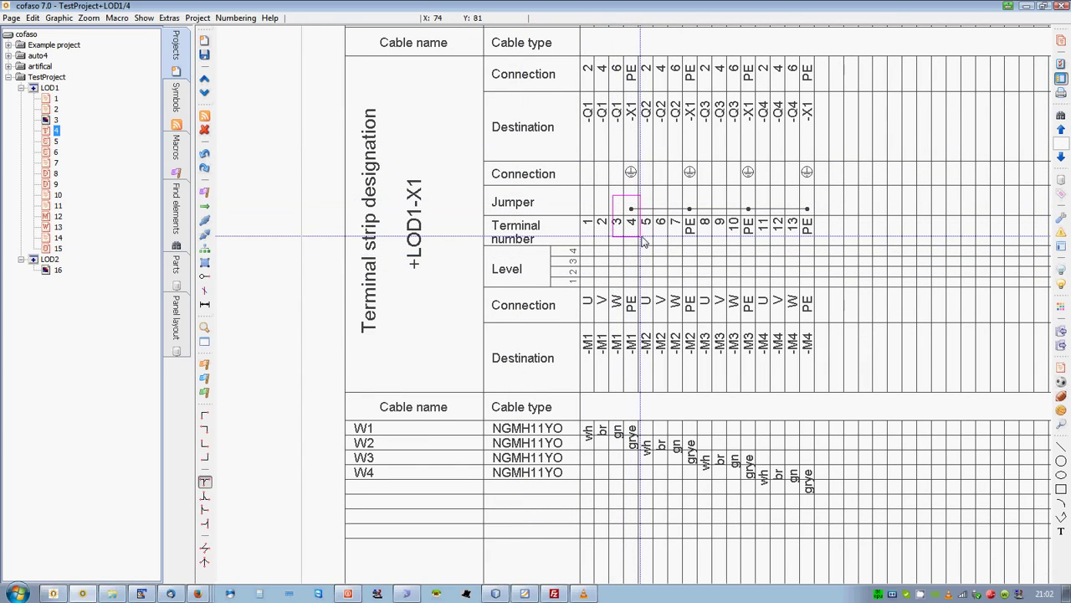
{"action": "left_click", "coordinate": [631, 209]}
{"action": "left_click", "coordinate": [57, 121]}
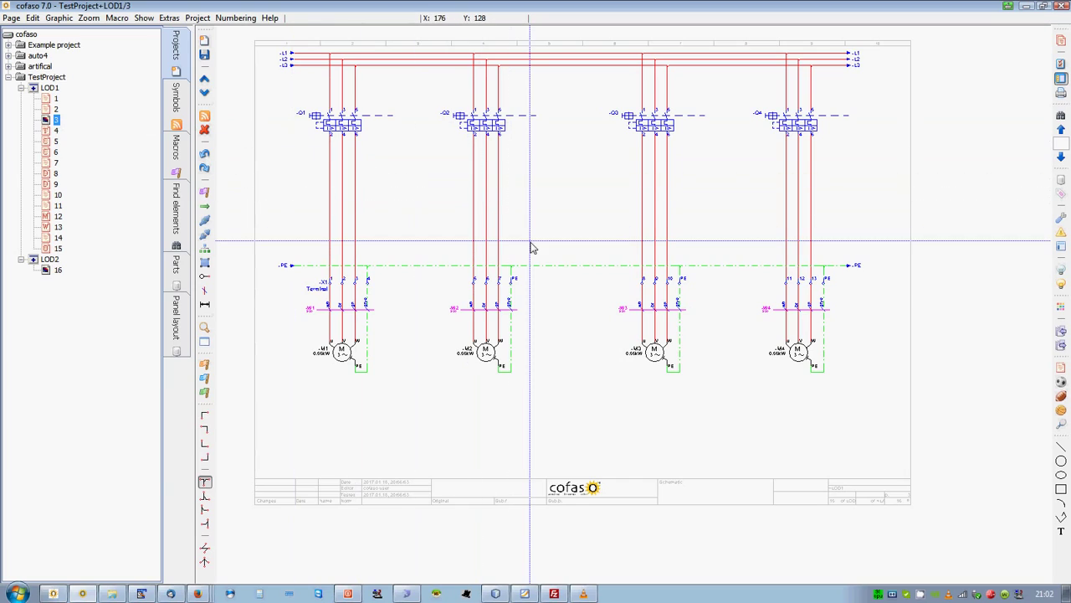
{"action": "scroll", "coordinate": [369, 293], "scroll_direction": "up", "scroll_amount": 2}
{"action": "scroll", "coordinate": [368, 293], "scroll_direction": "up", "scroll_amount": 1}
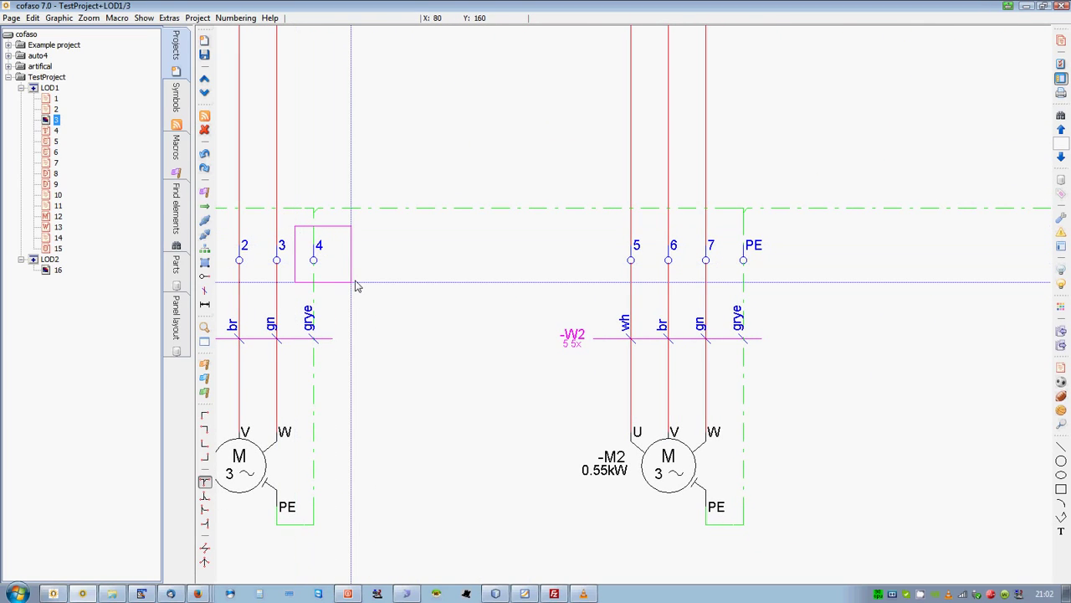
{"action": "scroll", "coordinate": [358, 282], "scroll_direction": "down", "scroll_amount": 3}
{"action": "scroll", "coordinate": [619, 314], "scroll_direction": "up", "scroll_amount": 3}
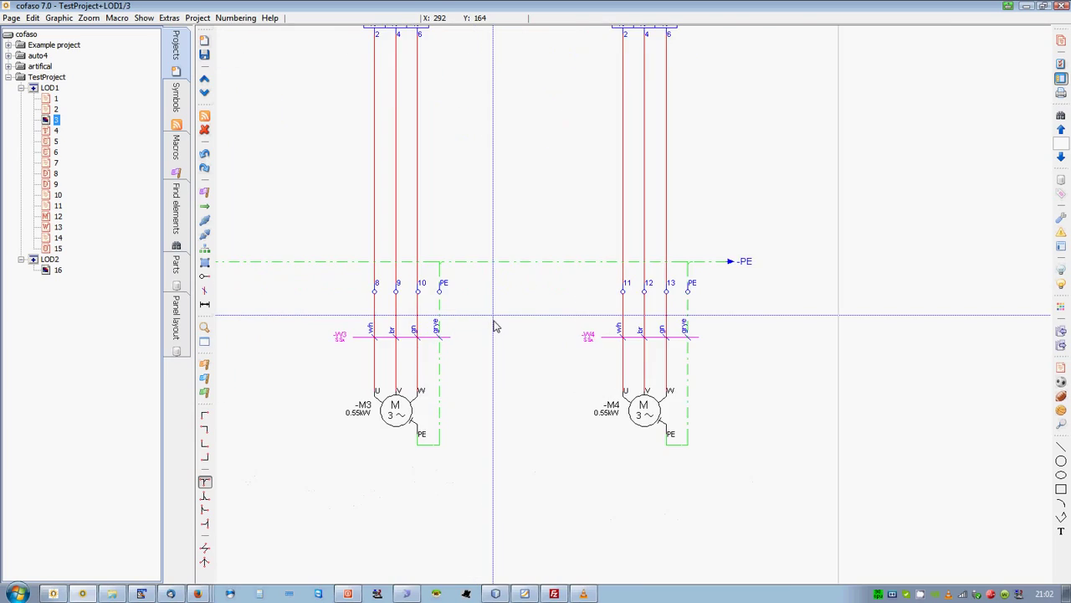
- Select all terminals of motors M3 and M4 and set their strip designation to +LOD1-X2
{"action": "left_click_drag", "start_coordinate": [446, 303], "coordinate": [853, 301]}
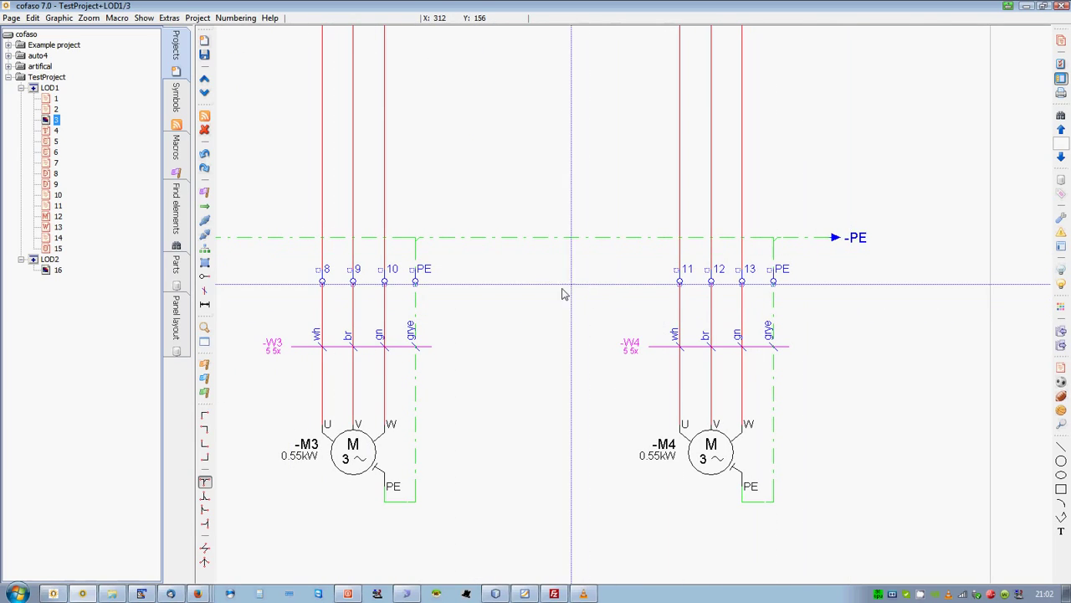
{"action": "right_click", "coordinate": [410, 282]}
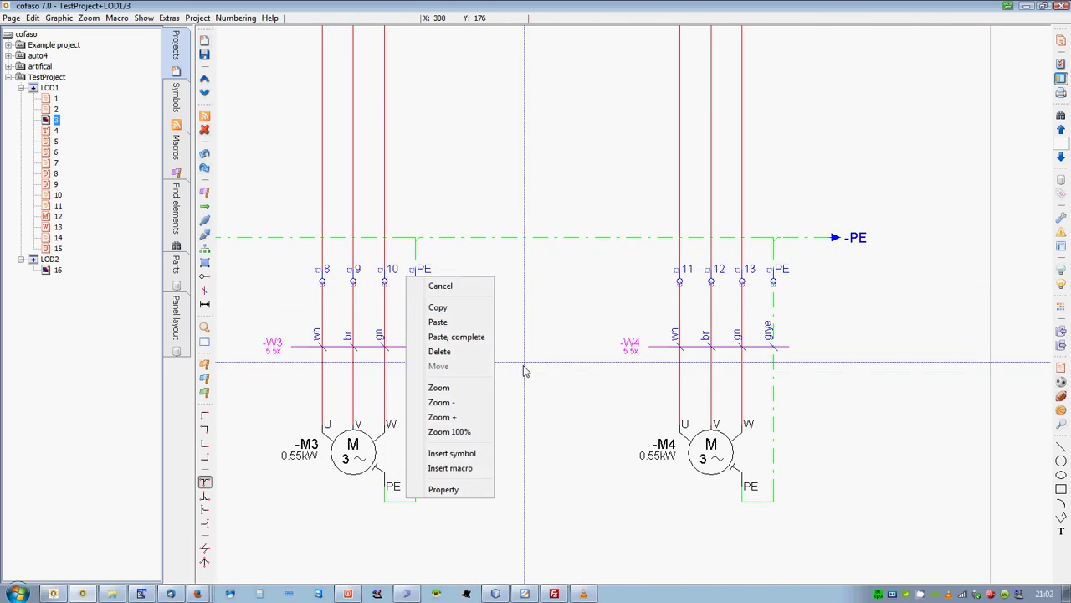
{"action": "left_click", "coordinate": [459, 495]}
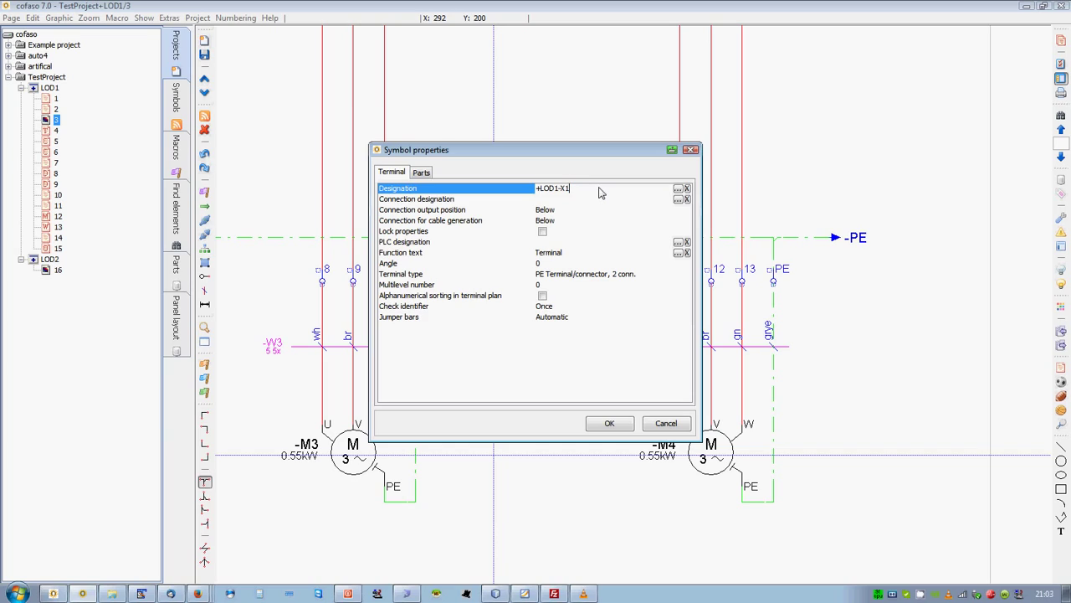
{"action": "key", "text": "Return"}
{"action": "key", "text": "Return"}
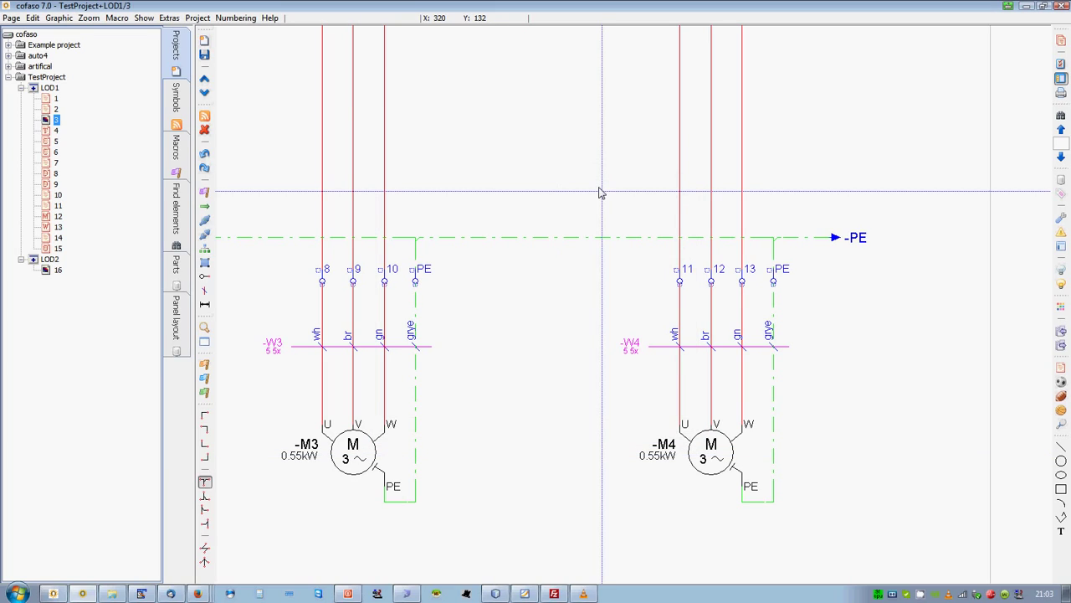
- Number all terminals of all strips with start value 1, increment 1, the Normal method and Use PE or N
{"action": "left_click", "coordinate": [197, 17]}
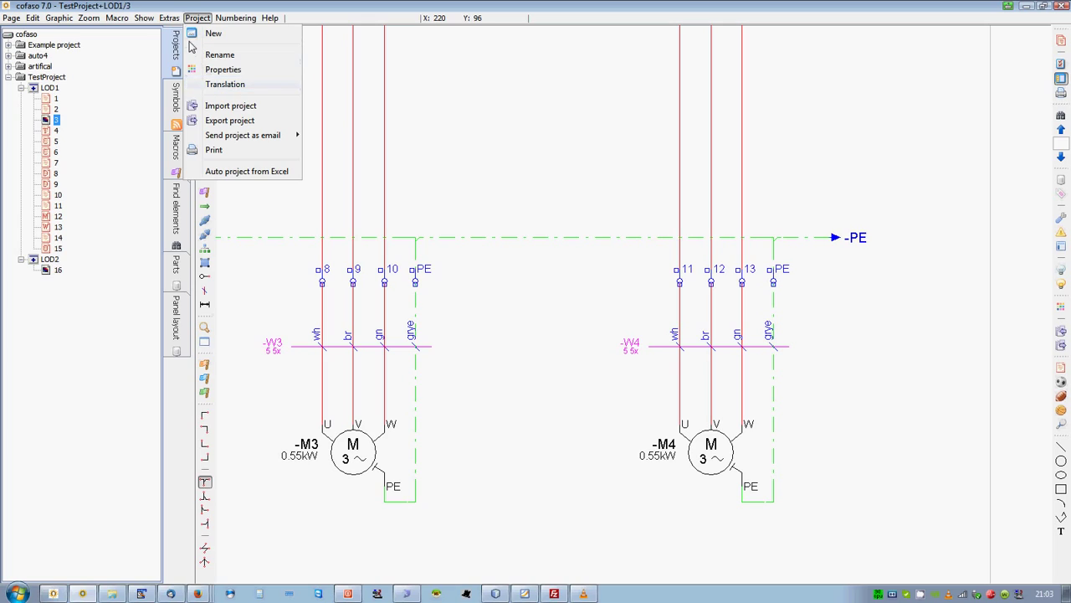
{"action": "mouse_move", "coordinate": [235, 18]}
{"action": "left_click", "coordinate": [243, 62]}
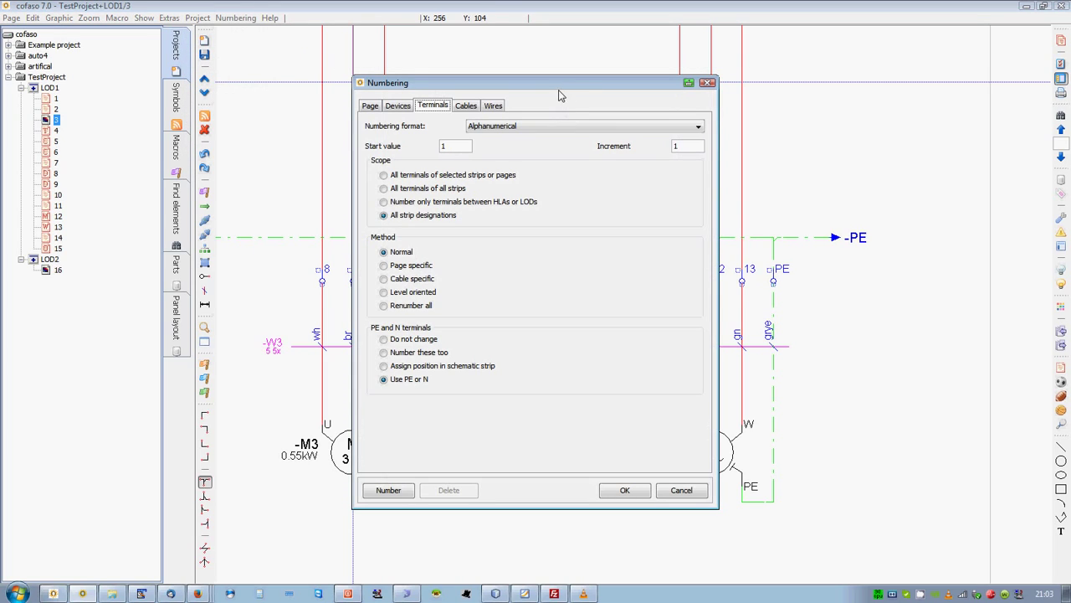
{"action": "left_click_drag", "start_coordinate": [561, 95], "coordinate": [830, 45]}
{"action": "left_click", "coordinate": [689, 140]}
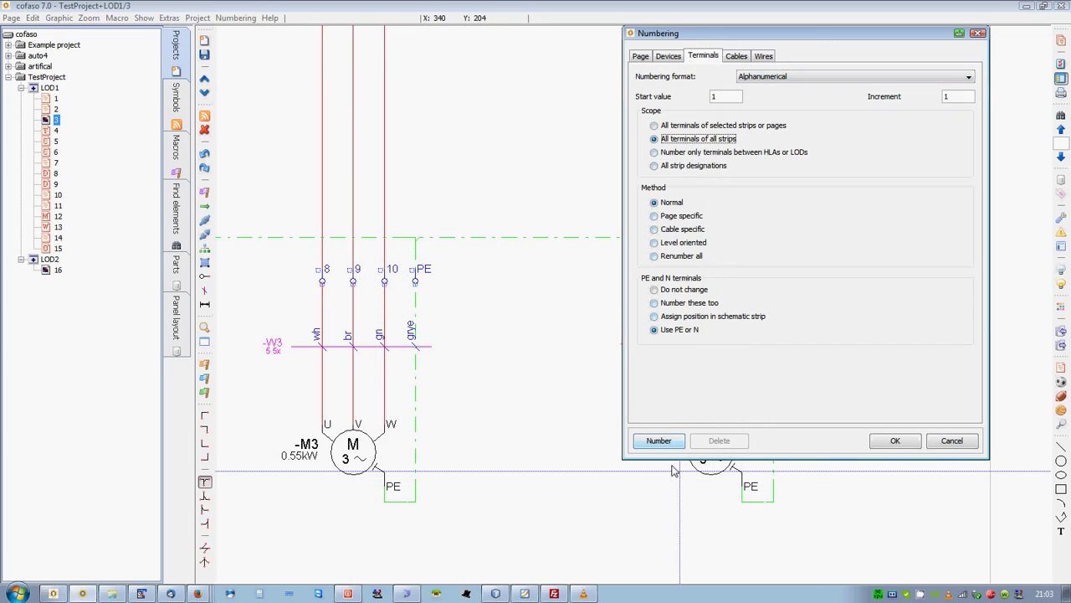
{"action": "left_click", "coordinate": [658, 441]}
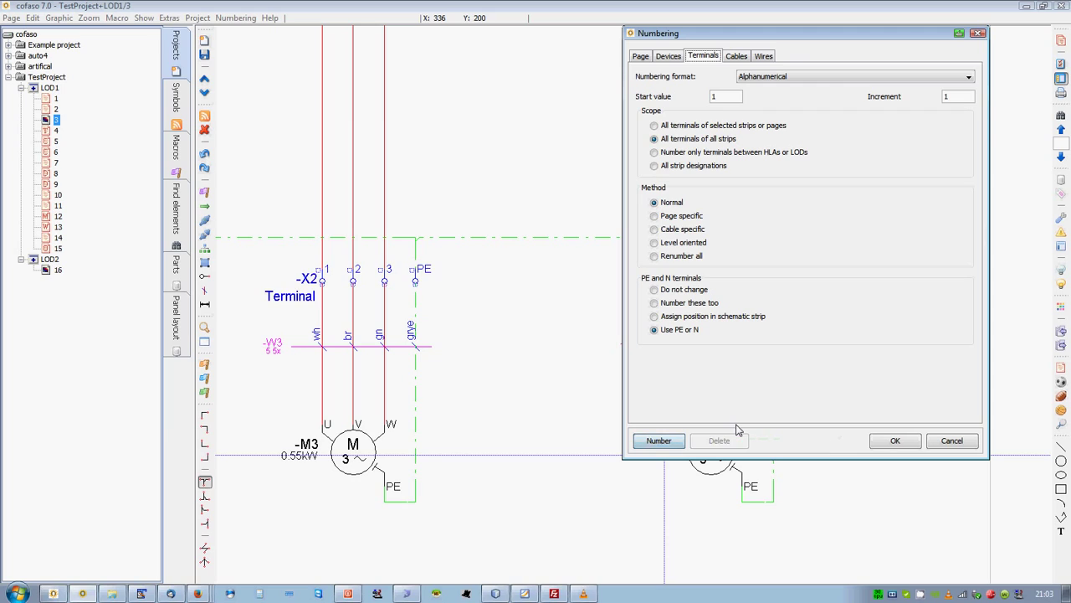
{"action": "left_click", "coordinate": [894, 442]}
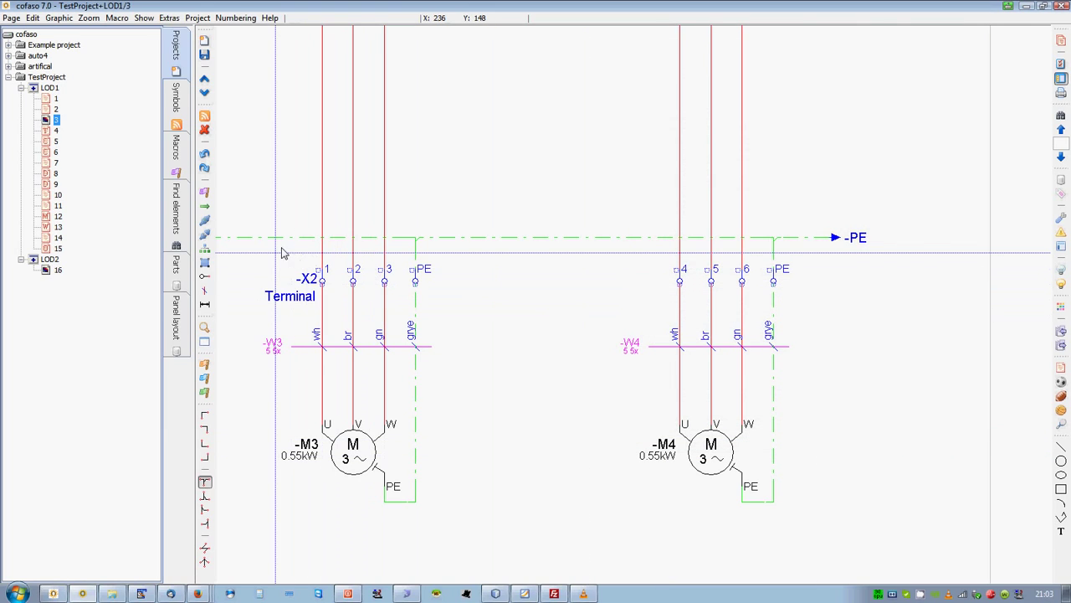
- Check the new terminal numbers of strips X2 and X1 on the schematic
{"action": "mouse_move", "coordinate": [275, 253]}
{"action": "left_mouse_down"}
{"action": "mouse_move", "coordinate": [574, 306]}
{"action": "mouse_move", "coordinate": [832, 310]}
{"action": "left_mouse_up"}
{"action": "scroll", "coordinate": [308, 190], "scroll_direction": "down", "scroll_amount": 2}
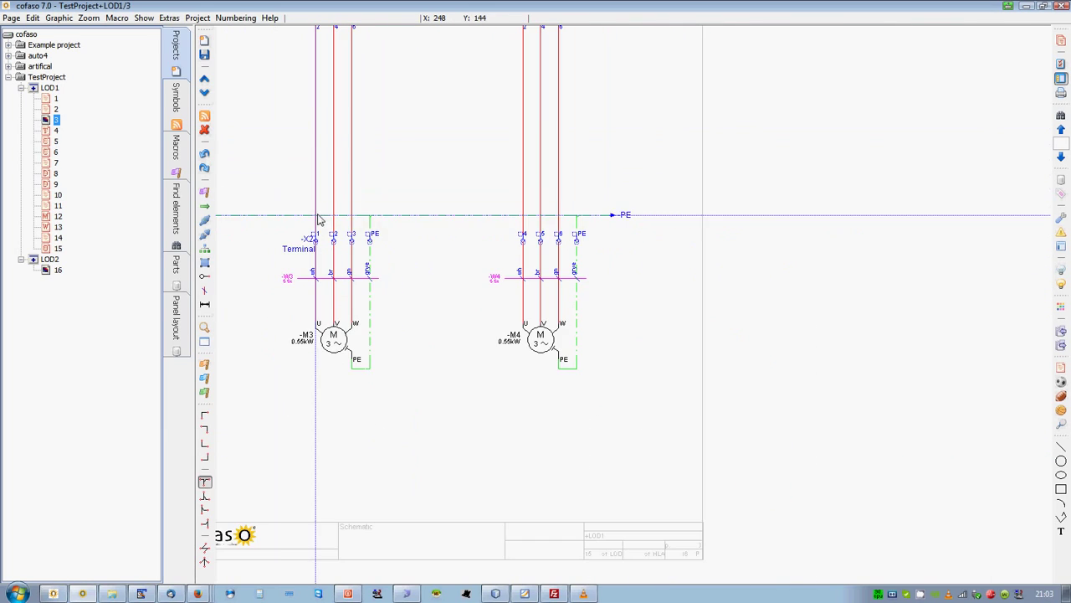
{"action": "mouse_move", "coordinate": [285, 192]}
{"action": "left_mouse_down"}
{"action": "mouse_move", "coordinate": [748, 192]}
{"action": "mouse_move", "coordinate": [787, 219]}
{"action": "left_mouse_up"}
{"action": "scroll", "coordinate": [414, 269], "scroll_direction": "up", "scroll_amount": 5}
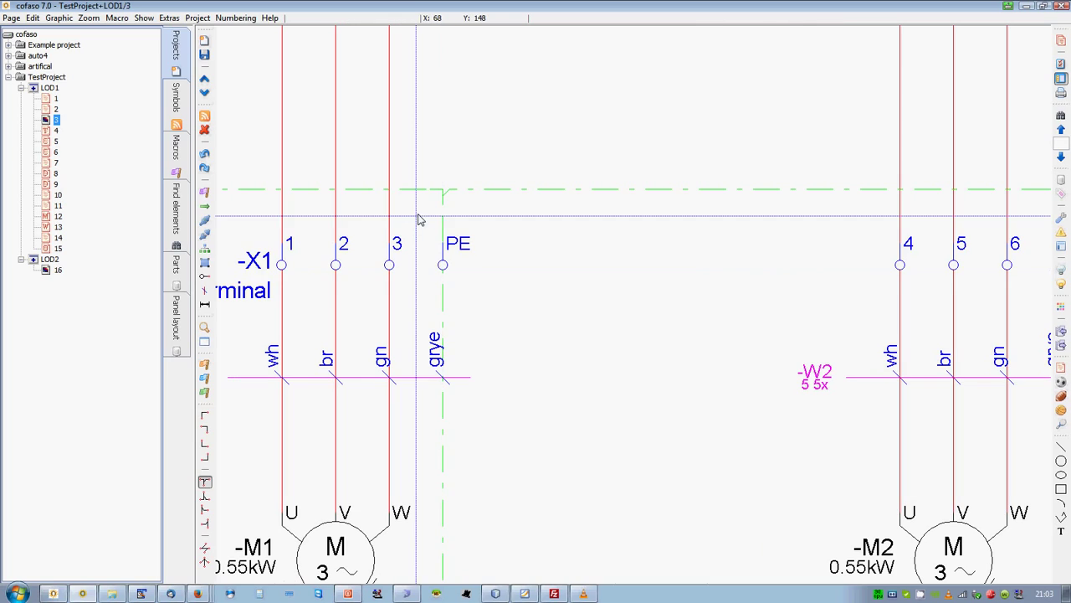
- Open the terminal plan on page 4 and examine the X1 and X2 strips with their PE terminals and jumpers
{"action": "left_click", "coordinate": [55, 131]}
{"action": "scroll", "coordinate": [328, 226], "scroll_direction": "down", "scroll_amount": 2}
{"action": "scroll", "coordinate": [328, 226], "scroll_direction": "up", "scroll_amount": 3}
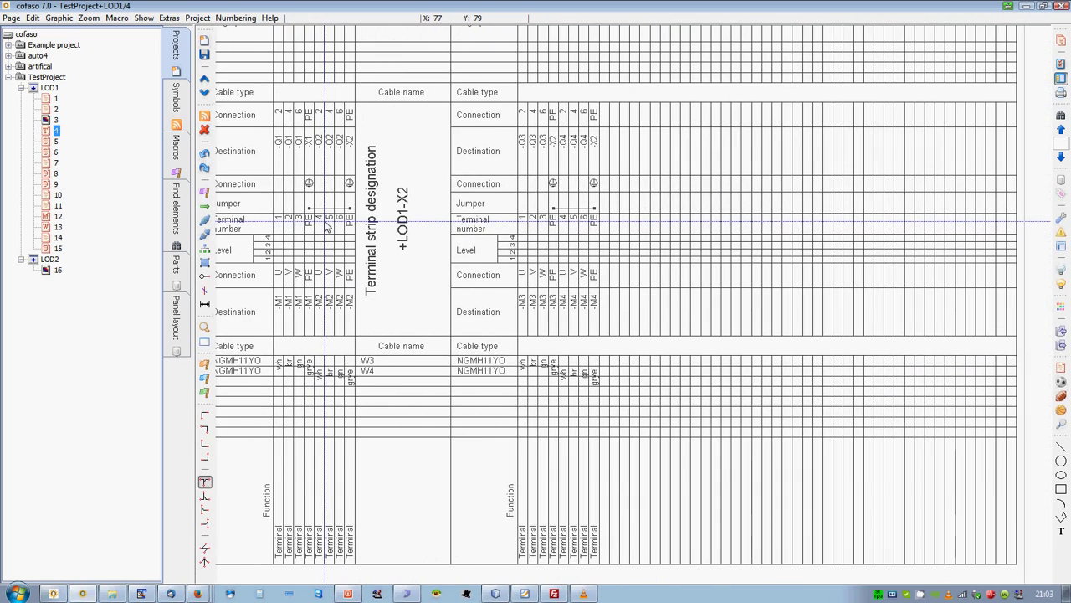
{"action": "scroll", "coordinate": [328, 226], "scroll_direction": "up", "scroll_amount": 2}
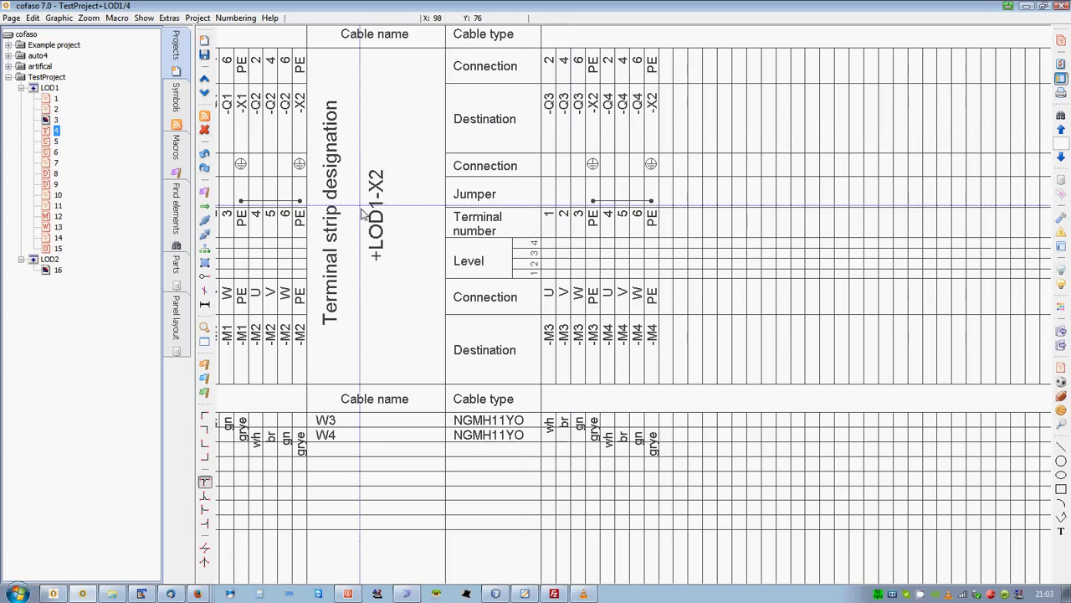
{"action": "left_click_drag", "start_coordinate": [360, 206], "coordinate": [830, 249]}
{"action": "scroll", "coordinate": [762, 246], "scroll_direction": "up", "scroll_amount": 3}
{"action": "left_click_drag", "start_coordinate": [633, 130], "coordinate": [688, 320]}
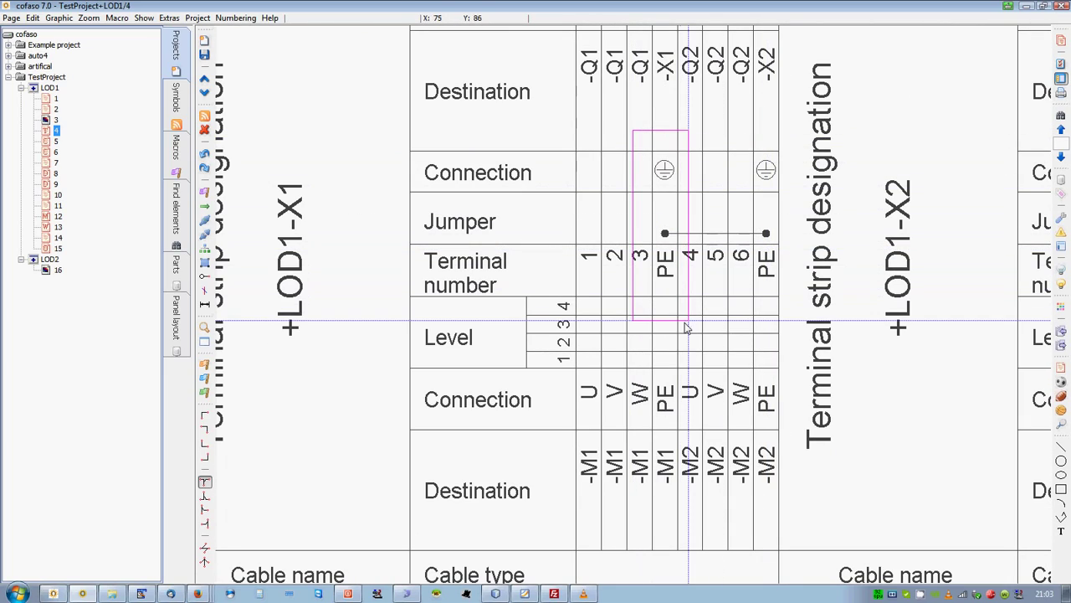
- Compare the terminal numbers, jumpers, destinations and cable cores of strips X1 and X2 in the terminal plan
{"action": "scroll", "coordinate": [690, 307], "scroll_direction": "down", "scroll_amount": 1}
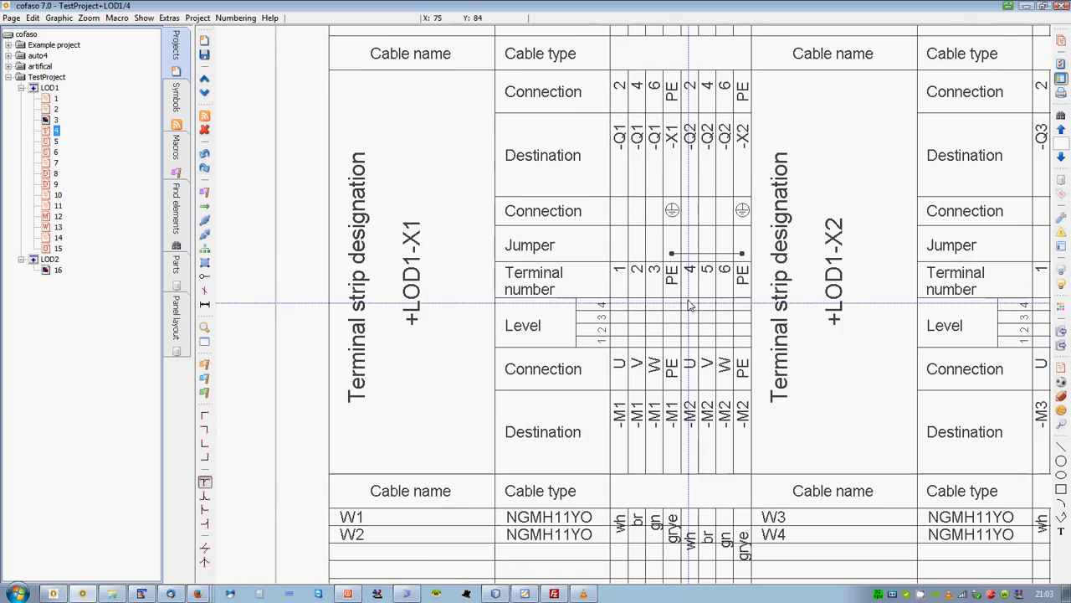
{"action": "scroll", "coordinate": [689, 306], "scroll_direction": "down", "scroll_amount": 2}
{"action": "scroll", "coordinate": [421, 148], "scroll_direction": "up", "scroll_amount": 1}
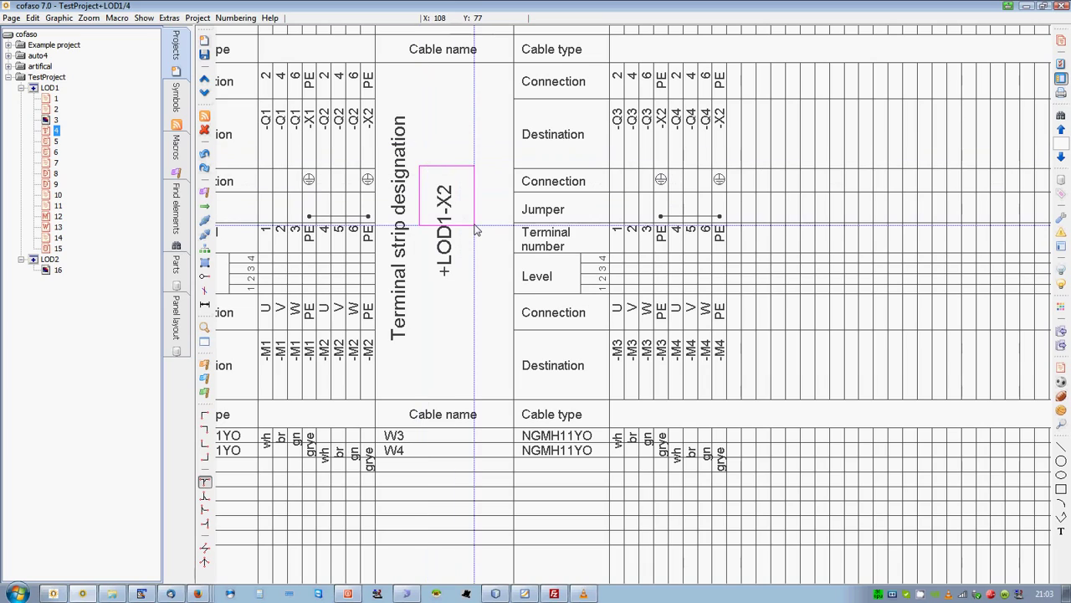
{"action": "left_click", "coordinate": [55, 129]}
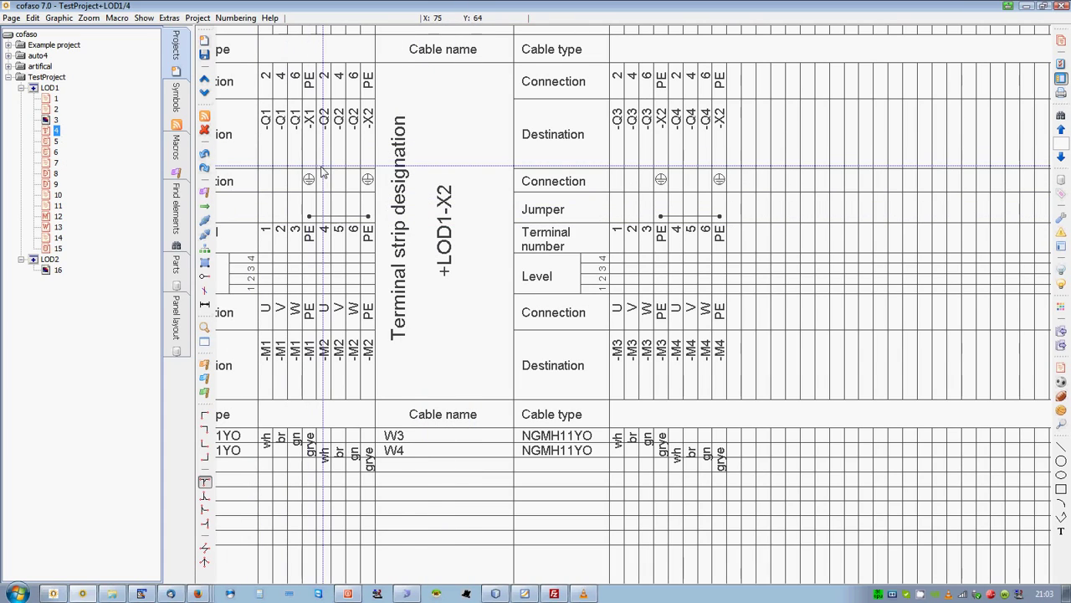
{"action": "scroll", "coordinate": [614, 336], "scroll_direction": "up", "scroll_amount": 2}
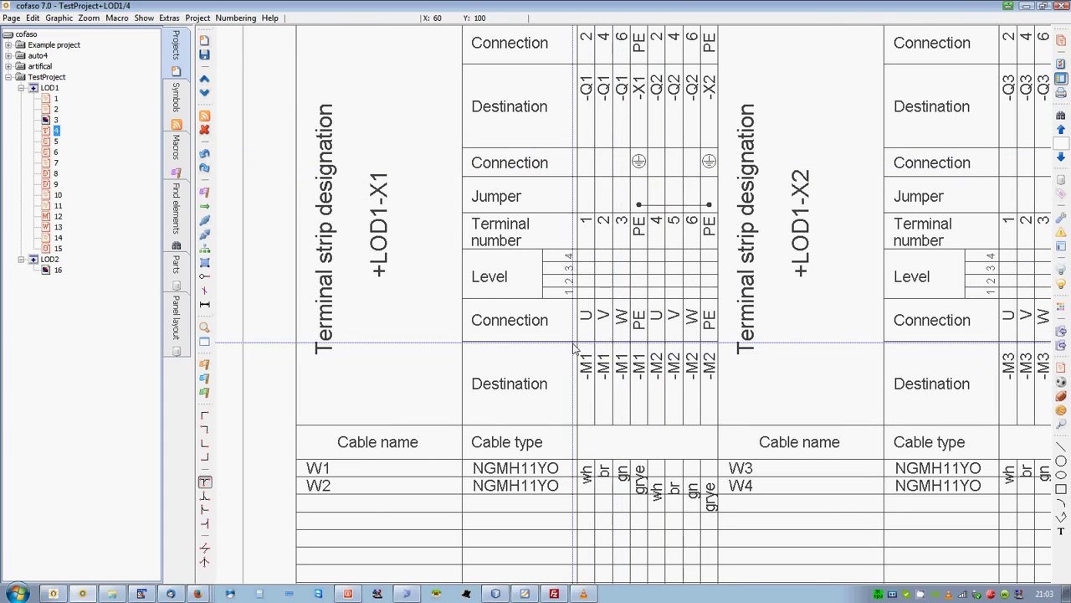
{"action": "left_click_drag", "start_coordinate": [588, 222], "coordinate": [595, 521]}
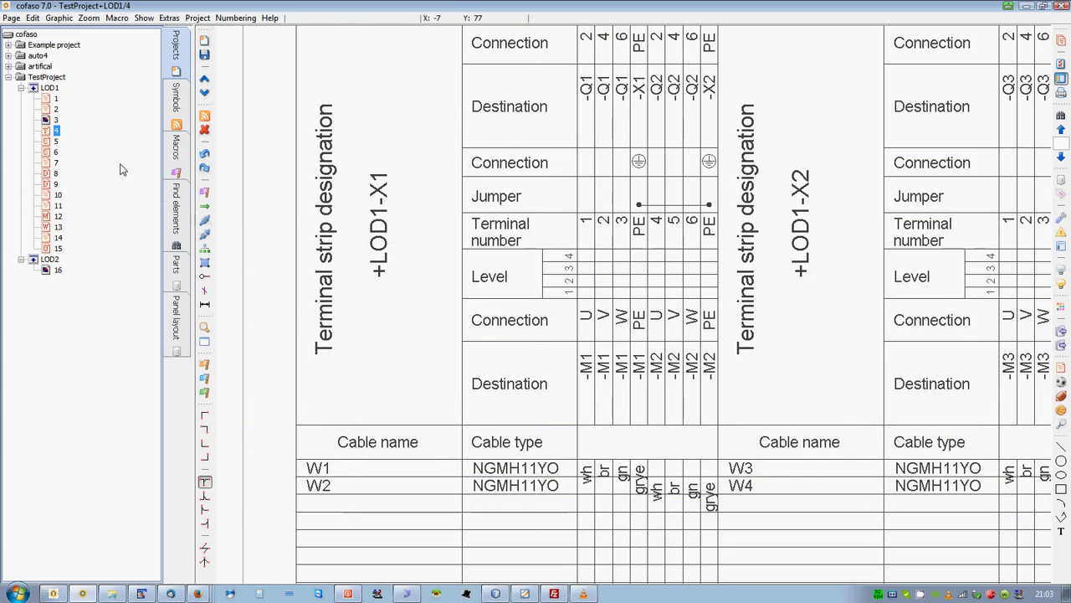
- Open schematic page 3 and trace the first circuit from Q1 through the X1 terminals and cable W1 to motor M1
{"action": "left_click", "coordinate": [55, 121]}
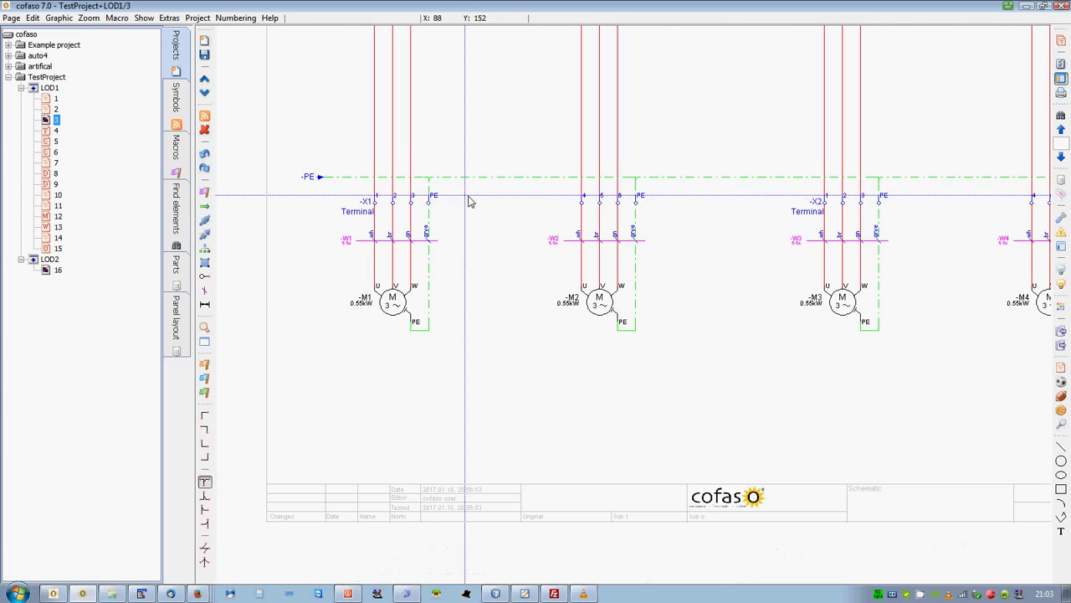
{"action": "scroll", "coordinate": [447, 299], "scroll_direction": "up", "scroll_amount": 5}
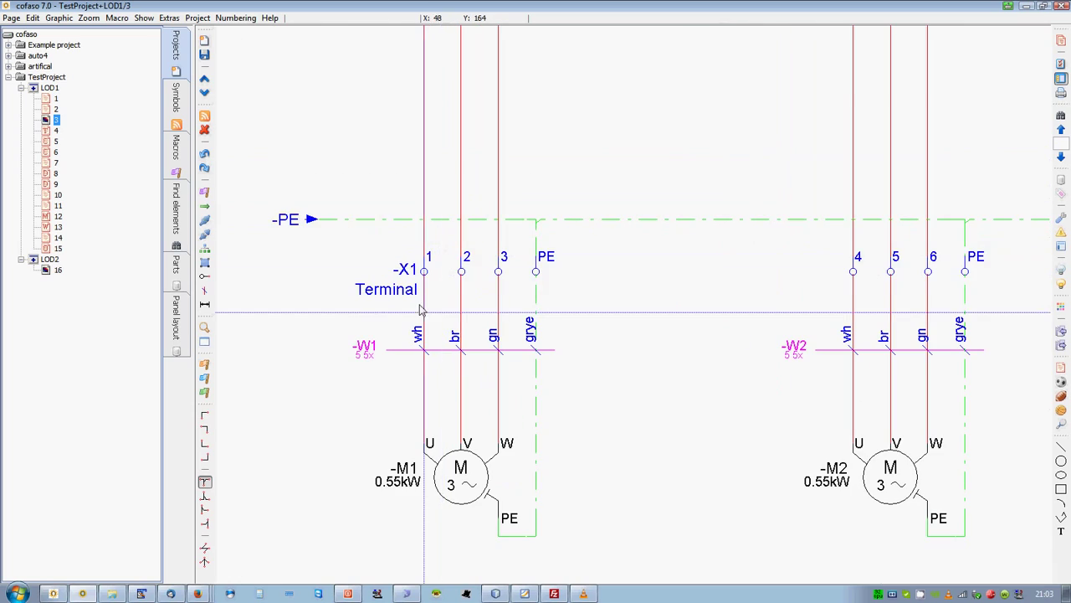
{"action": "left_click_drag", "start_coordinate": [424, 133], "coordinate": [404, 431]}
{"action": "scroll", "coordinate": [404, 432], "scroll_direction": "down", "scroll_amount": 1}
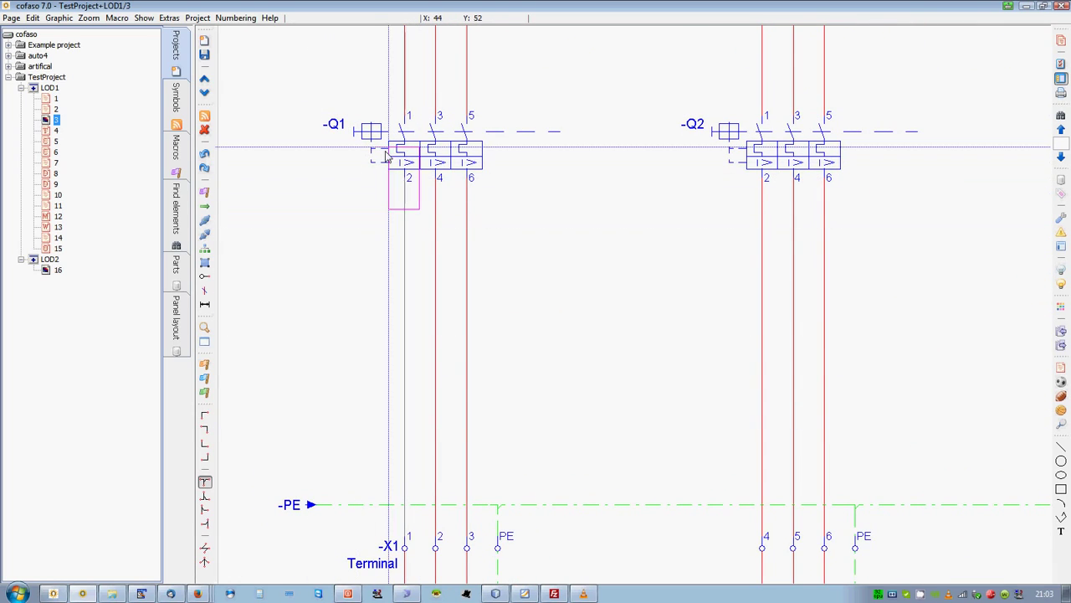
{"action": "scroll", "coordinate": [424, 287], "scroll_direction": "down", "scroll_amount": 4}
{"action": "left_click_drag", "start_coordinate": [427, 363], "coordinate": [457, 134]}
{"action": "scroll", "coordinate": [452, 216], "scroll_direction": "up", "scroll_amount": 6}
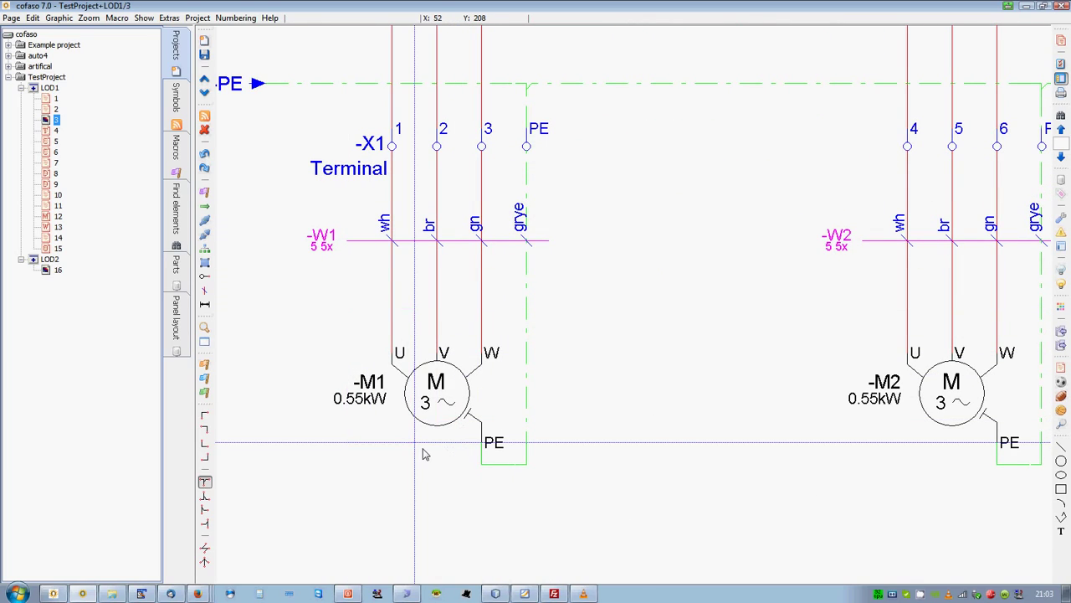
- View the properties of the wh core of cable W1 and close them without changes
{"action": "double_click", "coordinate": [384, 224]}
{"action": "key", "text": "Down"}
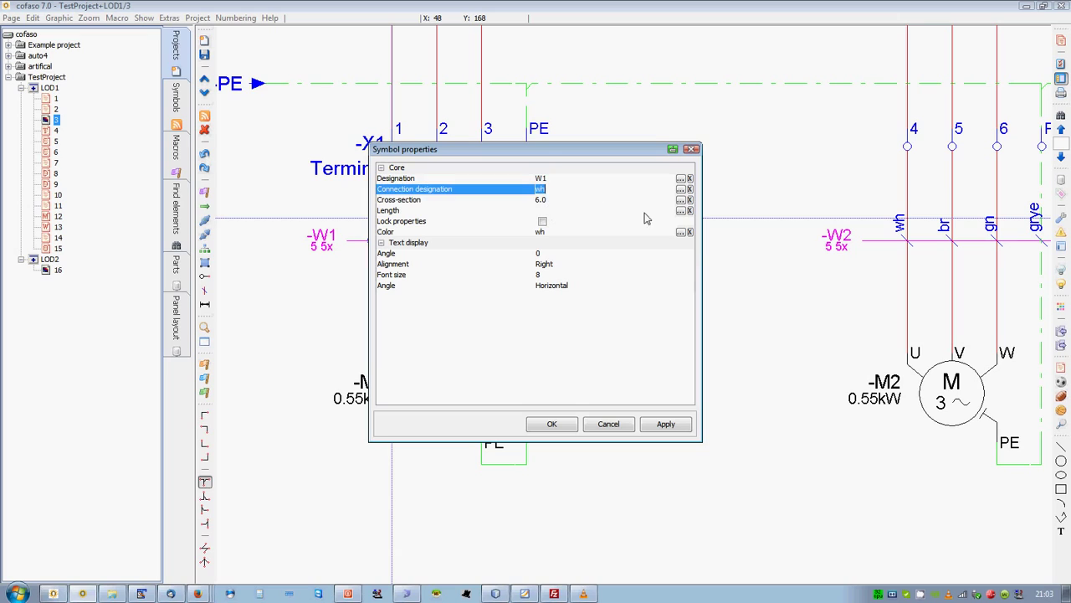
{"action": "left_click", "coordinate": [609, 424]}
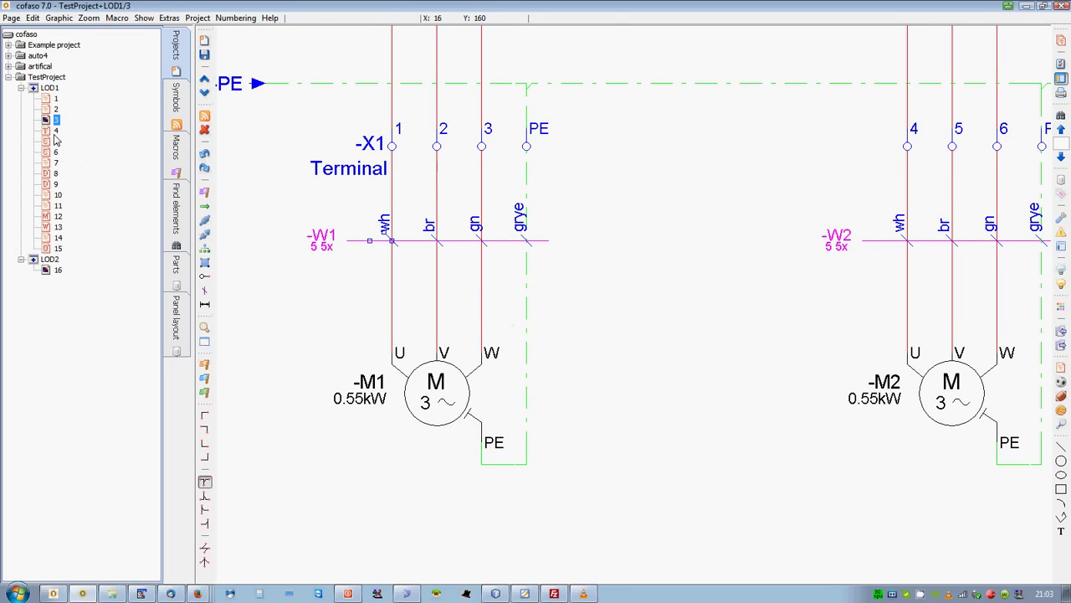
- Go back to the terminal plan on page 4 and examine the connection, page/path and function rows of both strips
{"action": "left_click", "coordinate": [55, 131]}
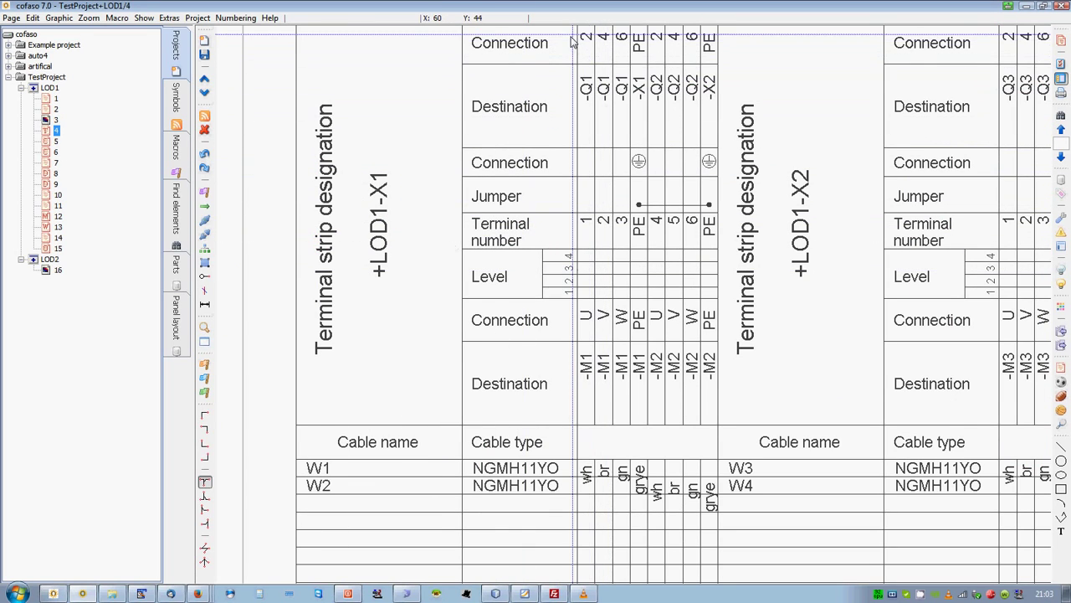
{"action": "scroll", "coordinate": [573, 41], "scroll_direction": "up", "scroll_amount": 2}
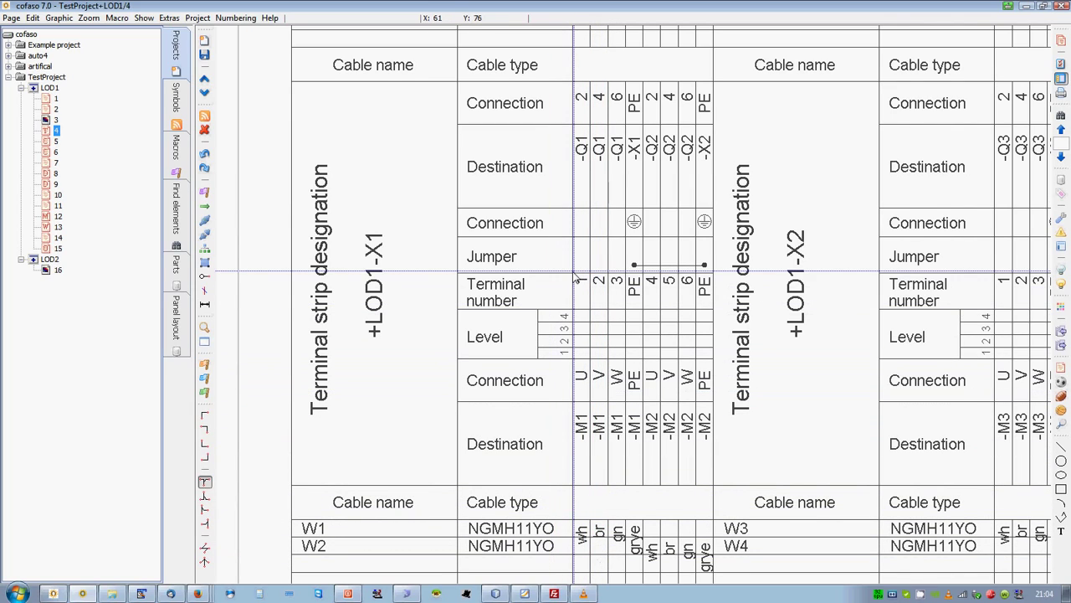
{"action": "mouse_move", "coordinate": [584, 296]}
{"action": "left_mouse_down"}
{"action": "mouse_move", "coordinate": [552, 260]}
{"action": "mouse_move", "coordinate": [455, 210]}
{"action": "left_mouse_up"}
{"action": "scroll", "coordinate": [472, 234], "scroll_direction": "down", "scroll_amount": 4}
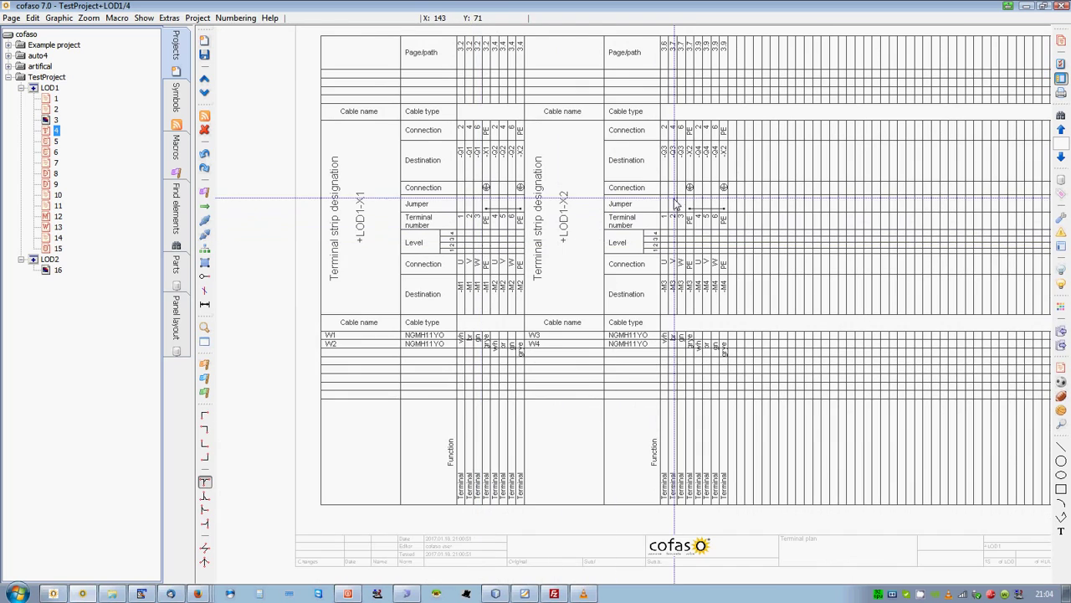
{"action": "scroll", "coordinate": [585, 362], "scroll_direction": "up", "scroll_amount": 4}
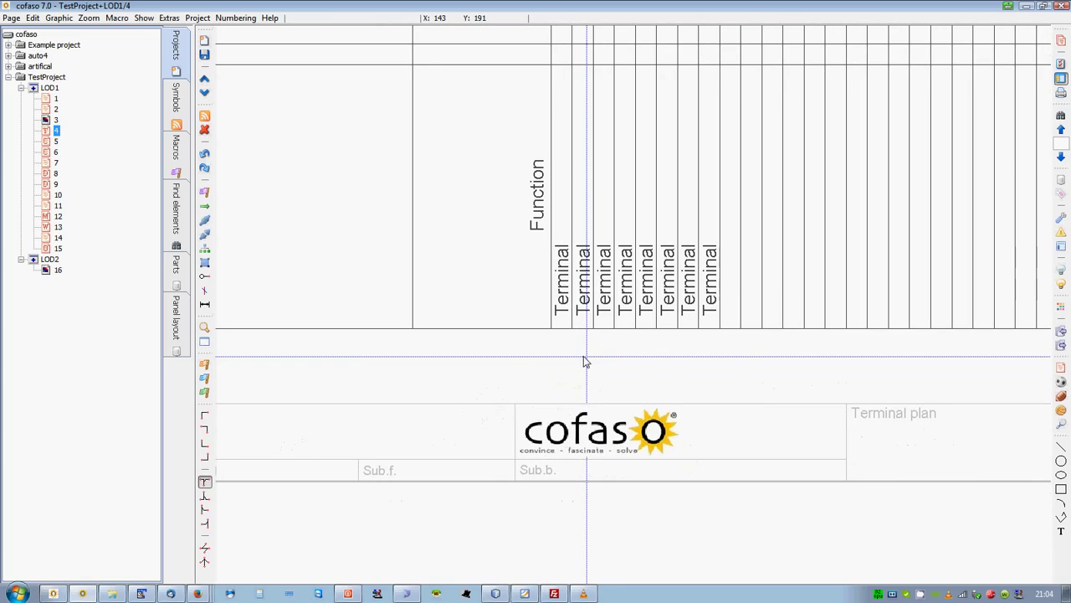
{"action": "scroll", "coordinate": [528, 276], "scroll_direction": "down", "scroll_amount": 2}
{"action": "scroll", "coordinate": [913, 302], "scroll_direction": "up", "scroll_amount": 4}
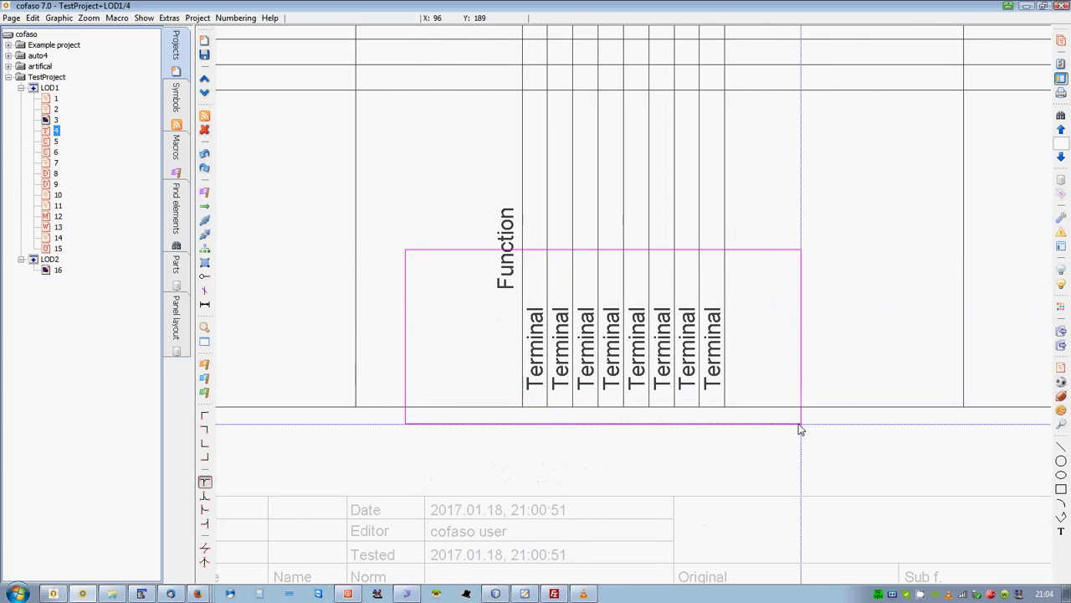
- On schematic page 3, select the four X1 terminals of motor M1 and set their function text to "1st motor"
{"action": "left_click", "coordinate": [56, 120]}
{"action": "scroll", "coordinate": [477, 263], "scroll_direction": "down", "scroll_amount": 2}
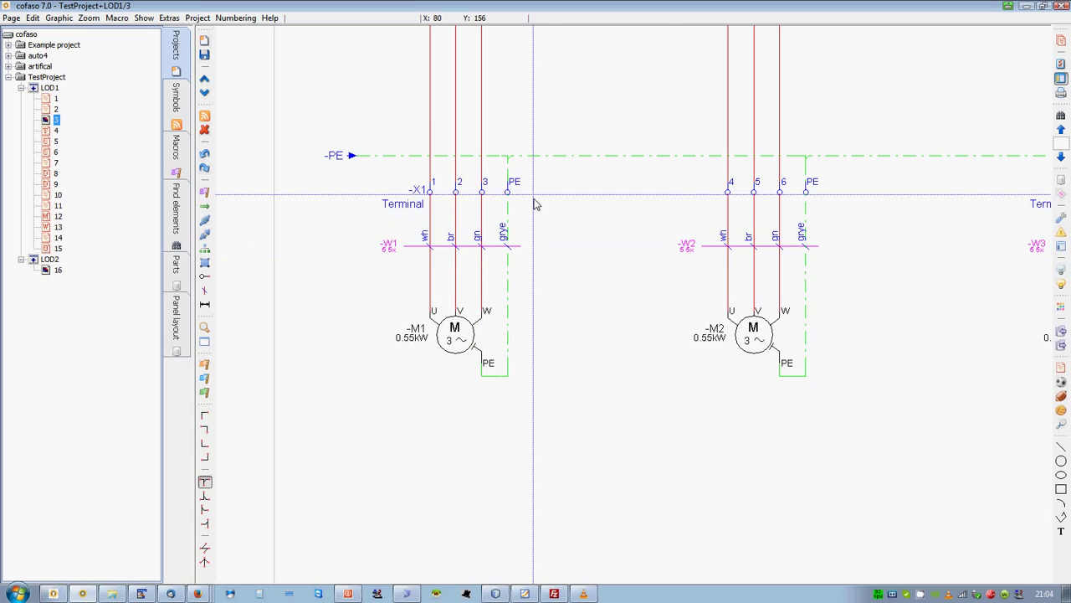
{"action": "scroll", "coordinate": [540, 219], "scroll_direction": "down", "scroll_amount": 2}
{"action": "scroll", "coordinate": [545, 233], "scroll_direction": "down", "scroll_amount": 2}
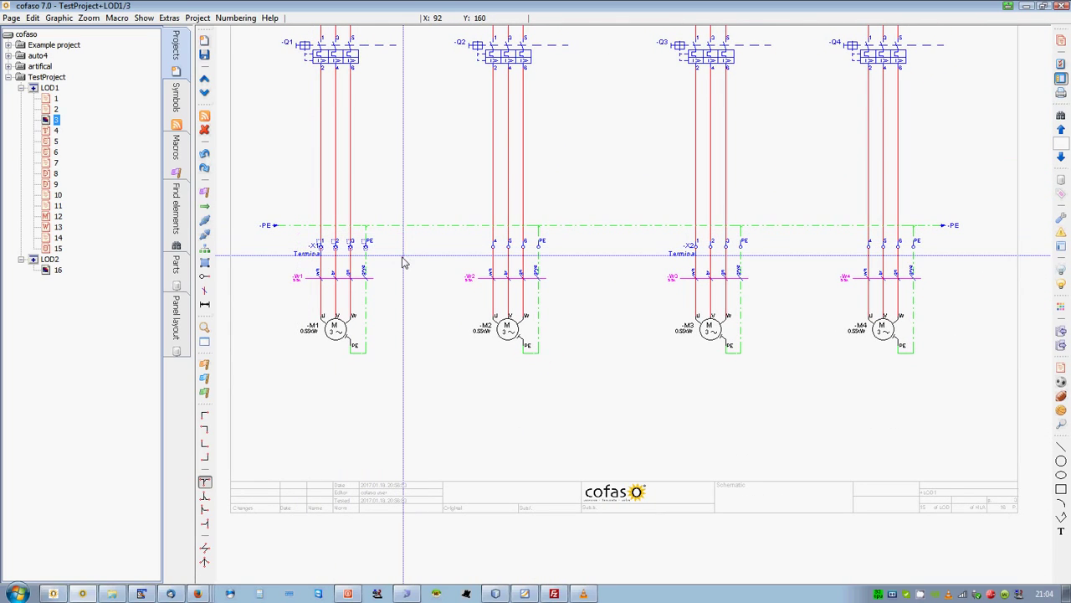
{"action": "right_click", "coordinate": [356, 248]}
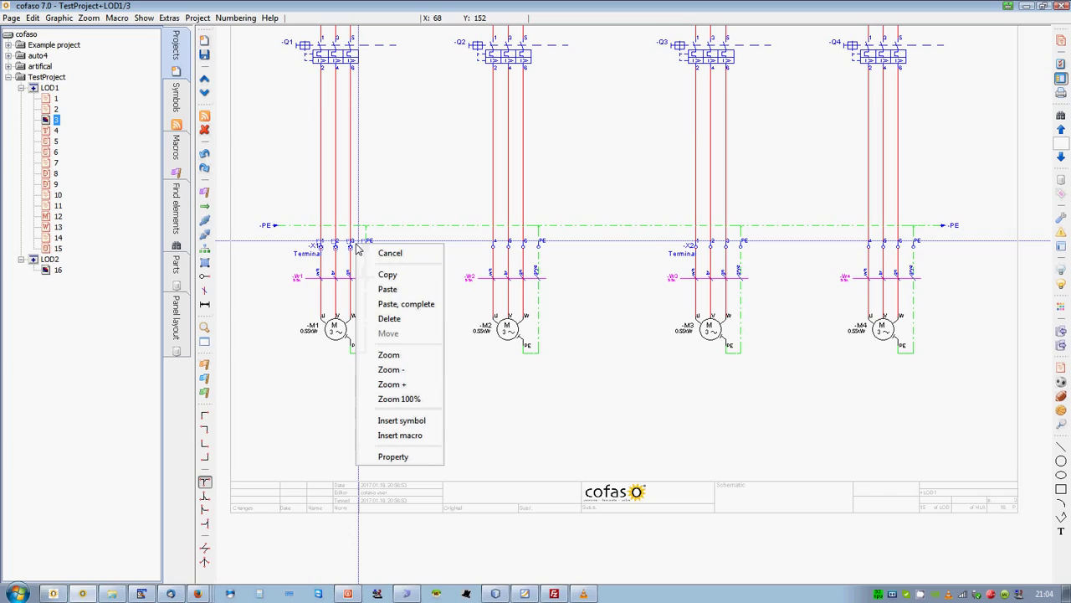
{"action": "left_click", "coordinate": [400, 456]}
{"action": "left_click", "coordinate": [573, 254]}
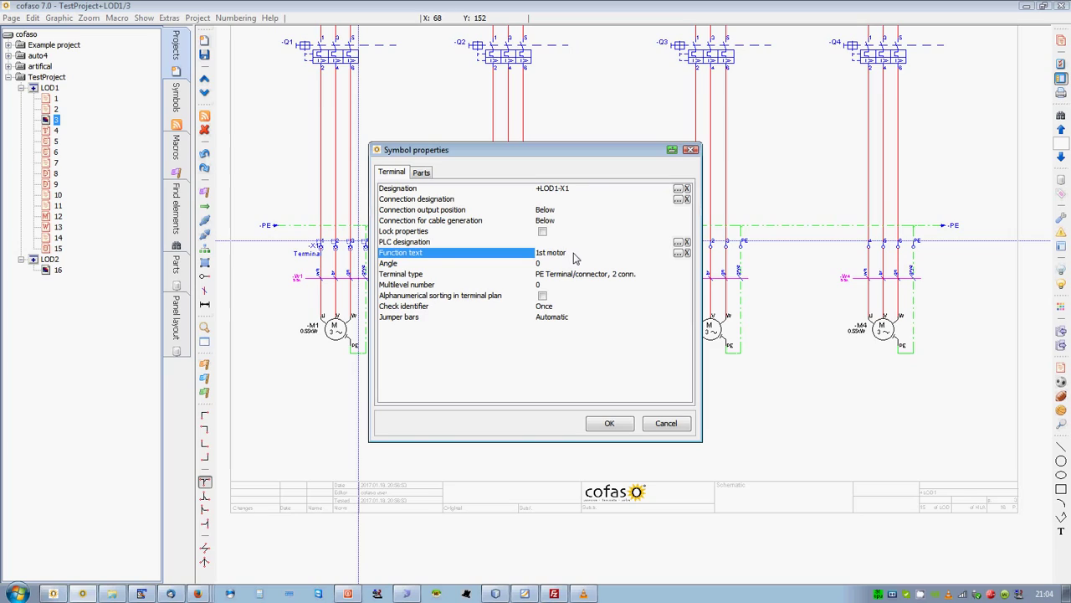
{"action": "key", "text": "Return"}
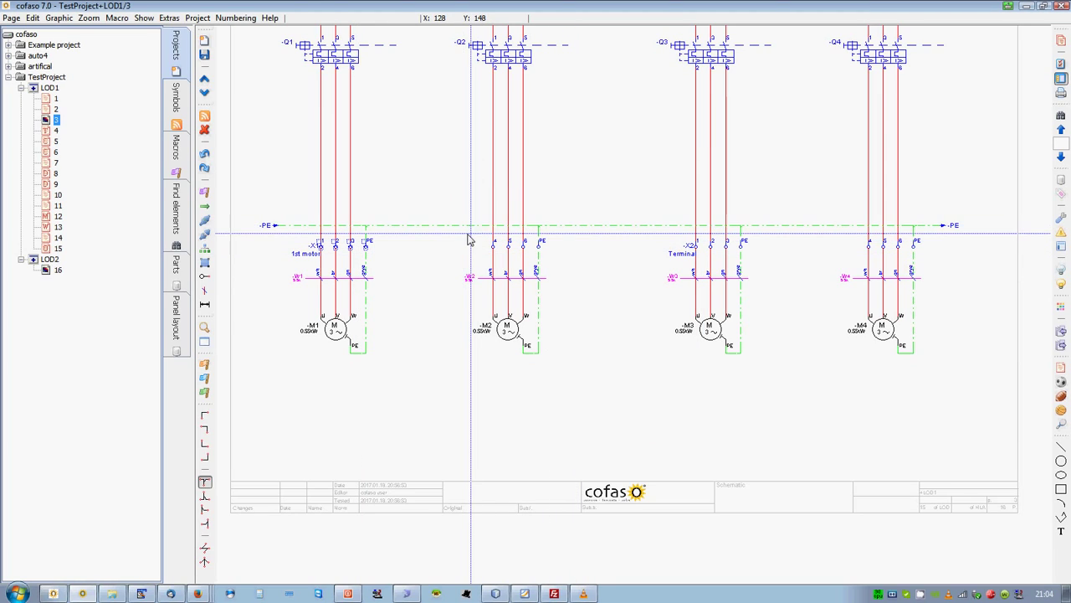
- Select the four X1 terminals of motor M2 and set their function text to "2nd motor"
{"action": "right_click", "coordinate": [530, 241]}
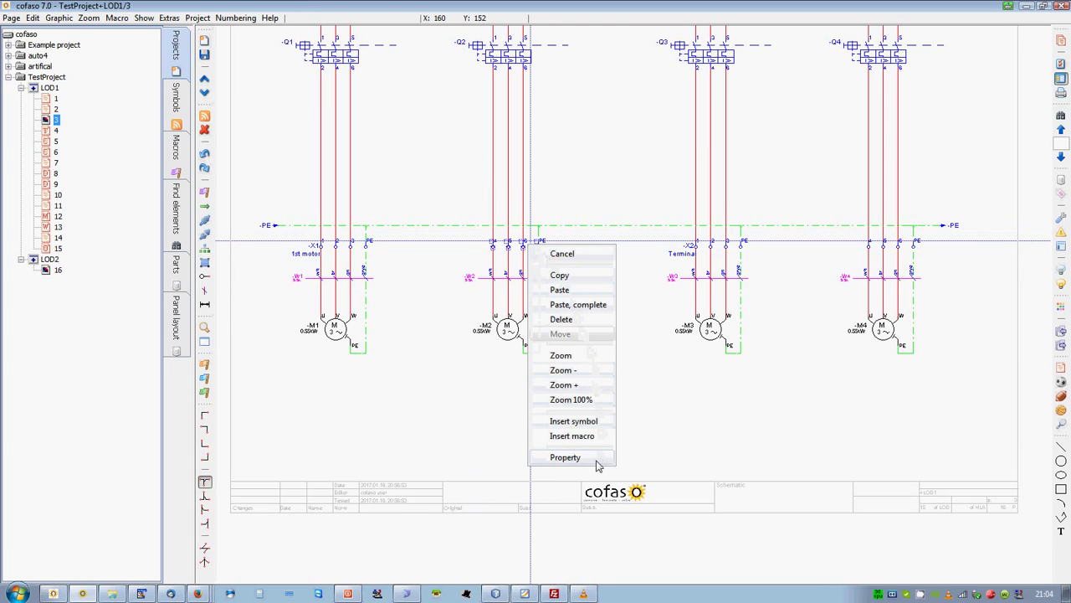
{"action": "left_click", "coordinate": [586, 459]}
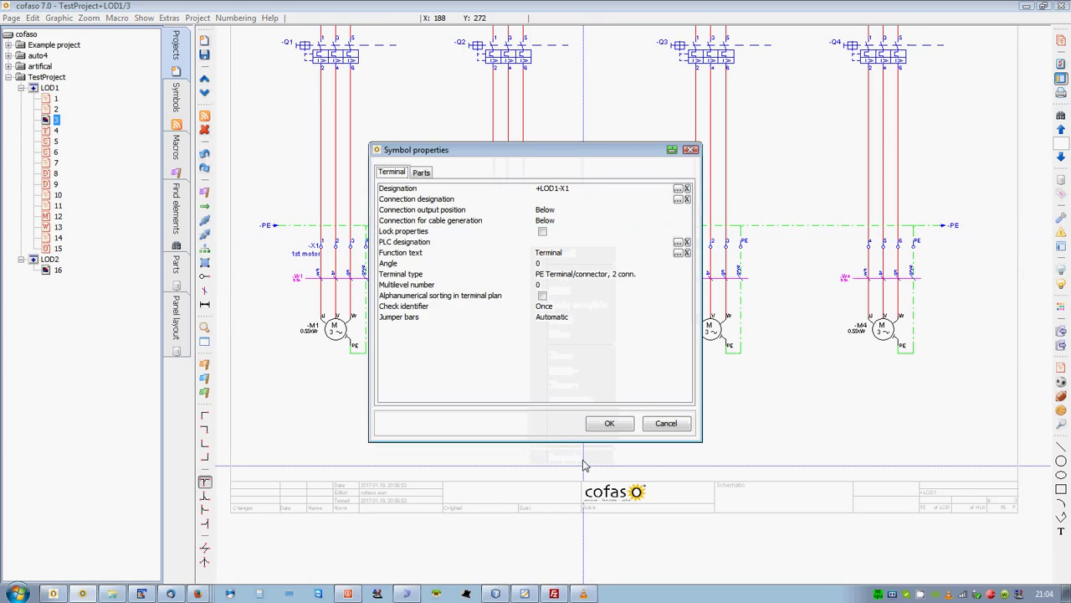
{"action": "left_click", "coordinate": [566, 255]}
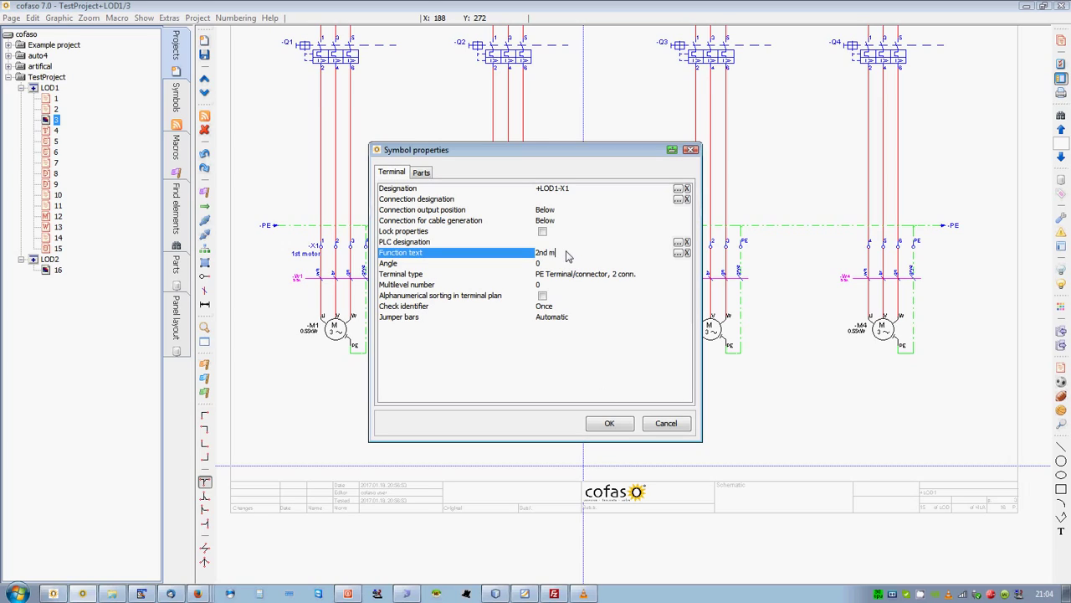
{"action": "type", "text": "2nd motor"}
{"action": "key", "text": "Return"}
{"action": "key", "text": "Return"}
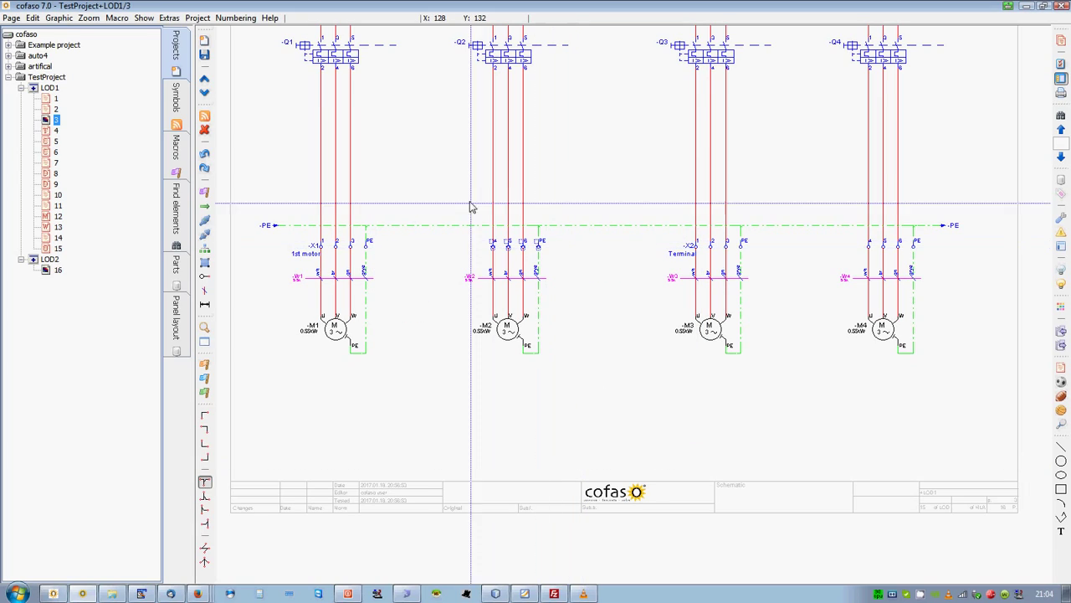
- Save the modified schematic page and check the function texts of strip X1 in the terminal plan on page 4
{"action": "left_click", "coordinate": [203, 97]}
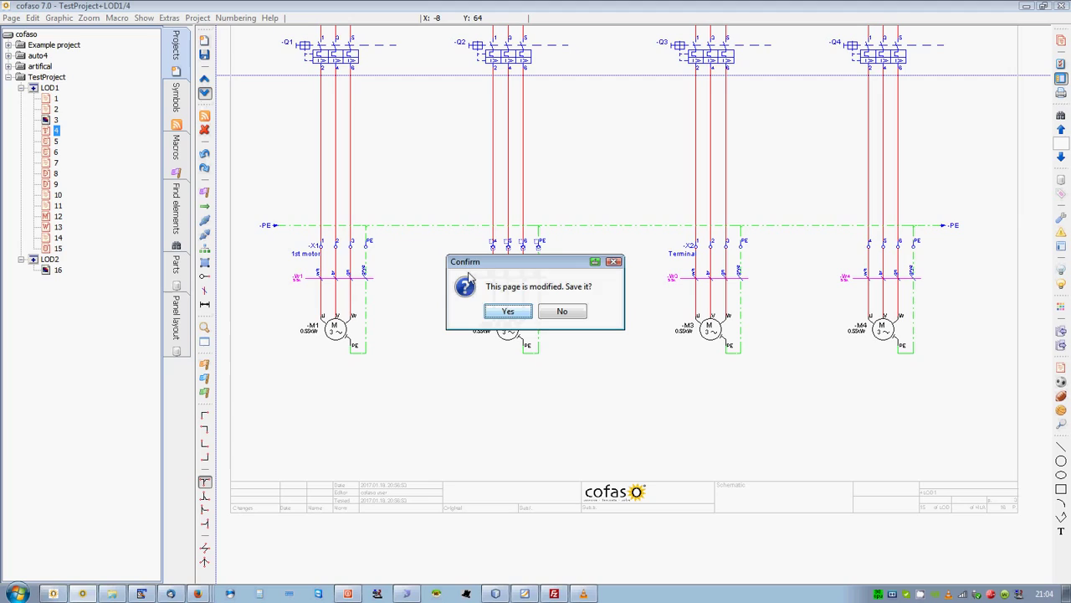
{"action": "left_click", "coordinate": [508, 313]}
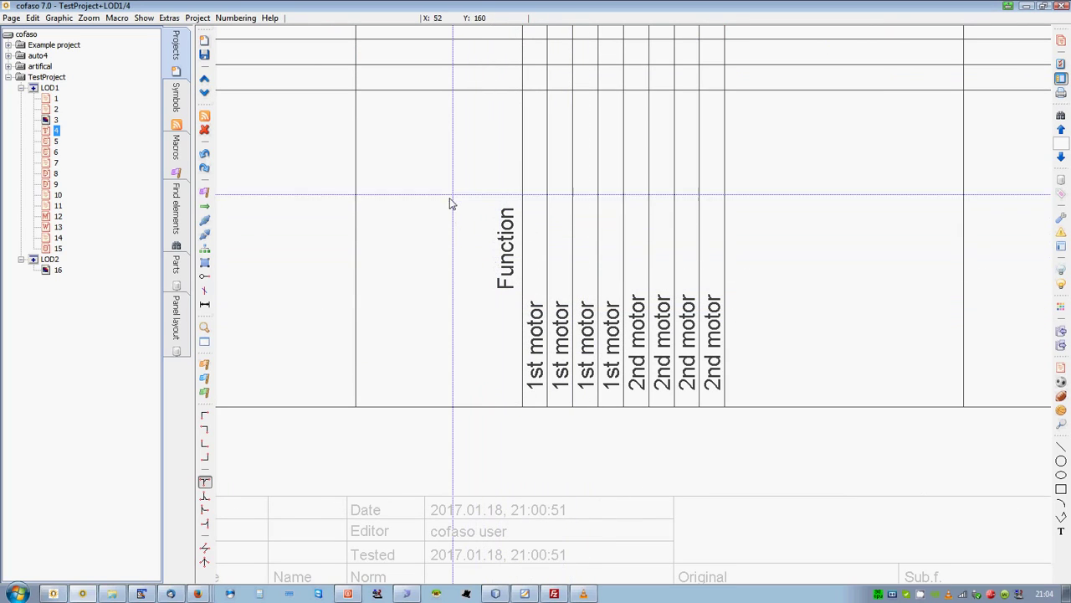
{"action": "left_click_drag", "start_coordinate": [453, 195], "coordinate": [771, 441]}
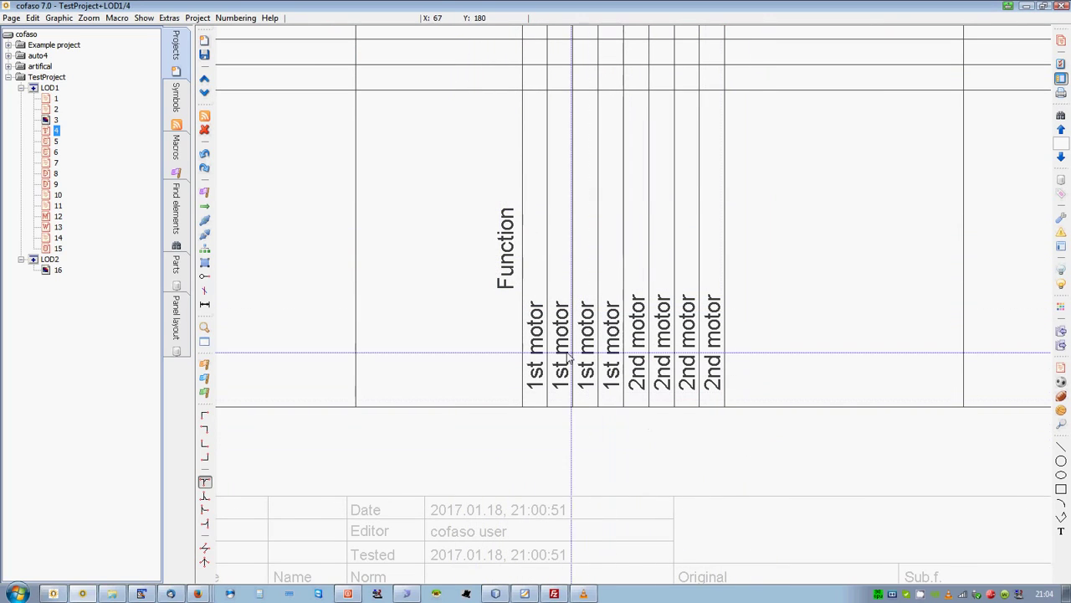
{"action": "left_click_drag", "start_coordinate": [500, 256], "coordinate": [628, 435]}
{"action": "left_click_drag", "start_coordinate": [611, 243], "coordinate": [747, 450]}
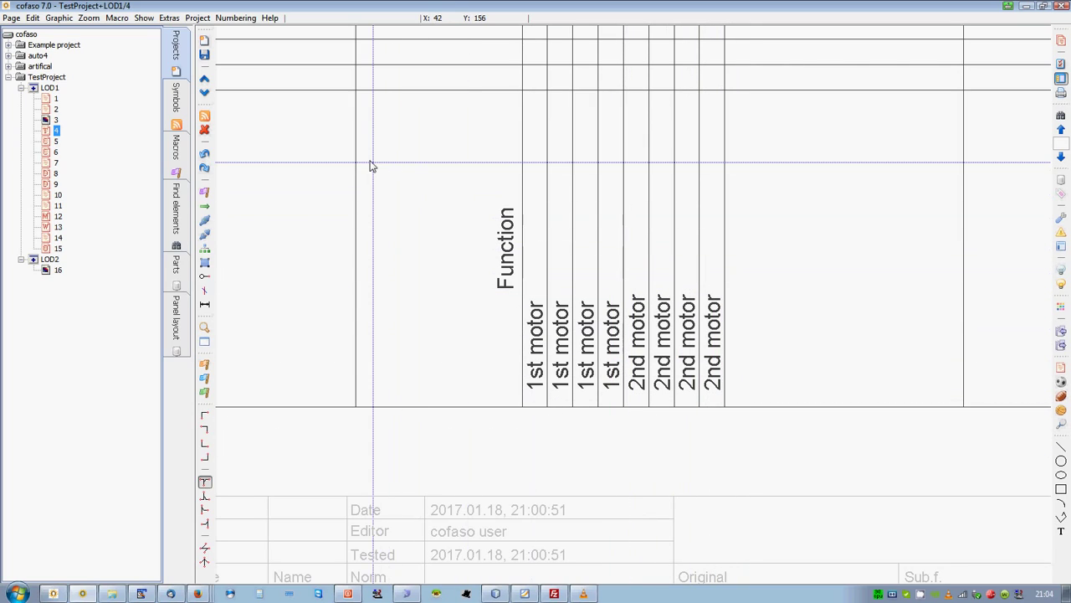
- Open the cable plan on page 5 and examine the cores, destinations and function texts of cables W1 to W3
{"action": "left_click", "coordinate": [205, 93]}
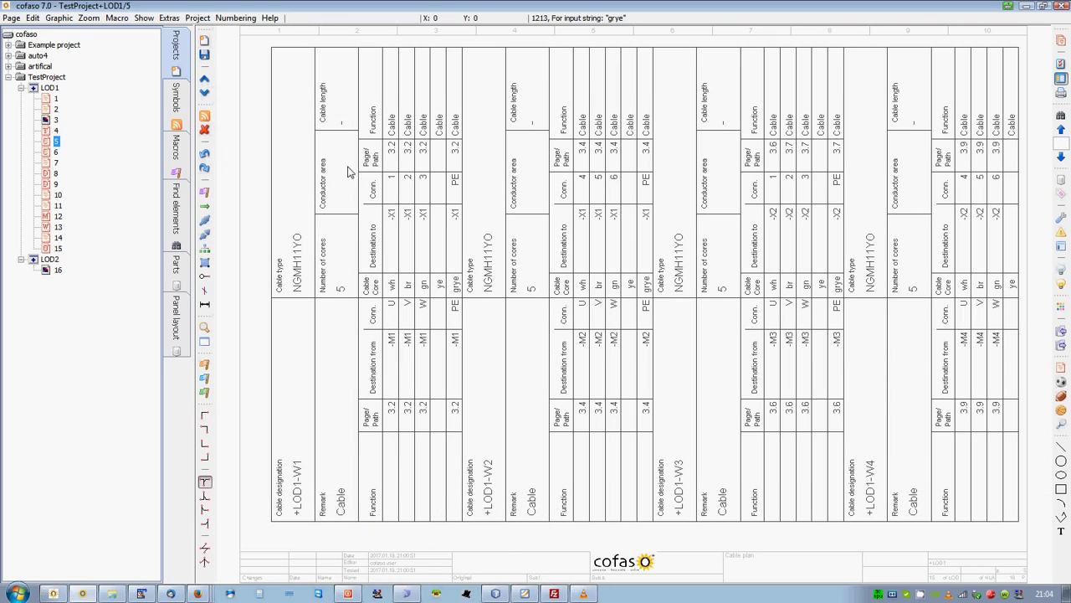
{"action": "scroll", "coordinate": [368, 259], "scroll_direction": "up", "scroll_amount": 3}
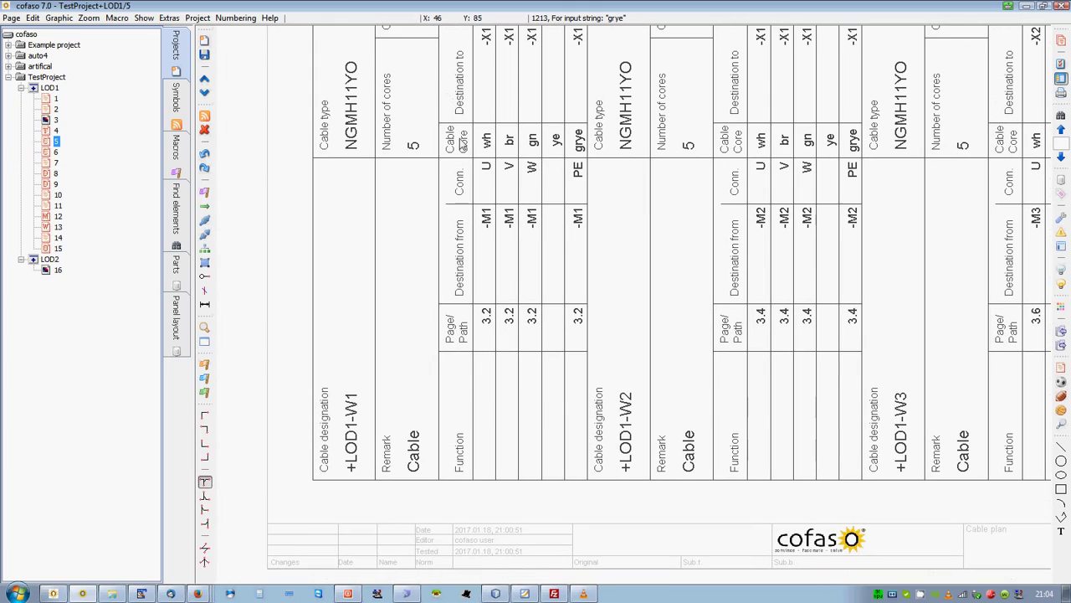
{"action": "scroll", "coordinate": [435, 271], "scroll_direction": "down", "scroll_amount": 1}
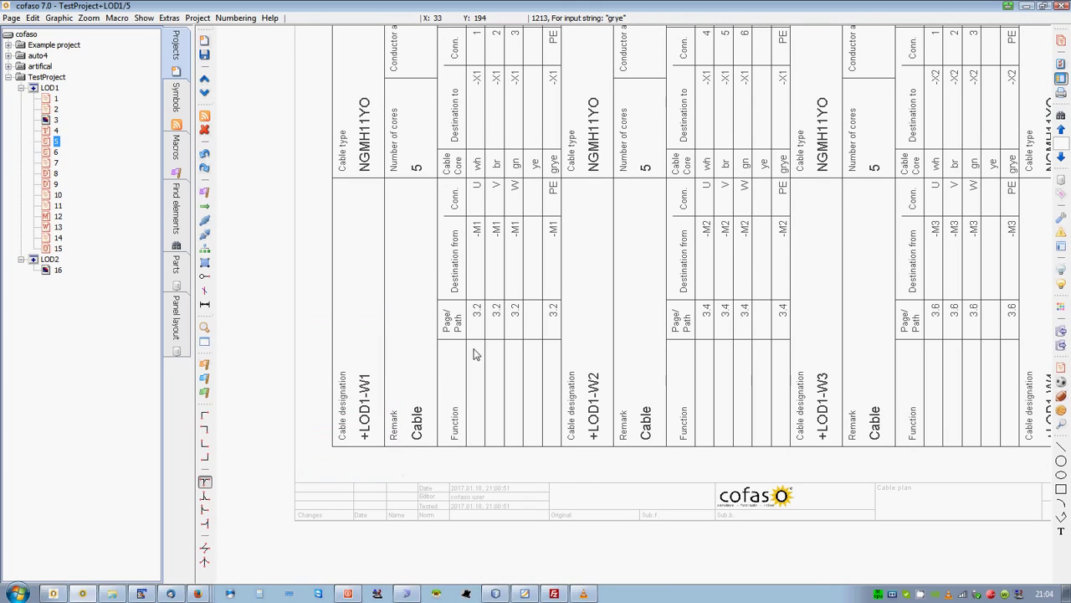
{"action": "scroll", "coordinate": [473, 354], "scroll_direction": "up", "scroll_amount": 2}
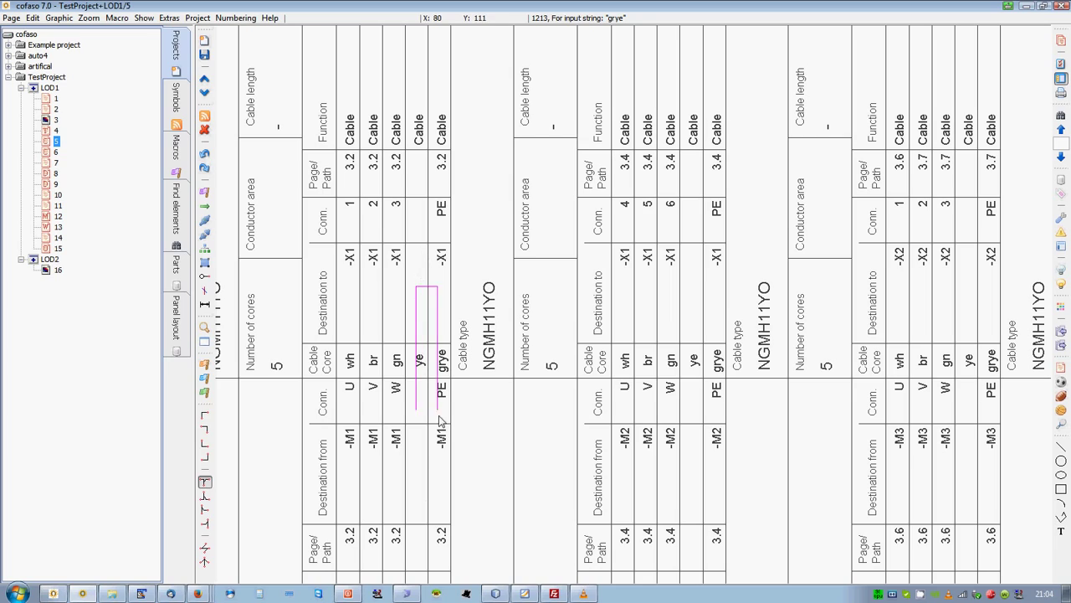
- On schematic page 3, inspect the conductor list of cable W1's part 5x6mm²NYY in the parts management, including the ye core
{"action": "left_click", "coordinate": [55, 119]}
{"action": "scroll", "coordinate": [373, 185], "scroll_direction": "up", "scroll_amount": 4}
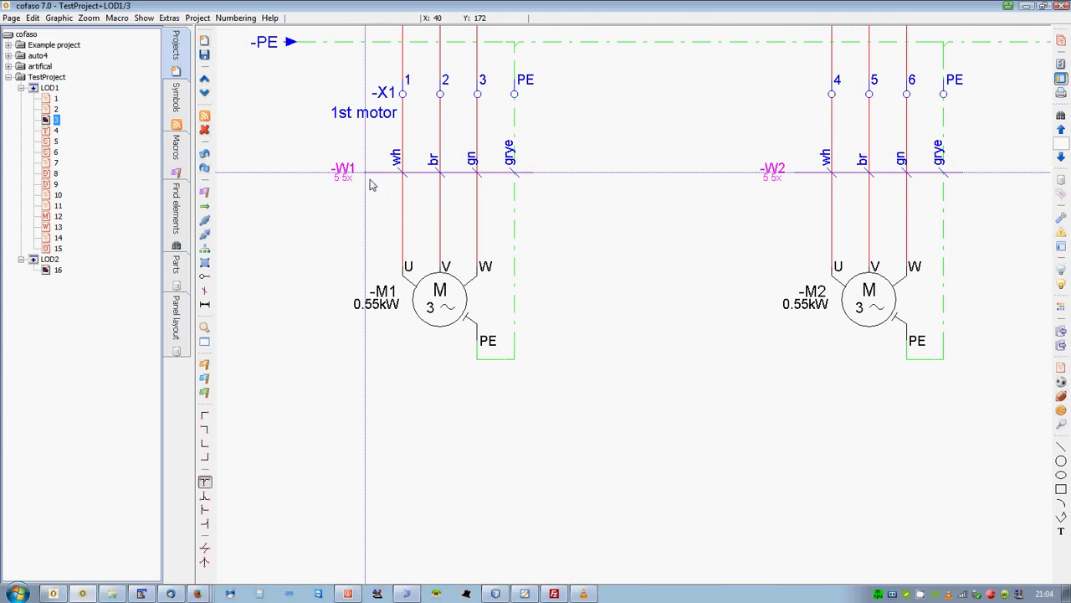
{"action": "double_click", "coordinate": [370, 174]}
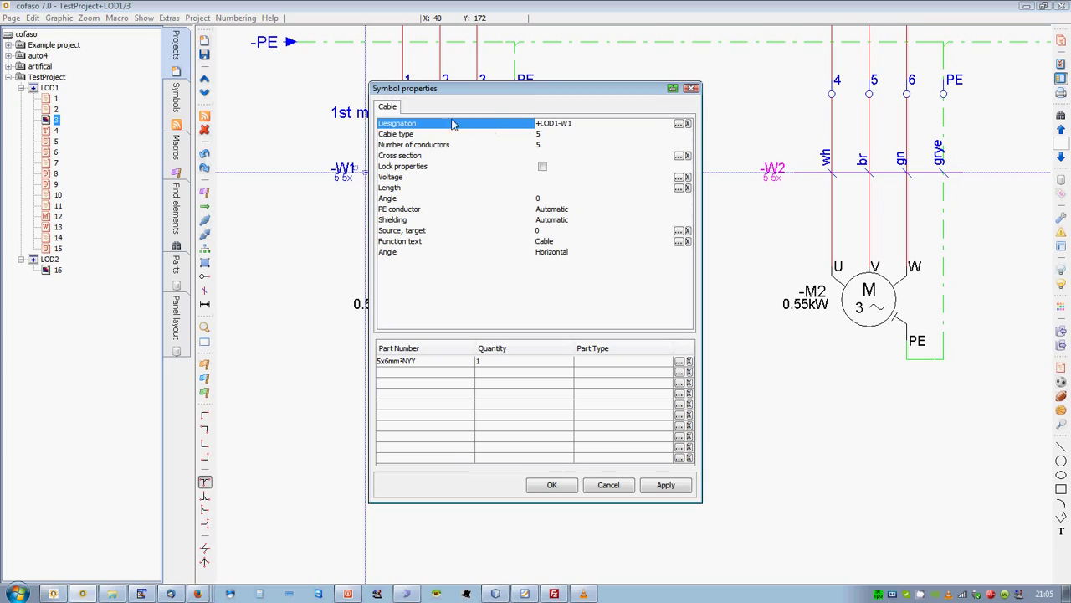
{"action": "left_click", "coordinate": [679, 362]}
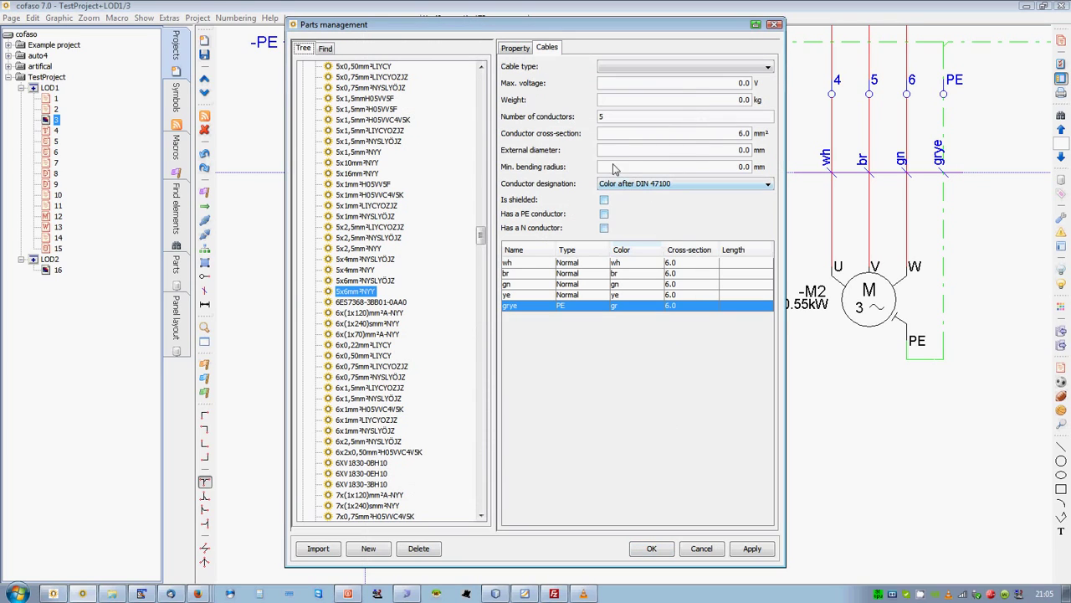
{"action": "left_click", "coordinate": [514, 297]}
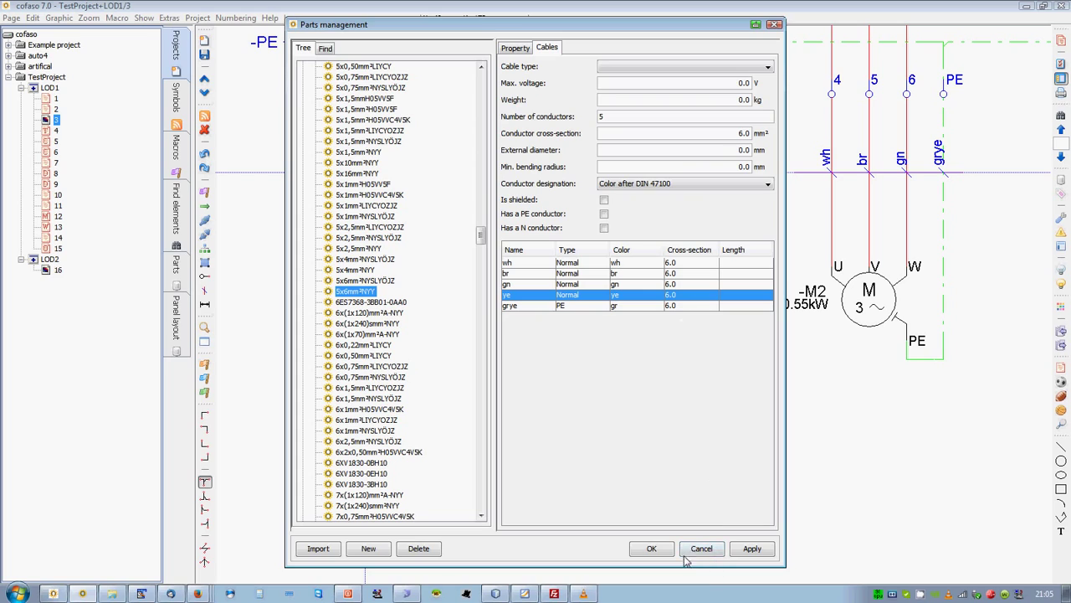
{"action": "left_click", "coordinate": [661, 551]}
{"action": "left_click", "coordinate": [601, 484]}
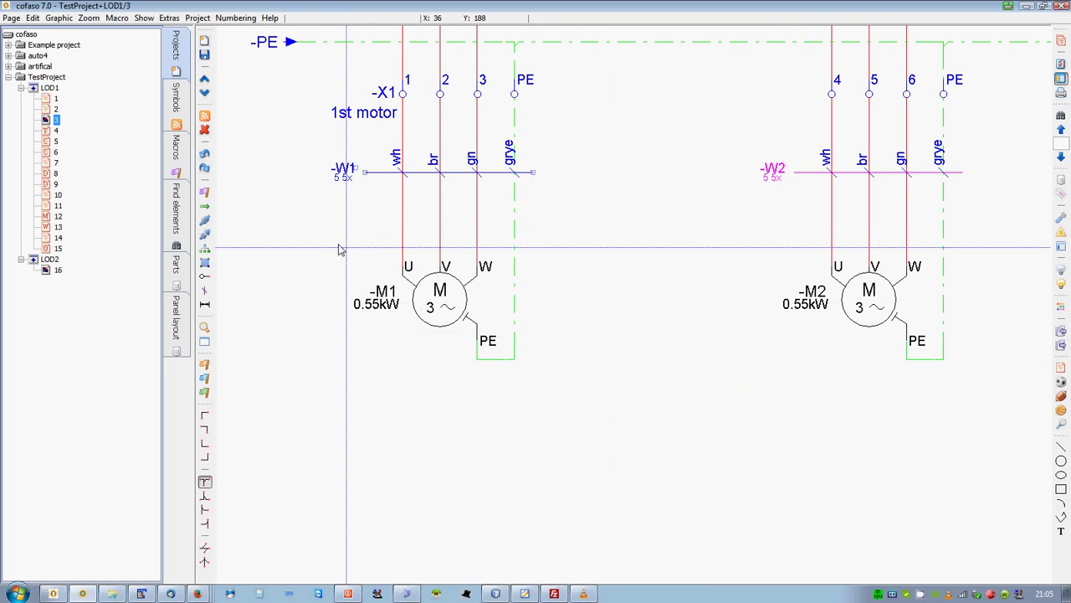
- Return to the cable plan on page 5 and examine the core, connection, destination and function columns of cable W1
{"action": "scroll", "coordinate": [320, 239], "scroll_direction": "up", "scroll_amount": 1}
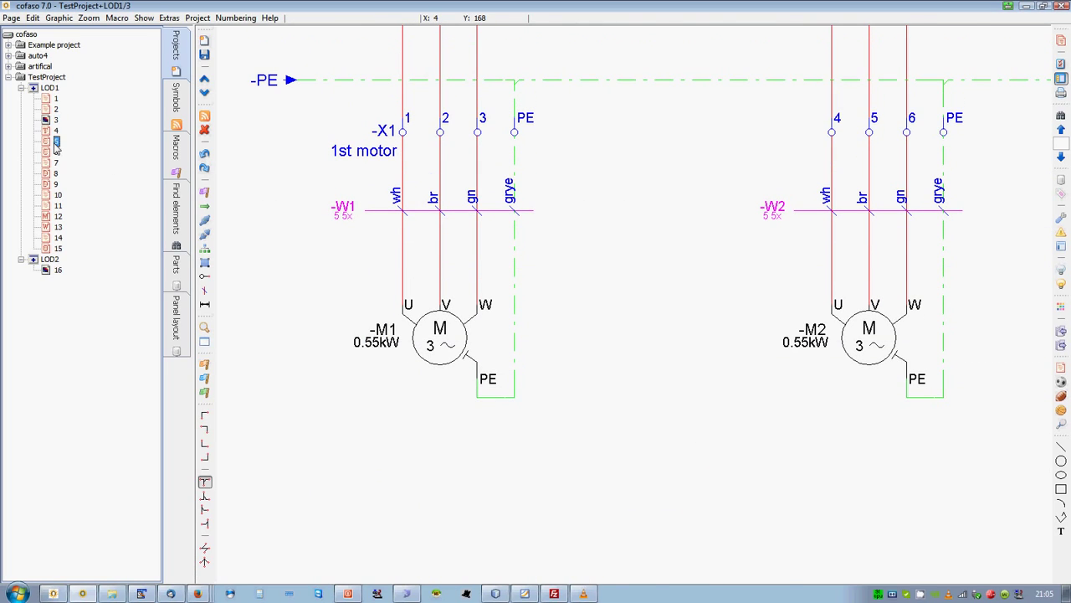
{"action": "left_click", "coordinate": [56, 142]}
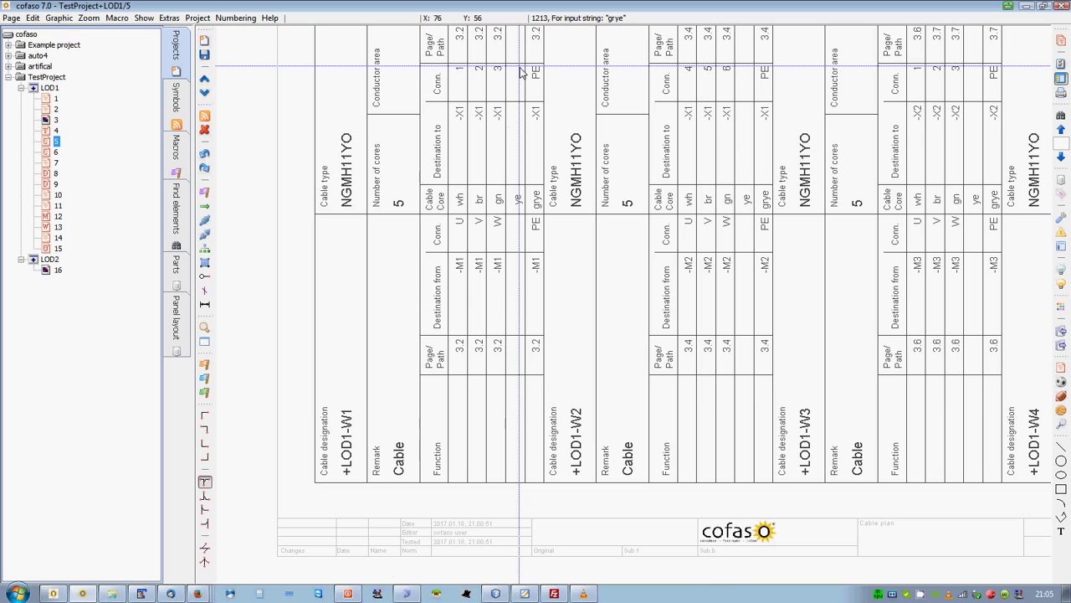
{"action": "scroll", "coordinate": [459, 171], "scroll_direction": "up", "scroll_amount": 1}
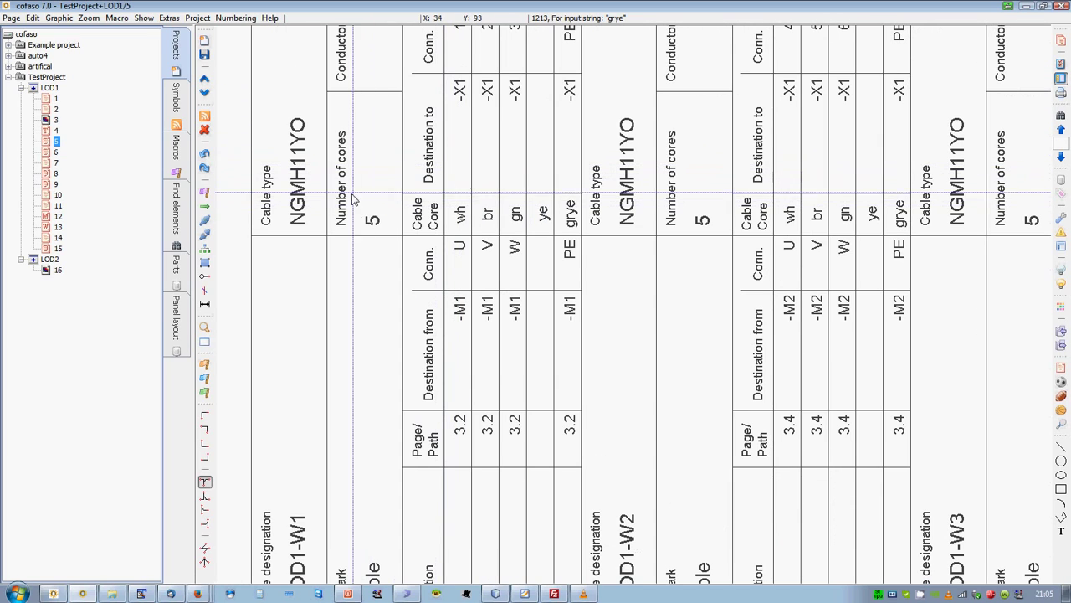
{"action": "scroll", "coordinate": [569, 249], "scroll_direction": "down", "scroll_amount": 3}
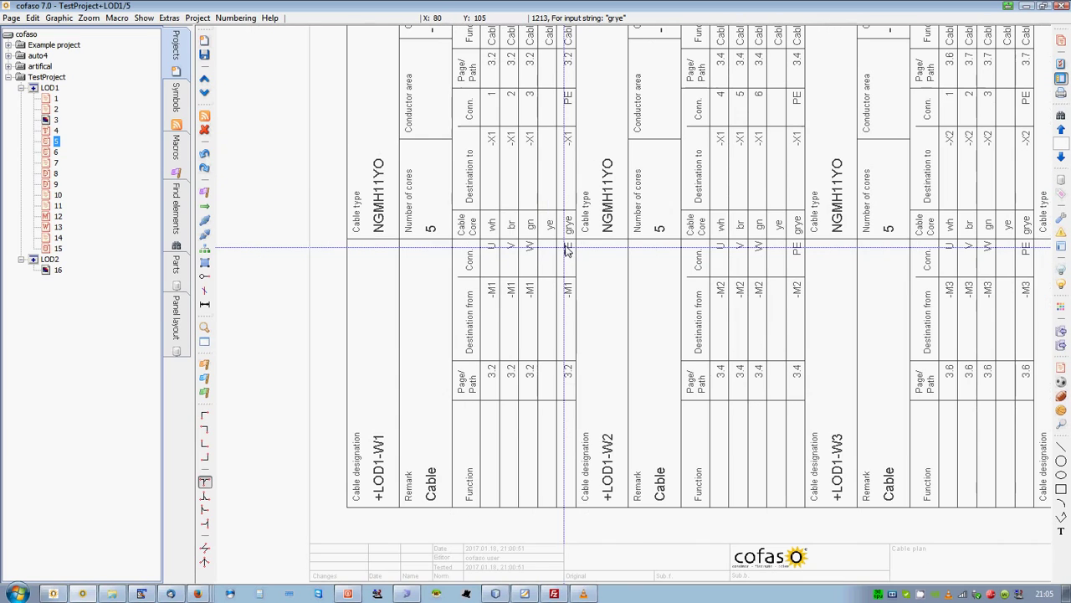
{"action": "scroll", "coordinate": [429, 336], "scroll_direction": "up", "scroll_amount": 2}
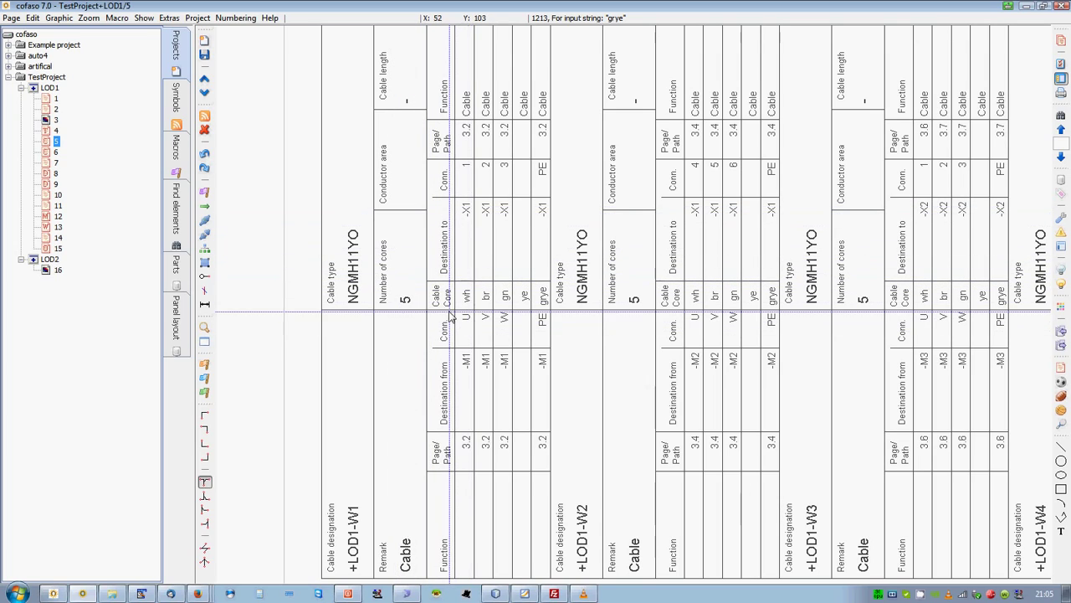
{"action": "left_click_drag", "start_coordinate": [445, 268], "coordinate": [478, 312]}
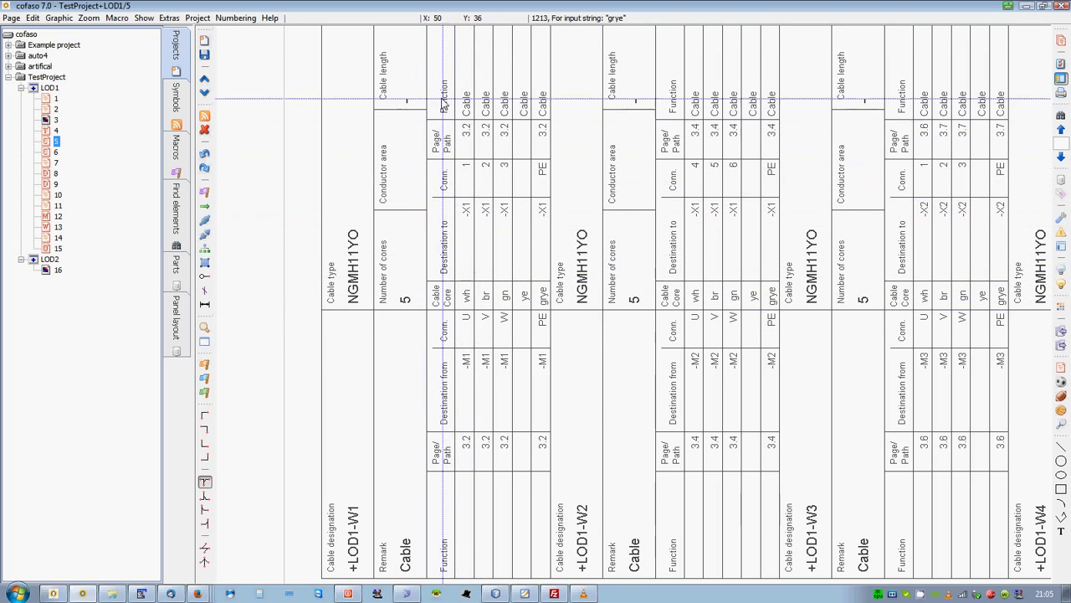
{"action": "left_click_drag", "start_coordinate": [443, 85], "coordinate": [482, 238]}
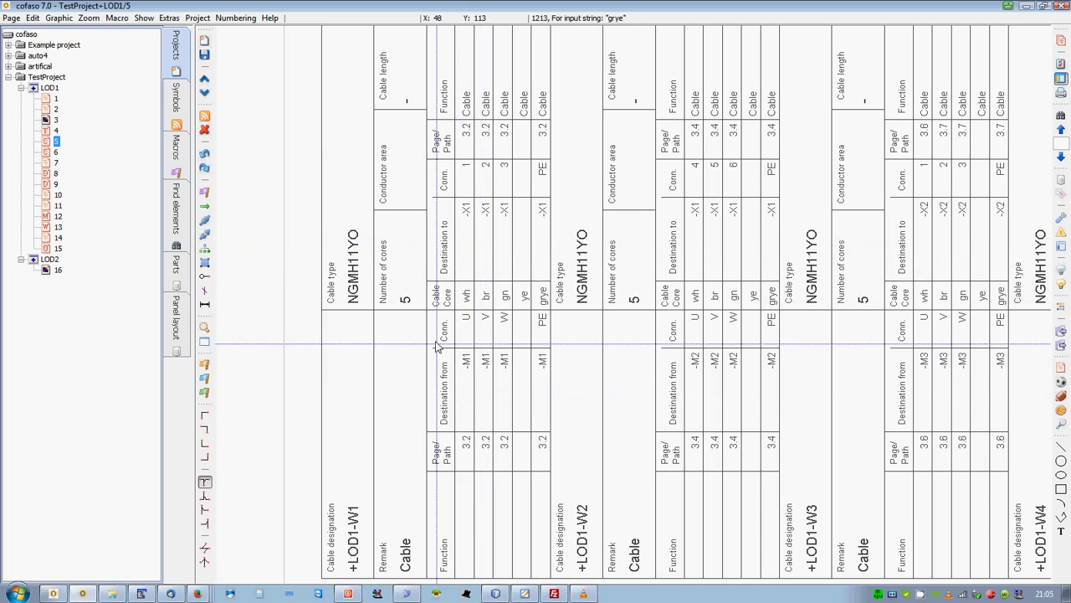
{"action": "mouse_move", "coordinate": [436, 294]}
{"action": "left_mouse_down"}
{"action": "mouse_move", "coordinate": [479, 519]}
{"action": "mouse_move", "coordinate": [473, 433]}
{"action": "mouse_move", "coordinate": [490, 301]}
{"action": "left_mouse_up"}
{"action": "scroll", "coordinate": [490, 301], "scroll_direction": "up", "scroll_amount": 1}
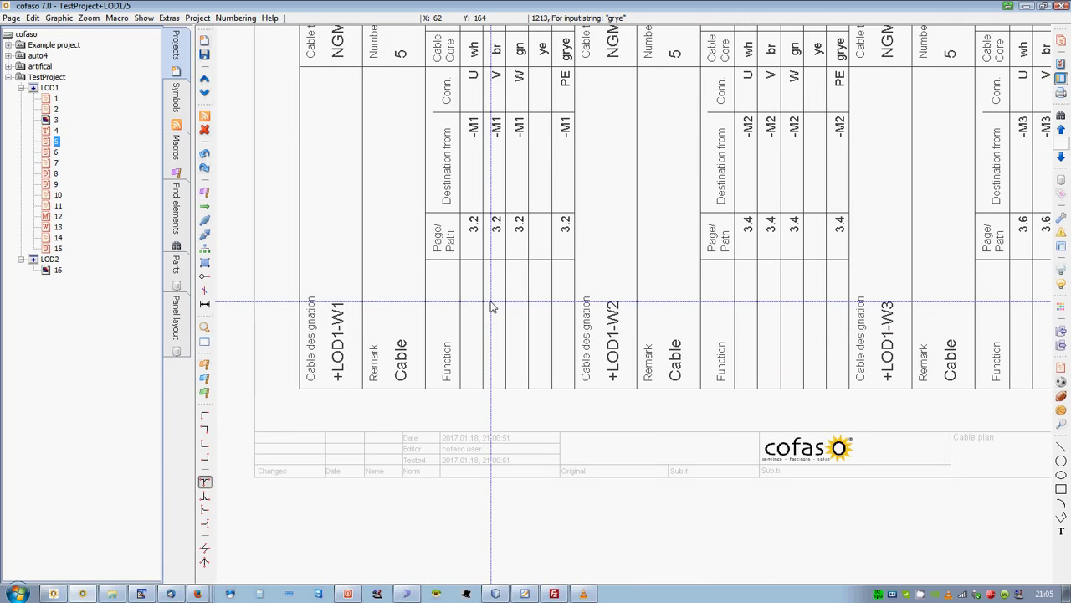
{"action": "scroll", "coordinate": [590, 301], "scroll_direction": "up", "scroll_amount": 2}
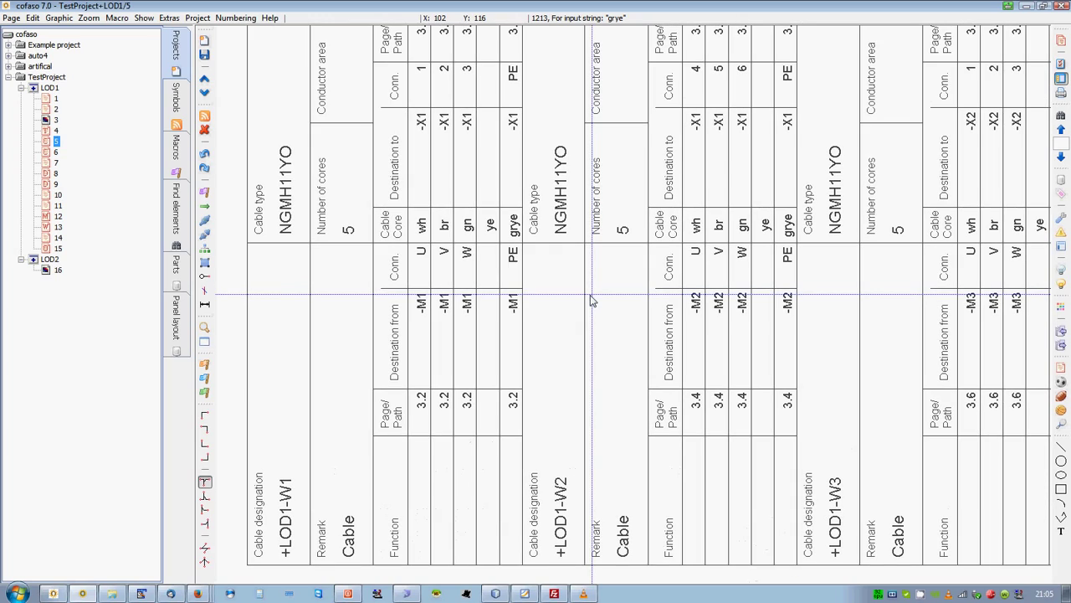
- View the cable plan of W4 on page 6 and the terminal connection plan of strip X1 on page 7
{"action": "left_click", "coordinate": [204, 95]}
{"action": "left_click_drag", "start_coordinate": [289, 334], "coordinate": [342, 227]}
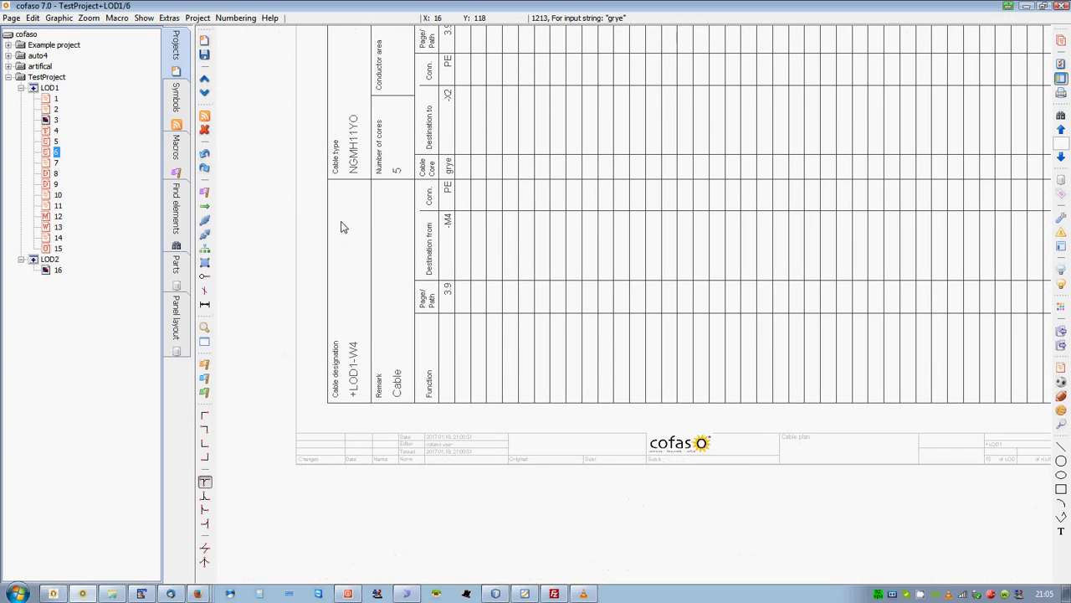
{"action": "left_click", "coordinate": [204, 95]}
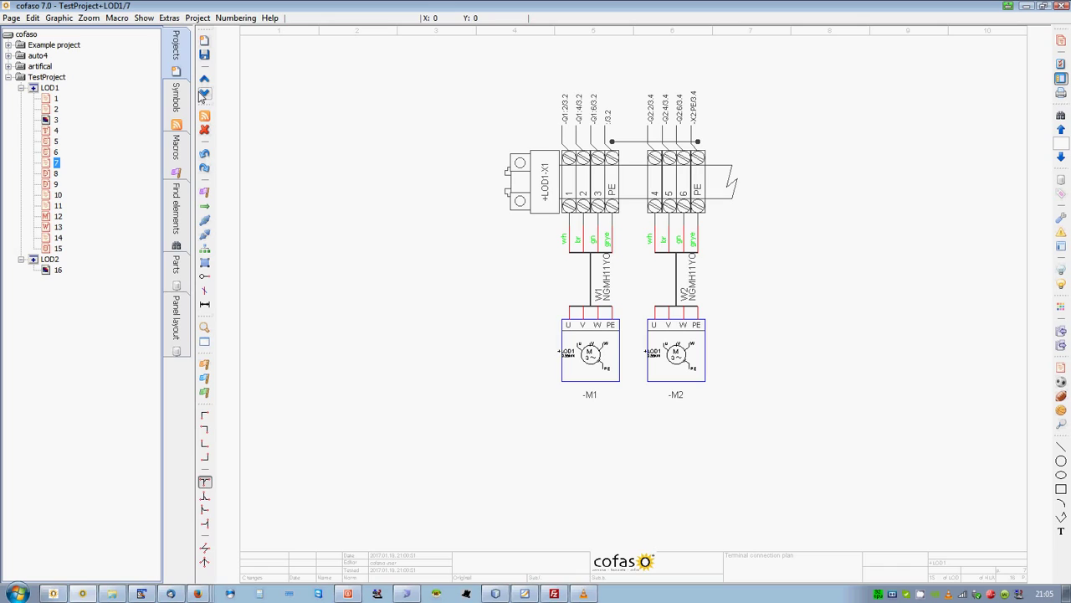
{"action": "scroll", "coordinate": [586, 201], "scroll_direction": "up", "scroll_amount": 5}
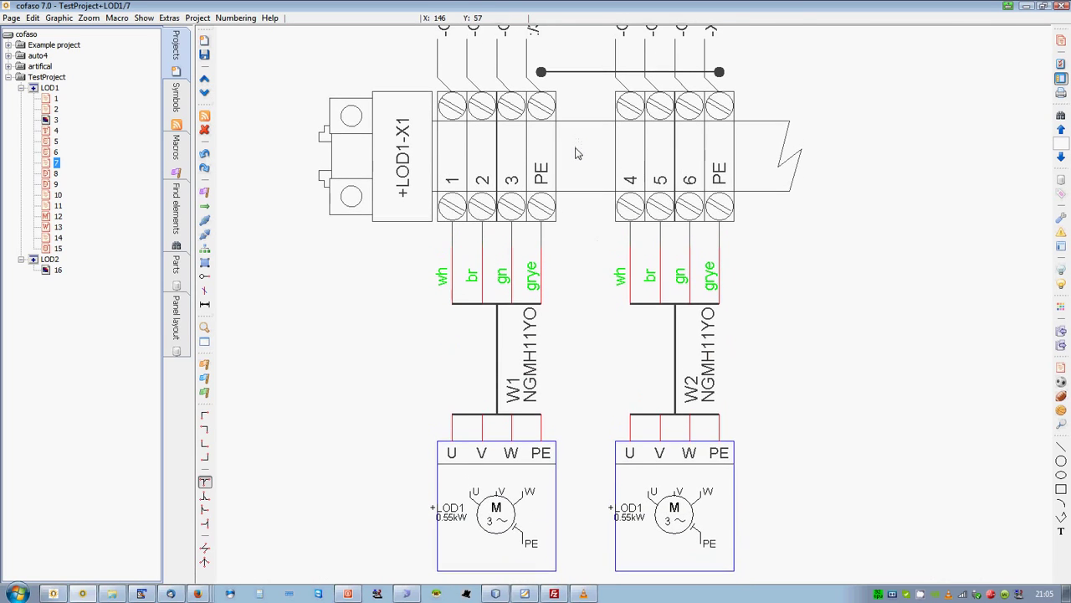
- Examine the terminals, destinations, cables and jumpers of strips X1 and X2 in the terminal plan on page 4
{"action": "left_click", "coordinate": [51, 132]}
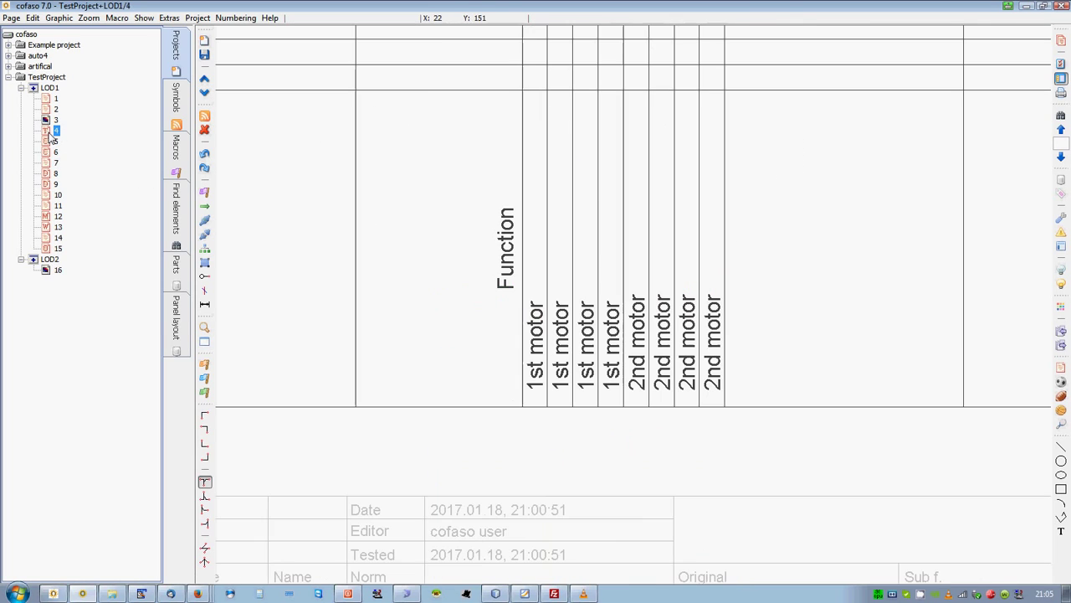
{"action": "scroll", "coordinate": [511, 142], "scroll_direction": "down", "scroll_amount": 4}
{"action": "scroll", "coordinate": [525, 147], "scroll_direction": "up", "scroll_amount": 4}
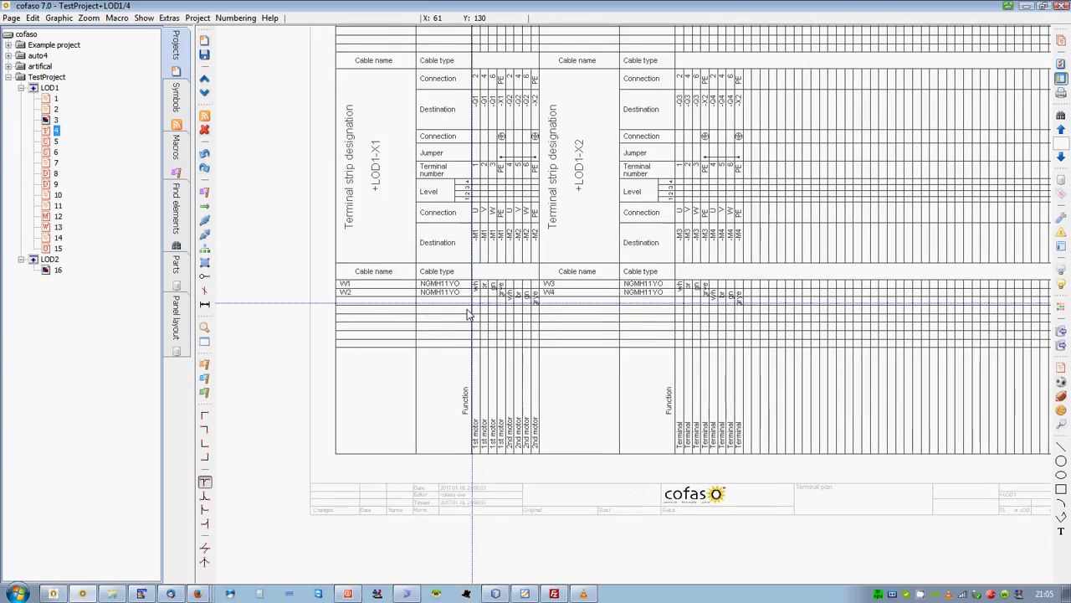
{"action": "left_click_drag", "start_coordinate": [428, 60], "coordinate": [604, 414]}
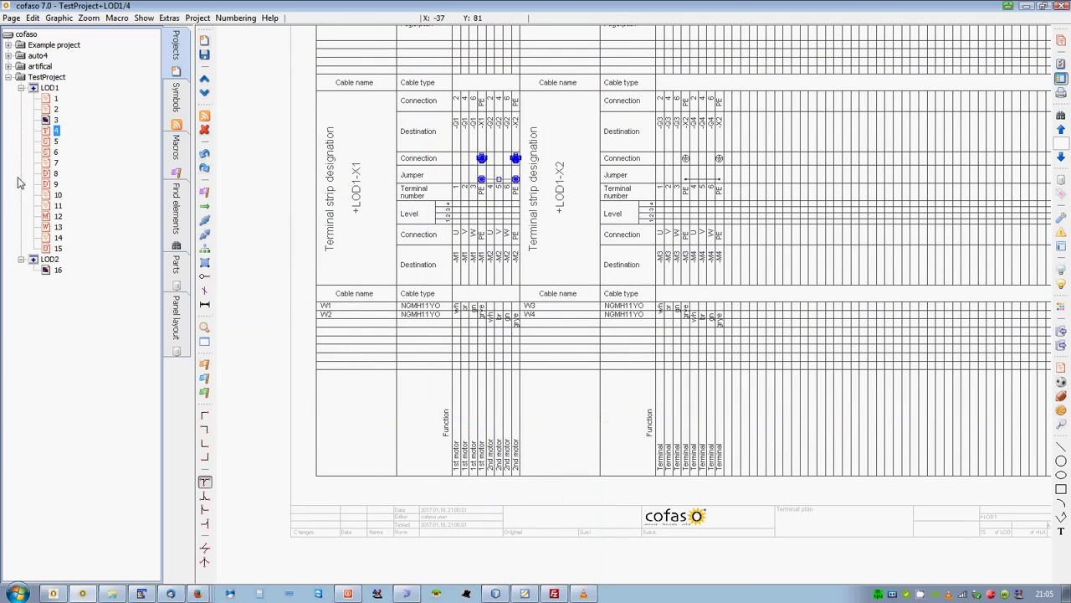
- On page 7, place the text "contains same informations" at font size 12 beside the connection diagram of strip X1
{"action": "left_click", "coordinate": [57, 164]}
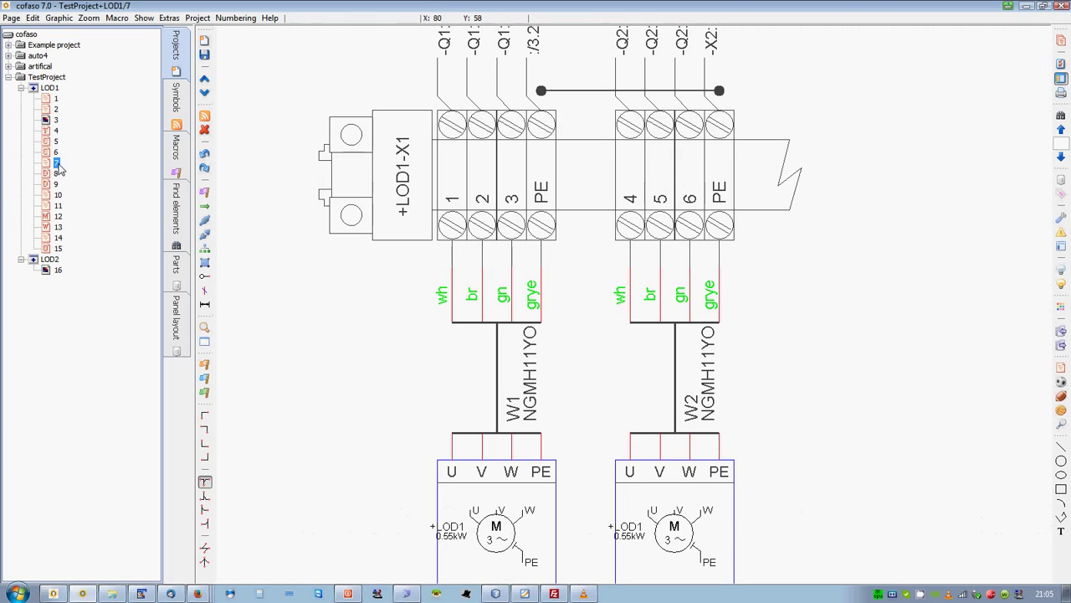
{"action": "scroll", "coordinate": [457, 169], "scroll_direction": "up", "scroll_amount": 1}
{"action": "scroll", "coordinate": [458, 169], "scroll_direction": "down", "scroll_amount": 1}
{"action": "scroll", "coordinate": [458, 169], "scroll_direction": "up", "scroll_amount": 1}
{"action": "scroll", "coordinate": [457, 169], "scroll_direction": "down", "scroll_amount": 1}
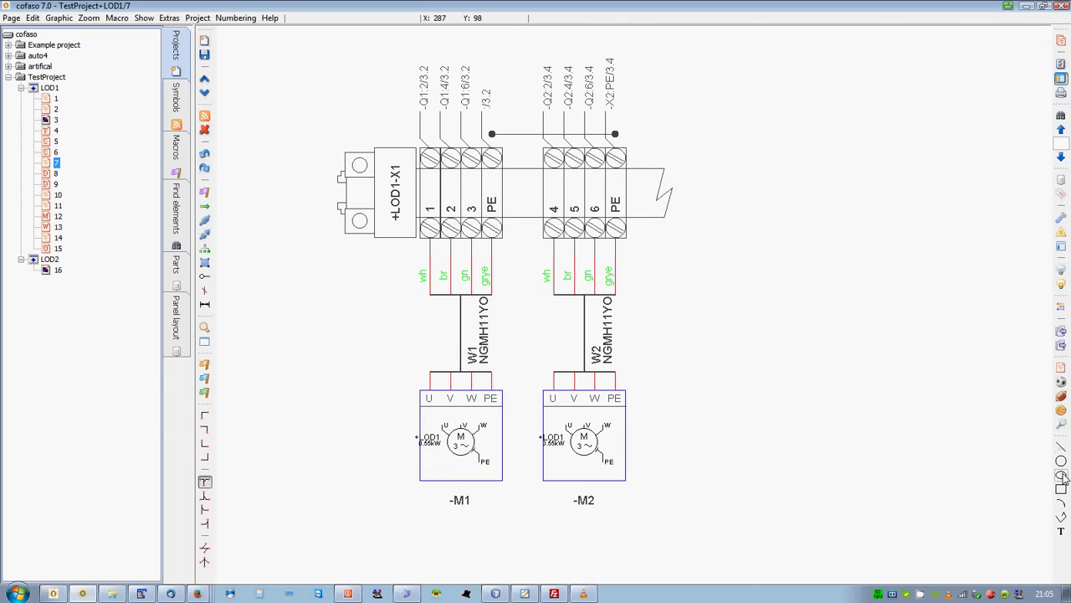
{"action": "left_click", "coordinate": [1060, 533]}
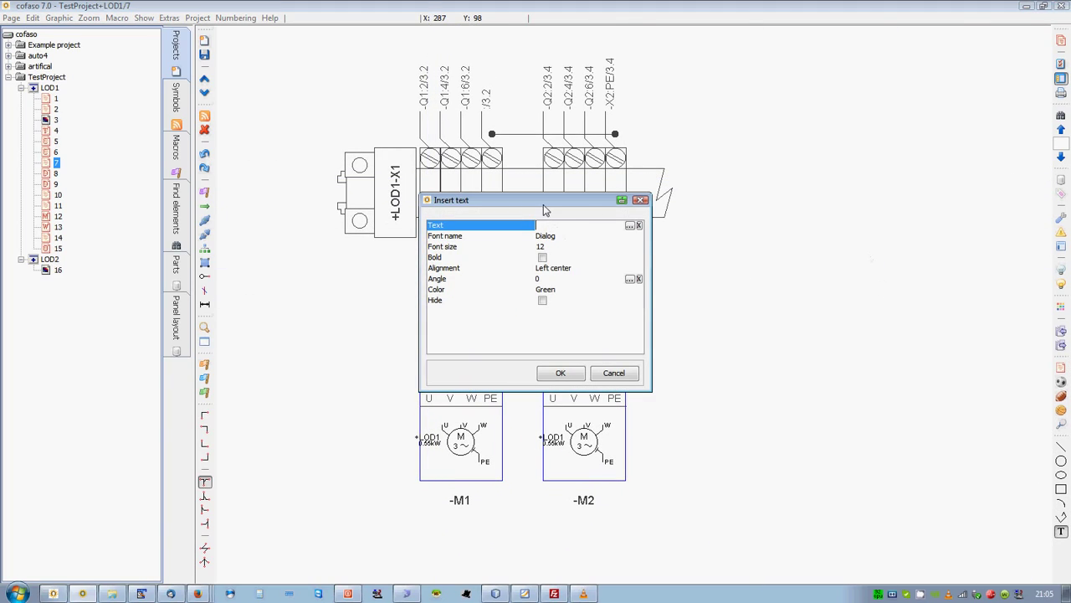
{"action": "left_click_drag", "start_coordinate": [544, 209], "coordinate": [863, 135]}
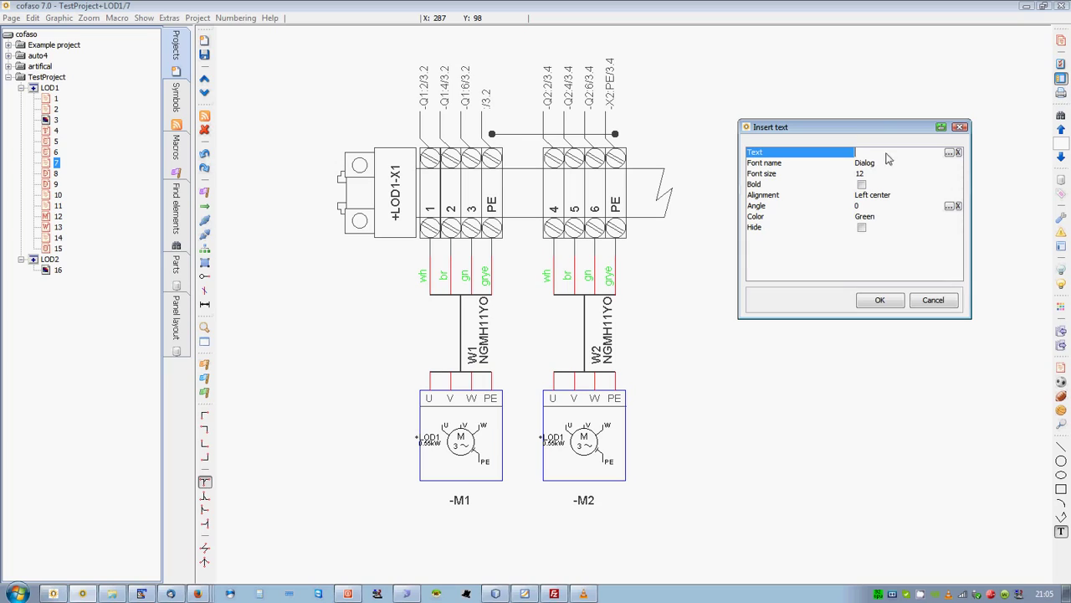
{"action": "left_click", "coordinate": [949, 153]}
{"action": "left_click_drag", "start_coordinate": [574, 206], "coordinate": [840, 266]}
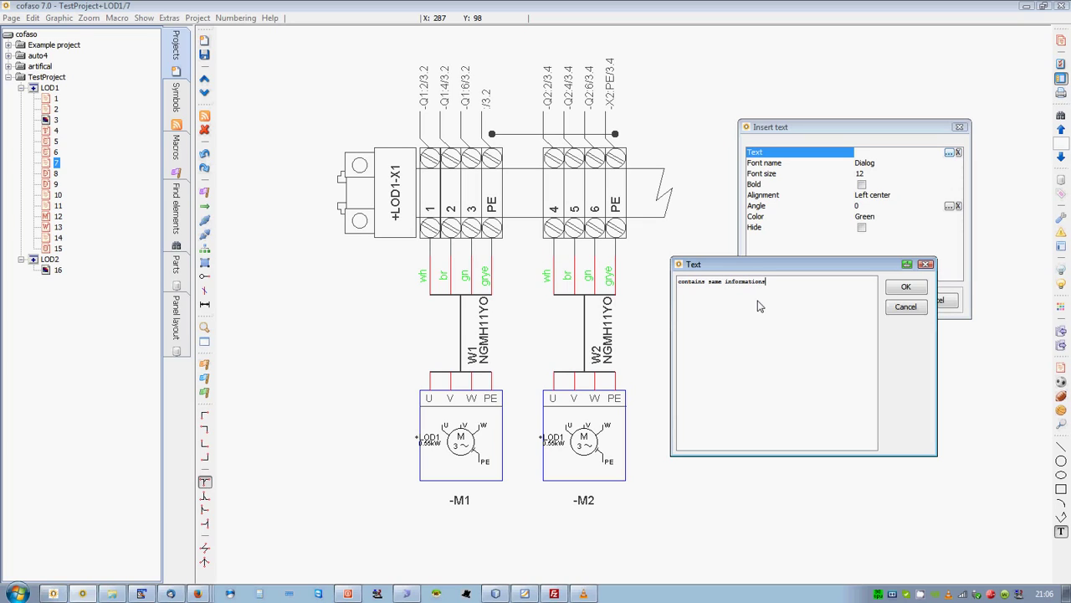
{"action": "left_click", "coordinate": [906, 287]}
{"action": "left_click", "coordinate": [880, 301]}
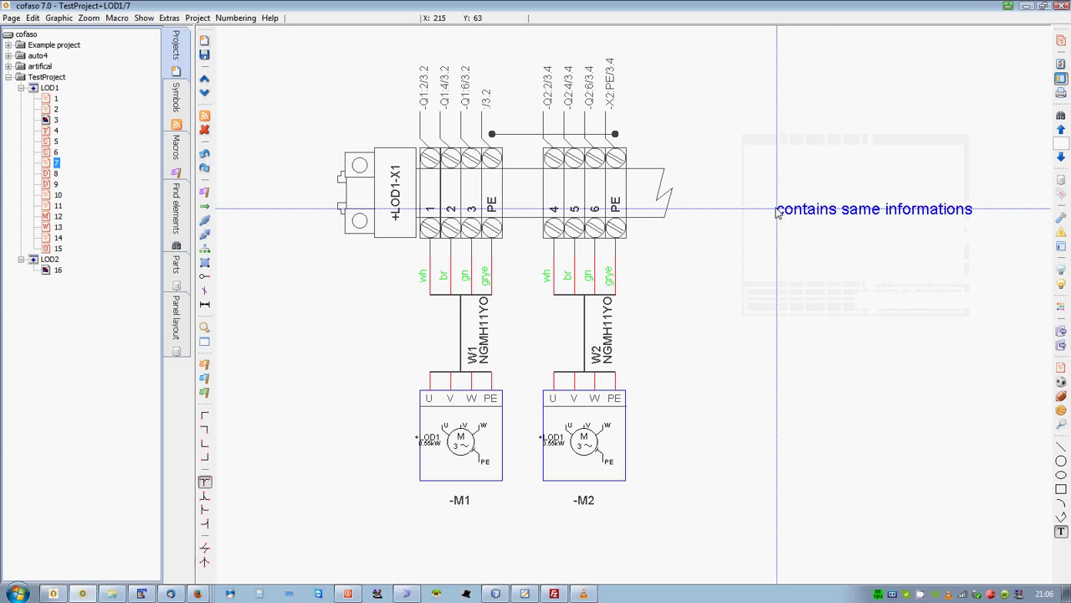
{"action": "left_click", "coordinate": [694, 291]}
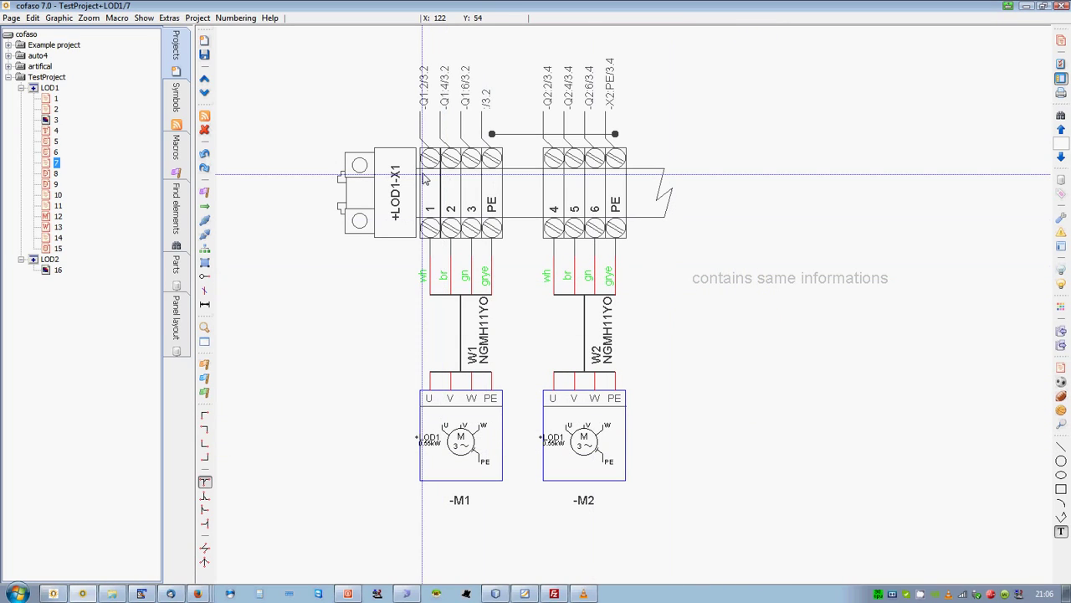
- Examine the terminals of strip X1, their wire colours, cable W1 and the motor M1 symbol in the terminal connection plan
{"action": "scroll", "coordinate": [425, 179], "scroll_direction": "up", "scroll_amount": 3}
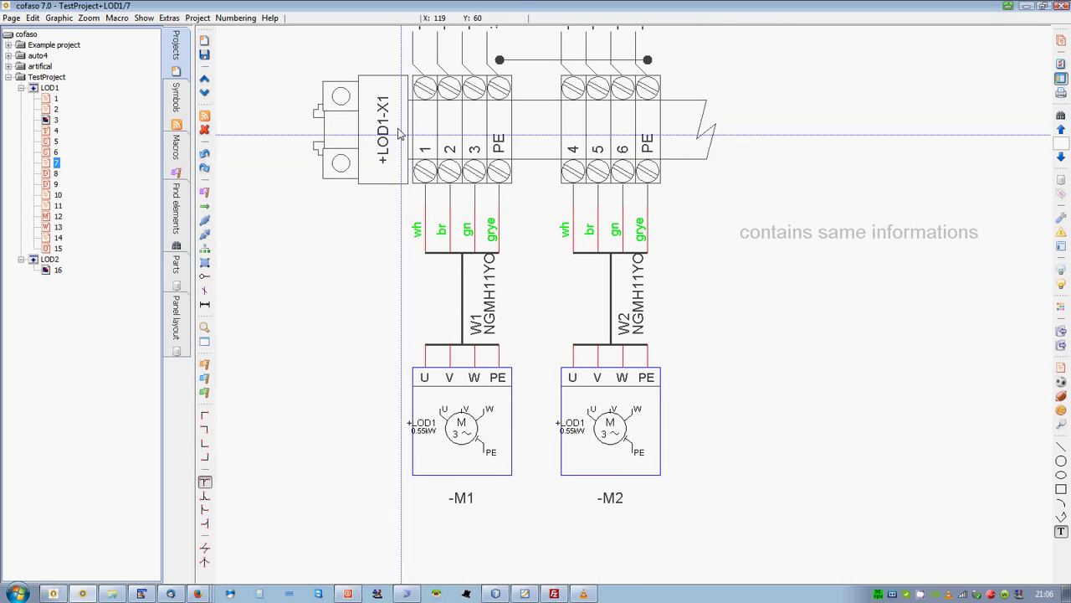
{"action": "left_click_drag", "start_coordinate": [393, 75], "coordinate": [402, 134]}
{"action": "left_click_drag", "start_coordinate": [371, 96], "coordinate": [404, 181]}
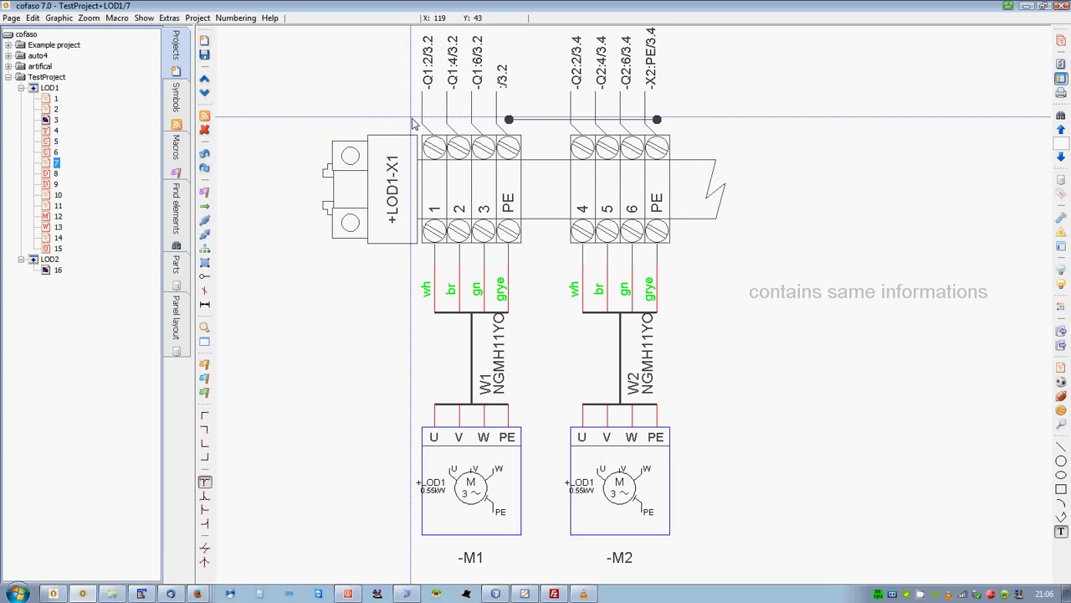
{"action": "left_click_drag", "start_coordinate": [411, 117], "coordinate": [443, 327]}
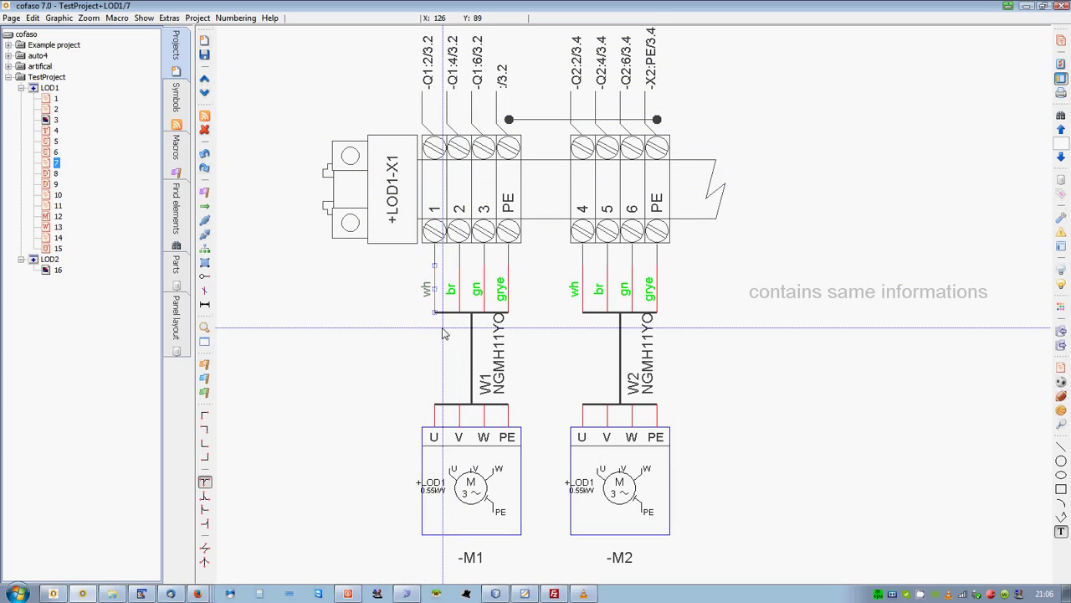
{"action": "left_click", "coordinate": [408, 422]}
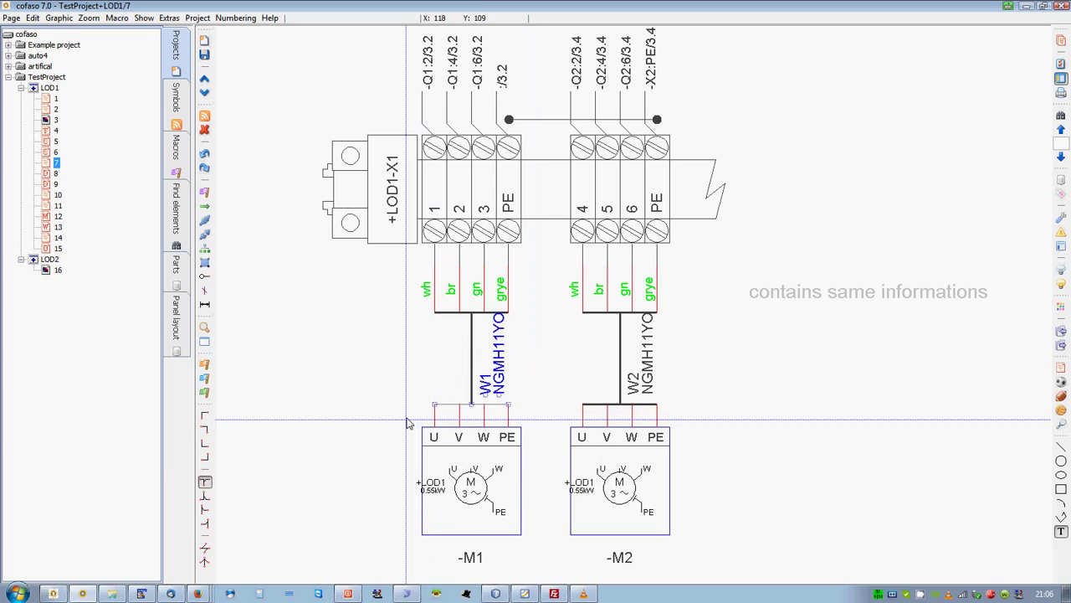
{"action": "mouse_move", "coordinate": [411, 378]}
{"action": "left_mouse_down"}
{"action": "mouse_move", "coordinate": [460, 514]}
{"action": "mouse_move", "coordinate": [416, 249]}
{"action": "left_mouse_up"}
{"action": "scroll", "coordinate": [452, 501], "scroll_direction": "up", "scroll_amount": 1}
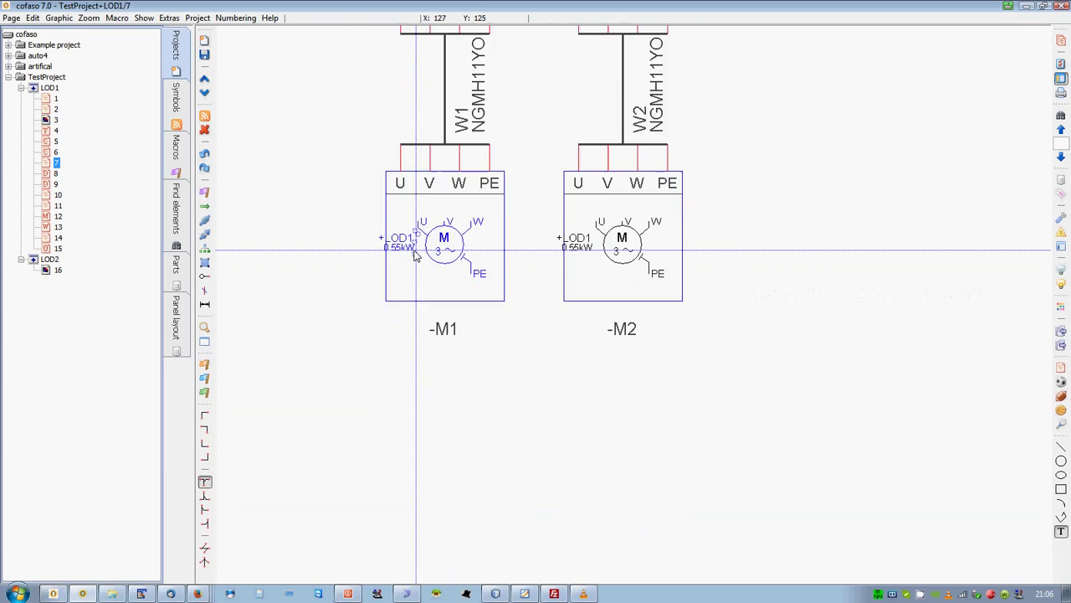
{"action": "scroll", "coordinate": [416, 251], "scroll_direction": "up", "scroll_amount": 1}
{"action": "left_click_drag", "start_coordinate": [499, 430], "coordinate": [401, 318]}
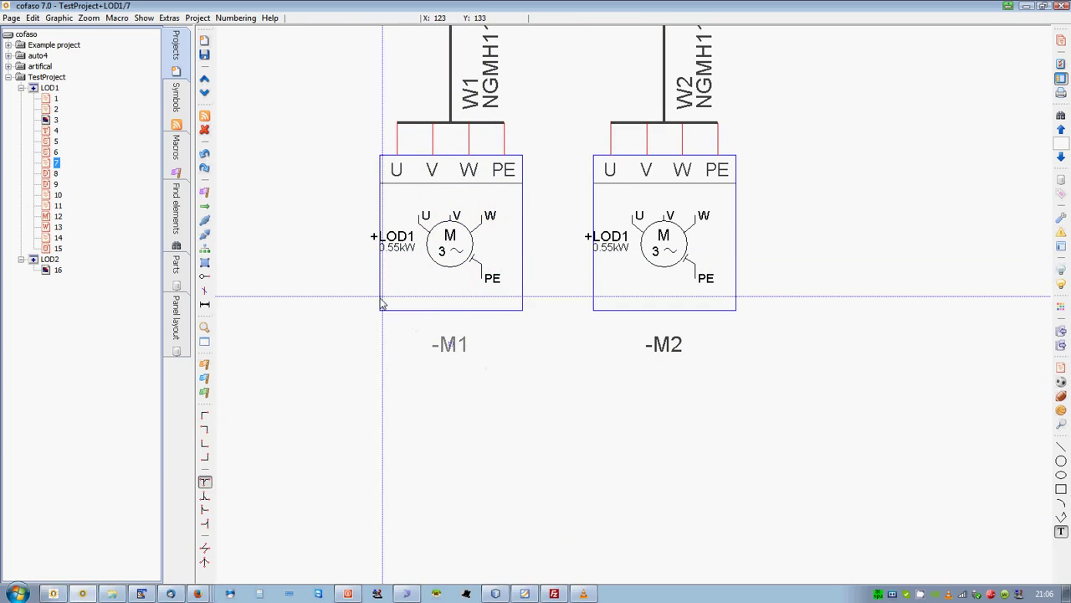
- Save the modified page 7 and open the circuits of motors M1 and M2 on schematic page 3
{"action": "left_click", "coordinate": [55, 120]}
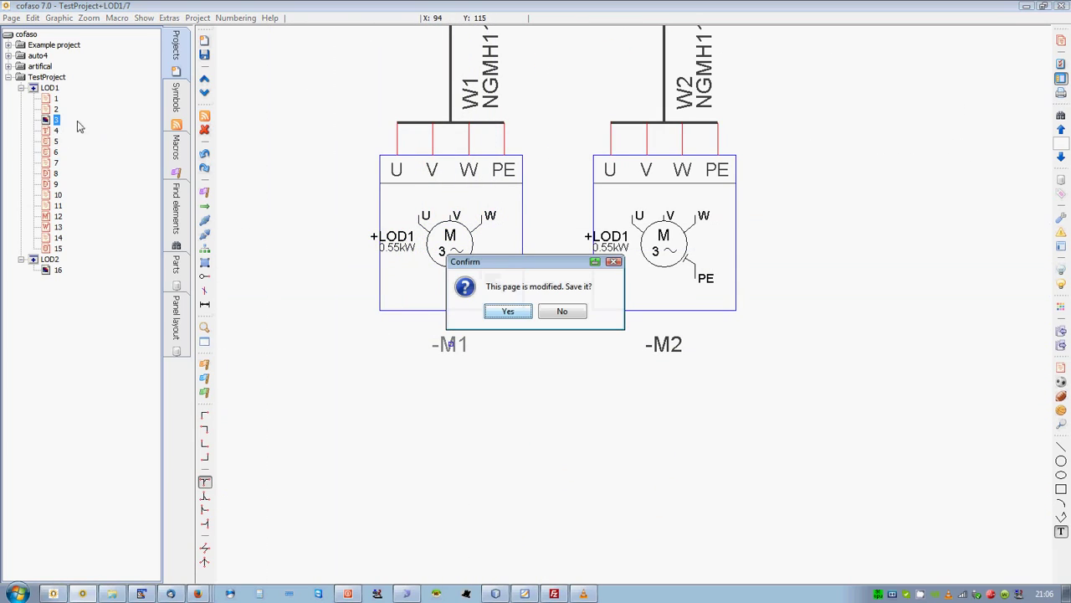
{"action": "left_click", "coordinate": [508, 311]}
{"action": "scroll", "coordinate": [612, 394], "scroll_direction": "down", "scroll_amount": 1}
{"action": "scroll", "coordinate": [654, 138], "scroll_direction": "down", "scroll_amount": 1}
{"action": "left_click_drag", "start_coordinate": [633, 305], "coordinate": [549, 170]}
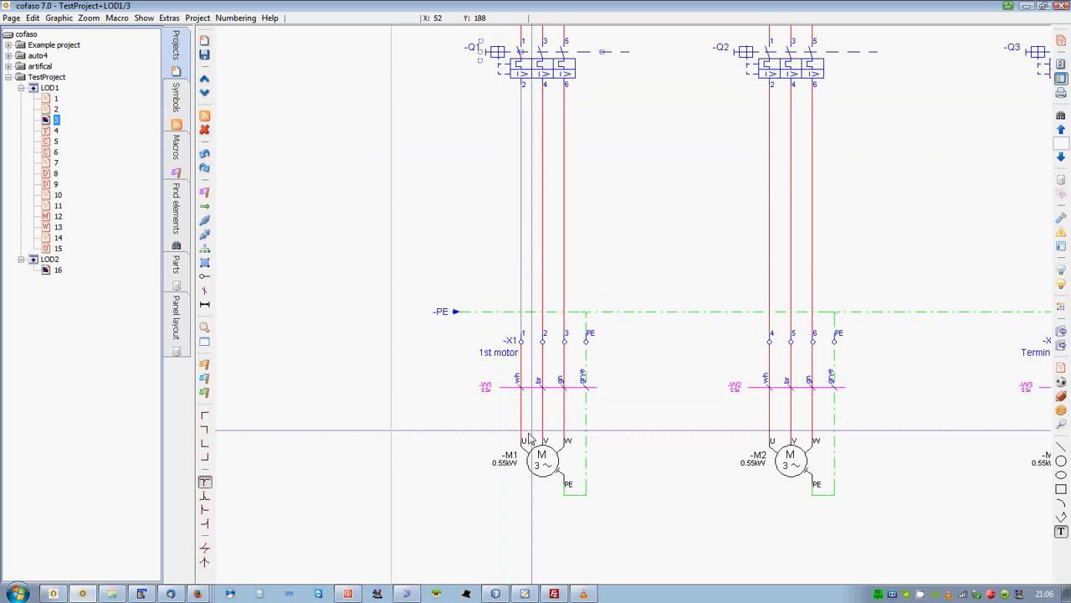
- Compare the X1, W1 and M1 circuit on schematic page 3 with its terminal connection plan on page 7
{"action": "left_click_drag", "start_coordinate": [488, 278], "coordinate": [535, 509]}
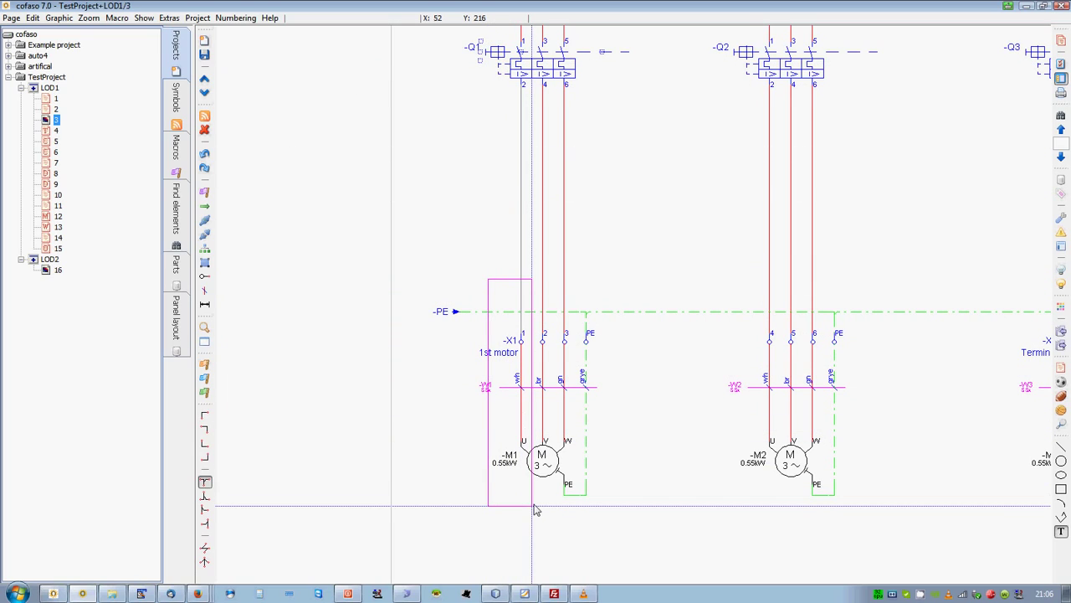
{"action": "left_click", "coordinate": [55, 162]}
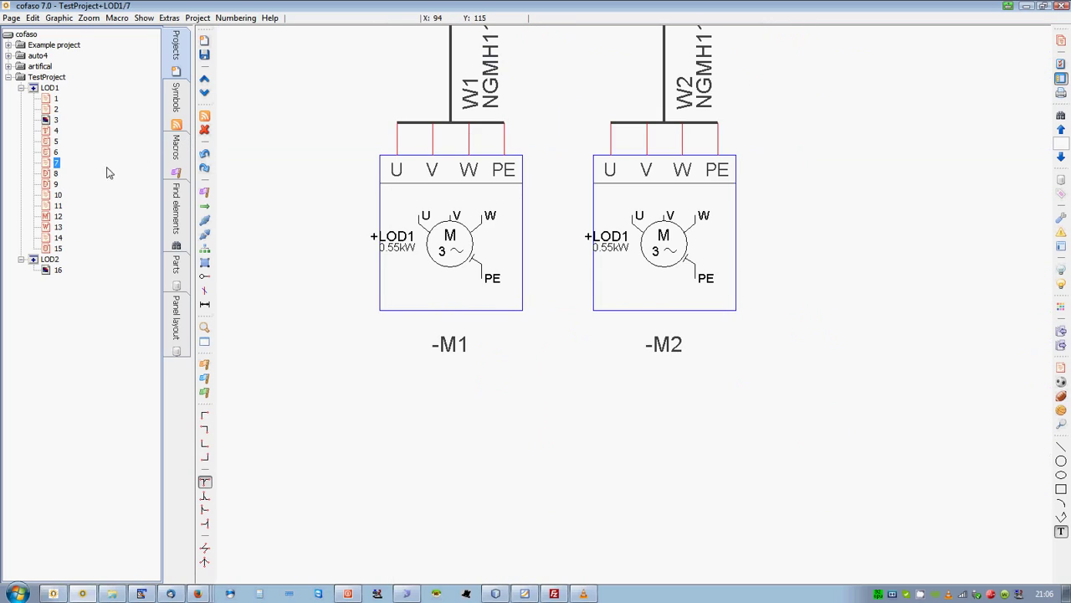
{"action": "scroll", "coordinate": [636, 423], "scroll_direction": "up", "scroll_amount": 3}
{"action": "scroll", "coordinate": [636, 423], "scroll_direction": "down", "scroll_amount": 5}
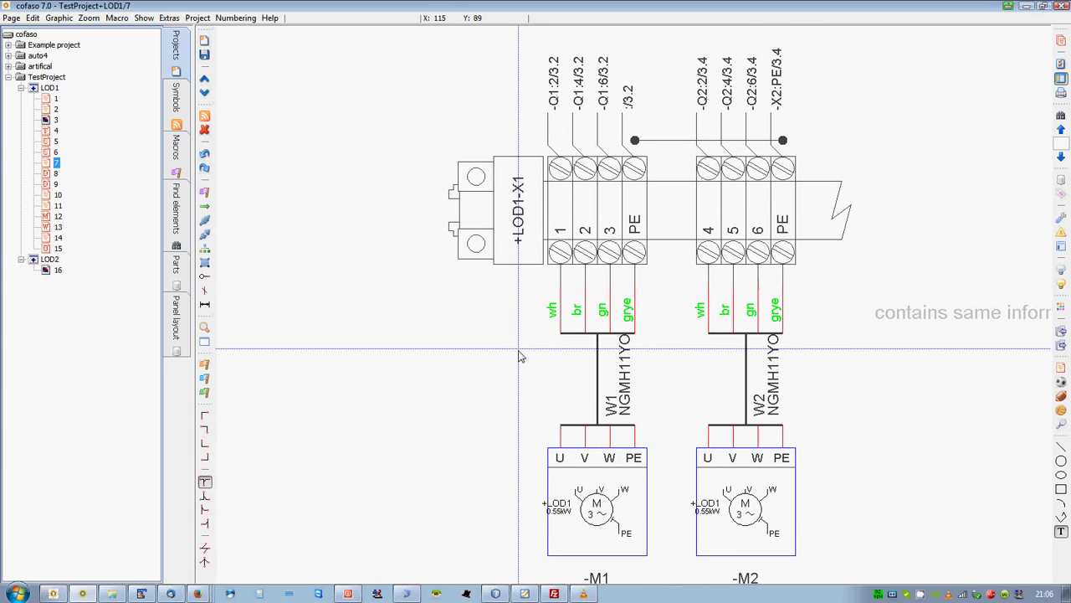
{"action": "scroll", "coordinate": [518, 358], "scroll_direction": "down", "scroll_amount": 1}
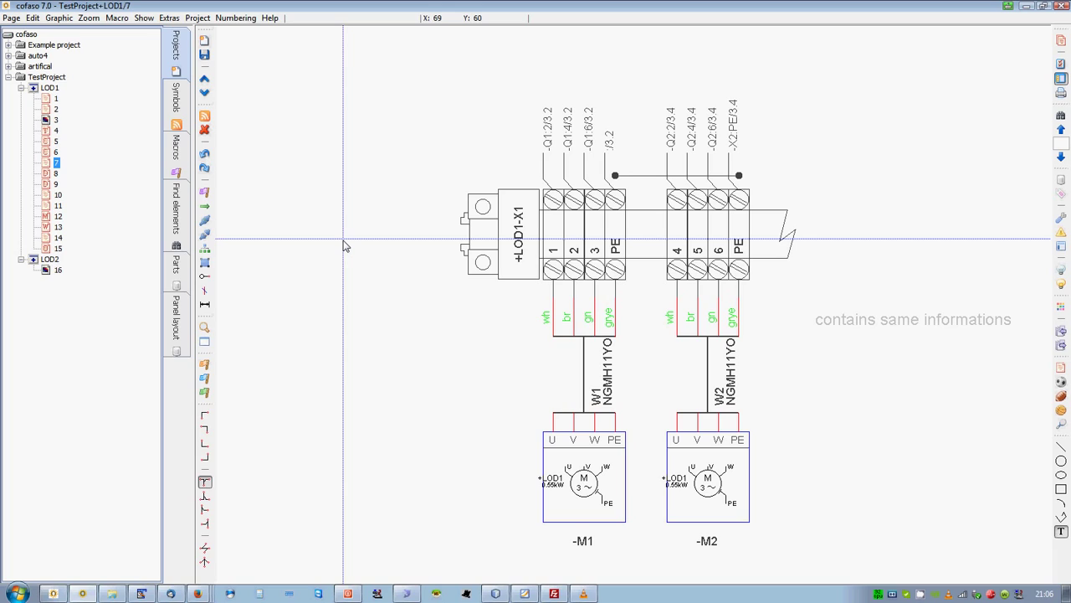
- Examine the device list on page 8, including article designations, device designations, component symbols and cross-references
{"action": "left_click", "coordinate": [205, 95]}
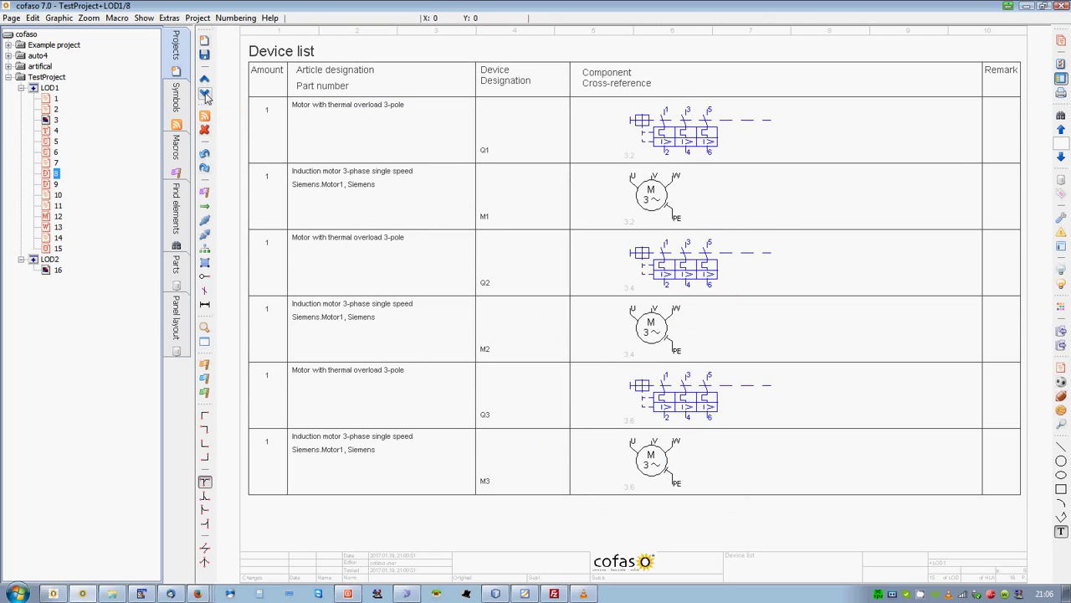
{"action": "scroll", "coordinate": [448, 165], "scroll_direction": "up", "scroll_amount": 3}
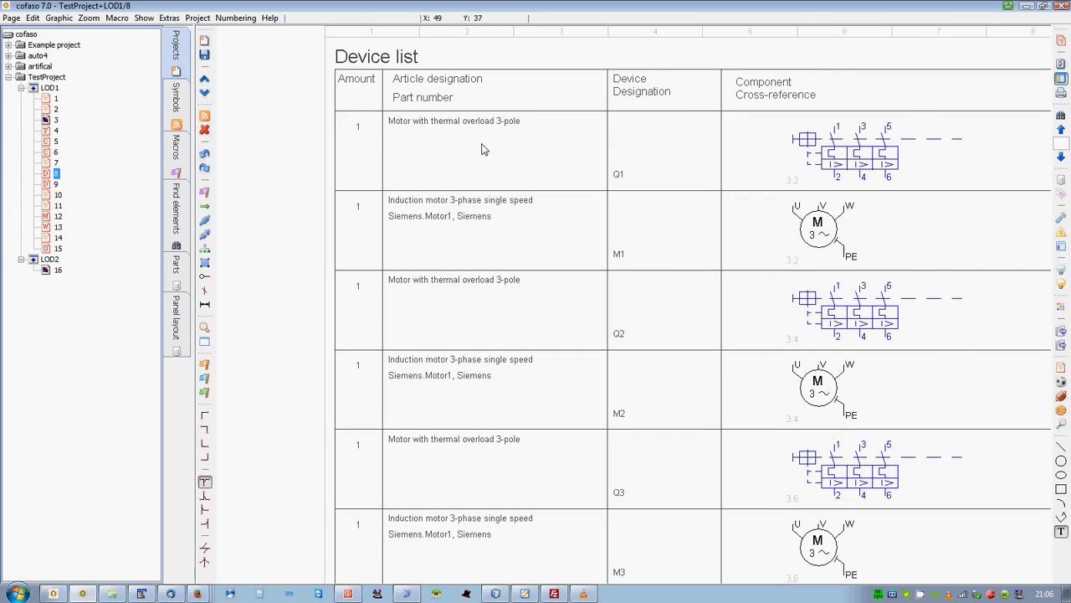
{"action": "left_click_drag", "start_coordinate": [459, 168], "coordinate": [446, 230]}
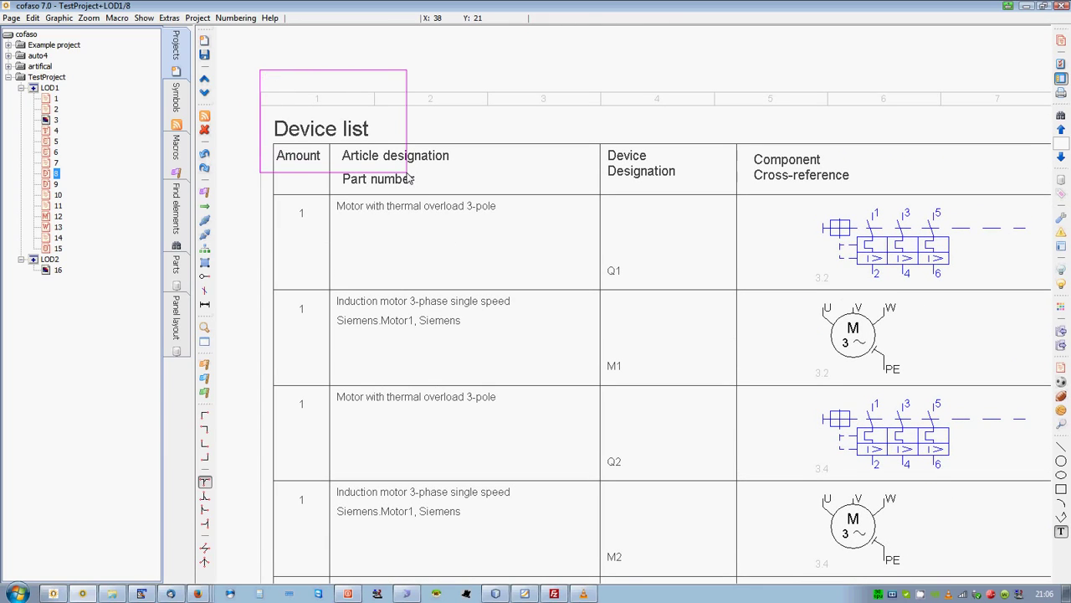
{"action": "left_click_drag", "start_coordinate": [867, 248], "coordinate": [724, 166]}
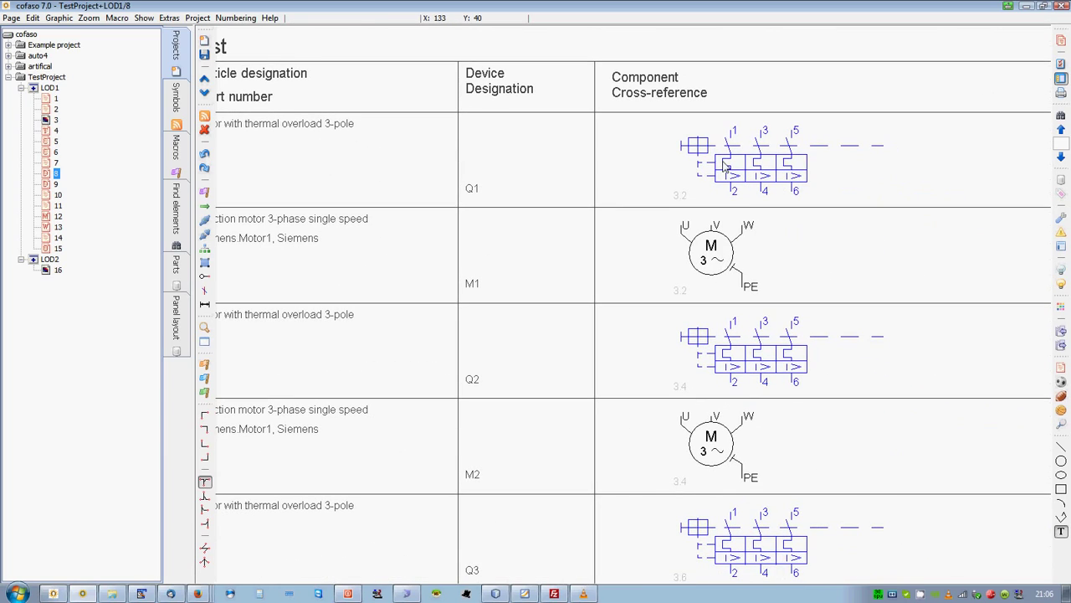
{"action": "scroll", "coordinate": [566, 101], "scroll_direction": "down", "scroll_amount": 1}
{"action": "scroll", "coordinate": [559, 218], "scroll_direction": "down", "scroll_amount": 1}
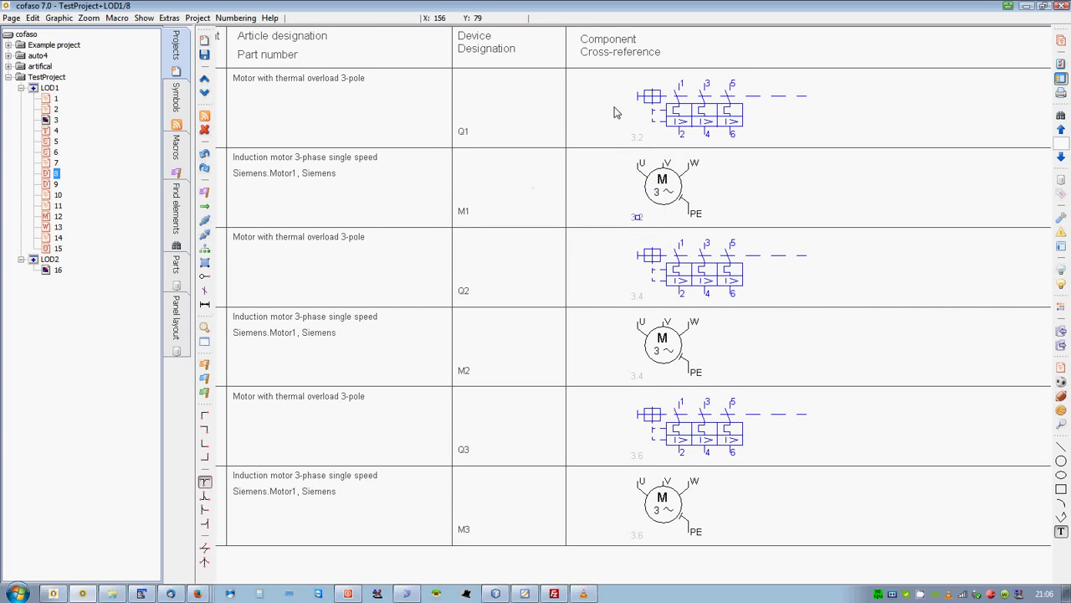
{"action": "left_click_drag", "start_coordinate": [608, 304], "coordinate": [558, 46]}
{"action": "scroll", "coordinate": [559, 48], "scroll_direction": "up", "scroll_amount": 1}
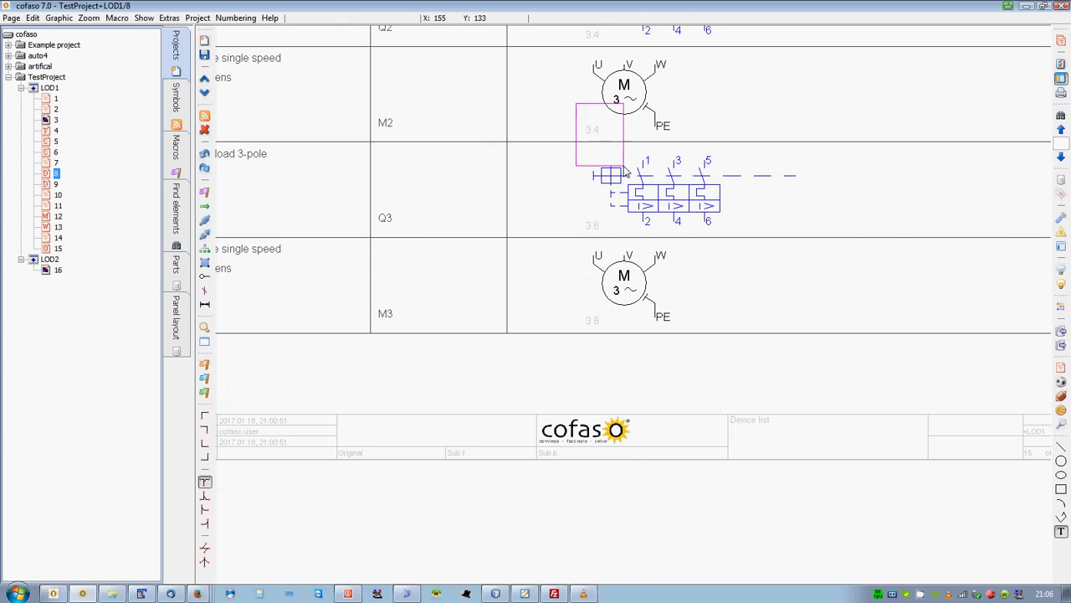
- Check the device list continuation on page 9, then return to page 8 and inspect the entry for Q1
{"action": "left_click", "coordinate": [205, 94]}
{"action": "scroll", "coordinate": [728, 282], "scroll_direction": "up", "scroll_amount": 2}
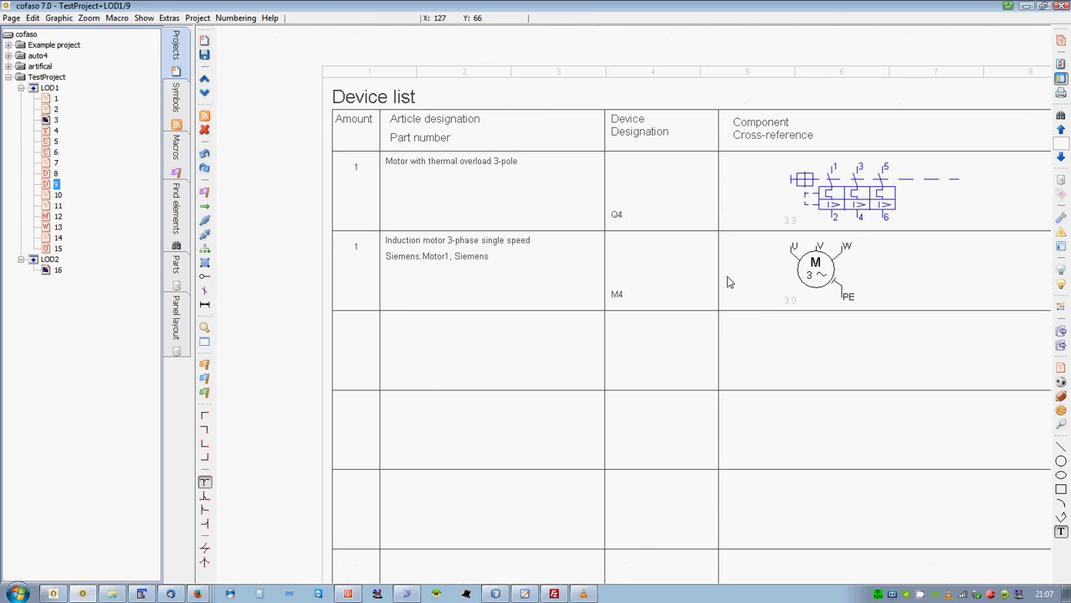
{"action": "left_click", "coordinate": [204, 79]}
{"action": "scroll", "coordinate": [622, 262], "scroll_direction": "down", "scroll_amount": 3}
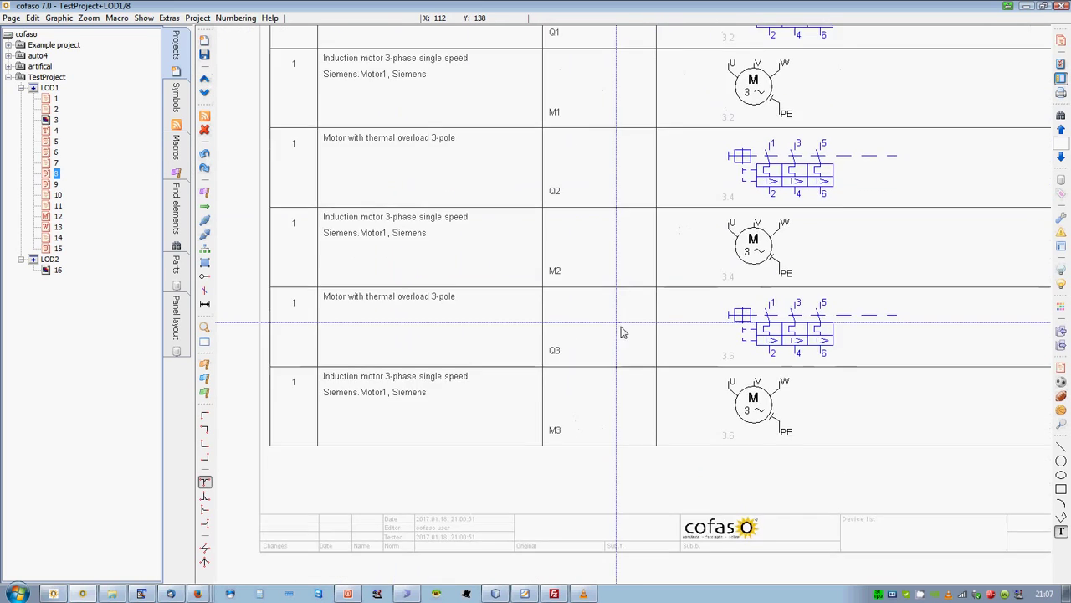
{"action": "scroll", "coordinate": [621, 231], "scroll_direction": "up", "scroll_amount": 2}
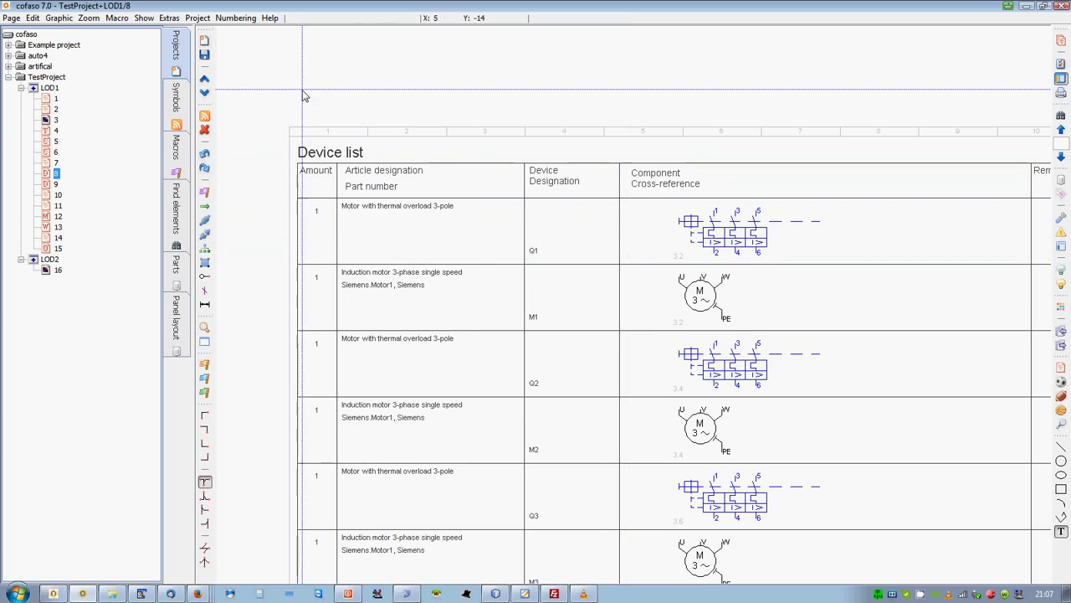
{"action": "left_click_drag", "start_coordinate": [256, 191], "coordinate": [821, 256]}
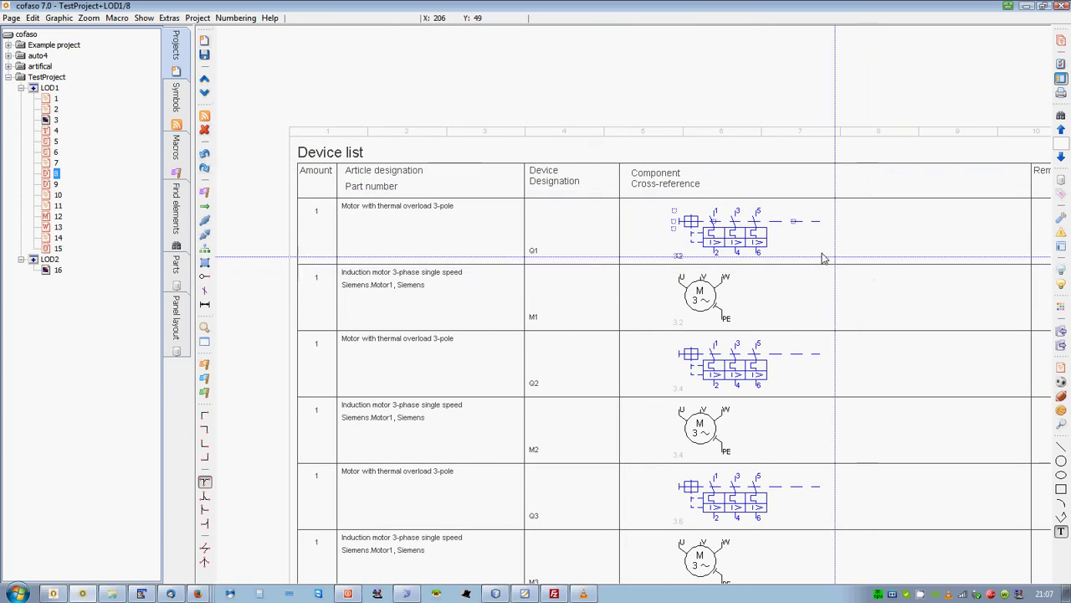
- Add a new schematic page after page 3 in LOD1 and renumber all pages across the complete project
{"action": "left_click", "coordinate": [205, 40]}
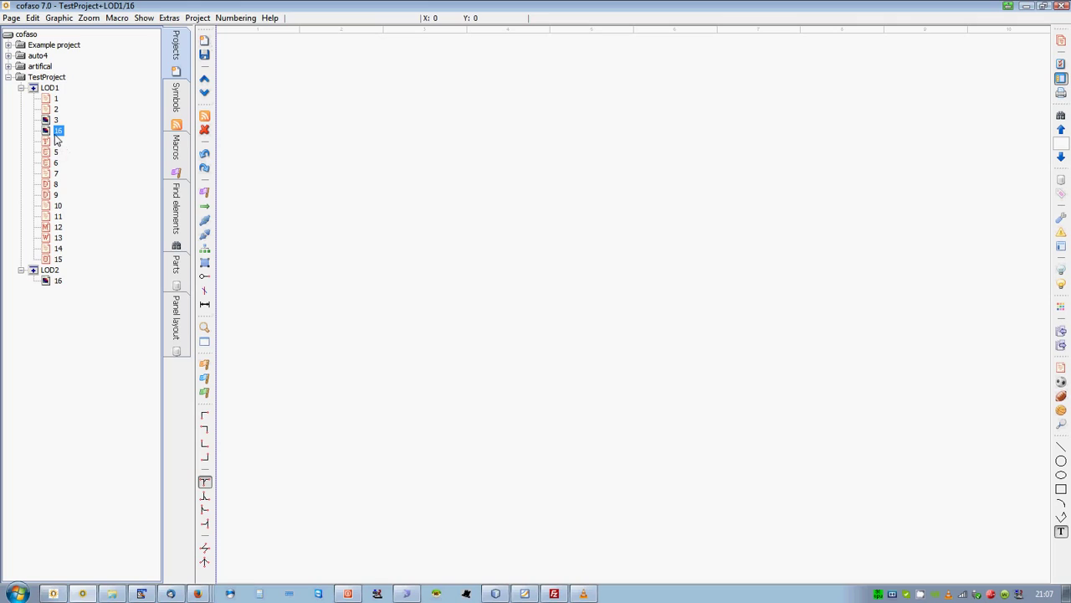
{"action": "left_click", "coordinate": [236, 18]}
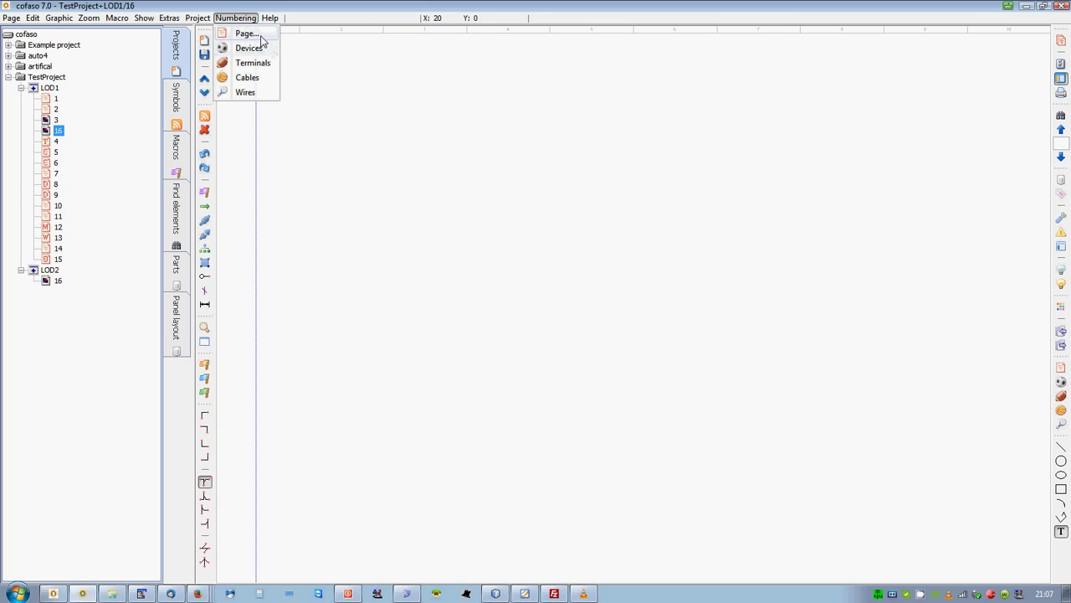
{"action": "left_click", "coordinate": [263, 34]}
{"action": "left_click", "coordinate": [397, 494]}
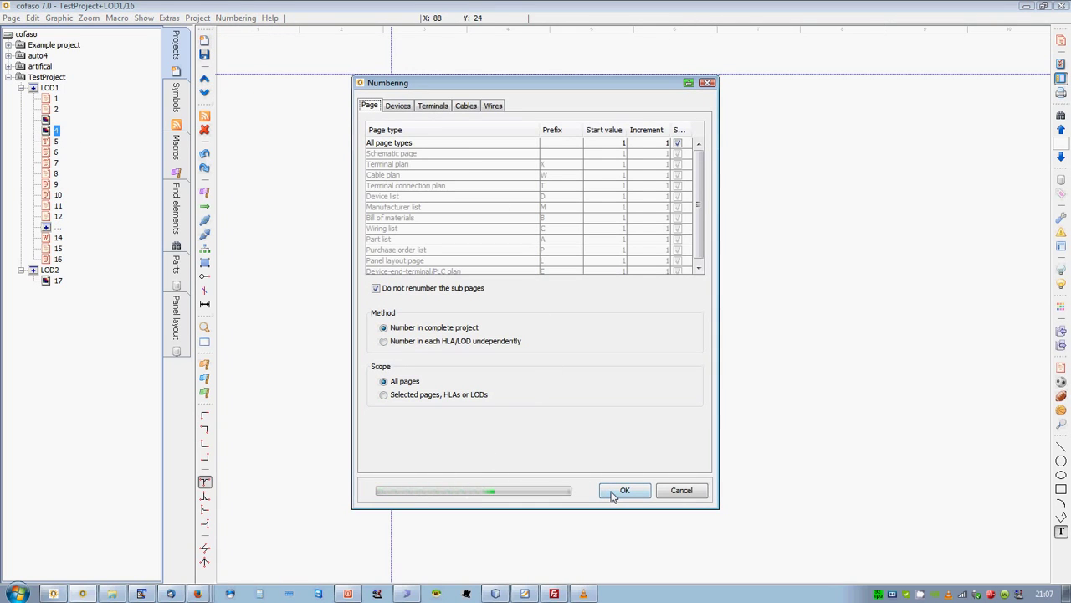
{"action": "left_click", "coordinate": [619, 492]}
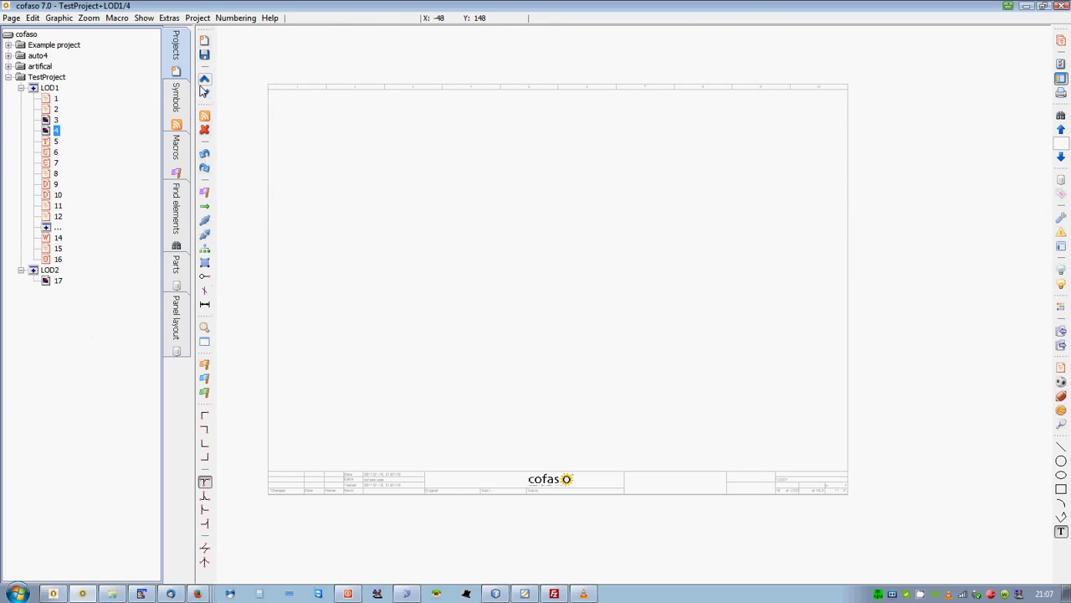
- Place the iec normally open contact S01 on the new page 4 and assign it the designation +LOD1-Q1
{"action": "left_click", "coordinate": [177, 99]}
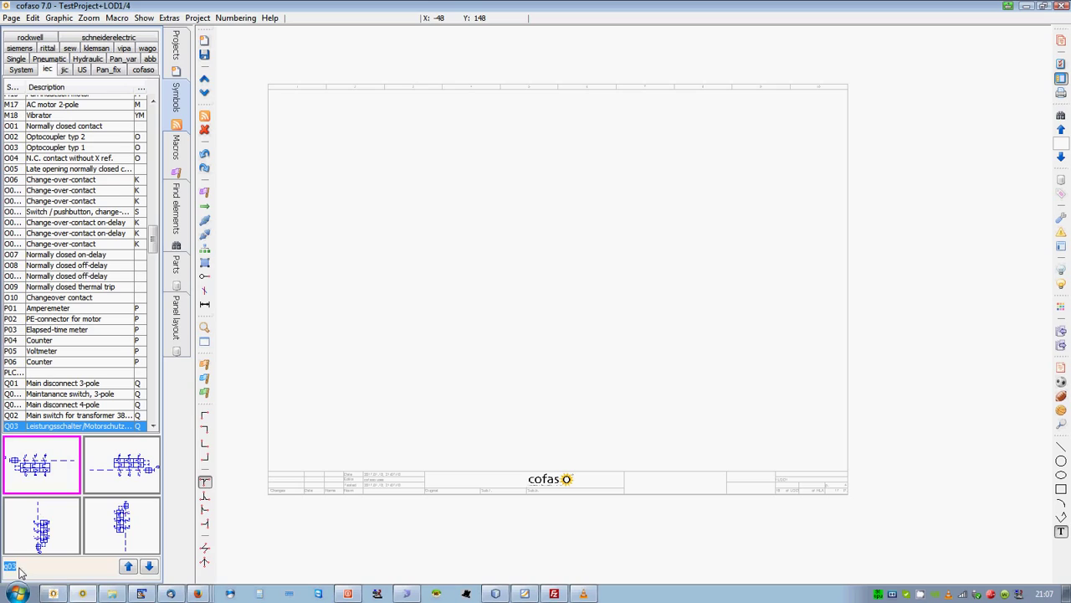
{"action": "type", "text": "s0"}
{"action": "key", "text": "Return"}
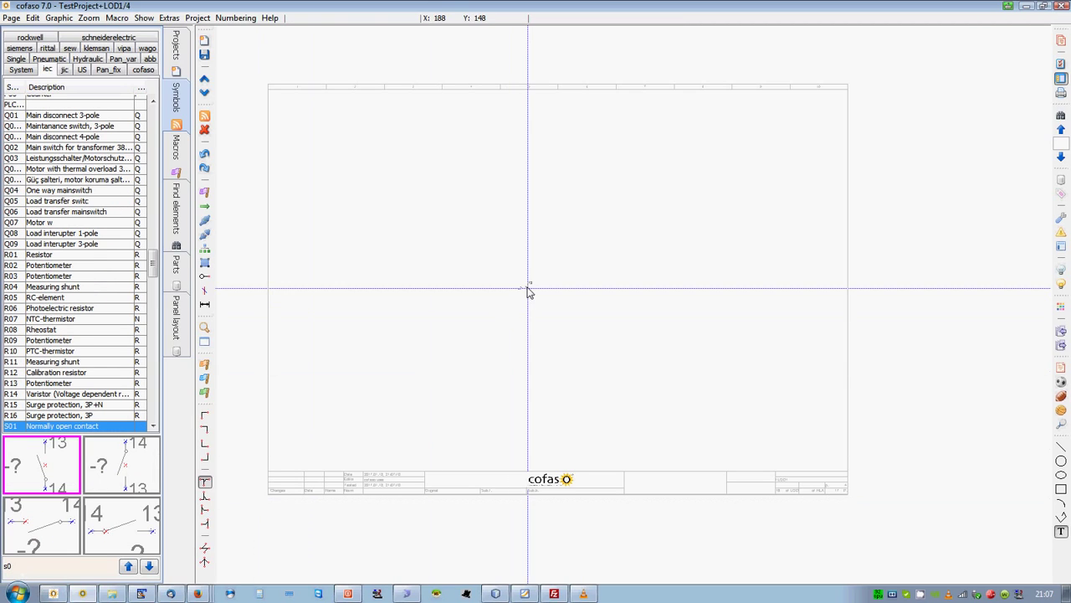
{"action": "scroll", "coordinate": [326, 229], "scroll_direction": "up", "scroll_amount": 2}
{"action": "left_click", "coordinate": [506, 186]}
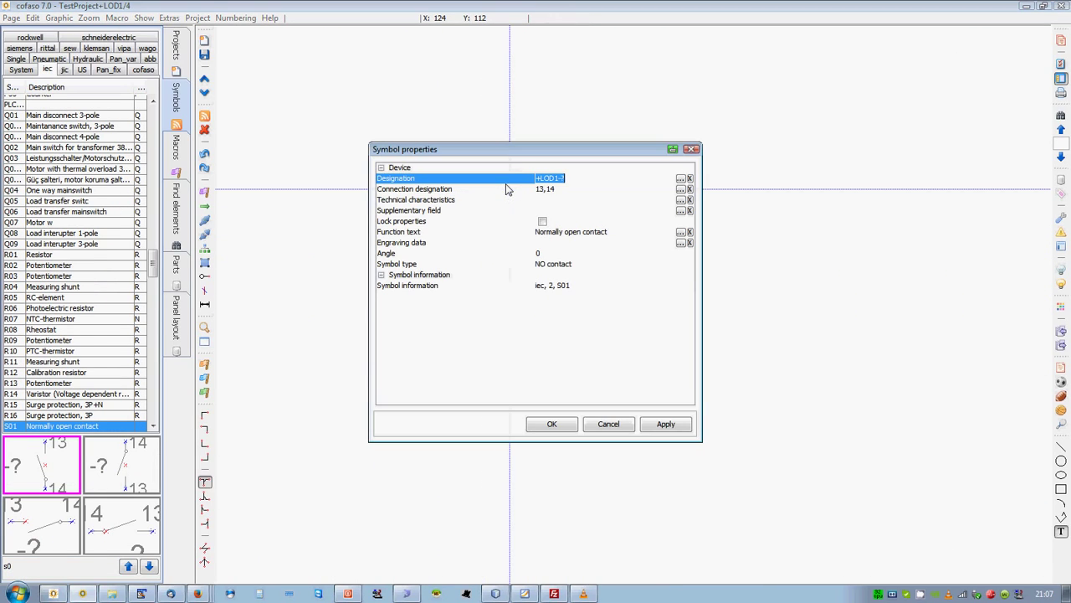
{"action": "left_click", "coordinate": [681, 179]}
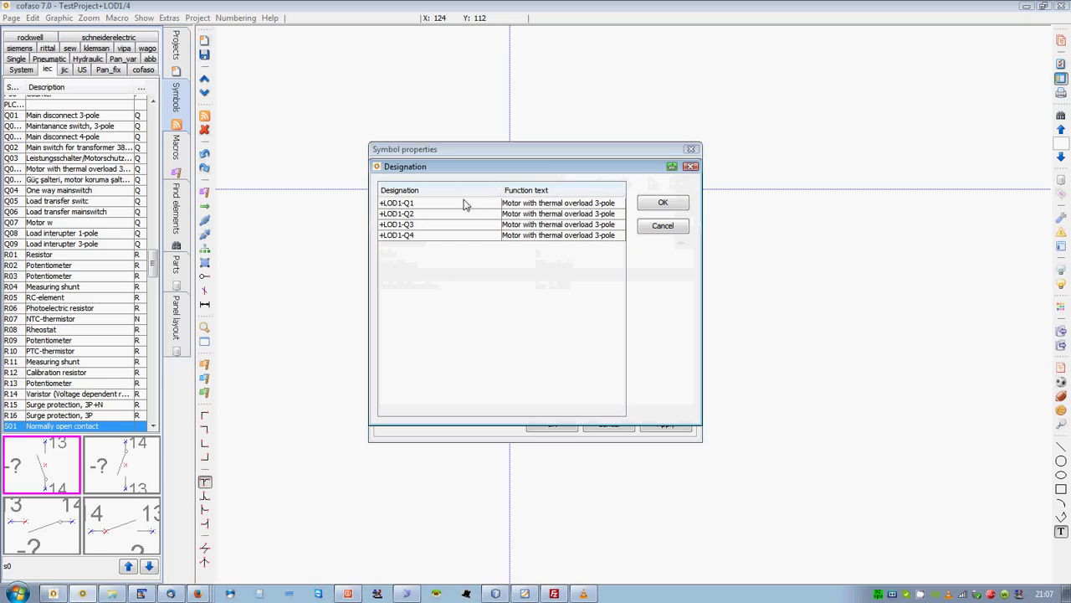
{"action": "left_click", "coordinate": [663, 203]}
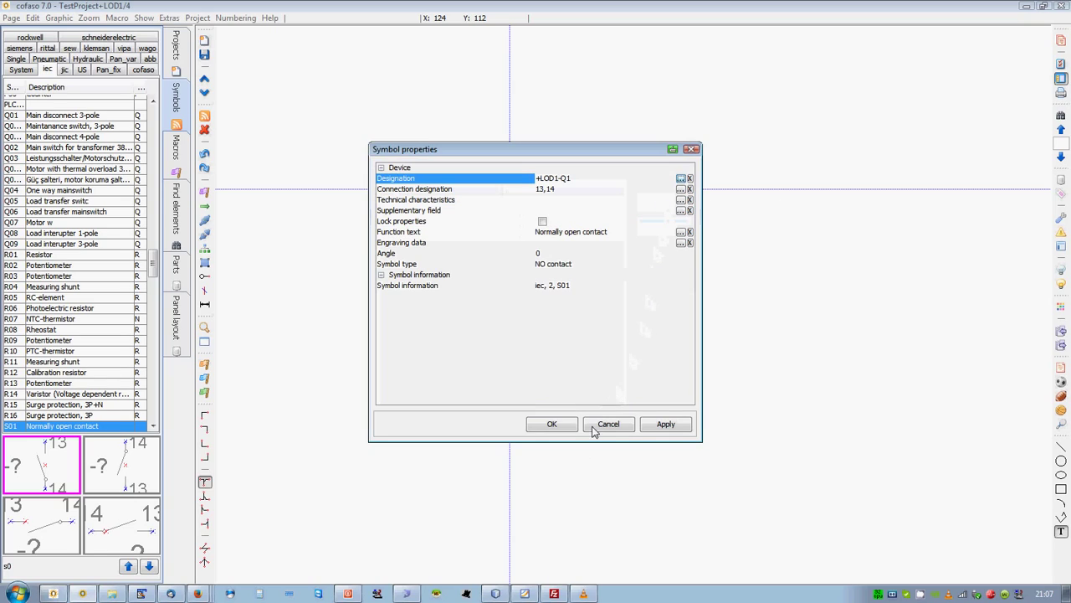
{"action": "left_click", "coordinate": [552, 426]}
{"action": "key", "text": "Escape"}
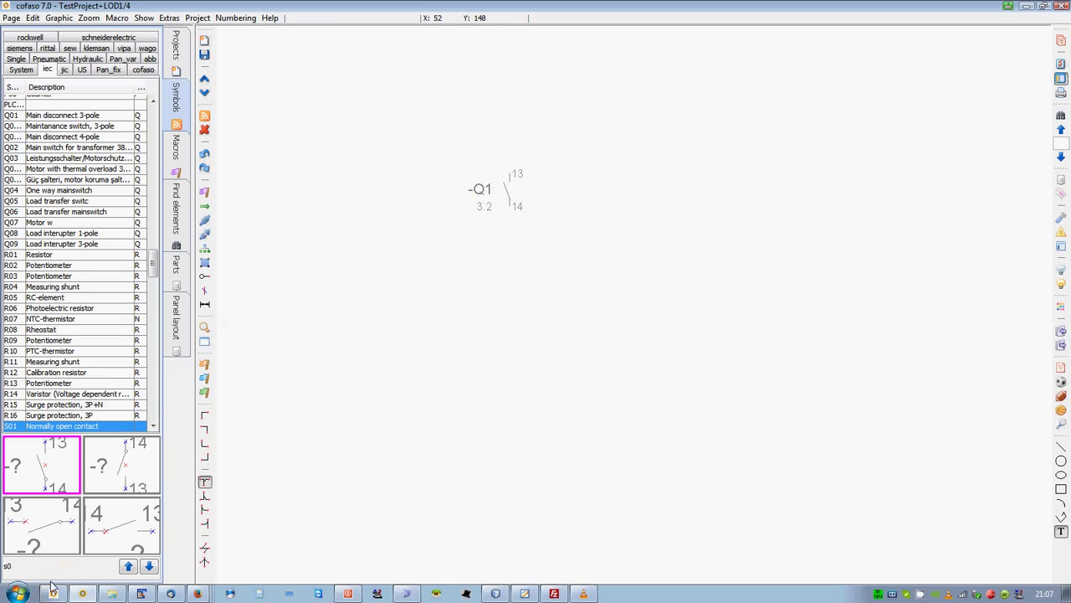
- Place the iec normally closed contact O01 beside the normally open contact and assign it to +LOD1-Q1
{"action": "type", "text": "01"}
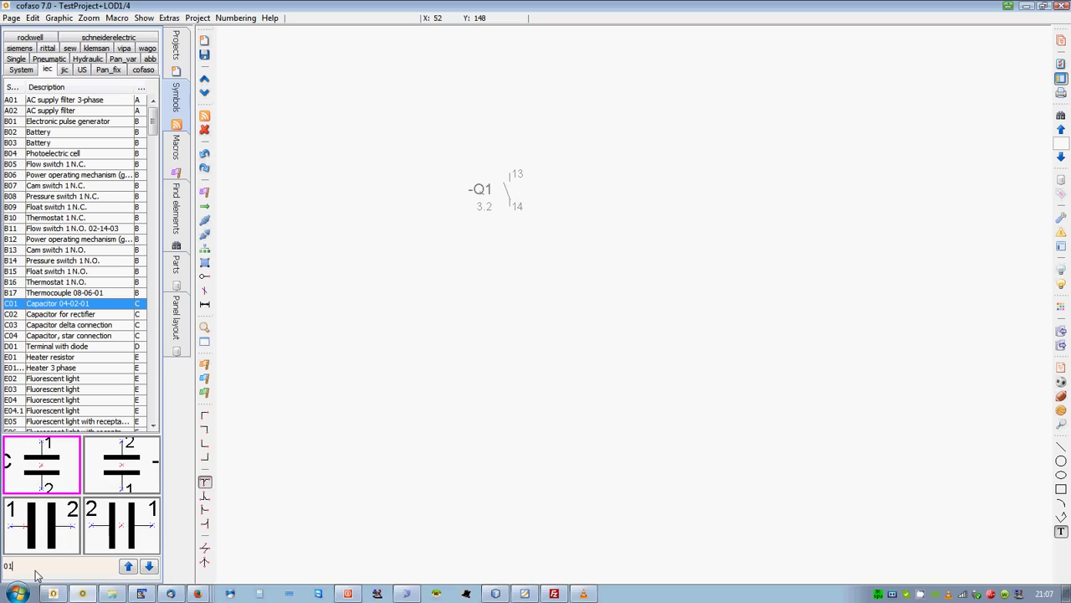
{"action": "key", "text": "BackSpace"}
{"action": "key", "text": "BackSpace"}
{"action": "type", "text": "o"}
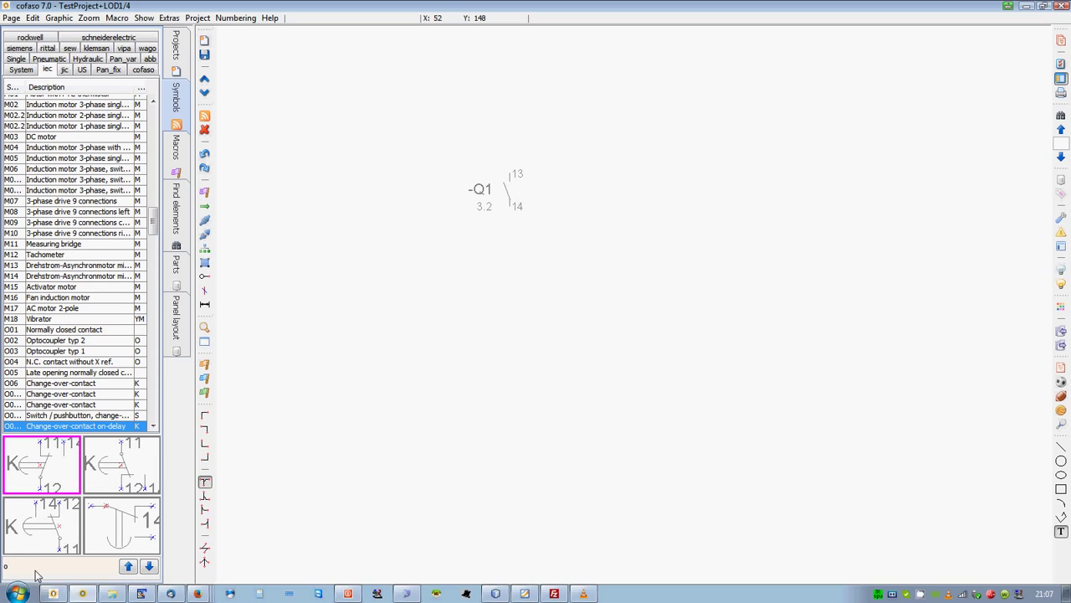
{"action": "type", "text": "01"}
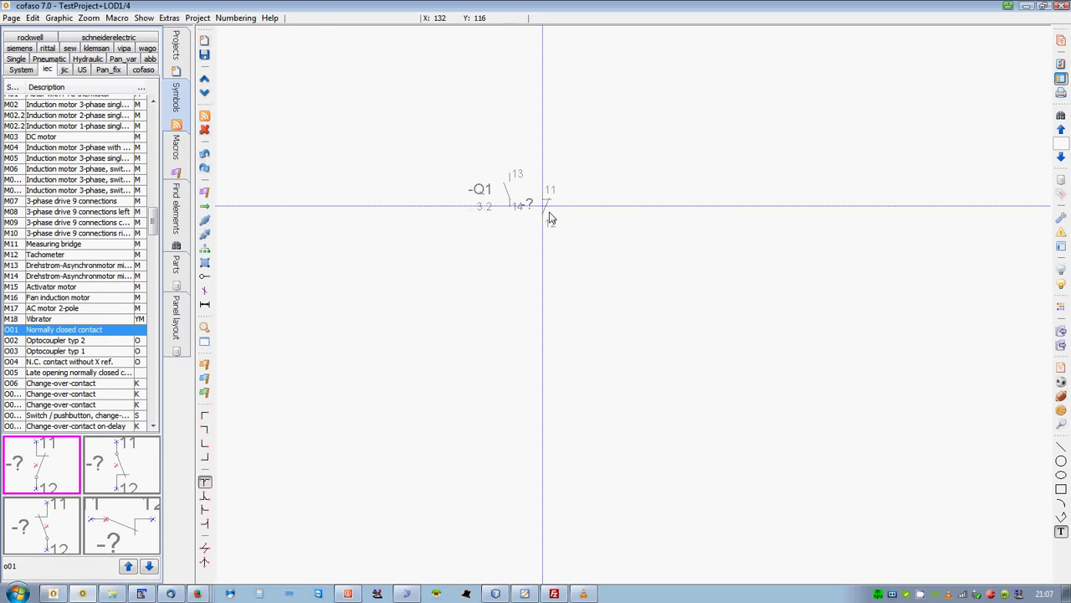
{"action": "left_click", "coordinate": [646, 188]}
{"action": "left_click", "coordinate": [682, 179]}
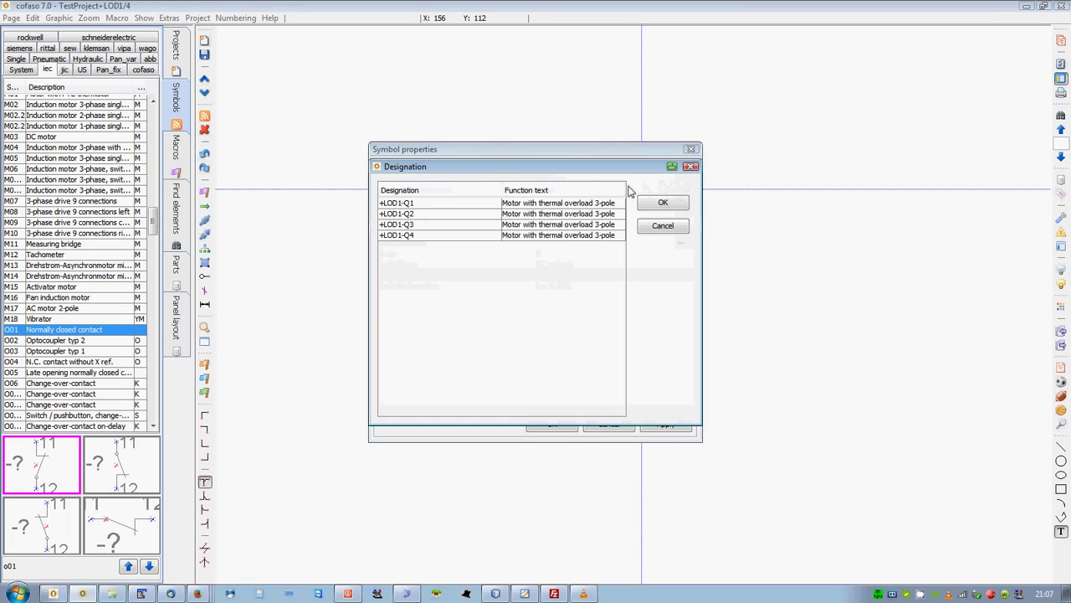
{"action": "left_click", "coordinate": [661, 226]}
{"action": "left_click", "coordinate": [553, 425]}
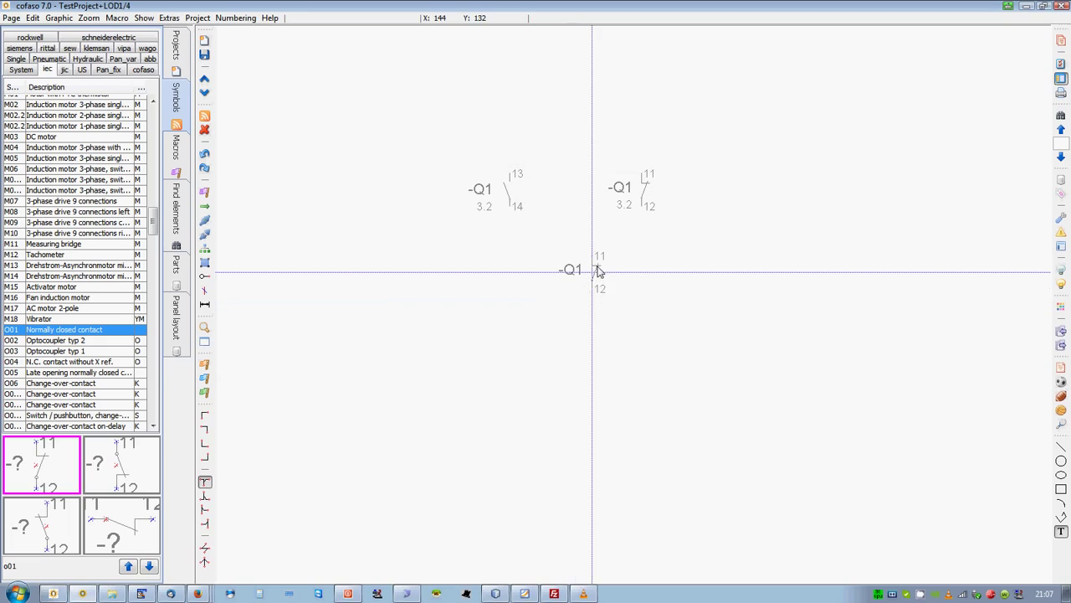
- Follow the cross-reference of the normally open Q1 contact to its main device on page 3, saving the modified page 4
{"action": "scroll", "coordinate": [598, 267], "scroll_direction": "down", "scroll_amount": 1}
{"action": "scroll", "coordinate": [533, 280], "scroll_direction": "up", "scroll_amount": 1}
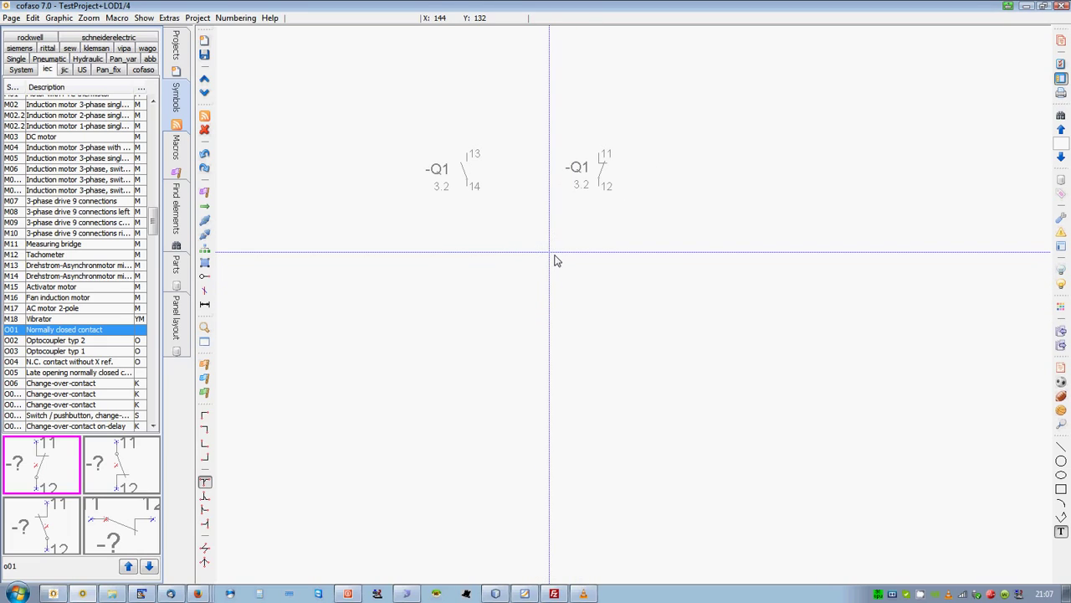
{"action": "scroll", "coordinate": [553, 258], "scroll_direction": "up", "scroll_amount": 2}
{"action": "left_click_drag", "start_coordinate": [539, 190], "coordinate": [591, 284]}
{"action": "left_click", "coordinate": [470, 223]}
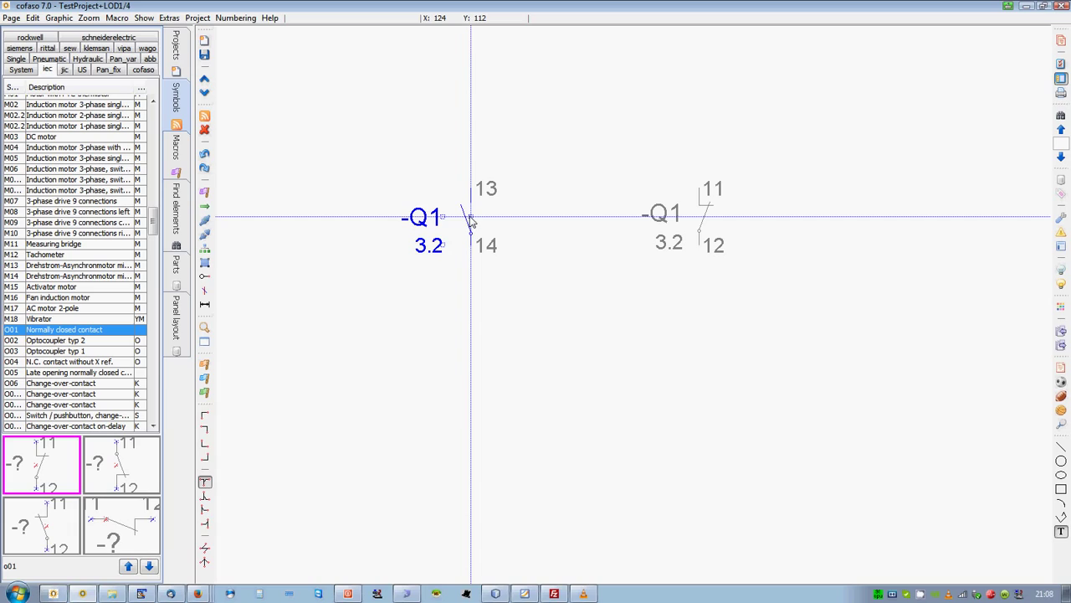
{"action": "double_click", "coordinate": [471, 218]}
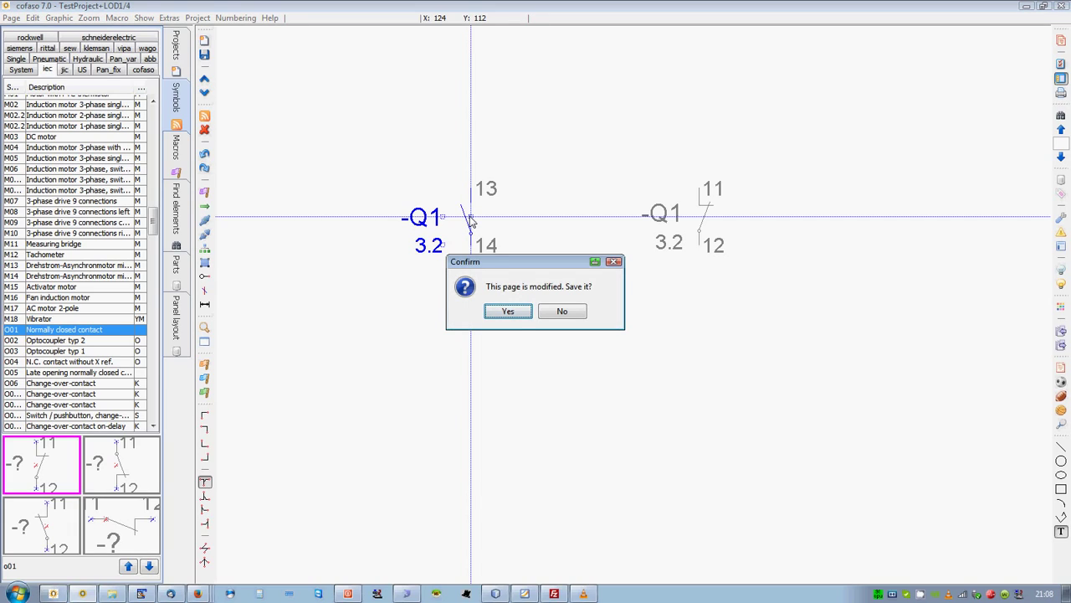
{"action": "left_click", "coordinate": [508, 311]}
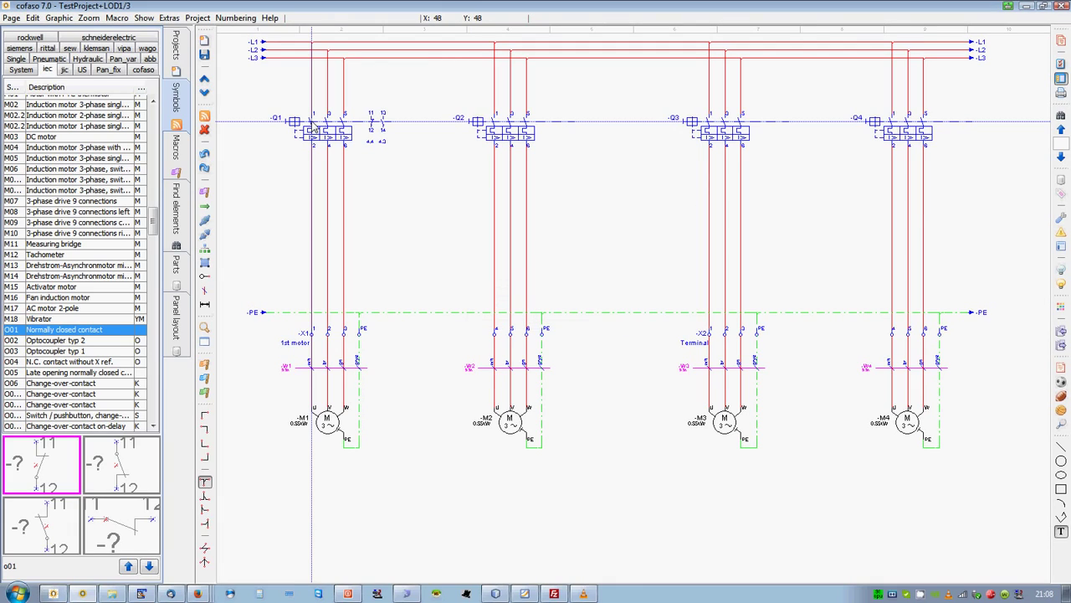
- Switch between pages 3 and 4 to compare the cross-references of motor protection switch Q1 and its auxiliary contacts
{"action": "key", "text": "Page_Down"}
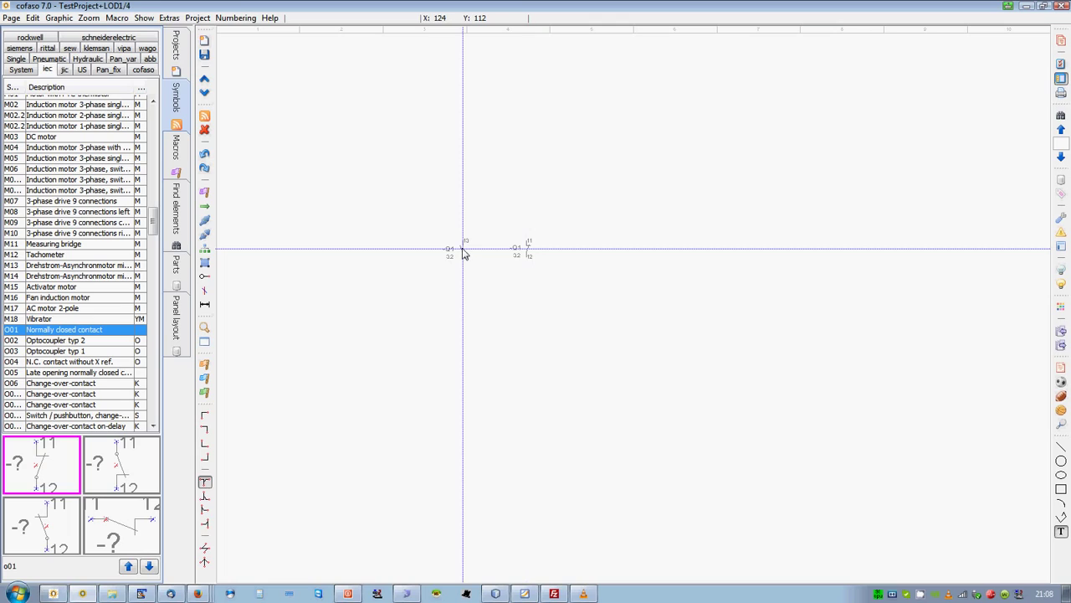
{"action": "key", "text": "Page_Up"}
{"action": "key", "text": "Page_Down"}
{"action": "key", "text": "Page_Up"}
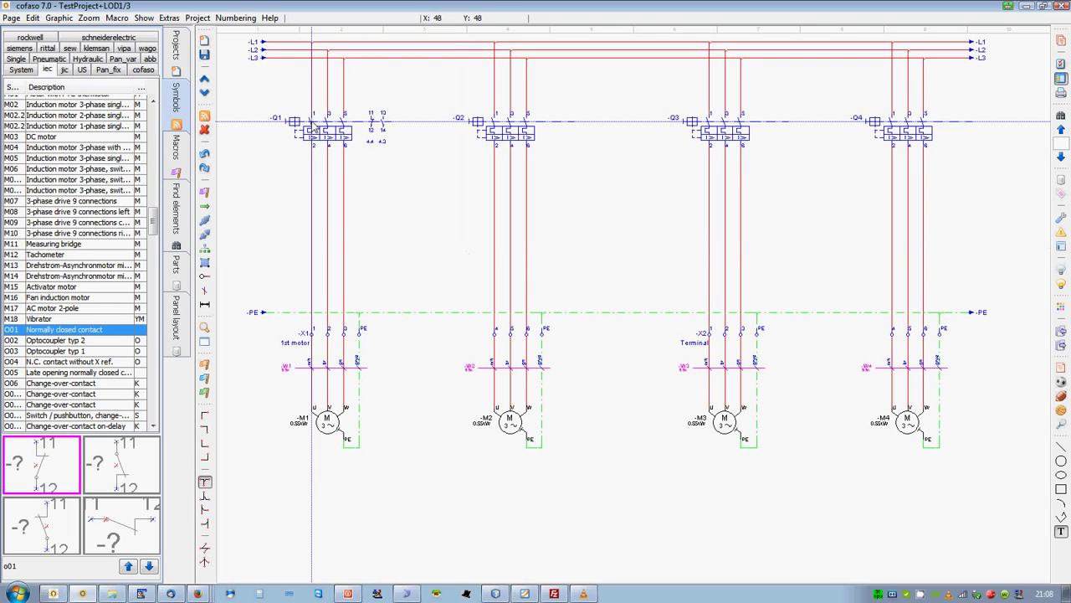
- Change the project parameters so the cross-references under symbols are displayed vertically, and check them beneath Q1's auxiliary contacts
{"action": "scroll", "coordinate": [354, 109], "scroll_direction": "up", "scroll_amount": 3}
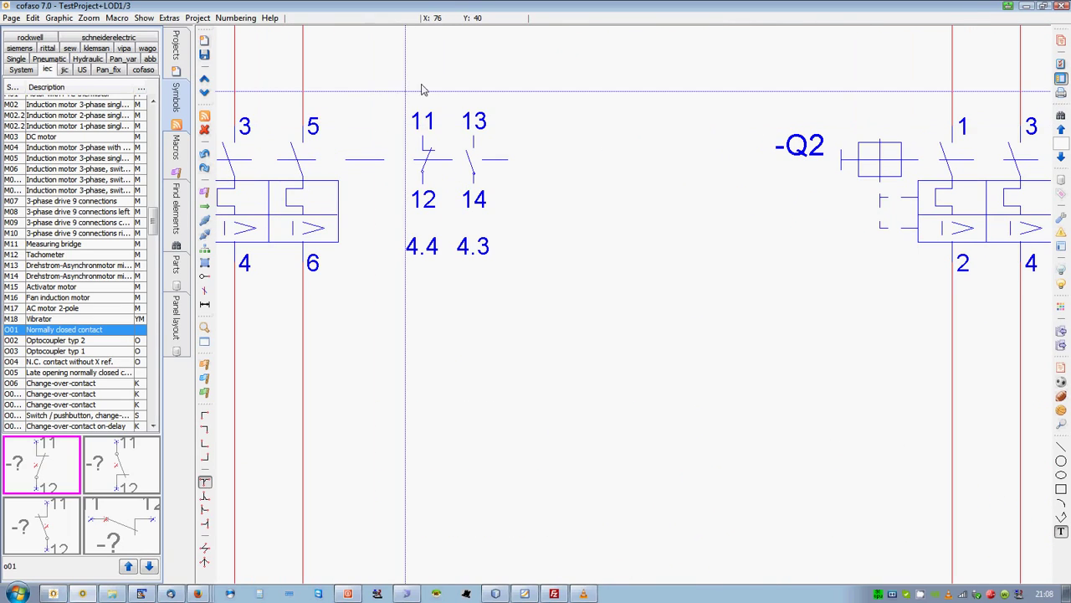
{"action": "left_click_drag", "start_coordinate": [529, 336], "coordinate": [389, 89]}
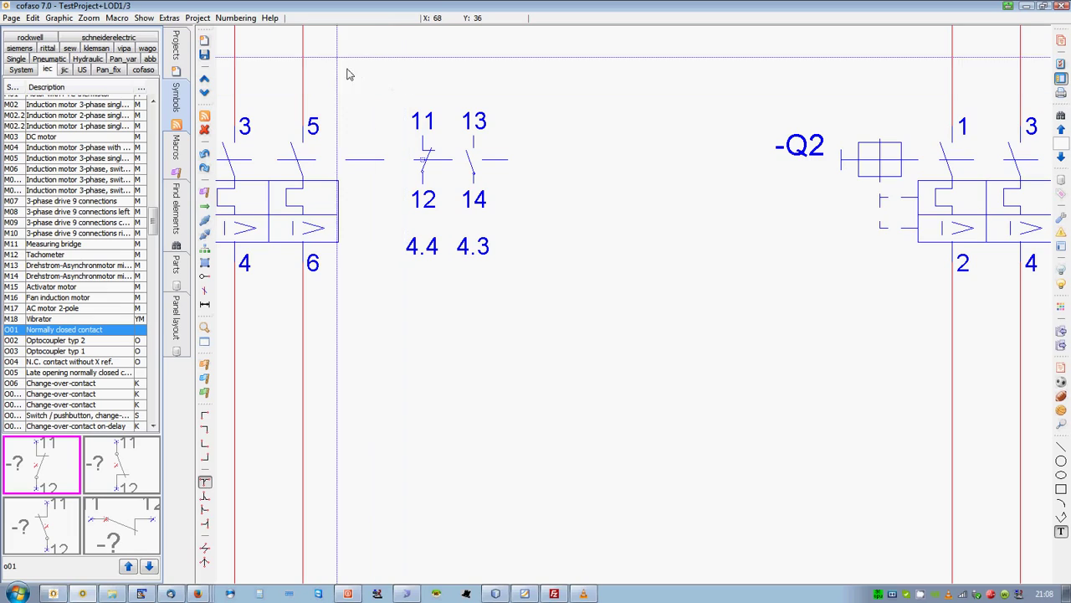
{"action": "left_click", "coordinate": [195, 18]}
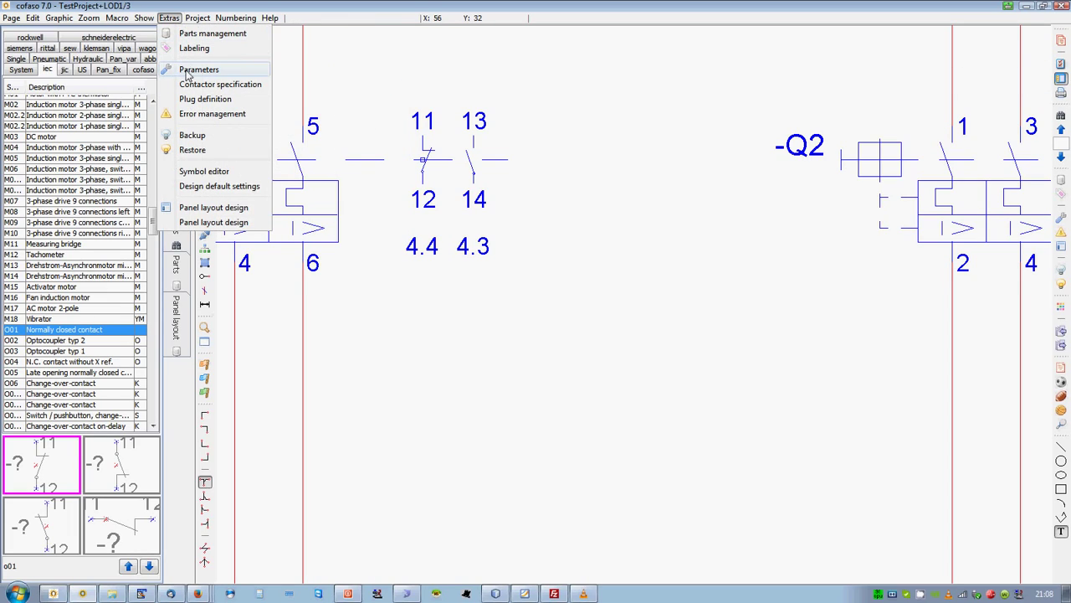
{"action": "left_click", "coordinate": [186, 72]}
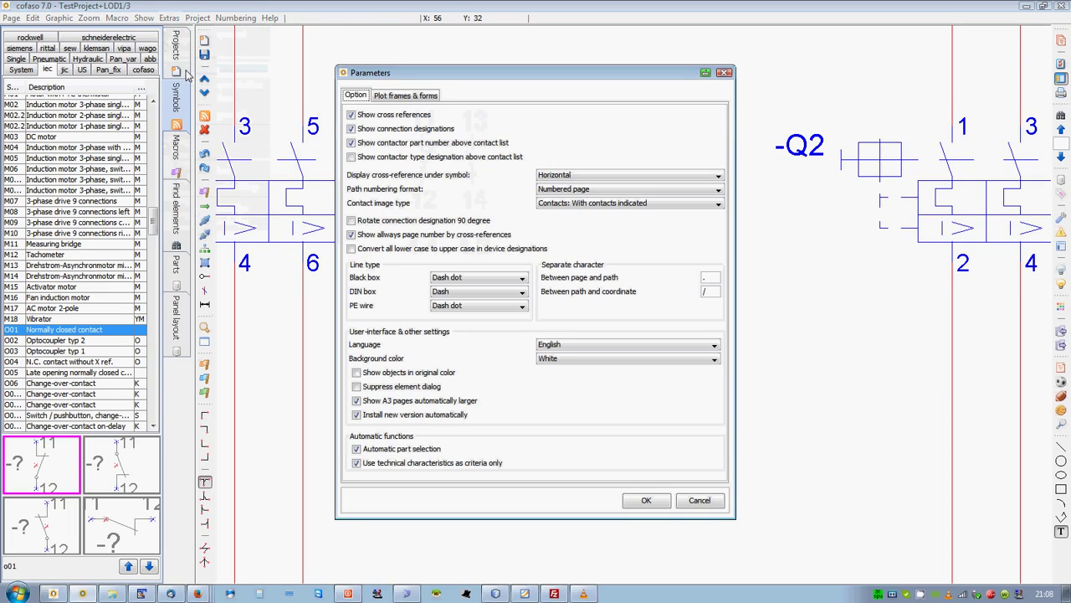
{"action": "left_click", "coordinate": [566, 176]}
{"action": "left_click", "coordinate": [568, 192]}
{"action": "left_click", "coordinate": [637, 505]}
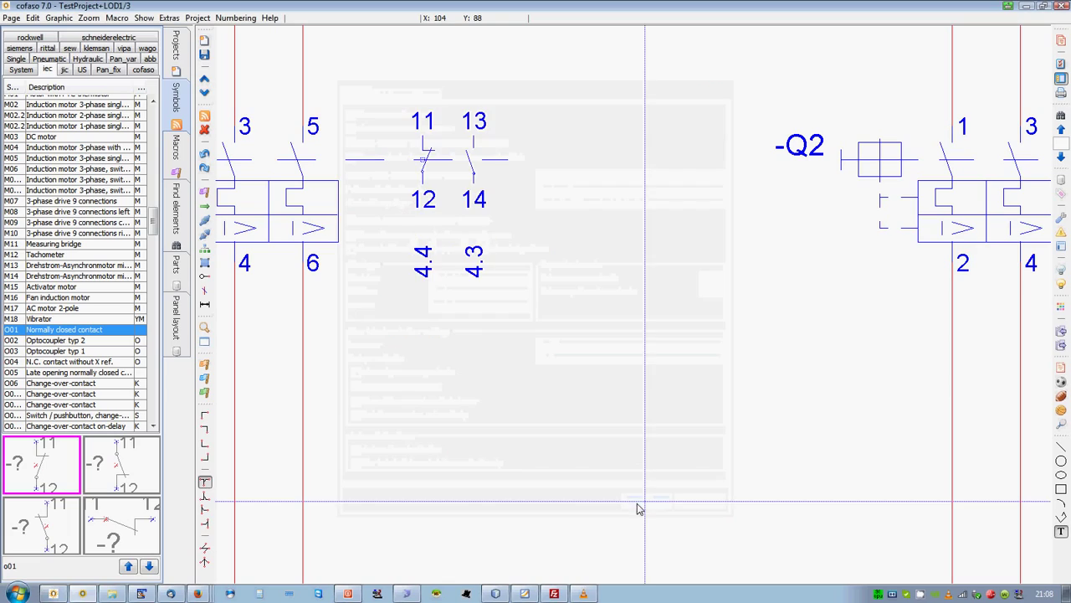
{"action": "scroll", "coordinate": [413, 298], "scroll_direction": "up", "scroll_amount": 3}
{"action": "left_click_drag", "start_coordinate": [579, 368], "coordinate": [380, 180]}
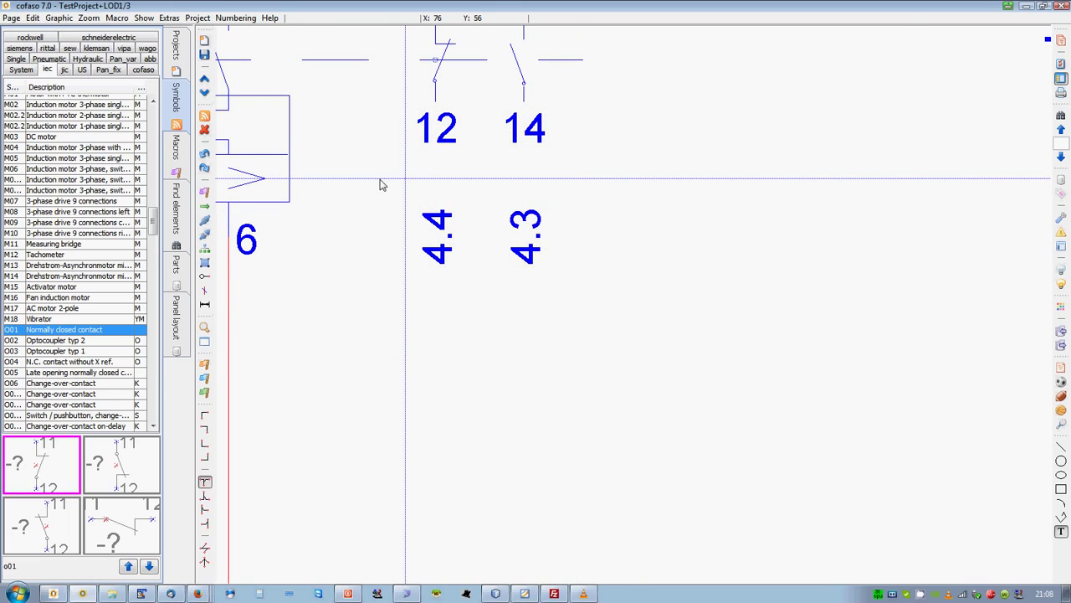
{"action": "scroll", "coordinate": [380, 184], "scroll_direction": "down", "scroll_amount": 2}
- Examine the device list on pages 9 and 10 and the manufacturer list on page 11
{"action": "left_click", "coordinate": [179, 57]}
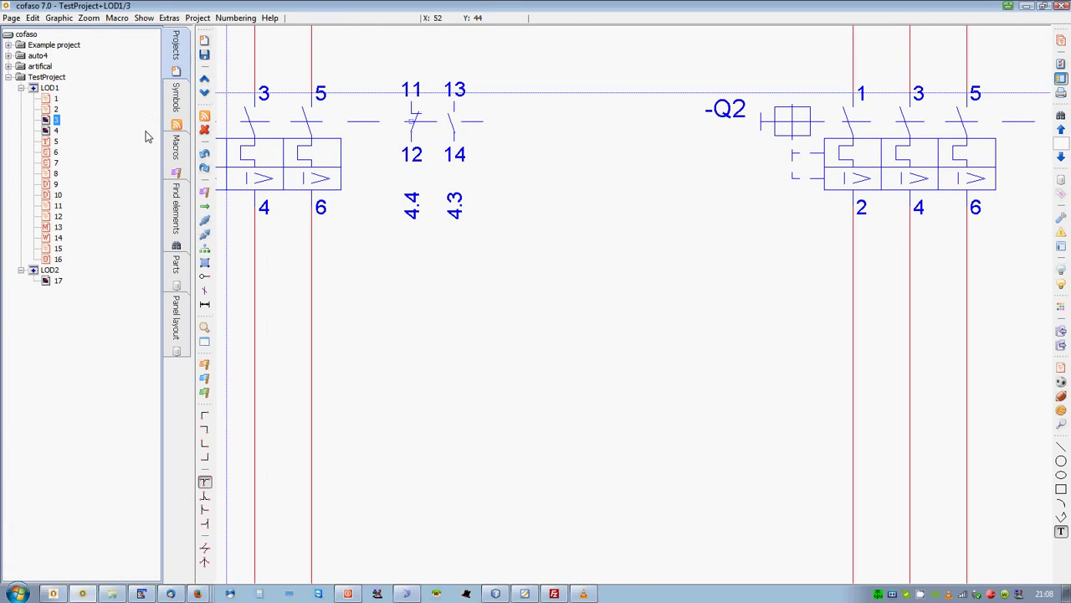
{"action": "left_click", "coordinate": [52, 184]}
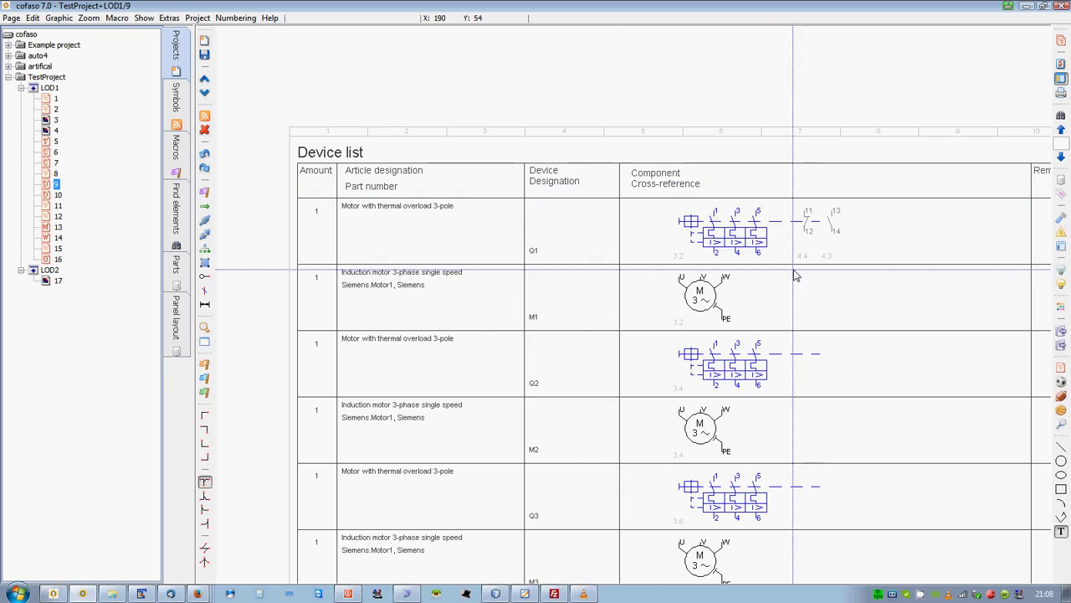
{"action": "scroll", "coordinate": [868, 264], "scroll_direction": "up", "scroll_amount": 2}
{"action": "left_click_drag", "start_coordinate": [865, 316], "coordinate": [659, 83]}
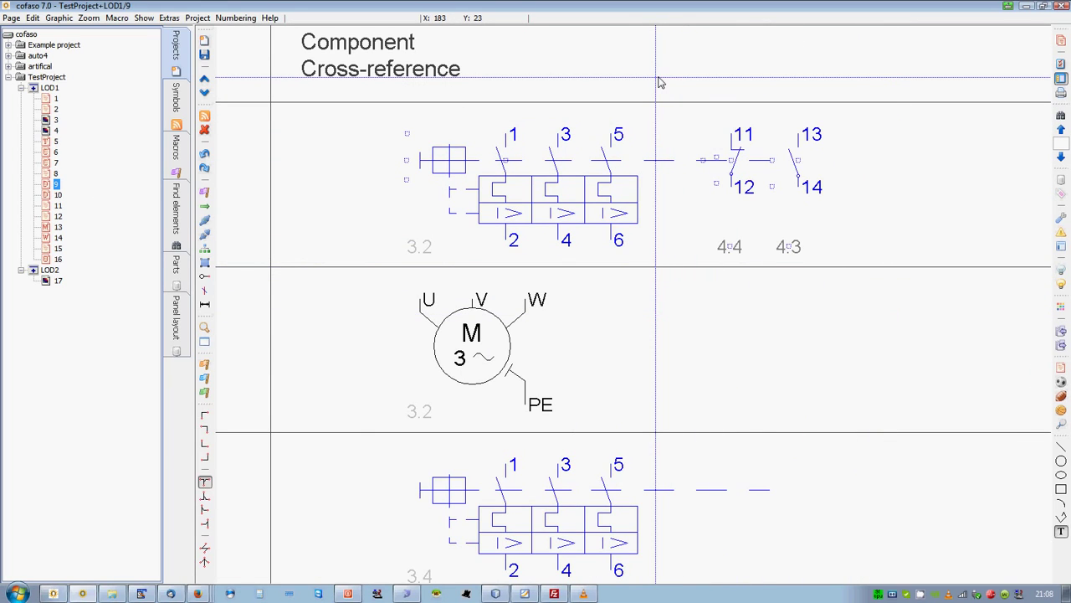
{"action": "scroll", "coordinate": [657, 83], "scroll_direction": "down", "scroll_amount": 3}
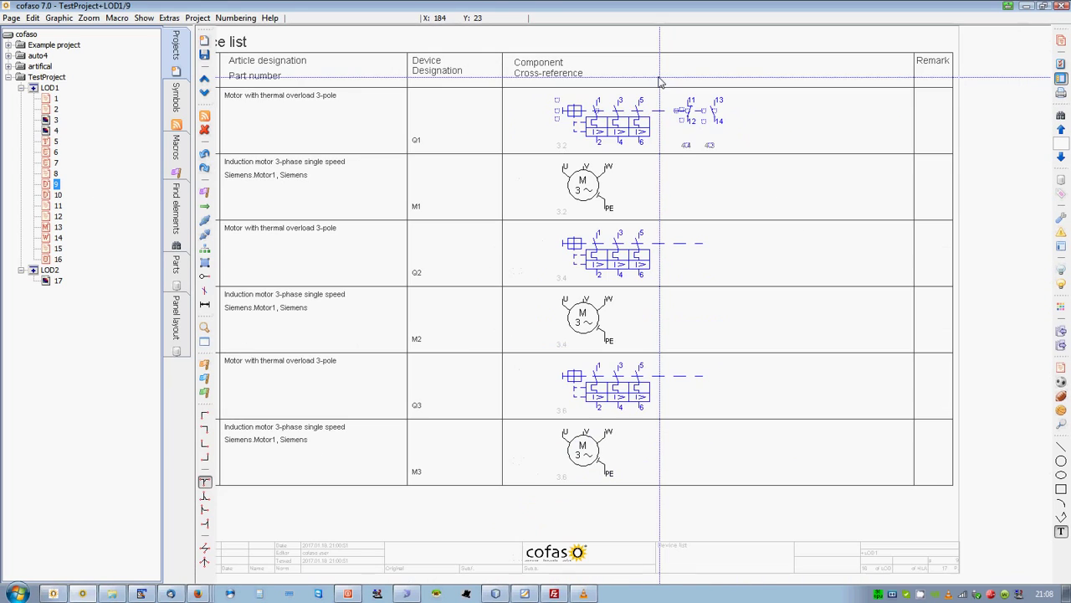
{"action": "left_click", "coordinate": [656, 142]}
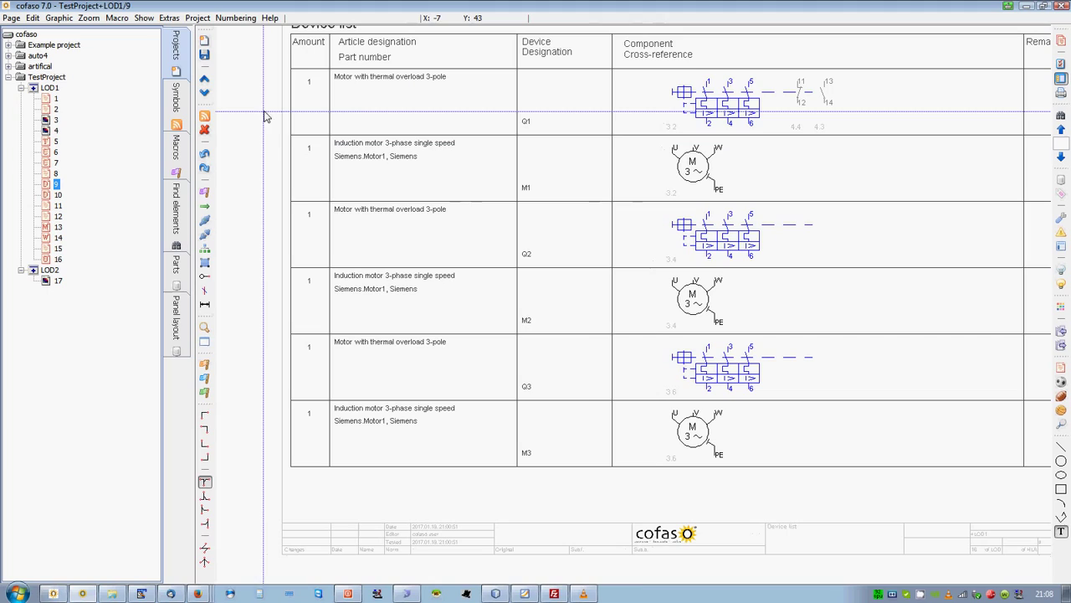
{"action": "left_click", "coordinate": [204, 95]}
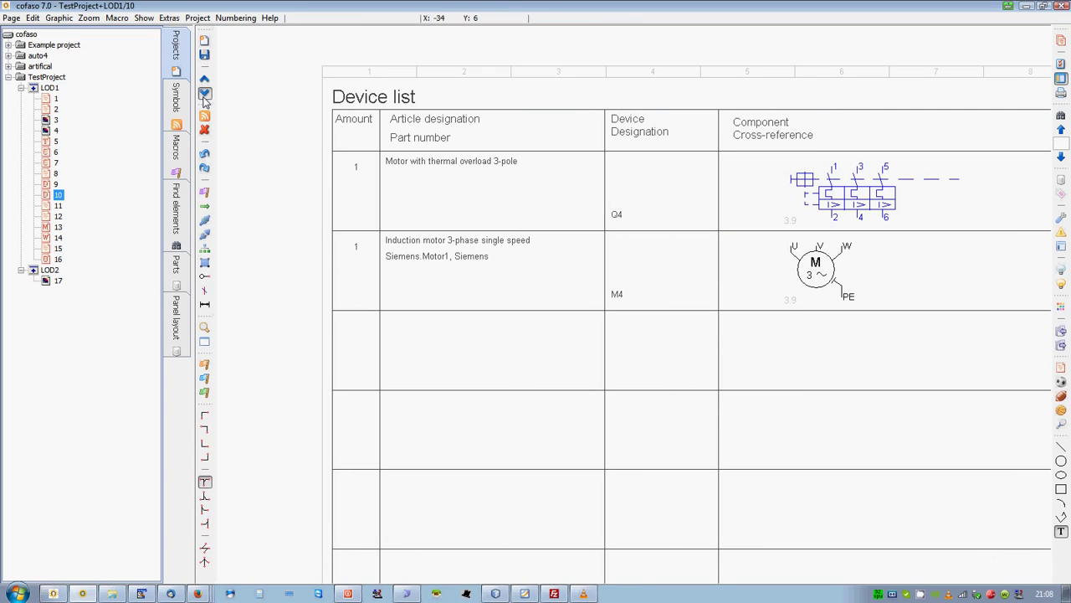
{"action": "left_click", "coordinate": [204, 93]}
{"action": "scroll", "coordinate": [389, 255], "scroll_direction": "up", "scroll_amount": 3}
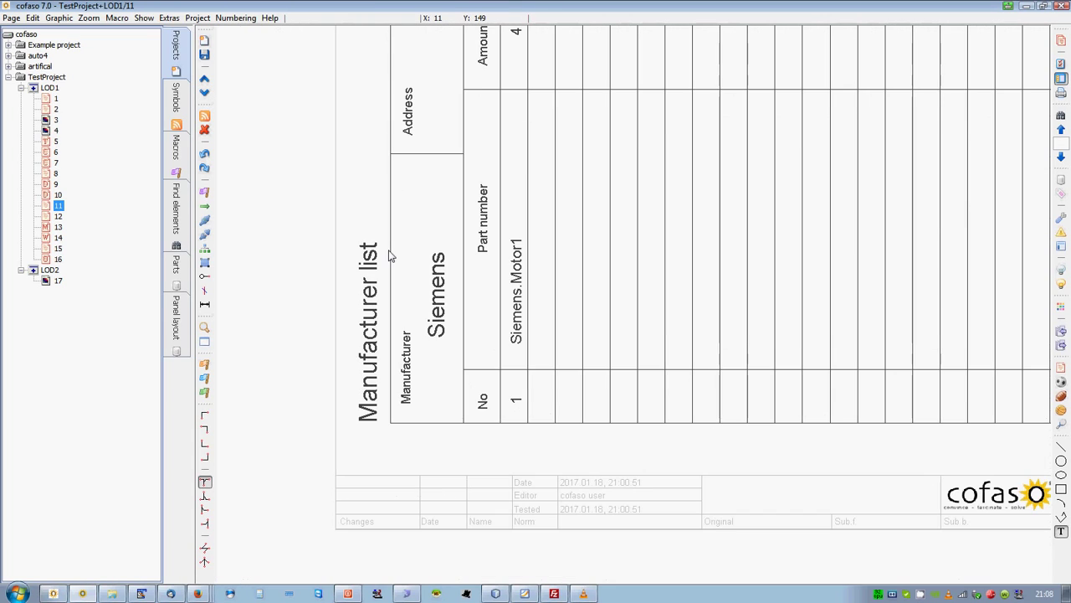
{"action": "scroll", "coordinate": [389, 255], "scroll_direction": "up", "scroll_amount": 3}
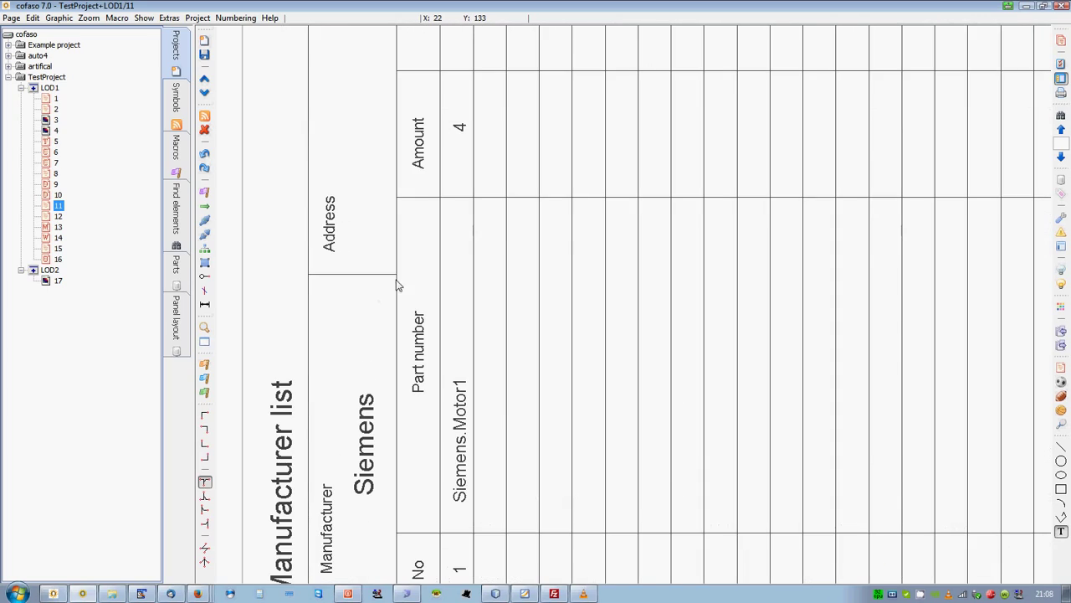
{"action": "scroll", "coordinate": [438, 229], "scroll_direction": "down", "scroll_amount": 2}
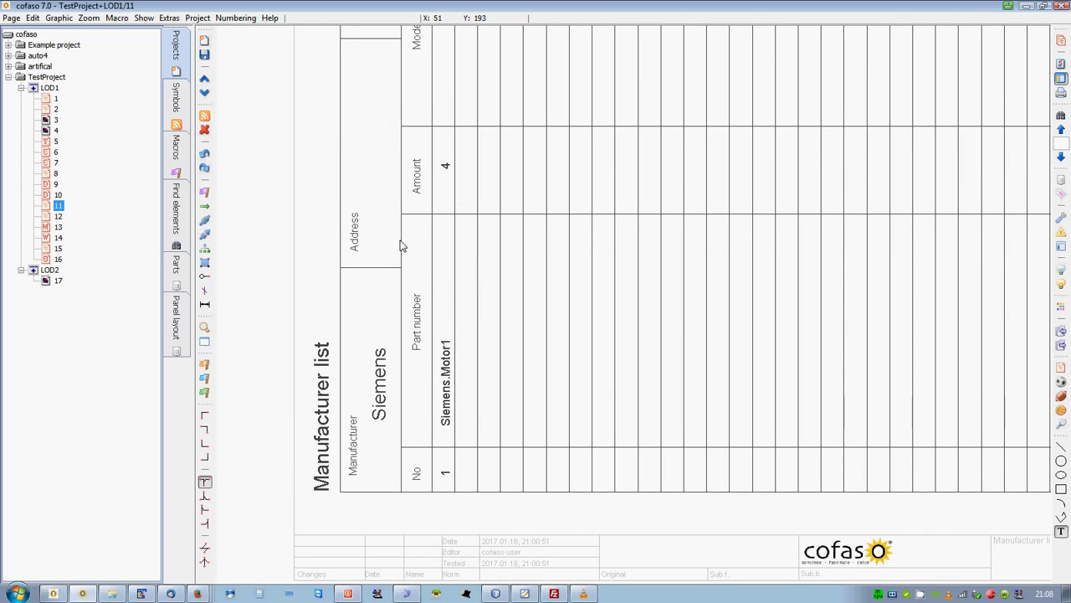
- Find the project's general devices matching M and open the part selection for motors M3 and M4 together
{"action": "key", "text": "ctrl+f"}
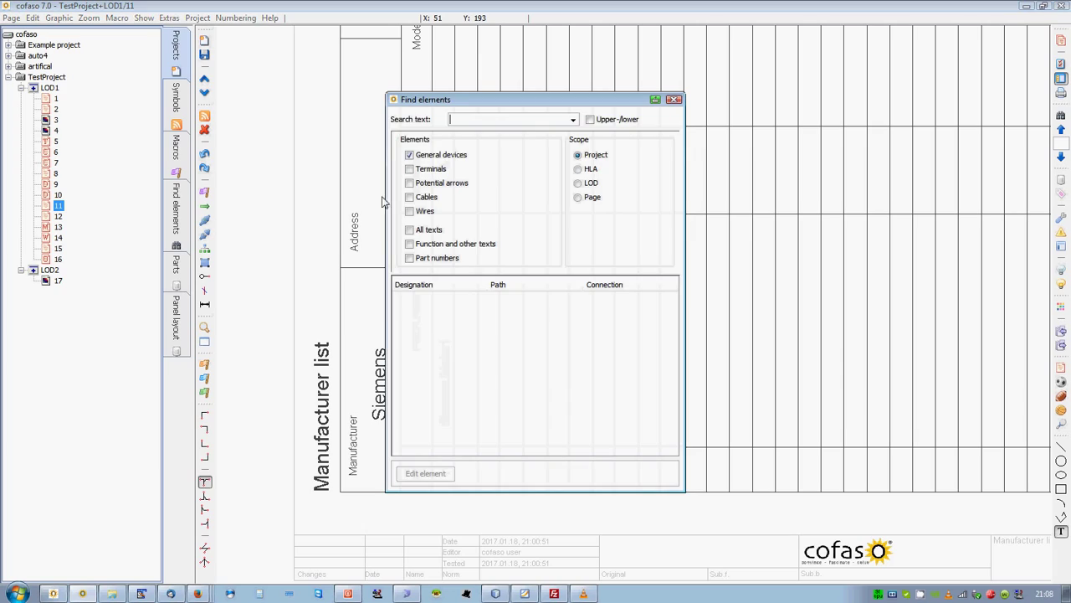
{"action": "type", "text": "M"}
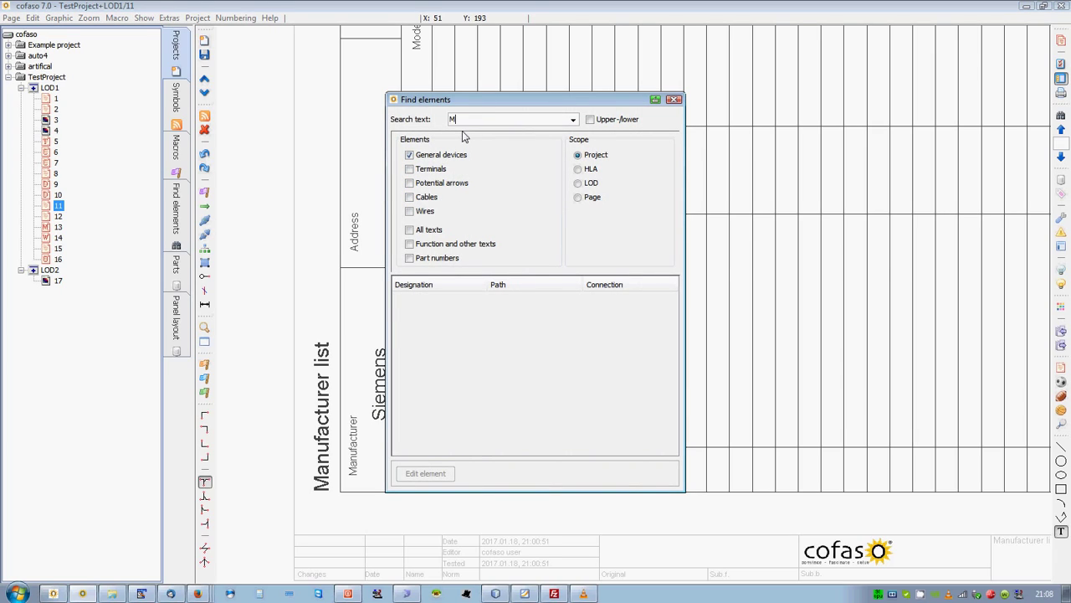
{"action": "key", "text": "Return"}
{"action": "left_click_drag", "start_coordinate": [466, 320], "coordinate": [446, 338]}
{"action": "left_click", "coordinate": [424, 477]}
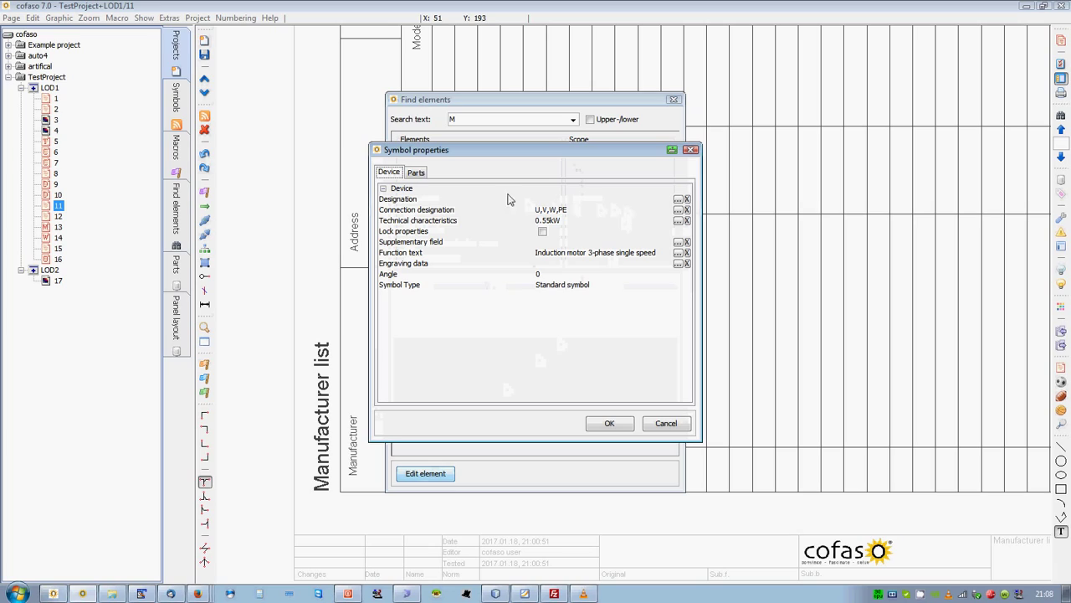
{"action": "left_click", "coordinate": [415, 172]}
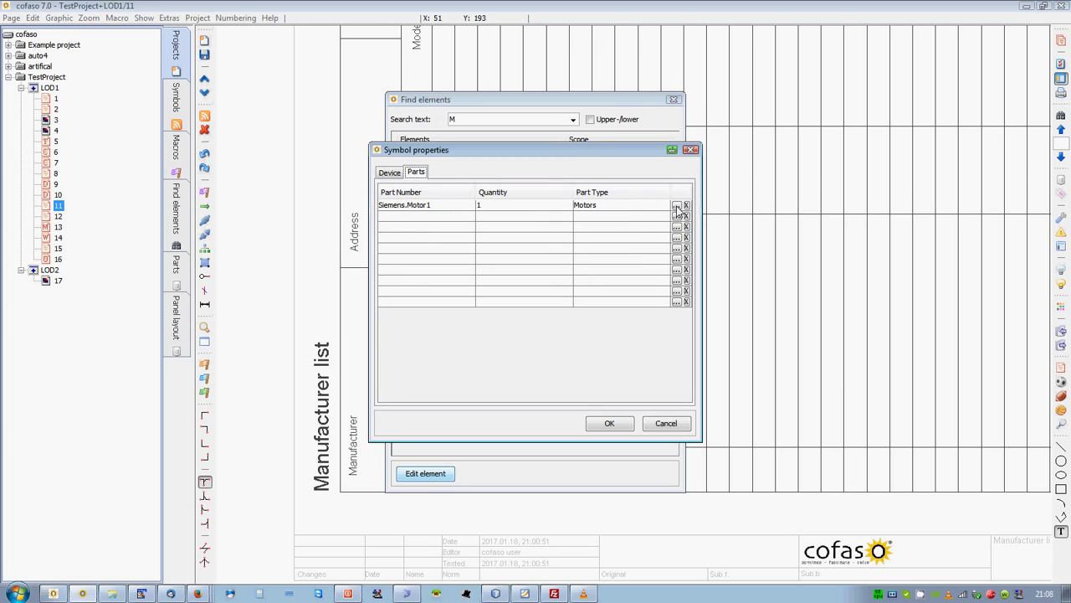
{"action": "left_click", "coordinate": [676, 206]}
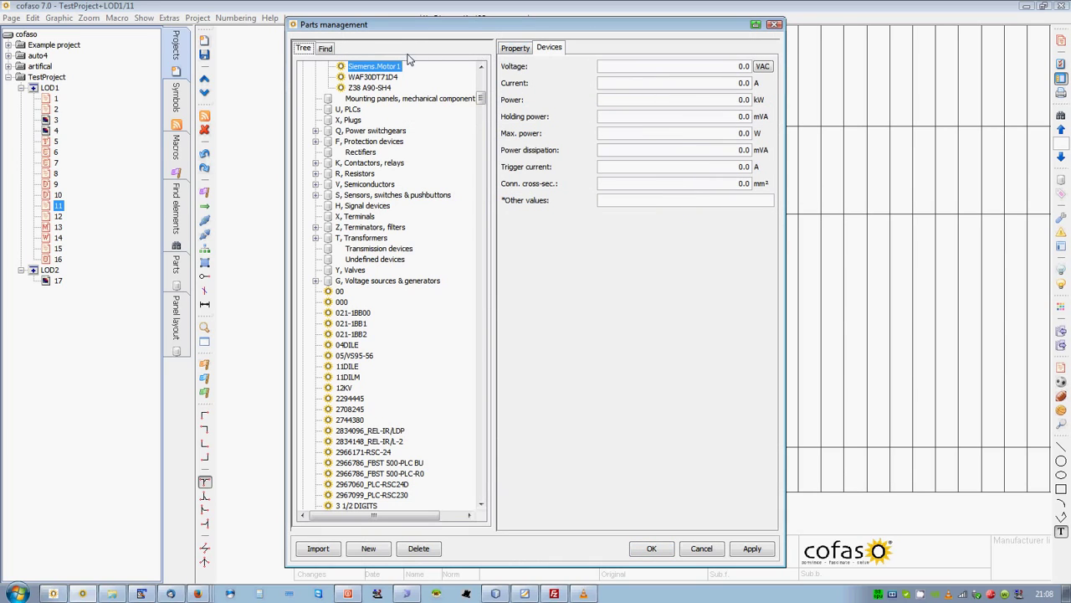
- Search the parts database for 0.55kw and check the SEW.Motor and Siemens.Motor1 entries
{"action": "left_click", "coordinate": [325, 47]}
{"action": "type", "text": "0"}
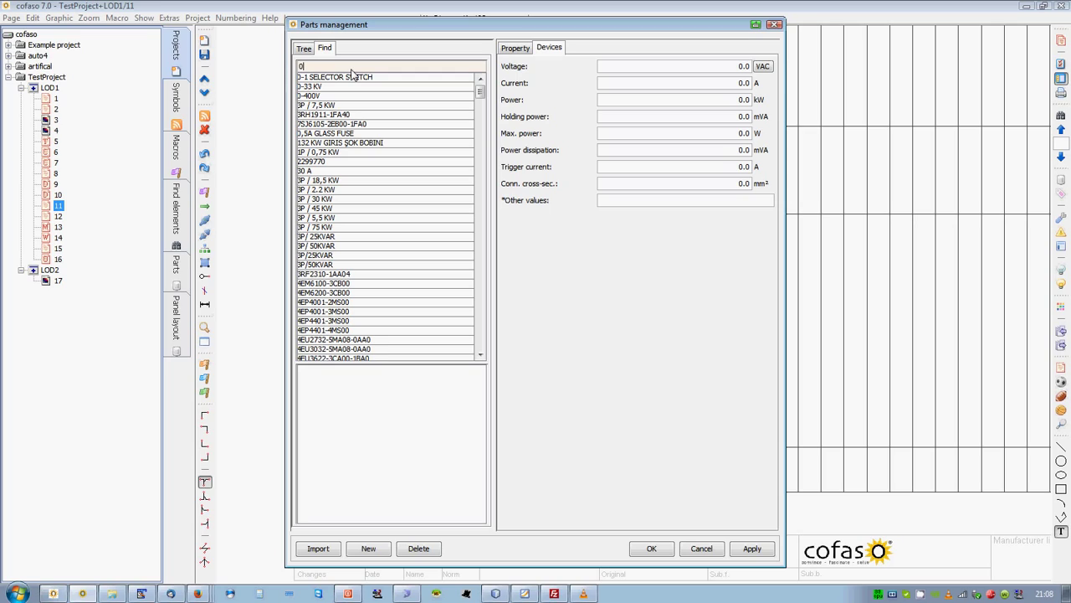
{"action": "type", "text": ".55kw"}
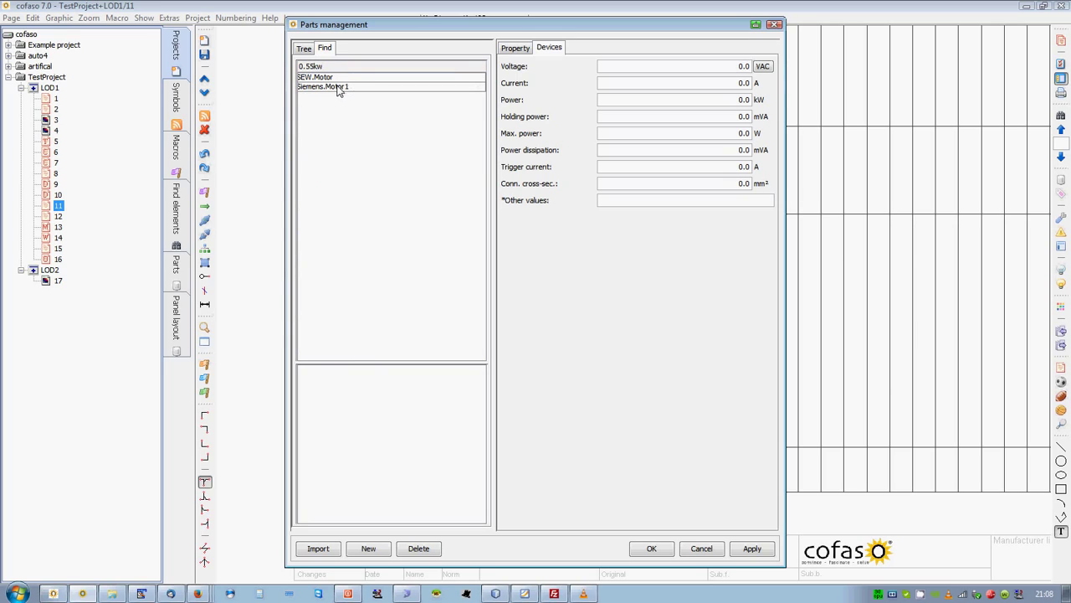
{"action": "left_click", "coordinate": [339, 78]}
{"action": "left_click", "coordinate": [339, 87]}
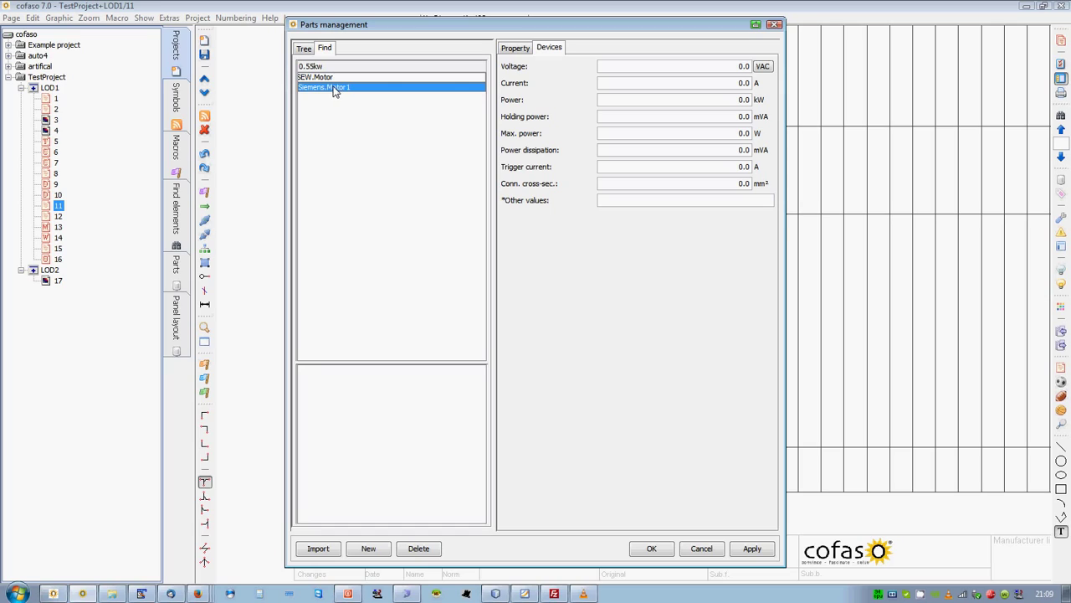
- Broaden the part search to 0.55 and assign part 3RV1011-0HA10 to the selected motors
{"action": "left_click", "coordinate": [311, 66]}
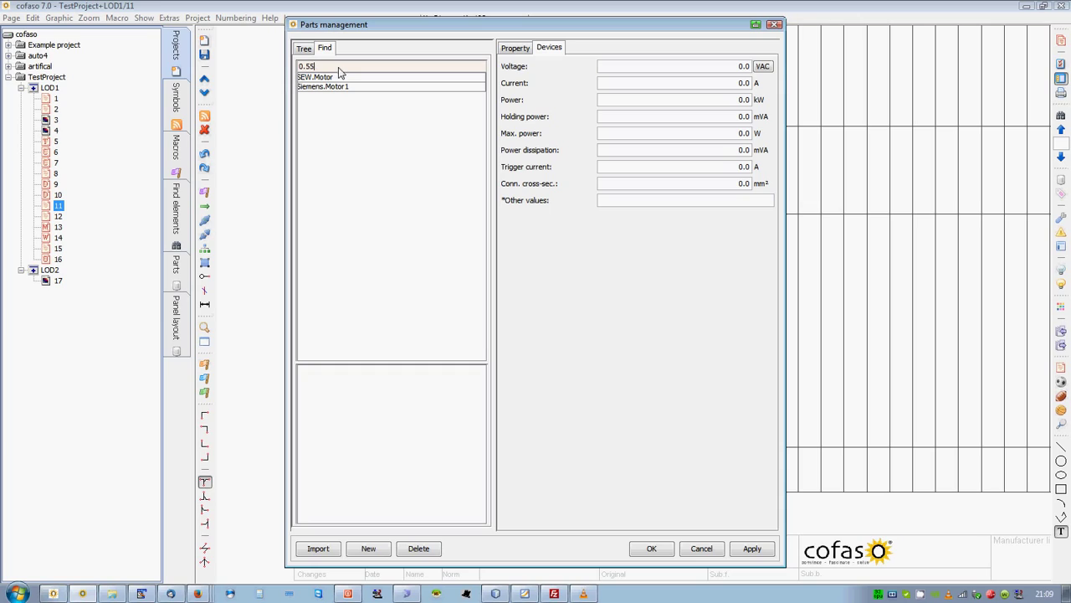
{"action": "key", "text": "BackSpace"}
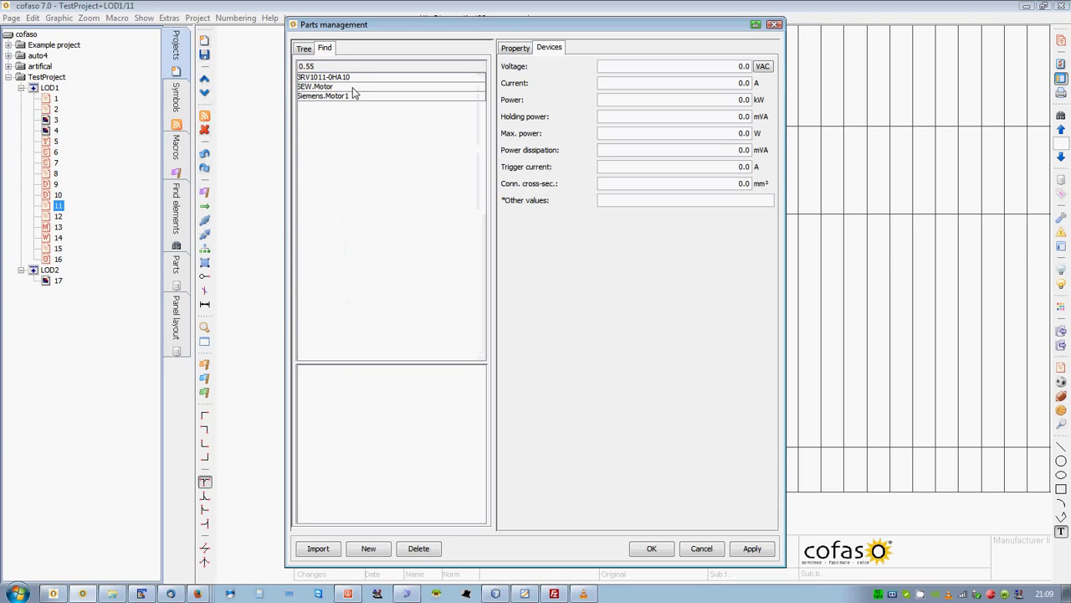
{"action": "left_click", "coordinate": [346, 77]}
{"action": "left_click", "coordinate": [514, 50]}
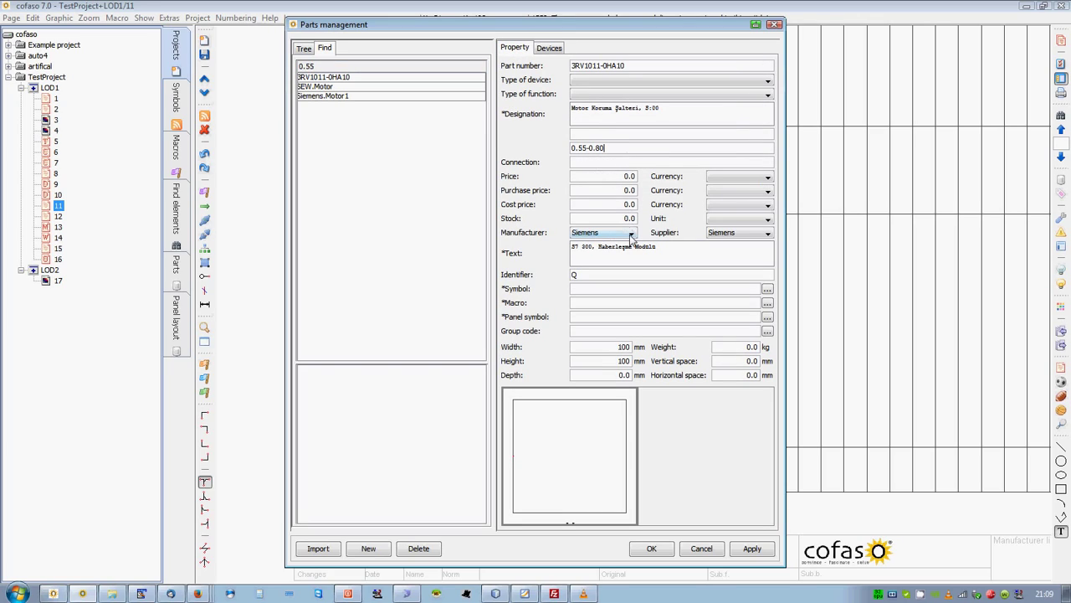
{"action": "left_click", "coordinate": [328, 79]}
{"action": "left_click", "coordinate": [650, 545]}
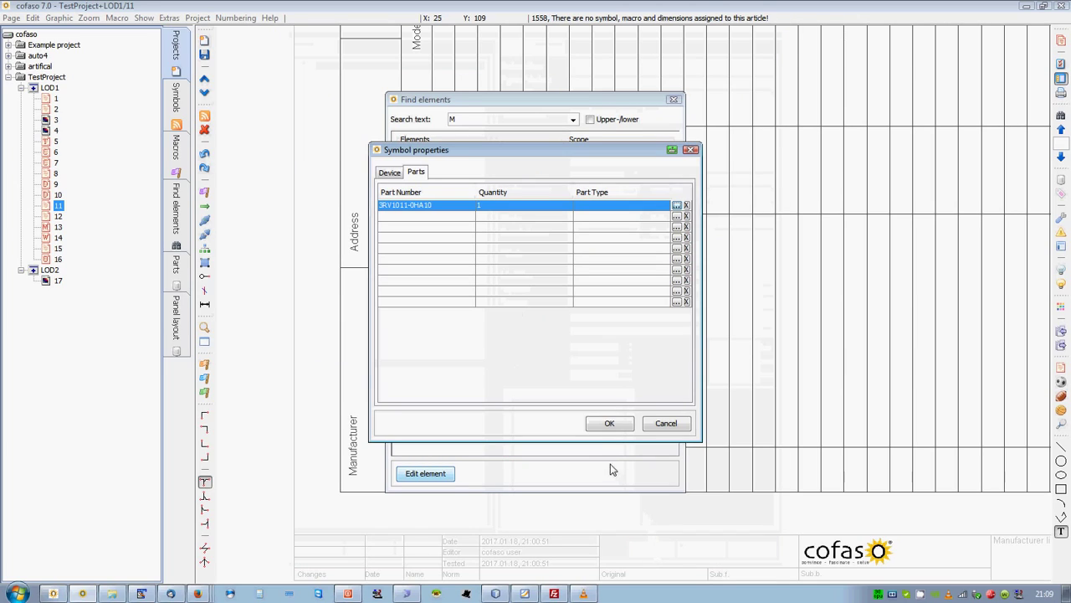
{"action": "left_click", "coordinate": [609, 422]}
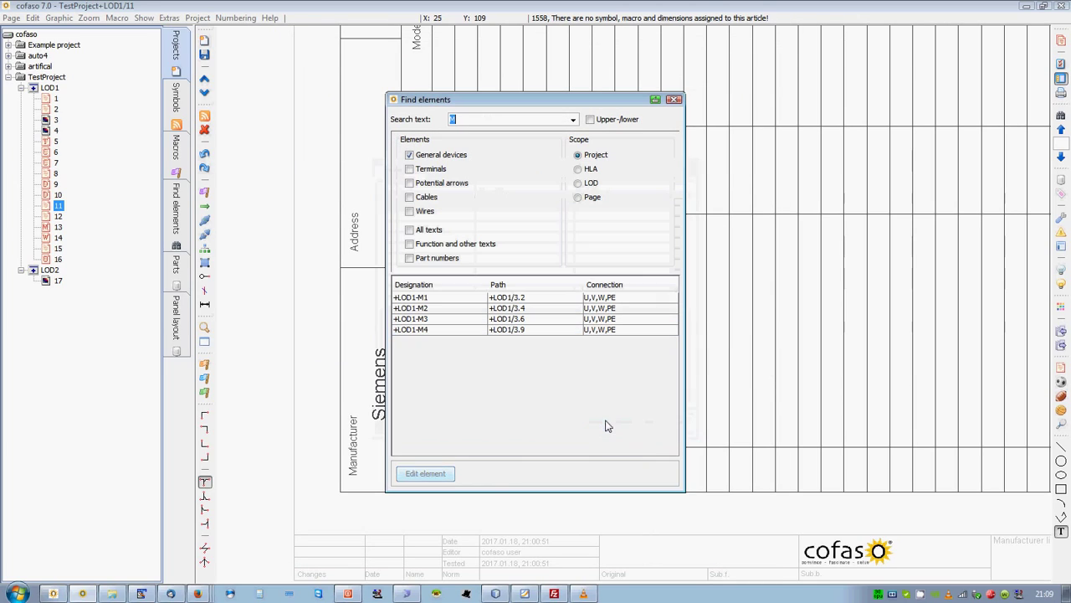
{"action": "left_click", "coordinate": [674, 99]}
- Save the modified page and reload the manufacturer list on page 11
{"action": "left_click", "coordinate": [205, 80]}
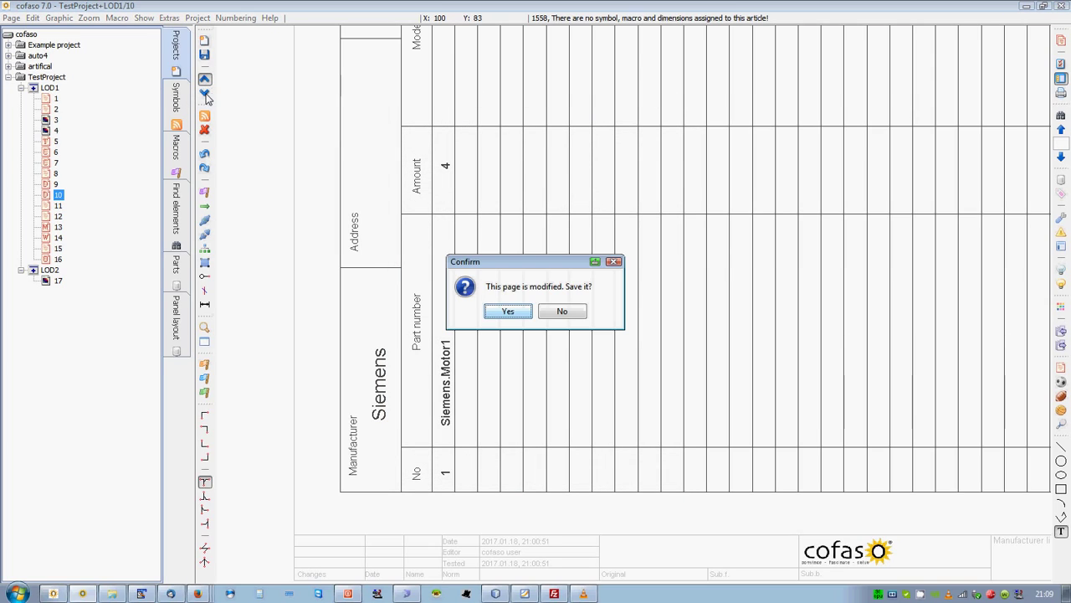
{"action": "key", "text": "Return"}
{"action": "left_click", "coordinate": [205, 92]}
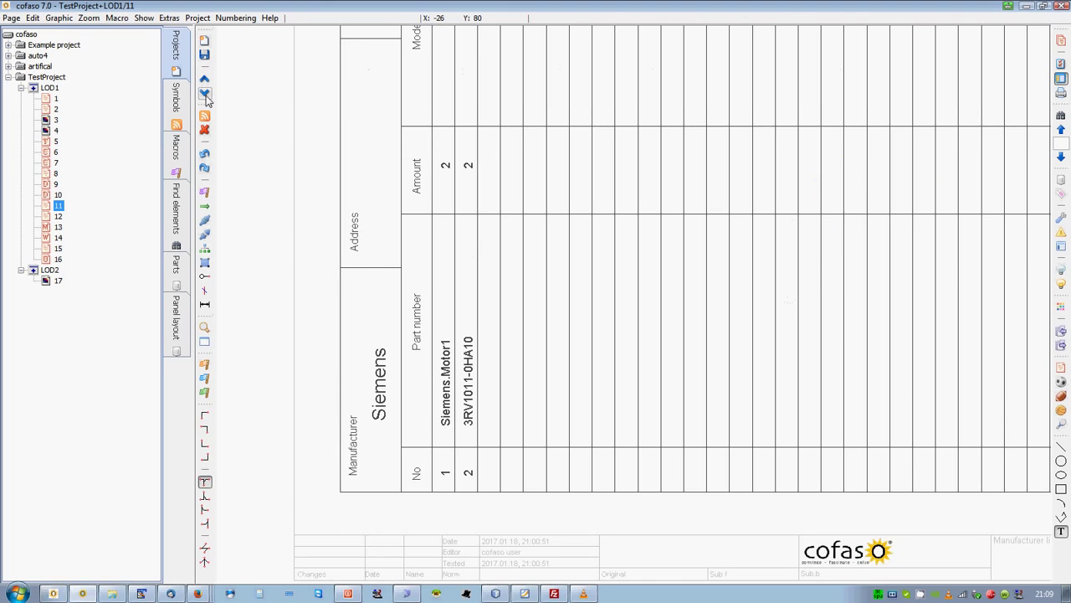
- Examine the part numbers in the Siemens manufacturer list on page 11 and the Pirelli list on page 12
{"action": "scroll", "coordinate": [360, 109], "scroll_direction": "up", "scroll_amount": 3}
{"action": "left_click_drag", "start_coordinate": [359, 105], "coordinate": [536, 246]}
{"action": "scroll", "coordinate": [520, 113], "scroll_direction": "down", "scroll_amount": 3}
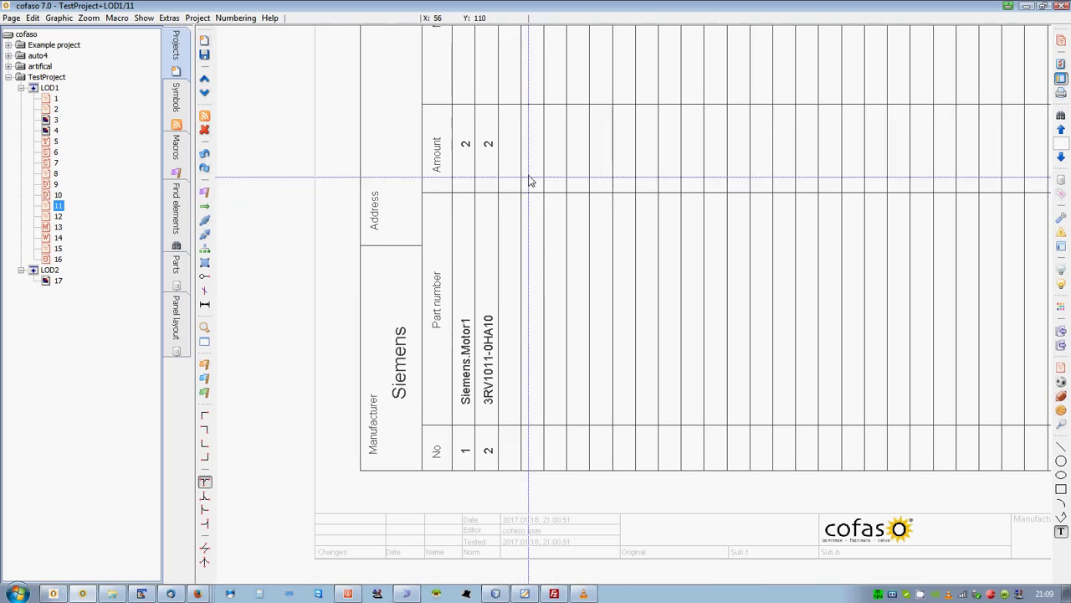
{"action": "left_click_drag", "start_coordinate": [433, 104], "coordinate": [521, 466]}
{"action": "scroll", "coordinate": [509, 426], "scroll_direction": "up", "scroll_amount": 5}
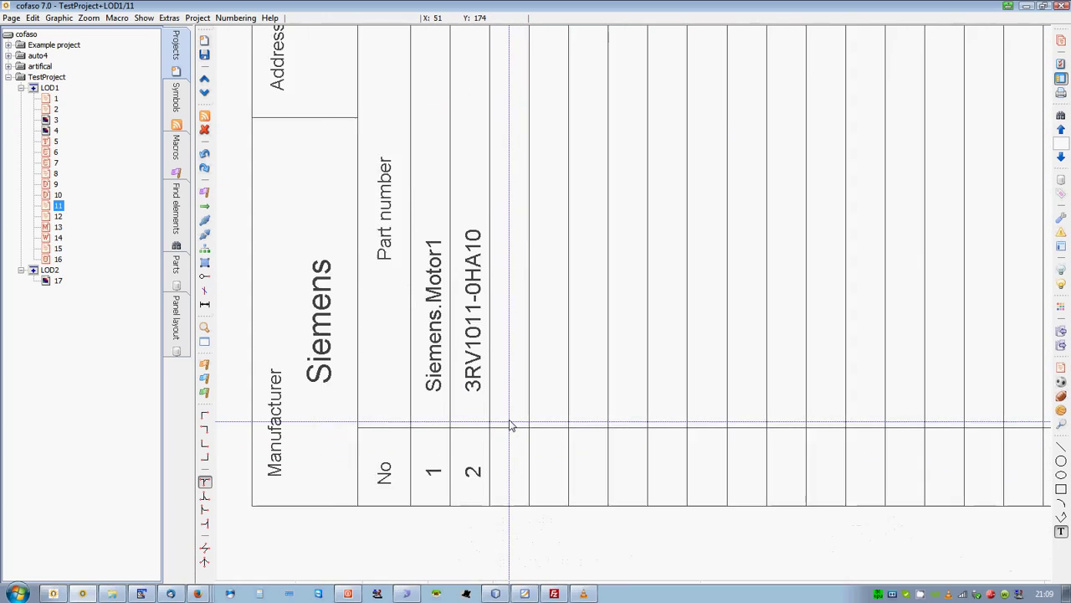
{"action": "left_click_drag", "start_coordinate": [544, 47], "coordinate": [621, 390]}
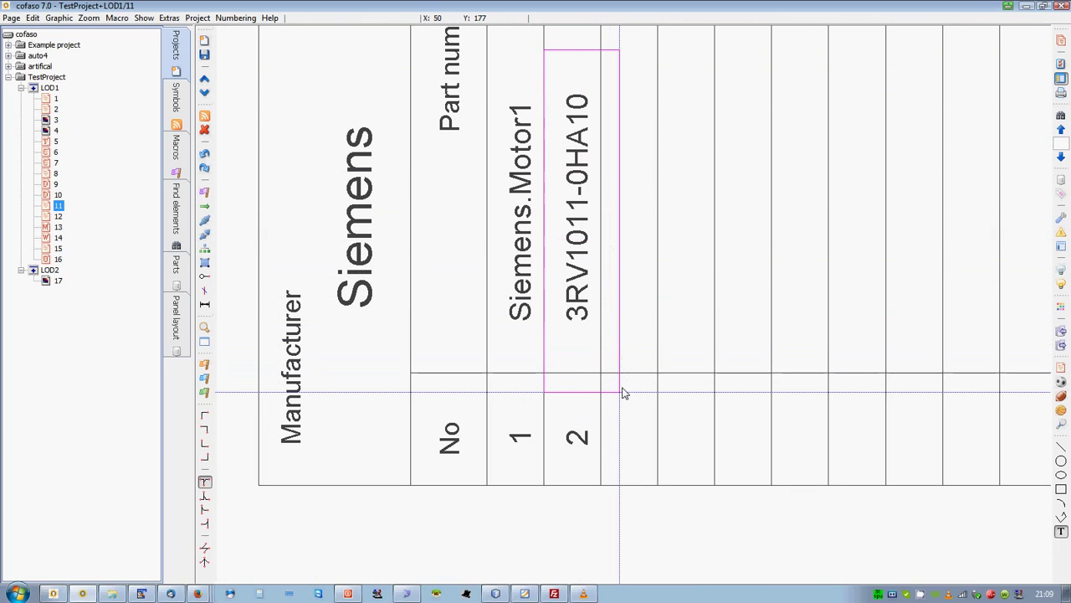
{"action": "scroll", "coordinate": [660, 289], "scroll_direction": "down", "scroll_amount": 2}
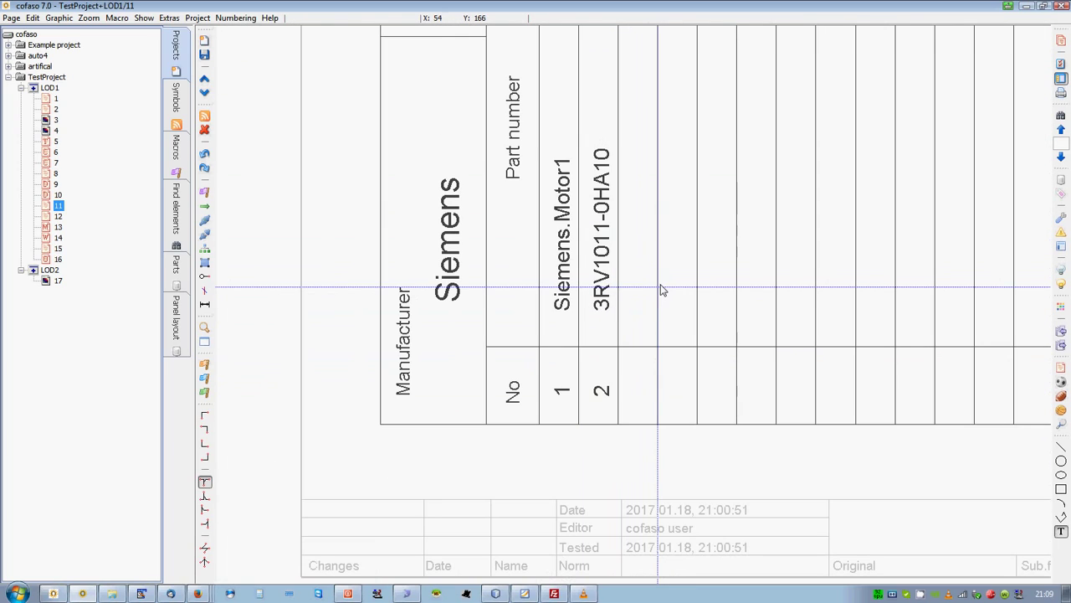
{"action": "left_click", "coordinate": [204, 93]}
{"action": "scroll", "coordinate": [278, 396], "scroll_direction": "up", "scroll_amount": 2}
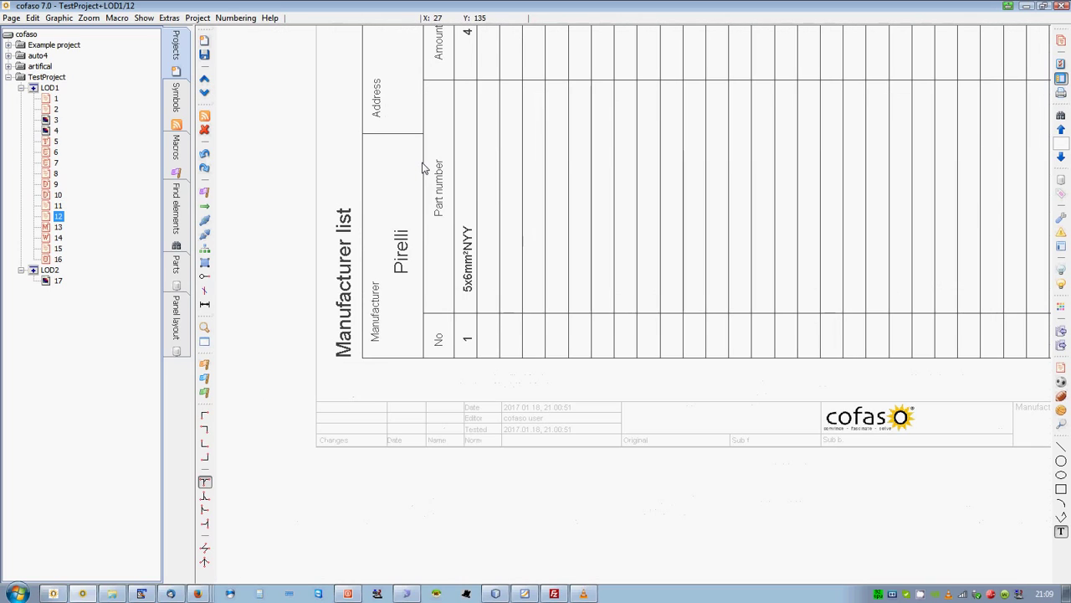
- Examine the bill of materials on page 13 and the wiring list on page 14
{"action": "scroll", "coordinate": [278, 397], "scroll_direction": "up", "scroll_amount": 2}
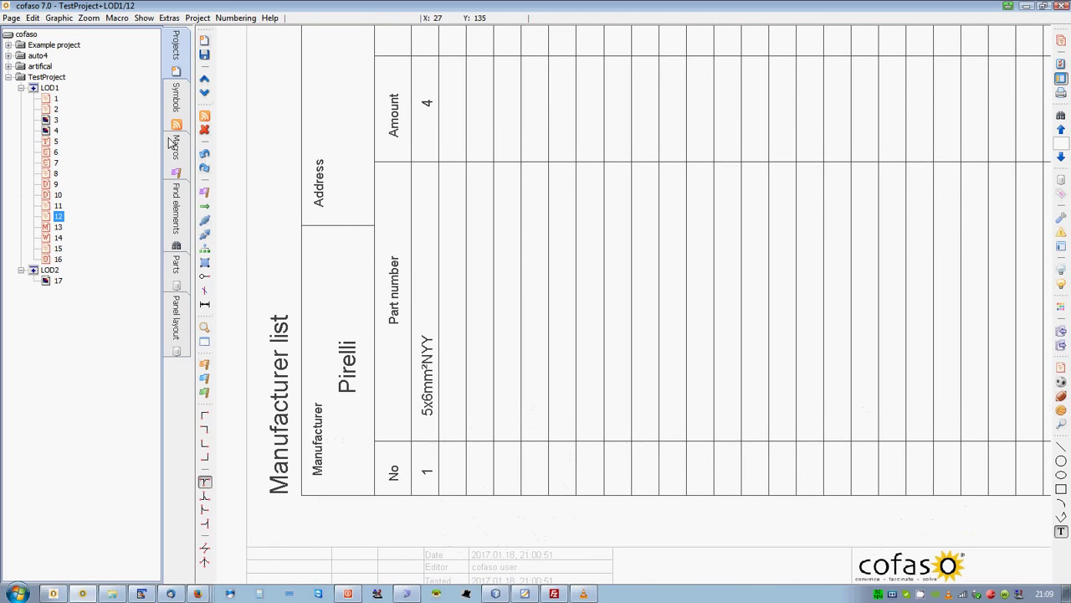
{"action": "left_click", "coordinate": [204, 92]}
{"action": "scroll", "coordinate": [326, 219], "scroll_direction": "up", "scroll_amount": 2}
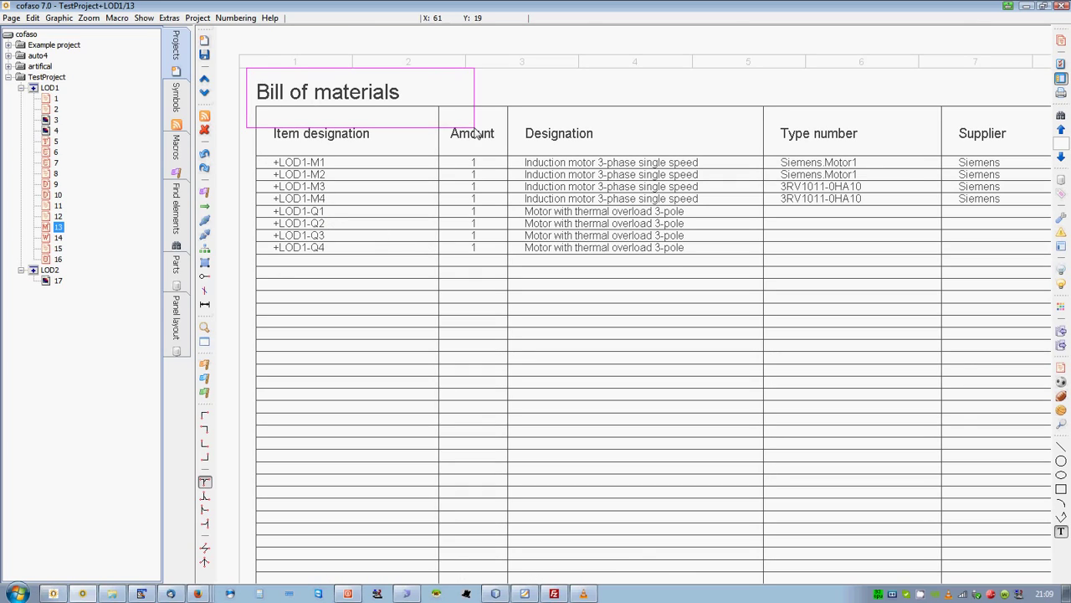
{"action": "left_click_drag", "start_coordinate": [242, 147], "coordinate": [1029, 211]}
{"action": "left_click_drag", "start_coordinate": [1030, 315], "coordinate": [234, 209]}
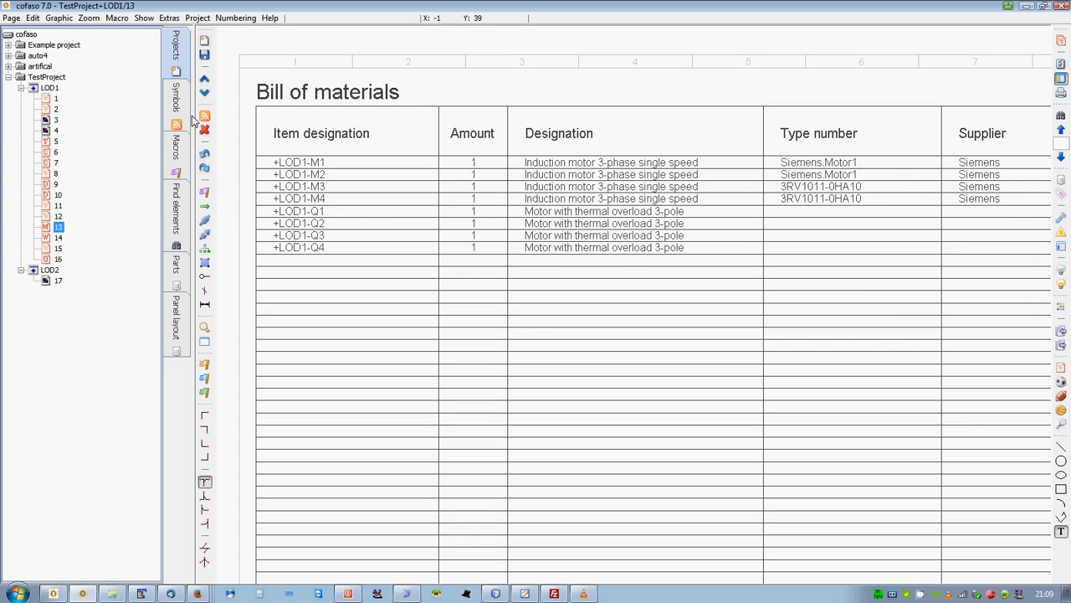
{"action": "scroll", "coordinate": [276, 140], "scroll_direction": "down", "scroll_amount": 2}
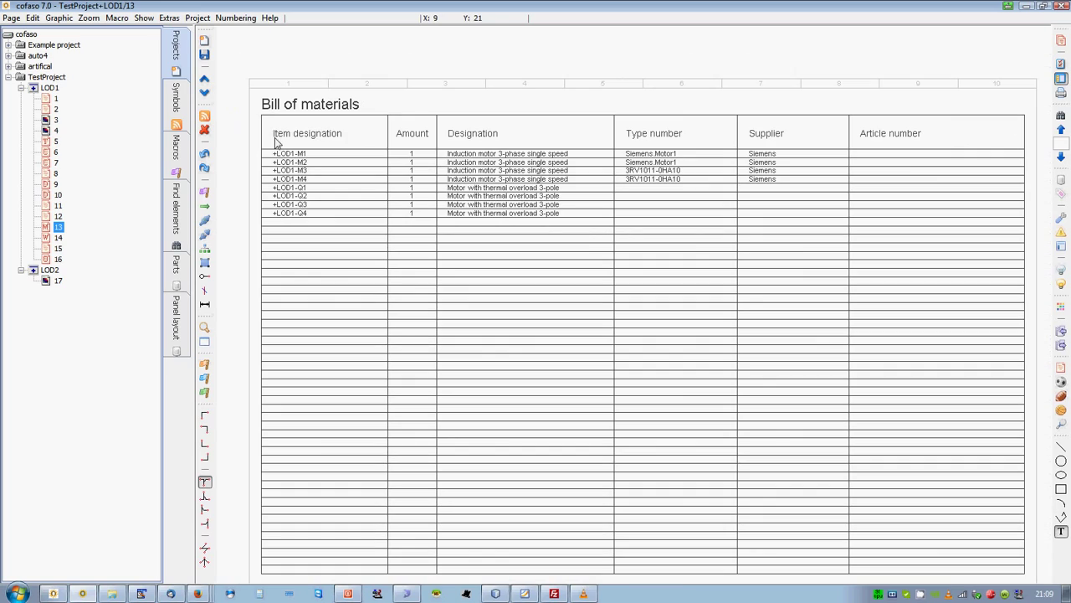
{"action": "scroll", "coordinate": [620, 210], "scroll_direction": "up", "scroll_amount": 2}
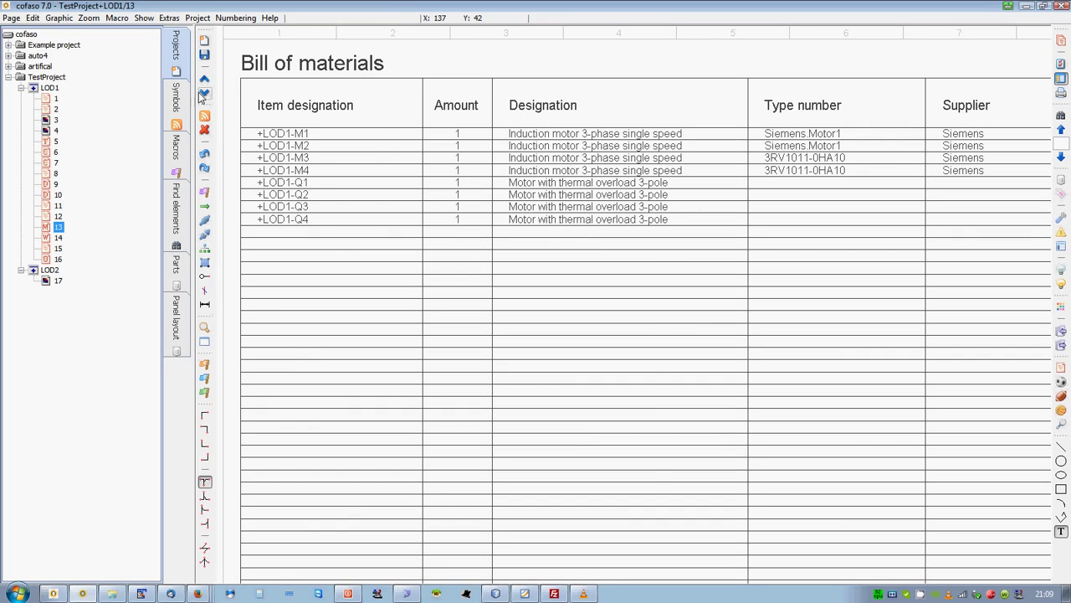
{"action": "left_click", "coordinate": [206, 95]}
{"action": "scroll", "coordinate": [326, 130], "scroll_direction": "up", "scroll_amount": 3}
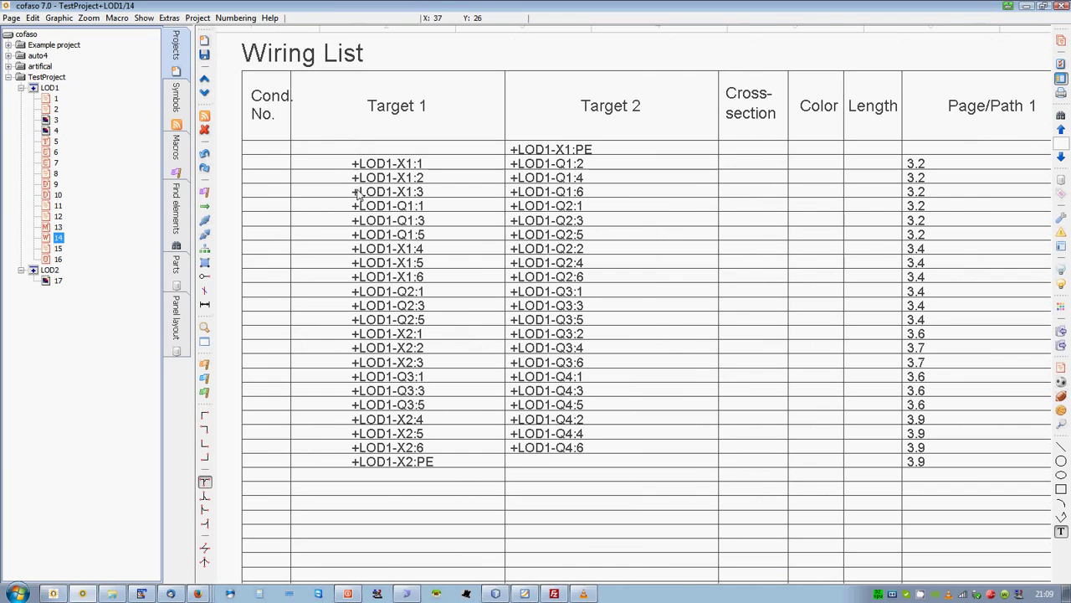
- Number all wires on the page 3 schematic using potential-oriented, sequential new numbering with start value 1
{"action": "left_click", "coordinate": [52, 121]}
{"action": "scroll", "coordinate": [429, 185], "scroll_direction": "down", "scroll_amount": 2}
{"action": "scroll", "coordinate": [429, 186], "scroll_direction": "down", "scroll_amount": 3}
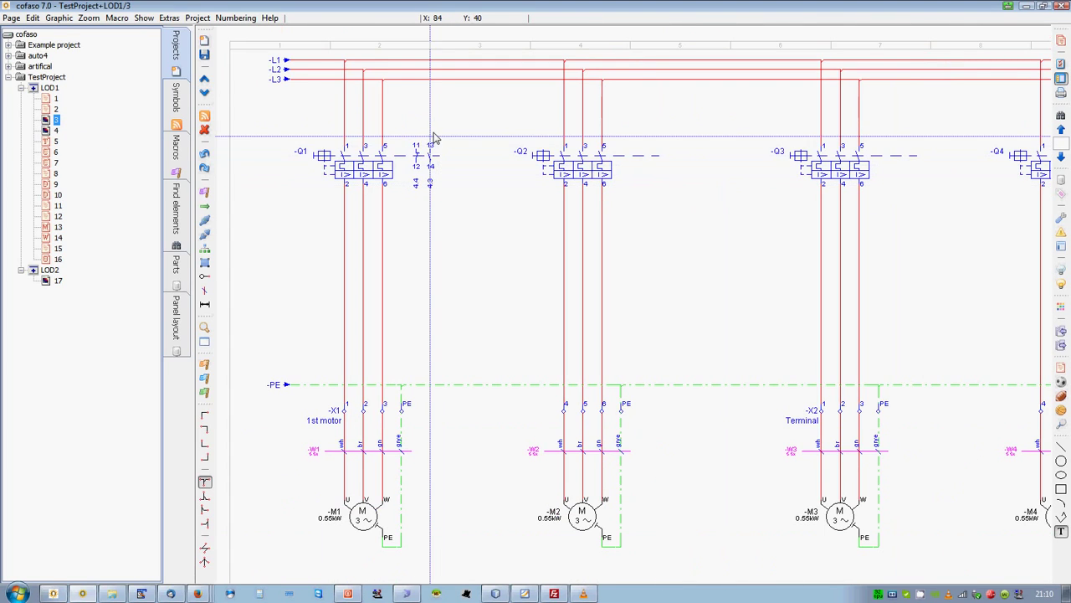
{"action": "left_click", "coordinate": [204, 341]}
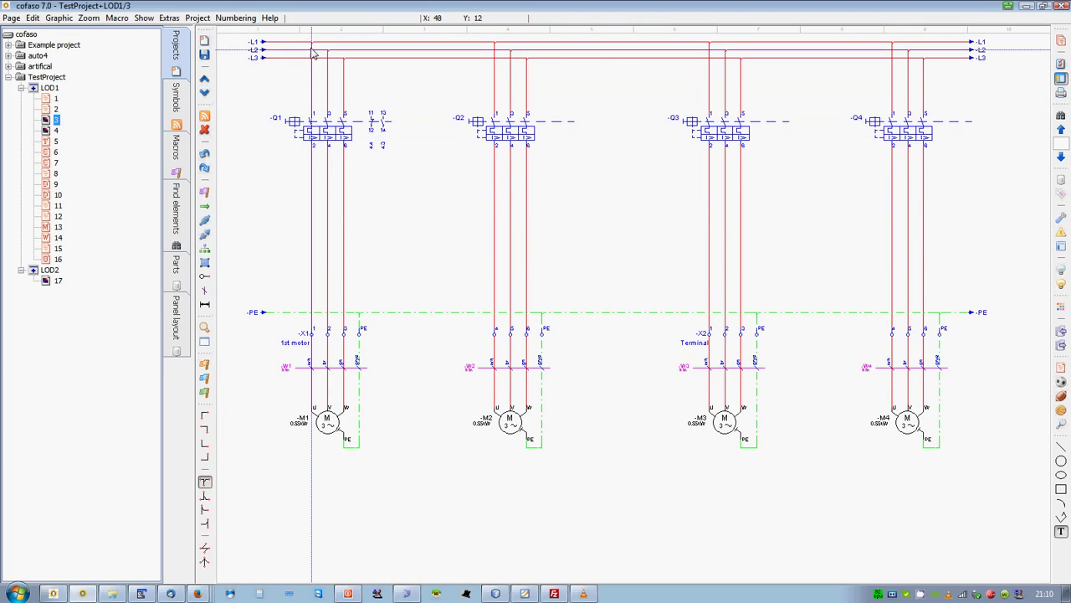
{"action": "left_click", "coordinate": [238, 17]}
{"action": "left_click", "coordinate": [246, 92]}
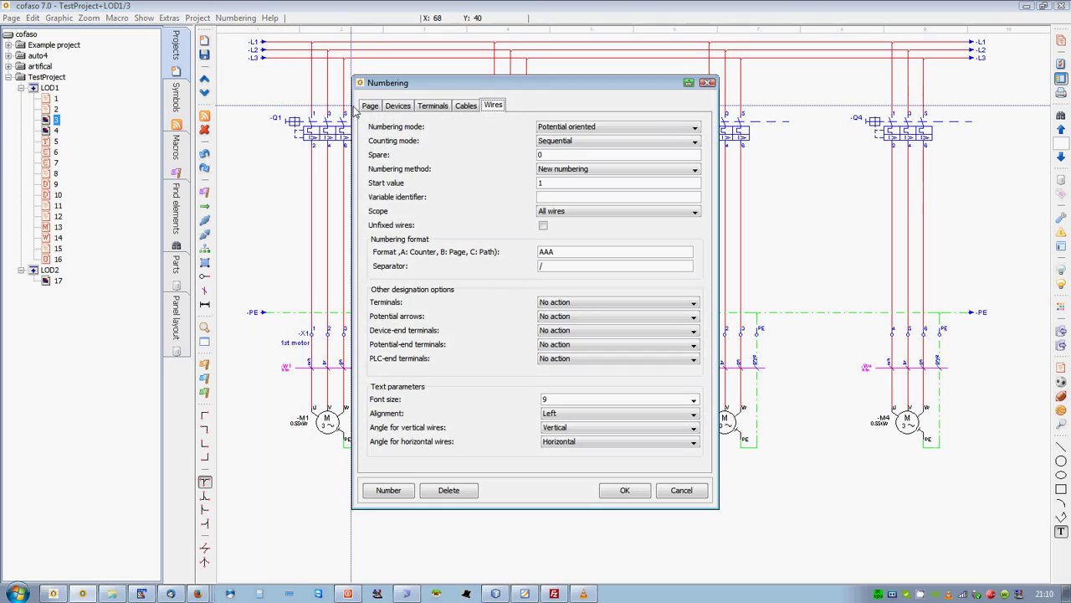
{"action": "left_click_drag", "start_coordinate": [449, 87], "coordinate": [798, 97]}
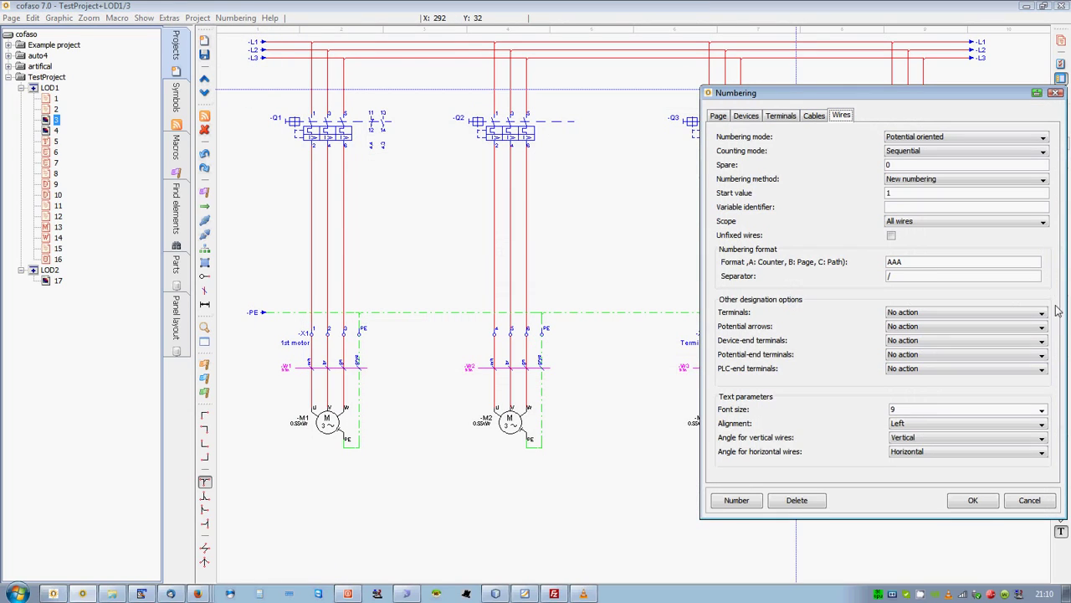
{"action": "left_click", "coordinate": [733, 502]}
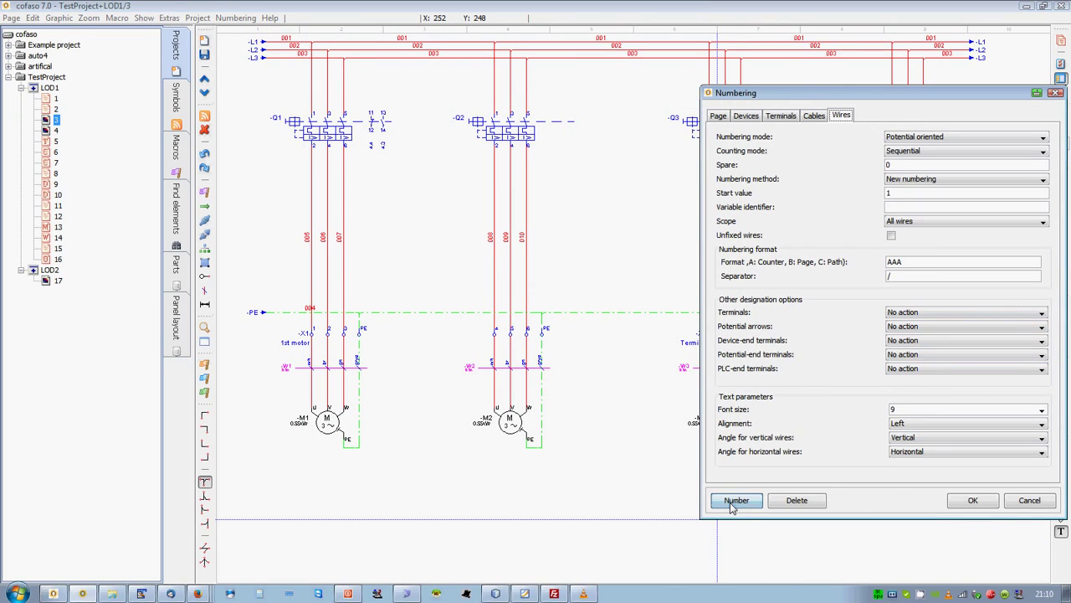
- Examine the wire numbers on the L1 to L3 and PE lines and on the Q1 motor circuit
{"action": "scroll", "coordinate": [295, 191], "scroll_direction": "up", "scroll_amount": 2}
{"action": "mouse_move", "coordinate": [288, 58]}
{"action": "left_mouse_down"}
{"action": "mouse_move", "coordinate": [296, 191]}
{"action": "mouse_move", "coordinate": [344, 195]}
{"action": "left_mouse_up"}
{"action": "scroll", "coordinate": [295, 191], "scroll_direction": "up", "scroll_amount": 2}
{"action": "scroll", "coordinate": [335, 194], "scroll_direction": "down", "scroll_amount": 1}
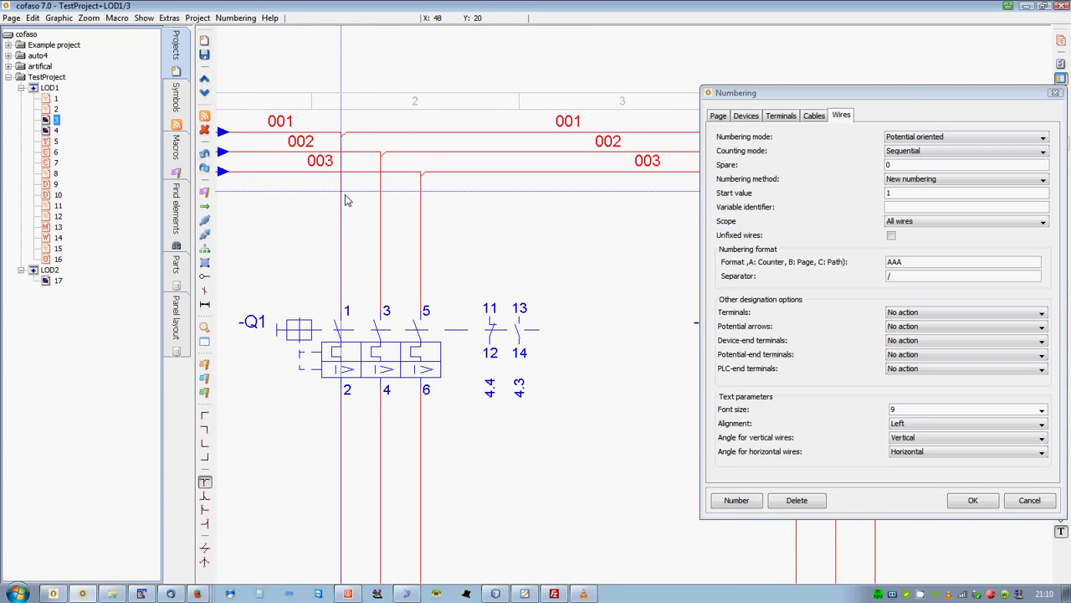
{"action": "left_click_drag", "start_coordinate": [351, 482], "coordinate": [366, 172]}
{"action": "left_click_drag", "start_coordinate": [298, 221], "coordinate": [429, 397]}
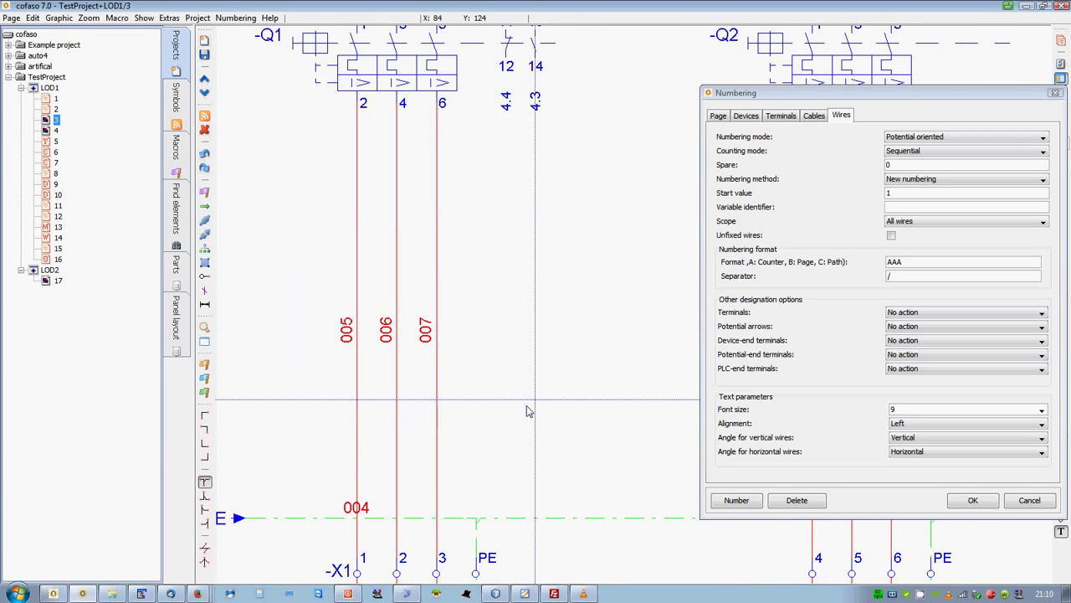
{"action": "scroll", "coordinate": [428, 401], "scroll_direction": "down", "scroll_amount": 3}
{"action": "scroll", "coordinate": [502, 393], "scroll_direction": "up", "scroll_amount": 2}
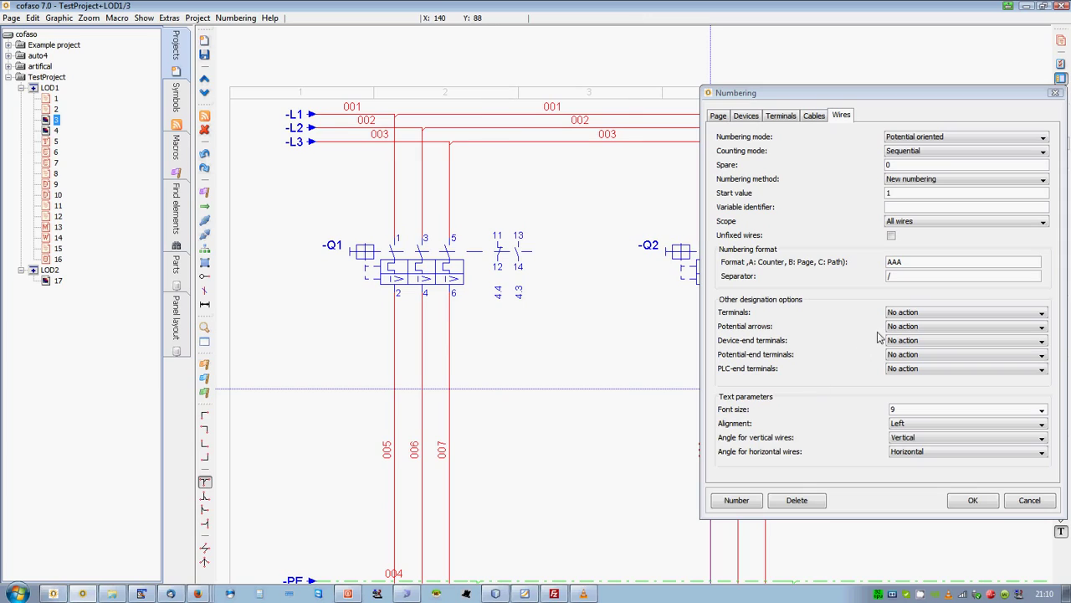
- Renumber the wires with potential arrows set to "Set symbol number to connected wire" and accept the numbering
{"action": "left_click", "coordinate": [963, 326]}
{"action": "left_click", "coordinate": [946, 338]}
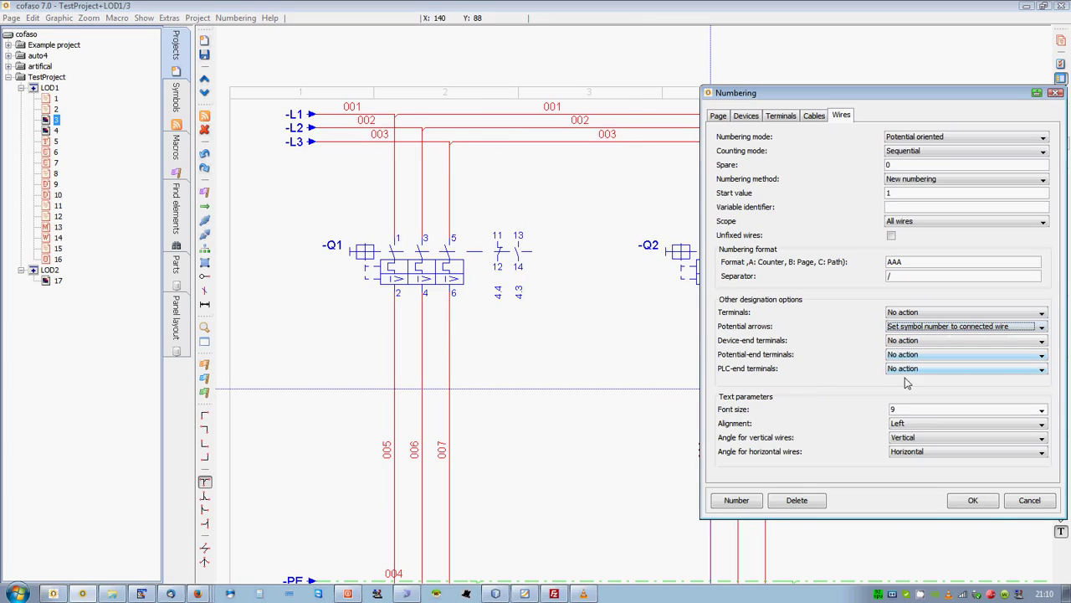
{"action": "left_click", "coordinate": [735, 501]}
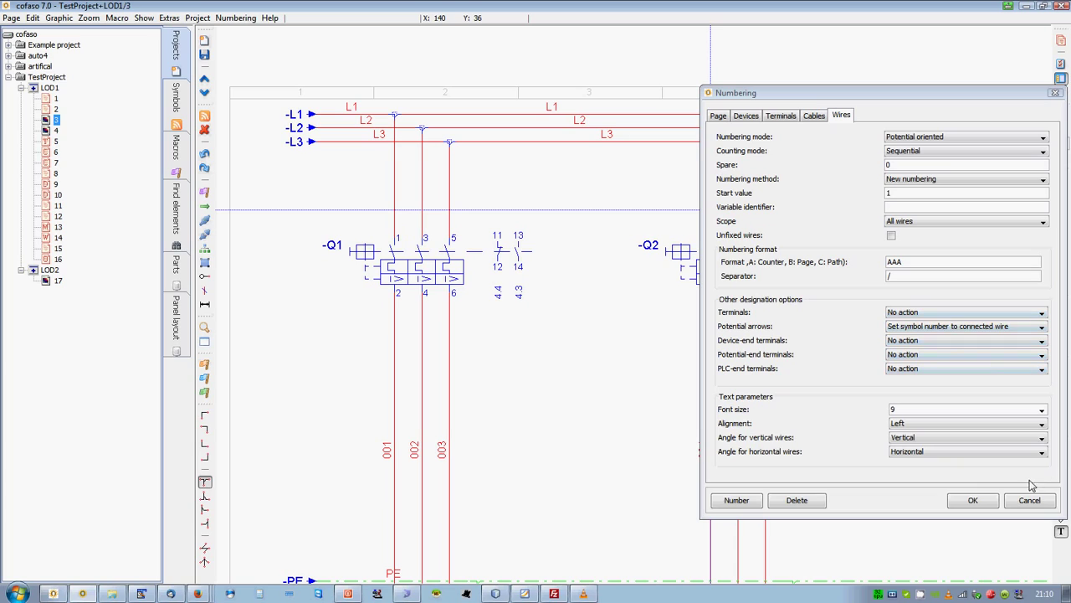
{"action": "left_click", "coordinate": [972, 499]}
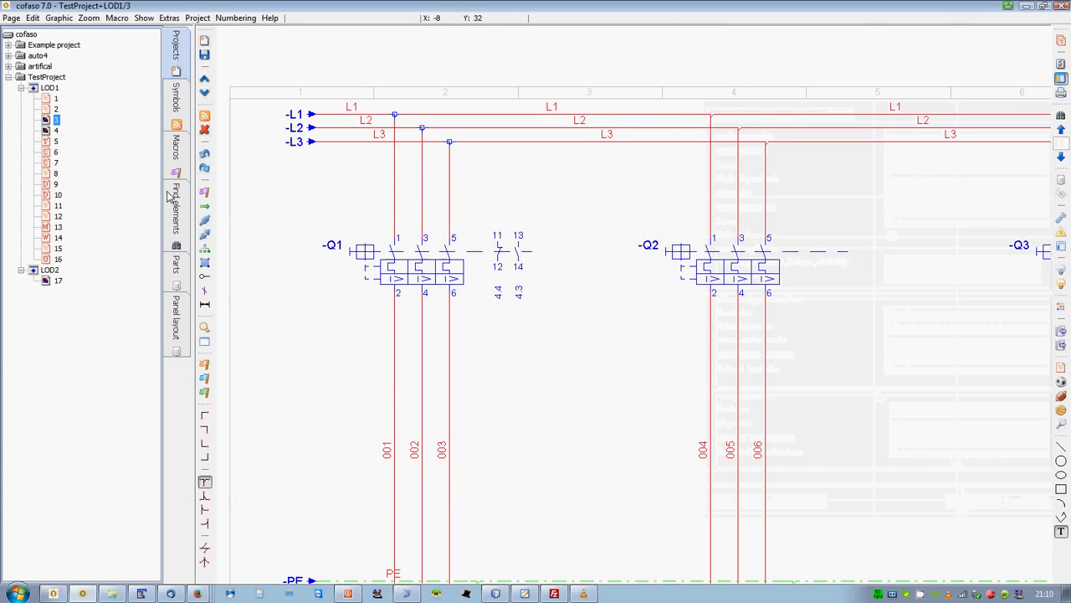
- Check the conductor numbers and their targets in the wiring list on page 14
{"action": "left_click", "coordinate": [58, 238]}
{"action": "scroll", "coordinate": [299, 209], "scroll_direction": "up", "scroll_amount": 4}
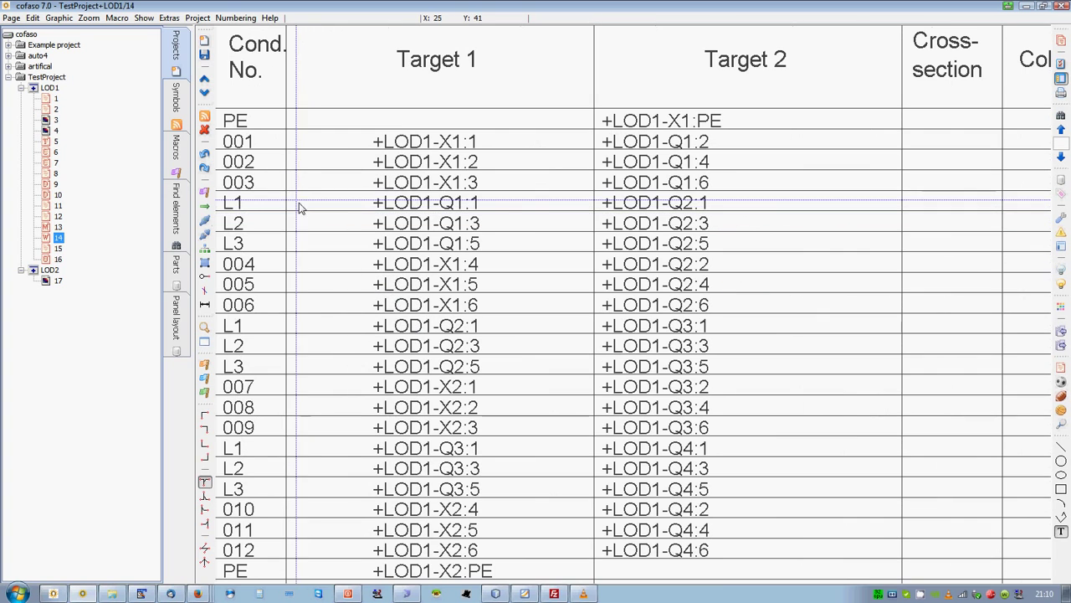
{"action": "left_click_drag", "start_coordinate": [434, 473], "coordinate": [441, 552]}
{"action": "scroll", "coordinate": [460, 379], "scroll_direction": "down", "scroll_amount": 2}
{"action": "left_click_drag", "start_coordinate": [468, 361], "coordinate": [387, 292]}
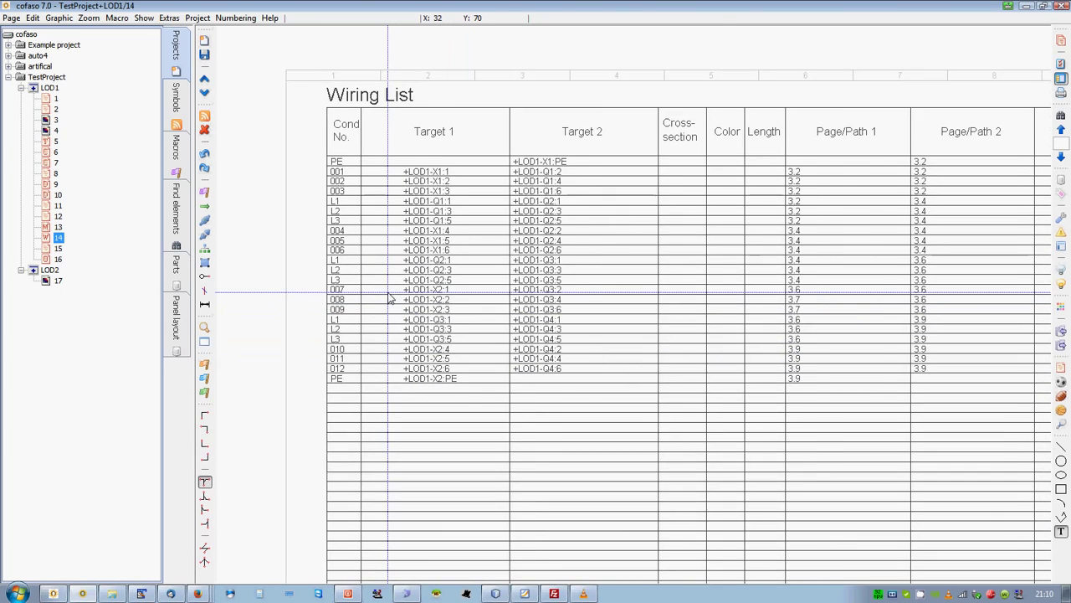
{"action": "scroll", "coordinate": [388, 292], "scroll_direction": "up", "scroll_amount": 1}
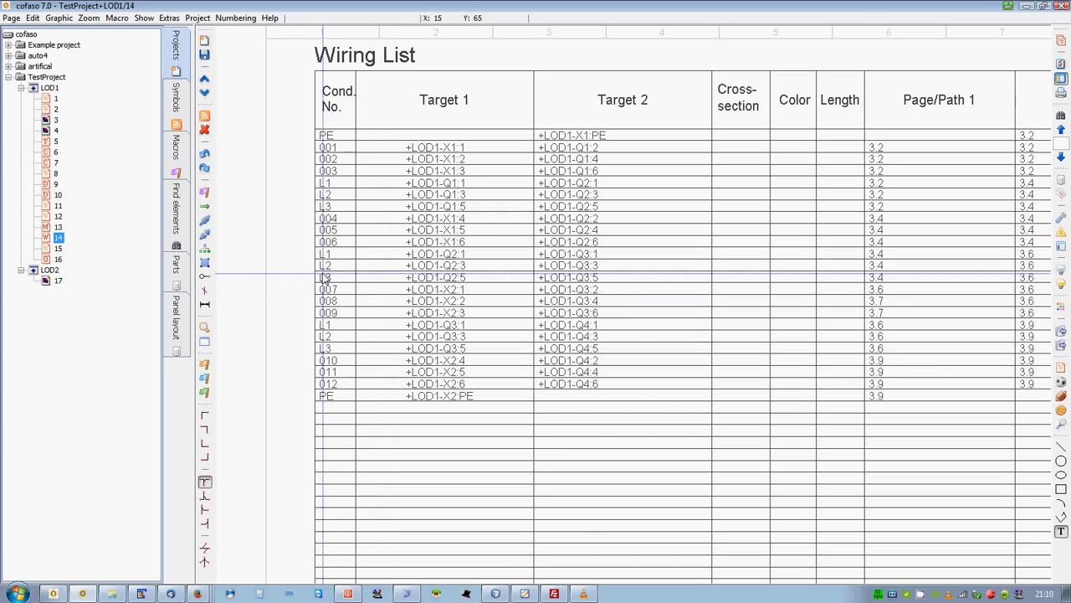
{"action": "left_click_drag", "start_coordinate": [355, 284], "coordinate": [282, 273]}
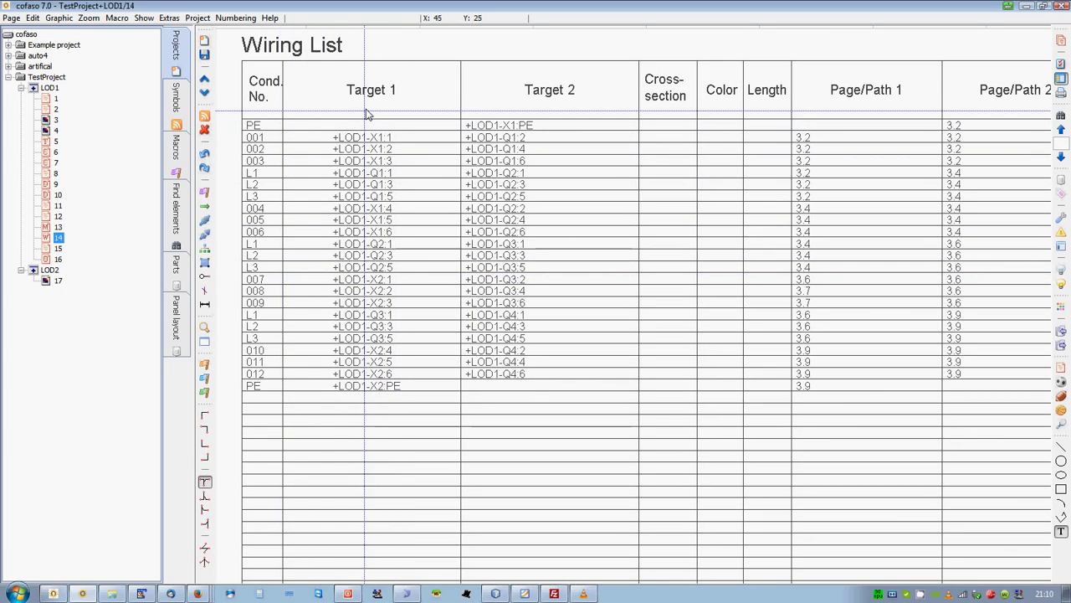
- Open labeling for wires, save its format settings as TestProjectWireList and copy that name
{"action": "left_click", "coordinate": [170, 18]}
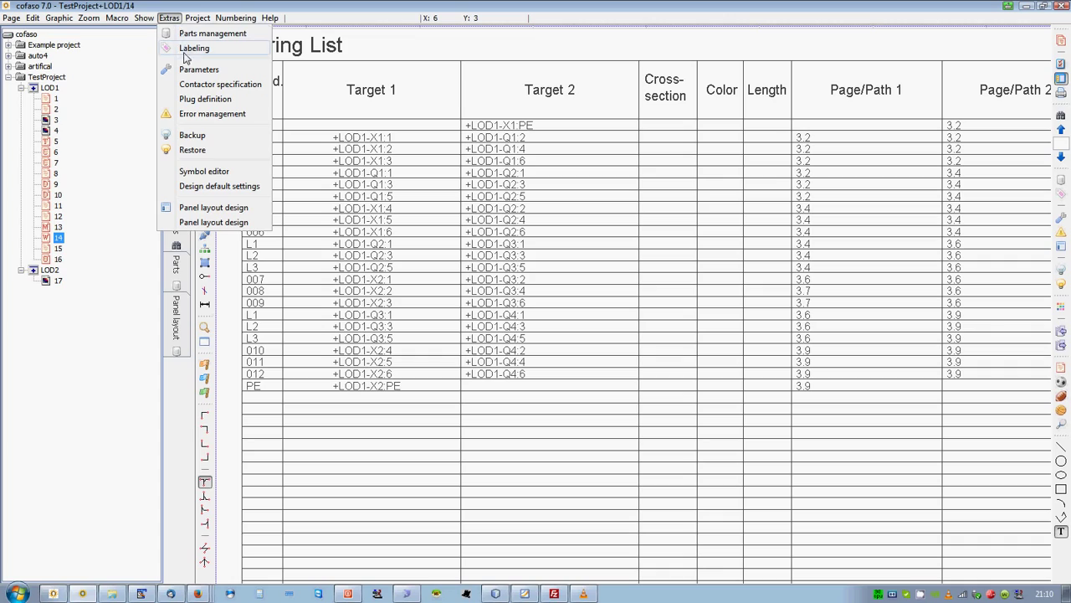
{"action": "left_click", "coordinate": [193, 49]}
{"action": "left_click", "coordinate": [410, 203]}
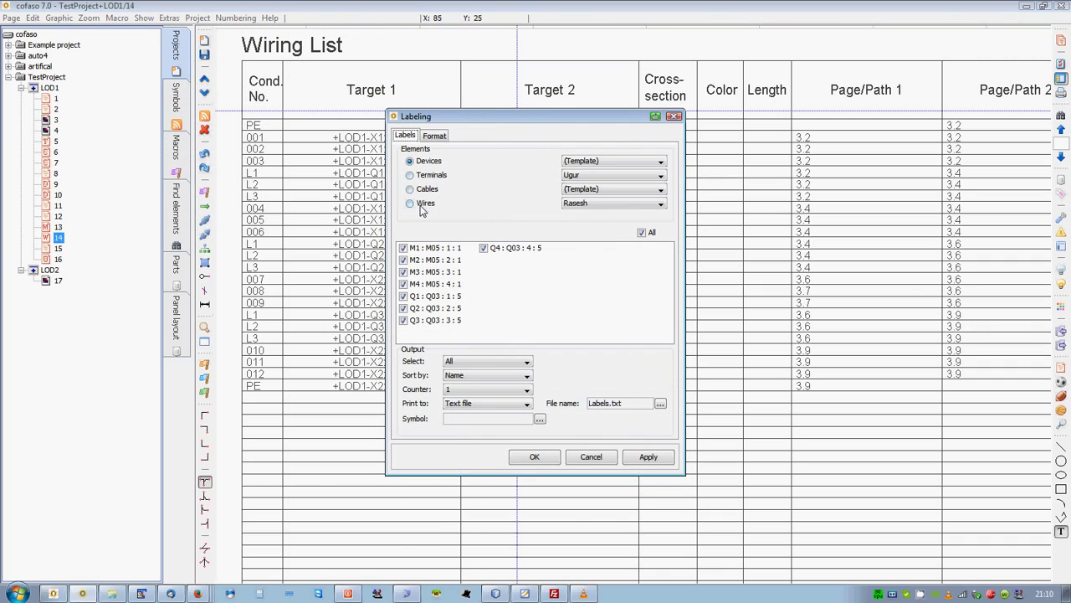
{"action": "left_click", "coordinate": [435, 136]}
{"action": "scroll", "coordinate": [527, 240], "scroll_direction": "down", "scroll_amount": 4}
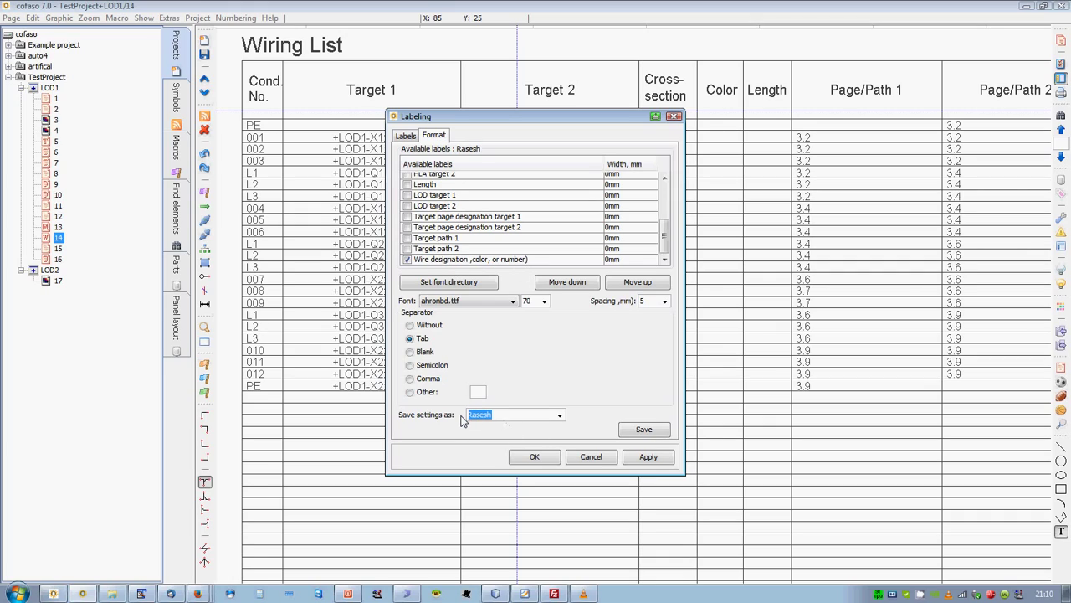
{"action": "key", "text": "BackSpace"}
{"action": "left_click", "coordinate": [645, 429]}
{"action": "left_click_drag", "start_coordinate": [540, 415], "coordinate": [410, 417]}
{"action": "key", "text": "ctrl+c"}
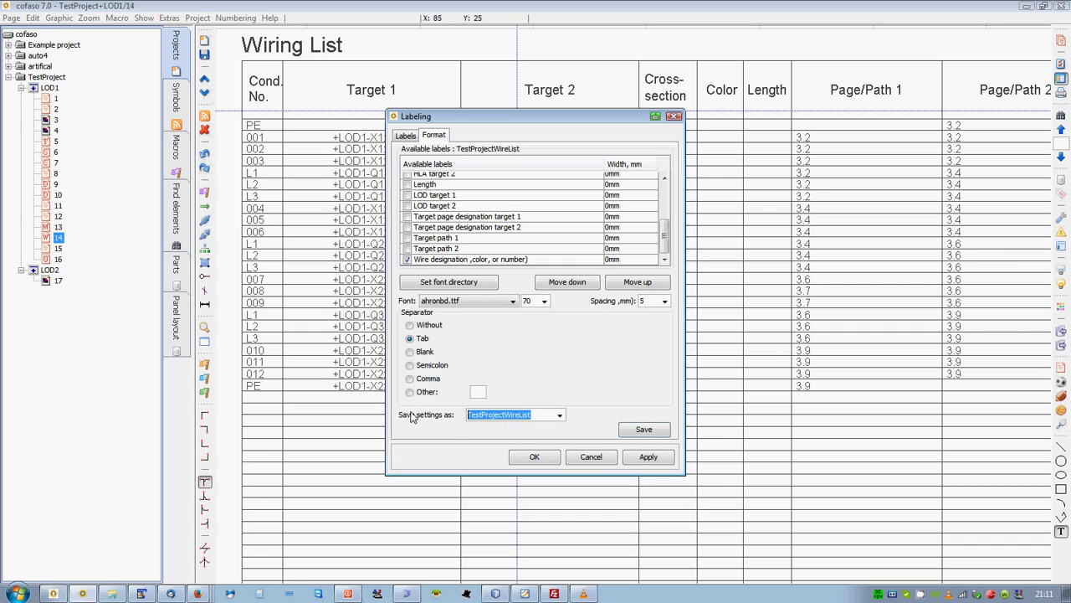
- Assign the TestProjectWireList format to the wire labels and set the output to an Excel file
{"action": "left_click", "coordinate": [405, 134]}
{"action": "left_click", "coordinate": [595, 204]}
{"action": "left_click", "coordinate": [603, 293]}
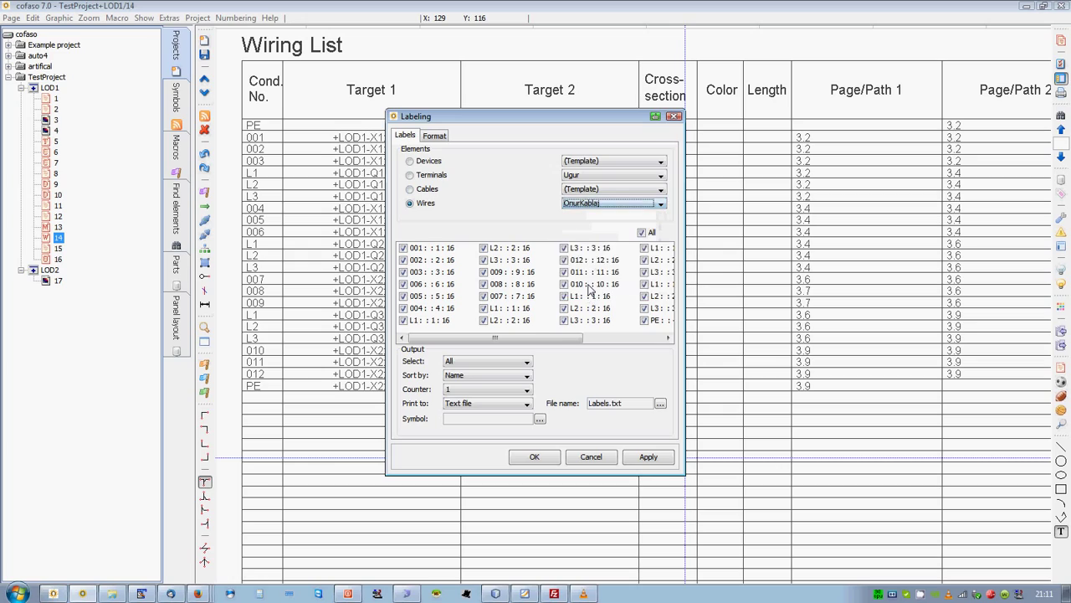
{"action": "left_click", "coordinate": [603, 205]}
{"action": "left_click", "coordinate": [605, 290]}
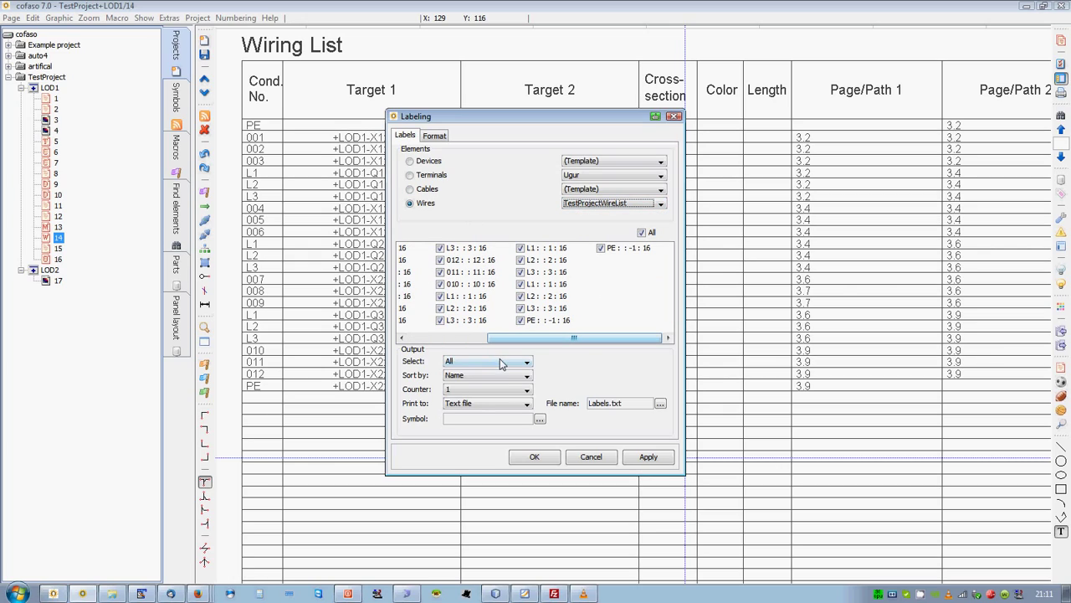
{"action": "left_click", "coordinate": [522, 404]}
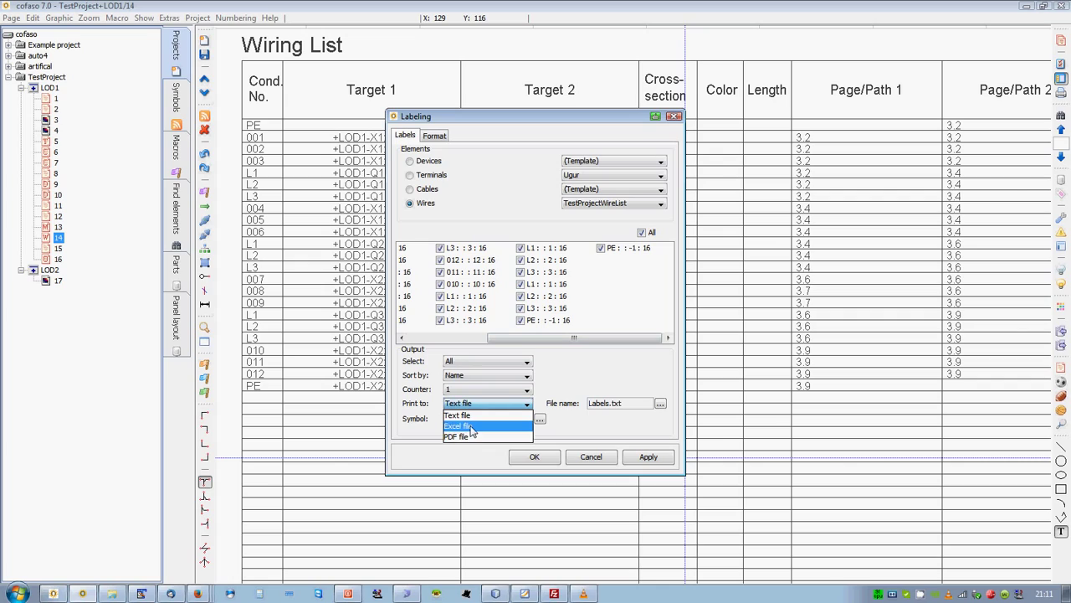
{"action": "left_click", "coordinate": [477, 426]}
- Set the label output file to TestProjectWireList.xls on the Desktop
{"action": "left_click", "coordinate": [660, 404]}
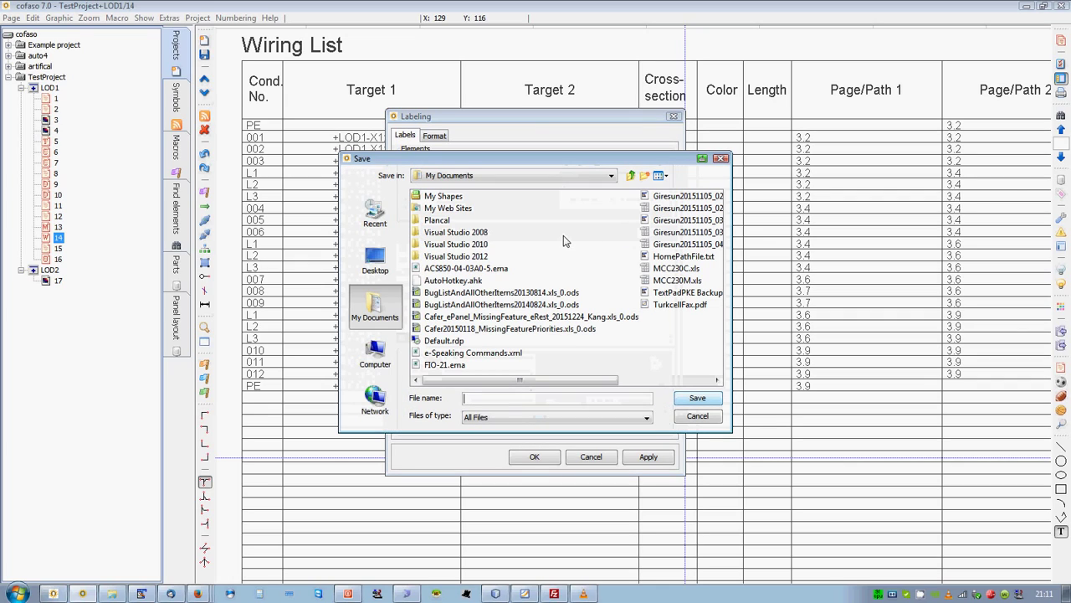
{"action": "left_click", "coordinate": [480, 175]}
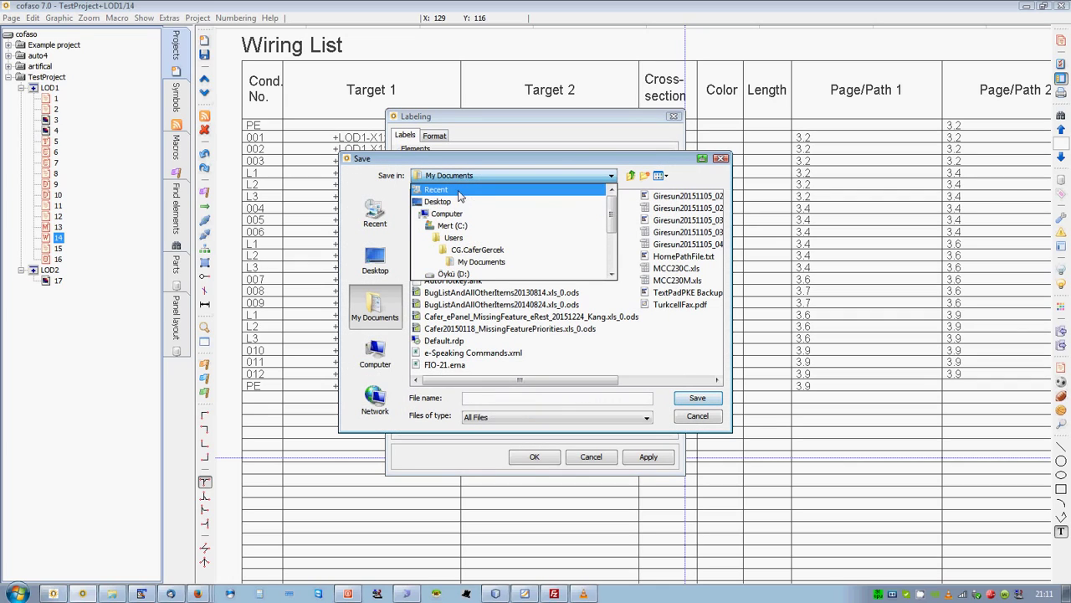
{"action": "left_click", "coordinate": [452, 202]}
{"action": "left_click", "coordinate": [485, 399]}
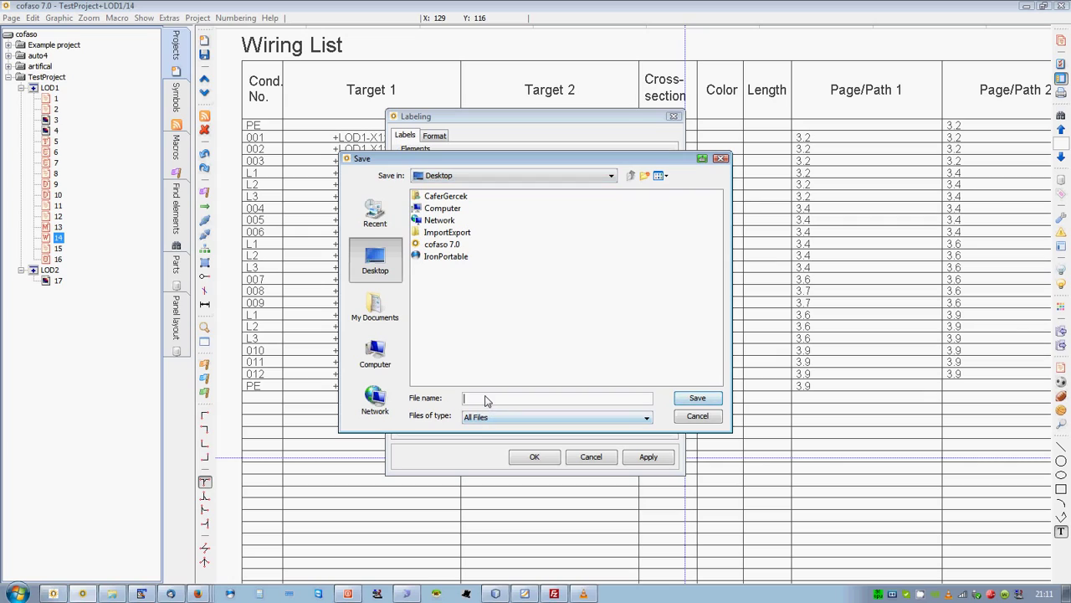
{"action": "key", "text": "ctrl+v"}
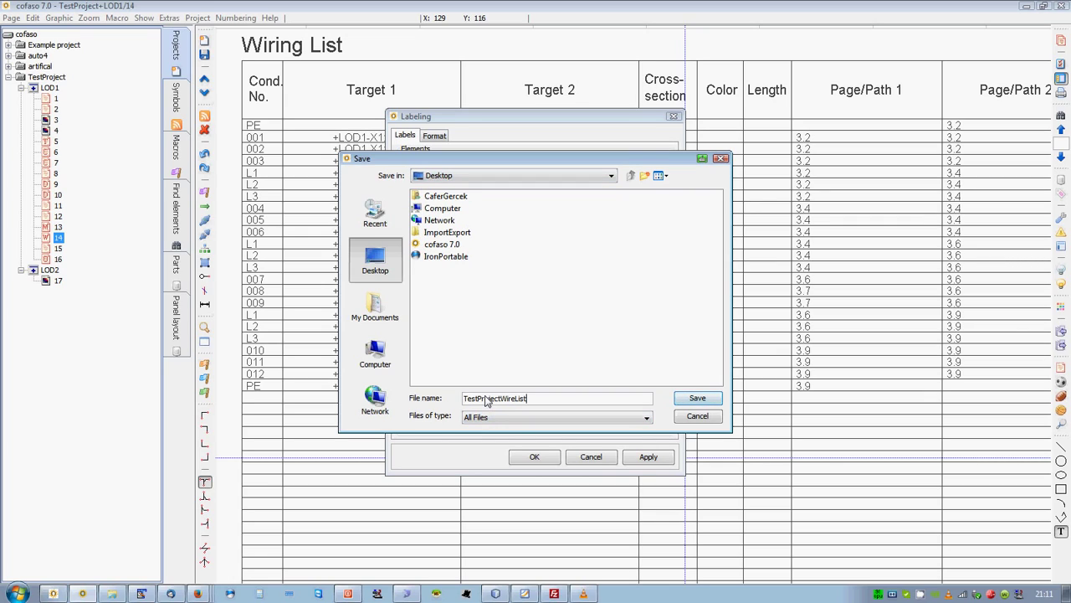
{"action": "type", "text": "xls"}
{"action": "left_click", "coordinate": [697, 399]}
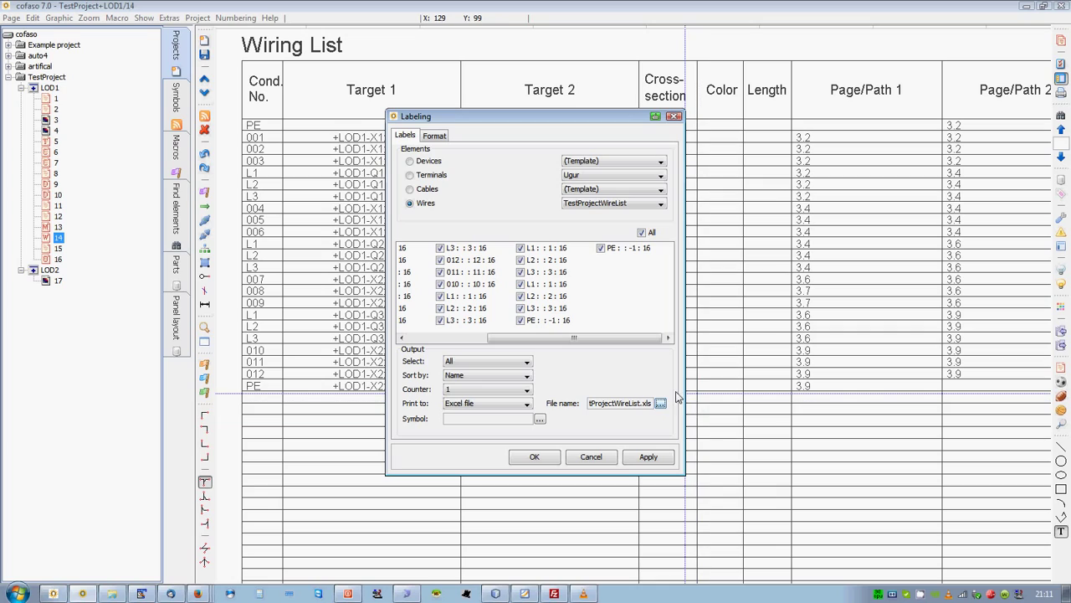
- Export the wire labels, close the labeling dialog and select TestProjectWireList.xls on the Windows desktop
{"action": "left_click", "coordinate": [631, 461]}
{"action": "left_click", "coordinate": [536, 459]}
{"action": "left_click", "coordinate": [1030, 10]}
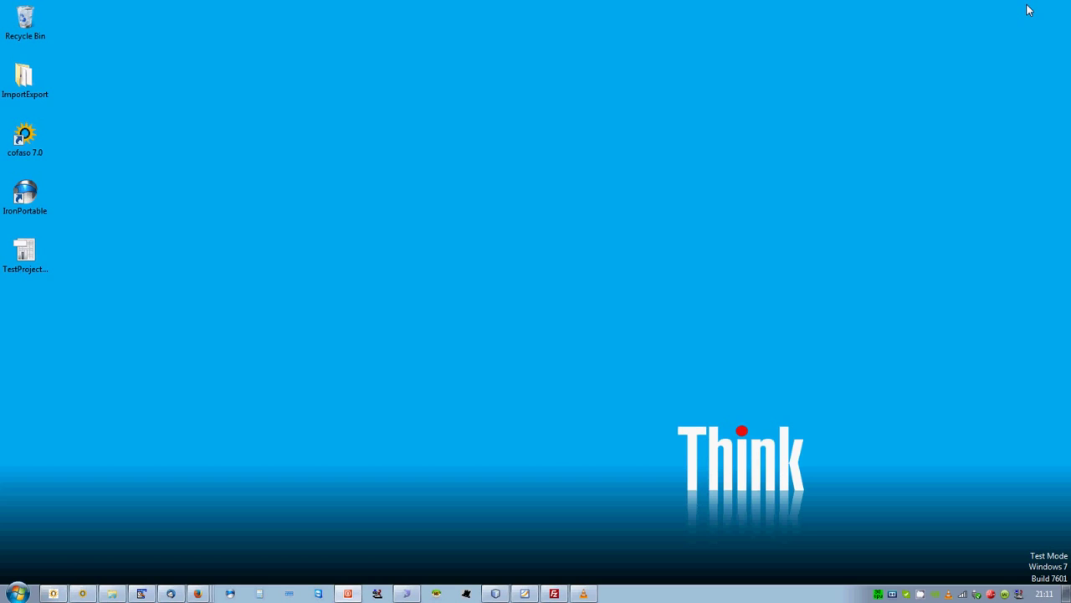
{"action": "left_click", "coordinate": [27, 253]}
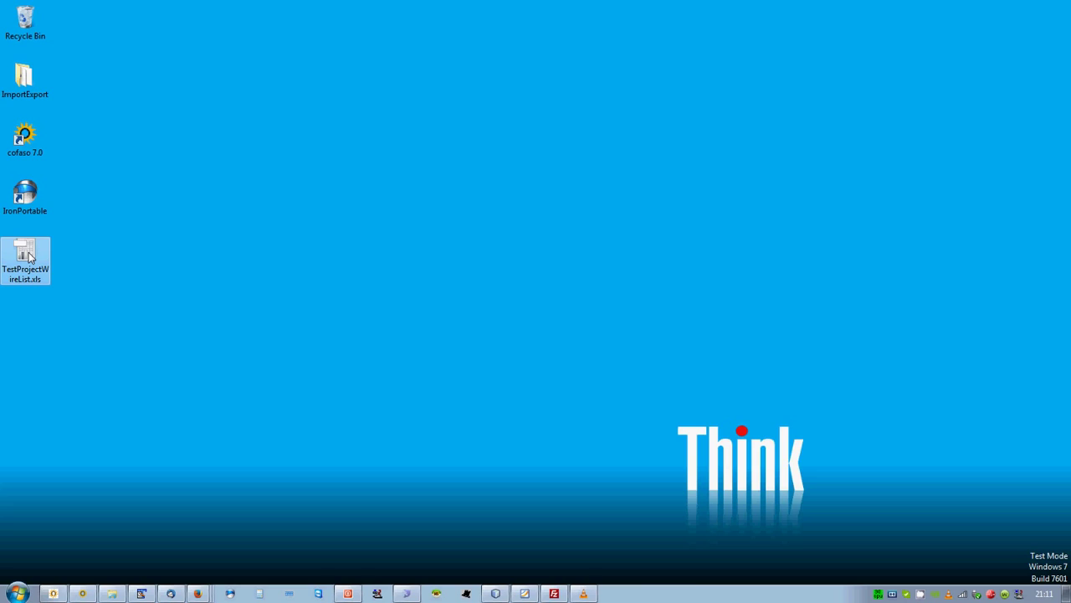
- Open TestProjectWireList.xls, examine the exported wire designations in cells A2 to A30, and close the spreadsheet
{"action": "double_click", "coordinate": [26, 255]}
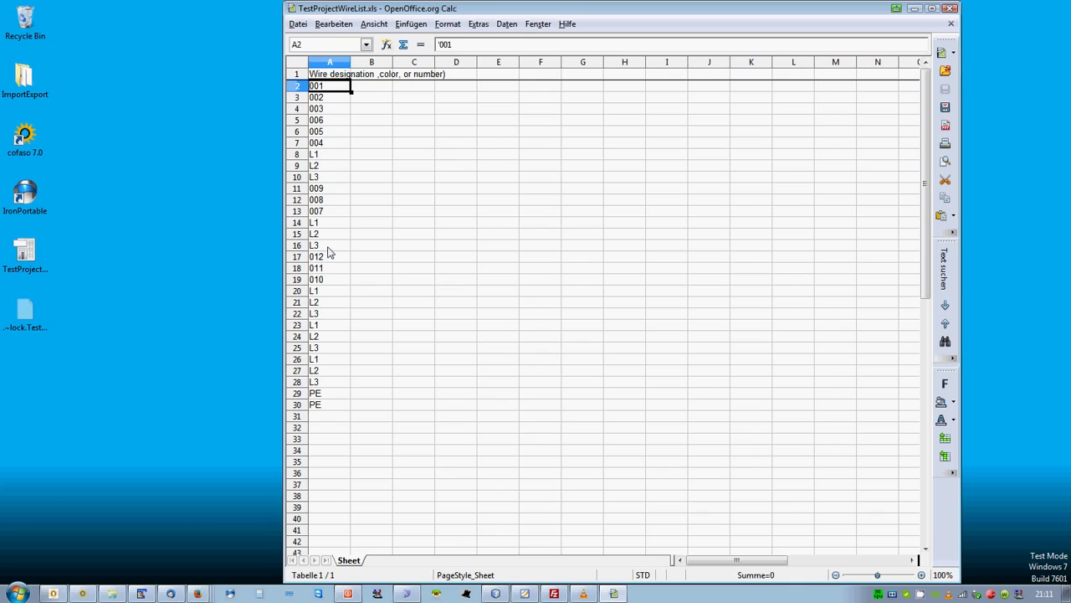
{"action": "left_click_drag", "start_coordinate": [318, 87], "coordinate": [327, 407]}
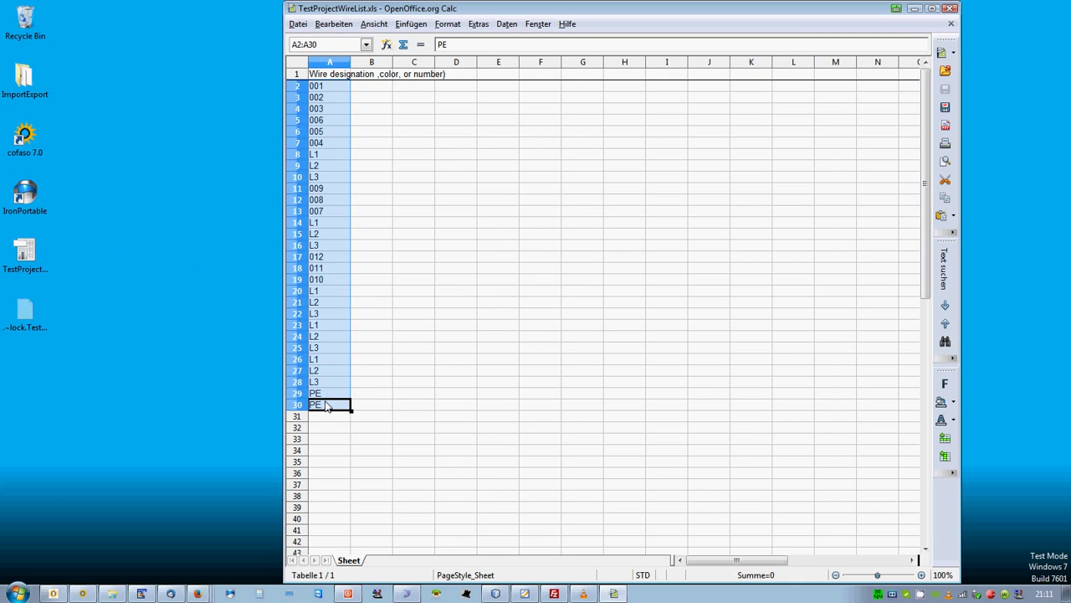
{"action": "left_click", "coordinate": [951, 9]}
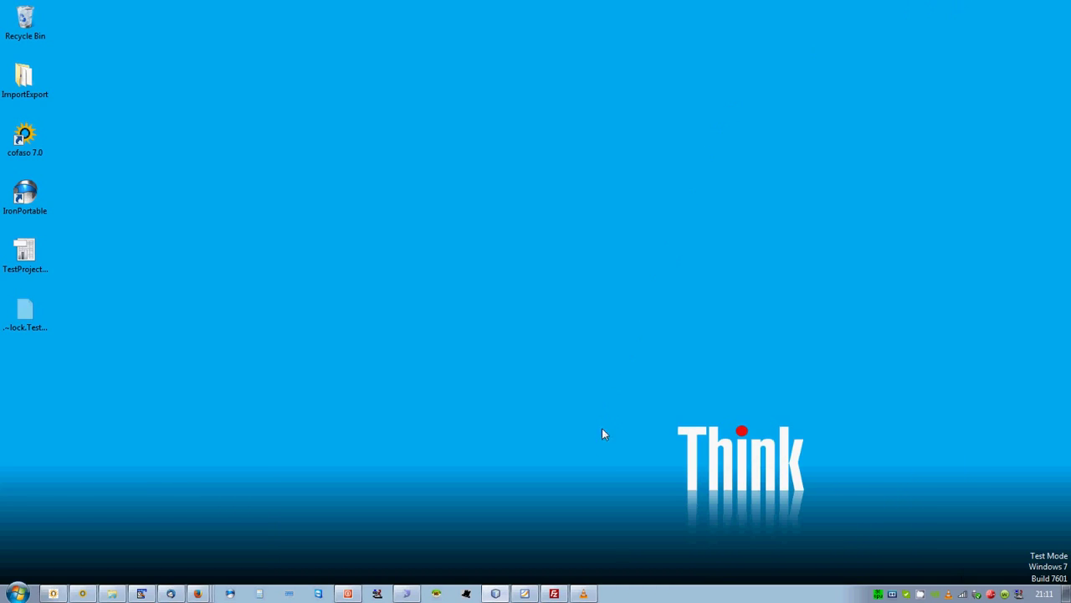
- Switch back to cofaso, open labeling and check the wire format's enabled fields and the wire selection
{"action": "left_click", "coordinate": [82, 593]}
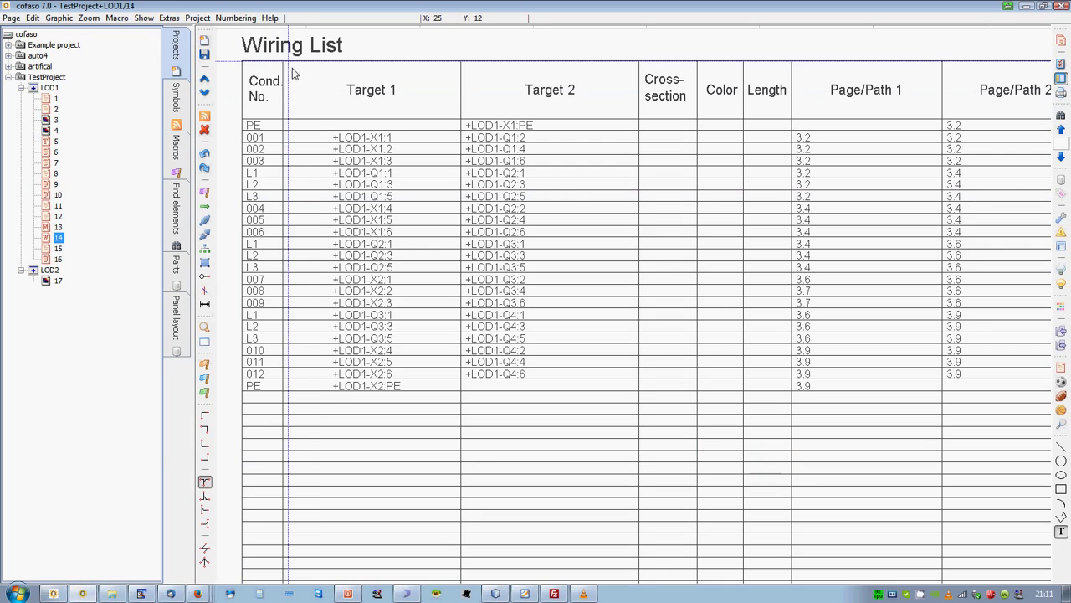
{"action": "left_click", "coordinate": [169, 17]}
{"action": "left_click", "coordinate": [201, 45]}
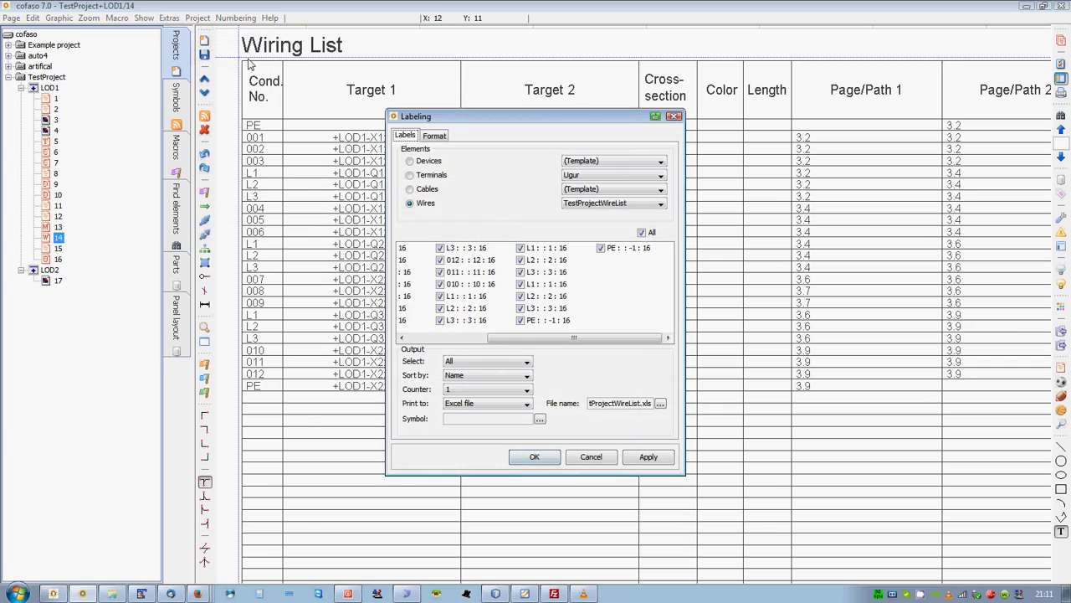
{"action": "left_click", "coordinate": [434, 135]}
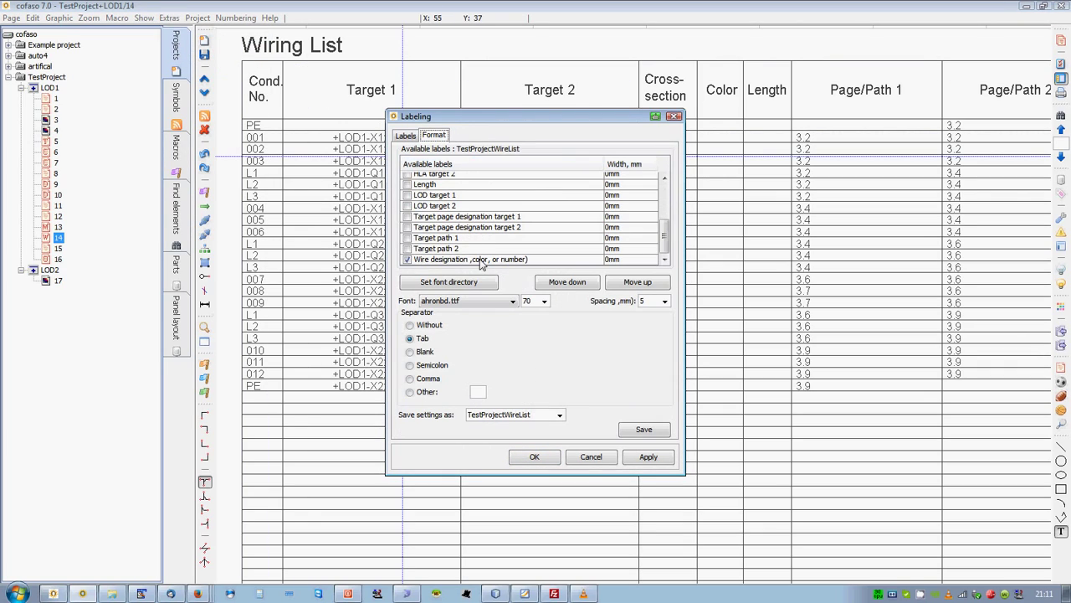
{"action": "left_click", "coordinate": [406, 135]}
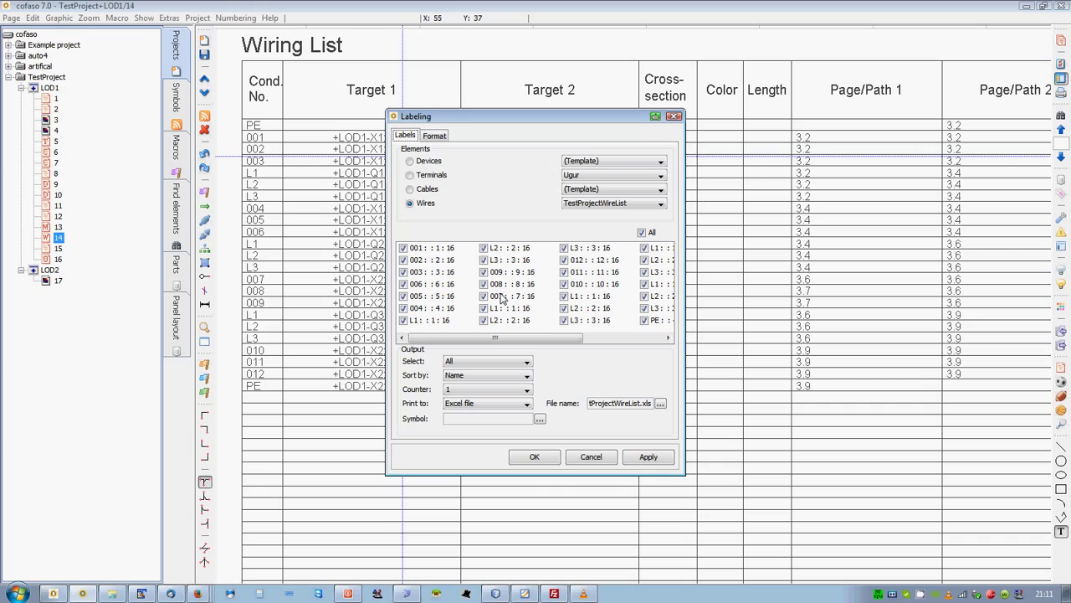
- Try excluding several L1, L2 and L3 wires from the label output and discard the labeling changes
{"action": "left_click", "coordinate": [489, 249]}
{"action": "left_click", "coordinate": [486, 260]}
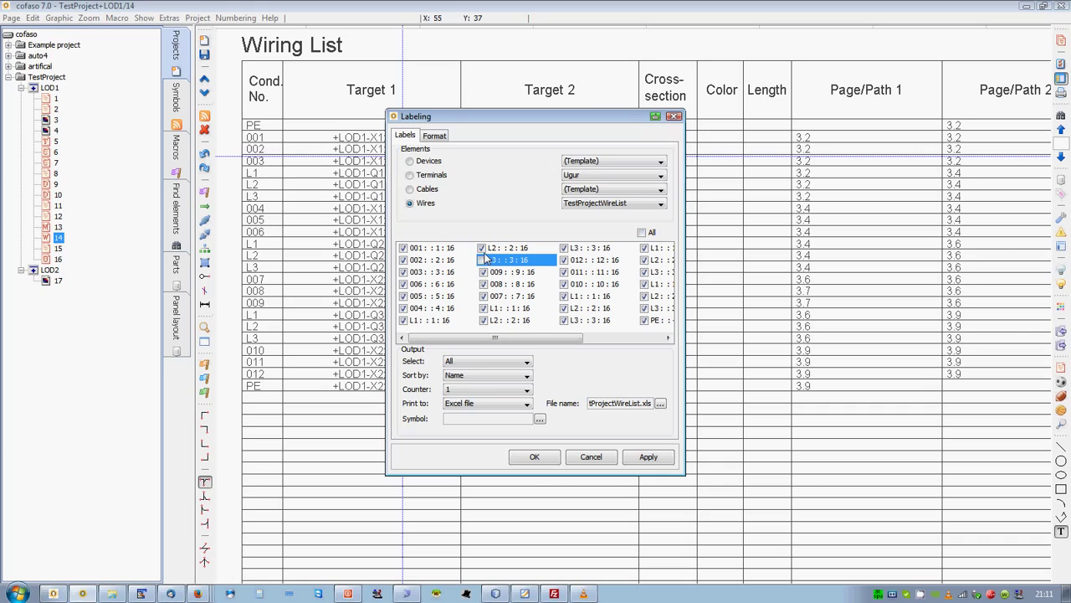
{"action": "left_click", "coordinate": [483, 248]}
{"action": "left_click", "coordinate": [483, 308]}
{"action": "left_click", "coordinate": [484, 320]}
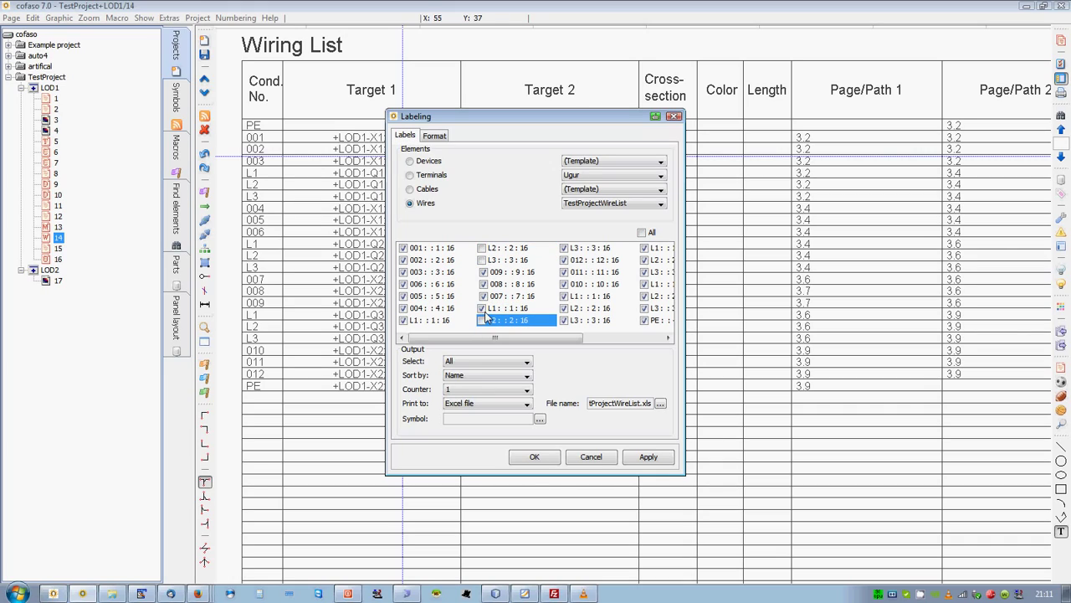
{"action": "left_click", "coordinate": [483, 309]}
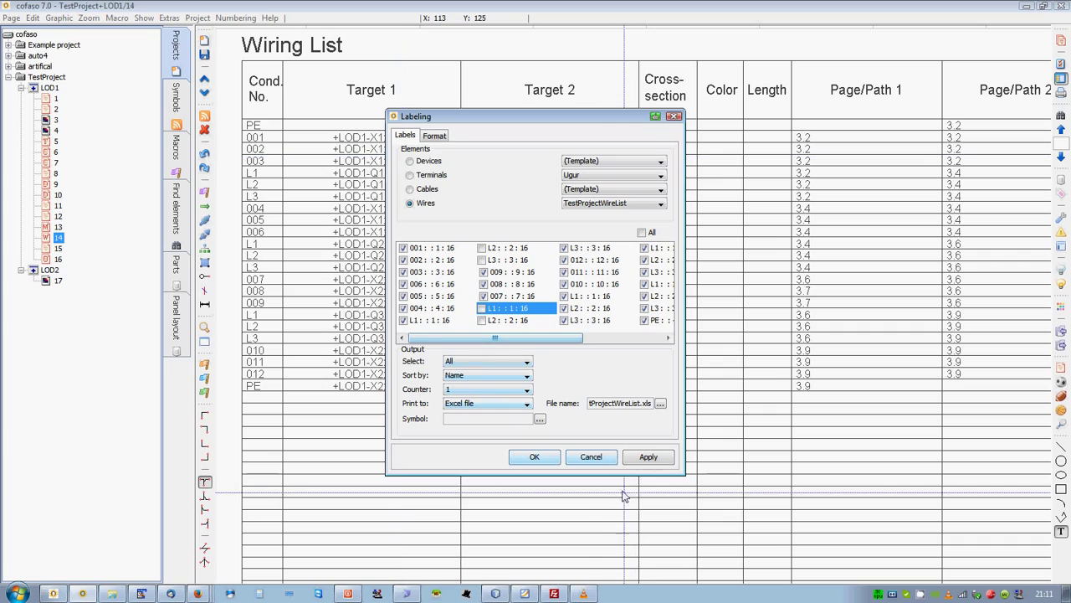
{"action": "left_click", "coordinate": [589, 457]}
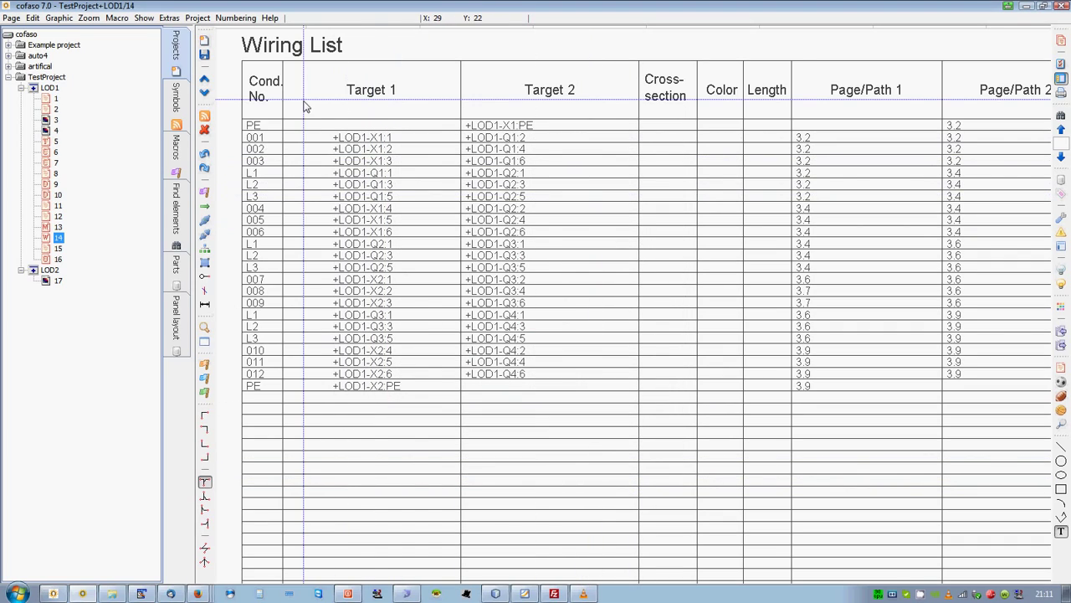
- Show the part list on page 15 and examine its part numbers, amounts and suppliers
{"action": "left_click", "coordinate": [205, 93]}
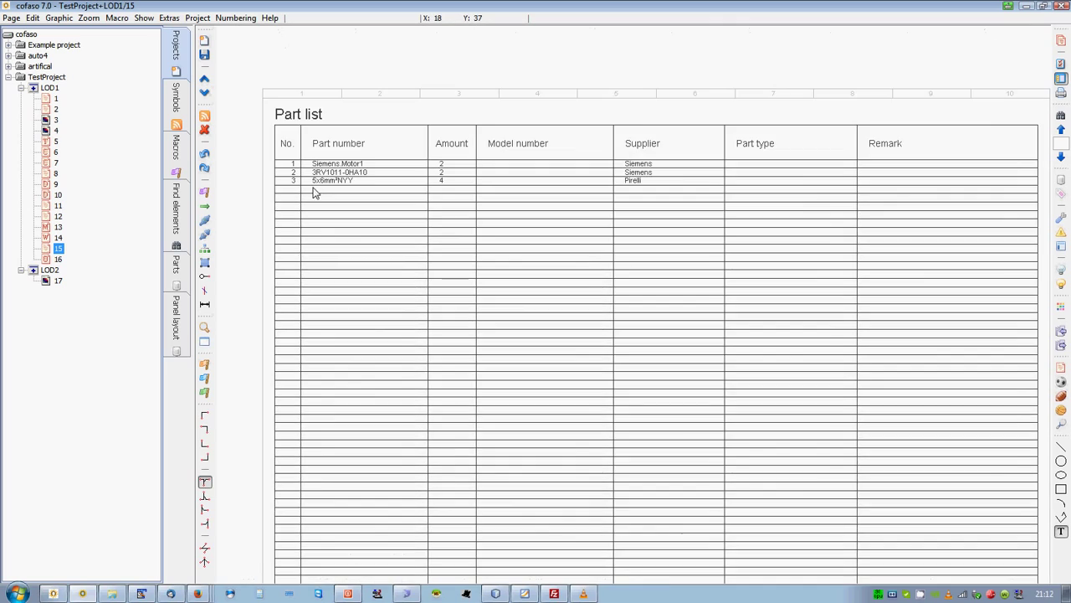
{"action": "scroll", "coordinate": [314, 191], "scroll_direction": "up", "scroll_amount": 3}
{"action": "scroll", "coordinate": [313, 185], "scroll_direction": "down", "scroll_amount": 3}
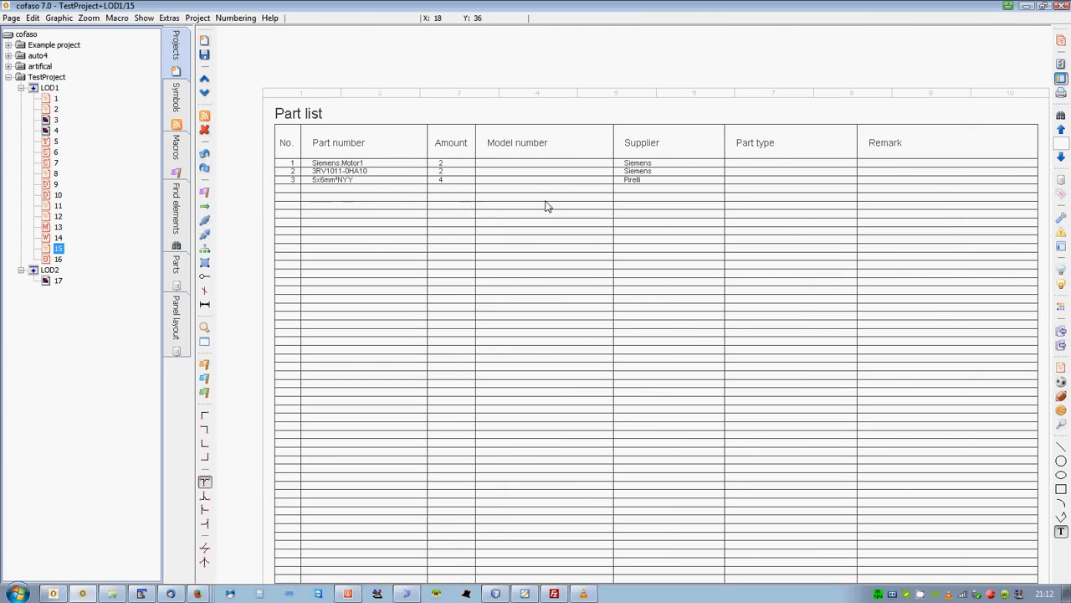
{"action": "left_click_drag", "start_coordinate": [882, 216], "coordinate": [954, 216]}
{"action": "scroll", "coordinate": [433, 147], "scroll_direction": "up", "scroll_amount": 3}
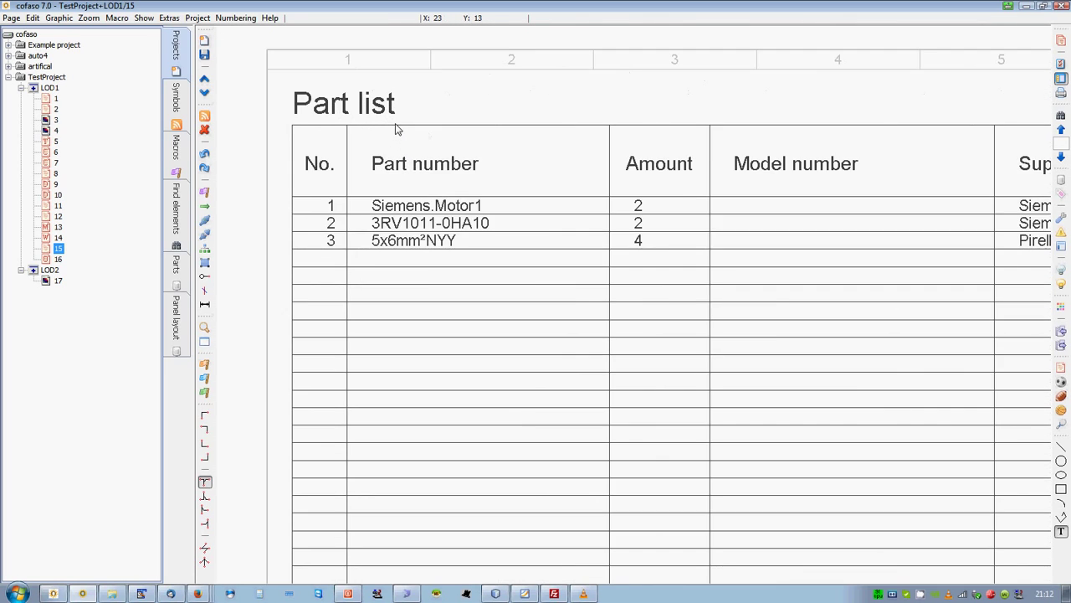
- Examine the amounts, type numbers, suppliers, unit prices and total prices in the purchase order list on page 16
{"action": "left_click", "coordinate": [204, 93]}
{"action": "scroll", "coordinate": [1016, 227], "scroll_direction": "up", "scroll_amount": 3}
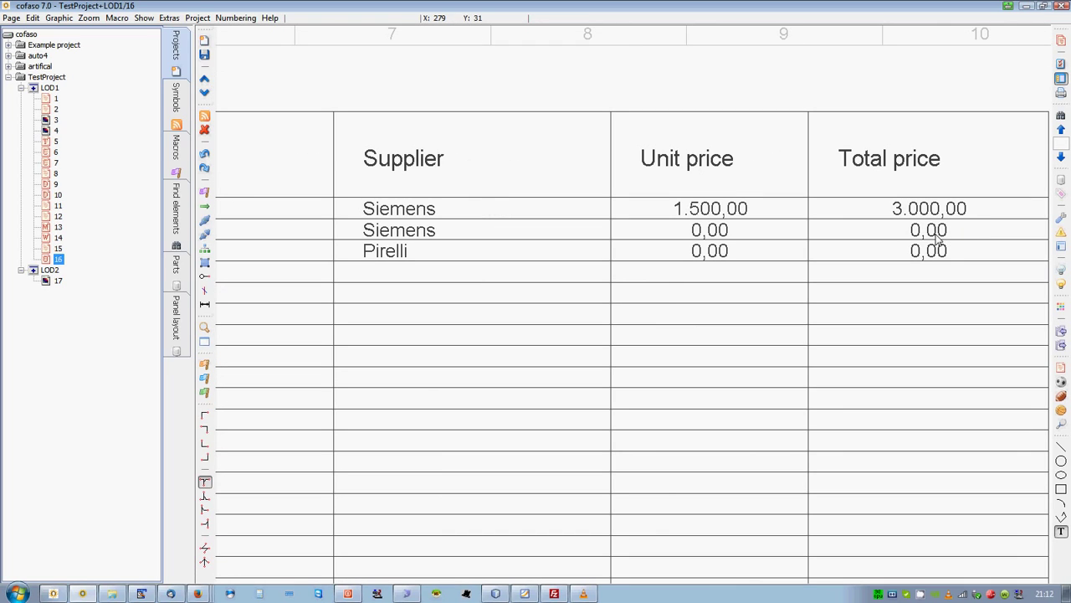
{"action": "scroll", "coordinate": [937, 238], "scroll_direction": "down", "scroll_amount": 1}
{"action": "scroll", "coordinate": [574, 258], "scroll_direction": "left", "scroll_amount": 3}
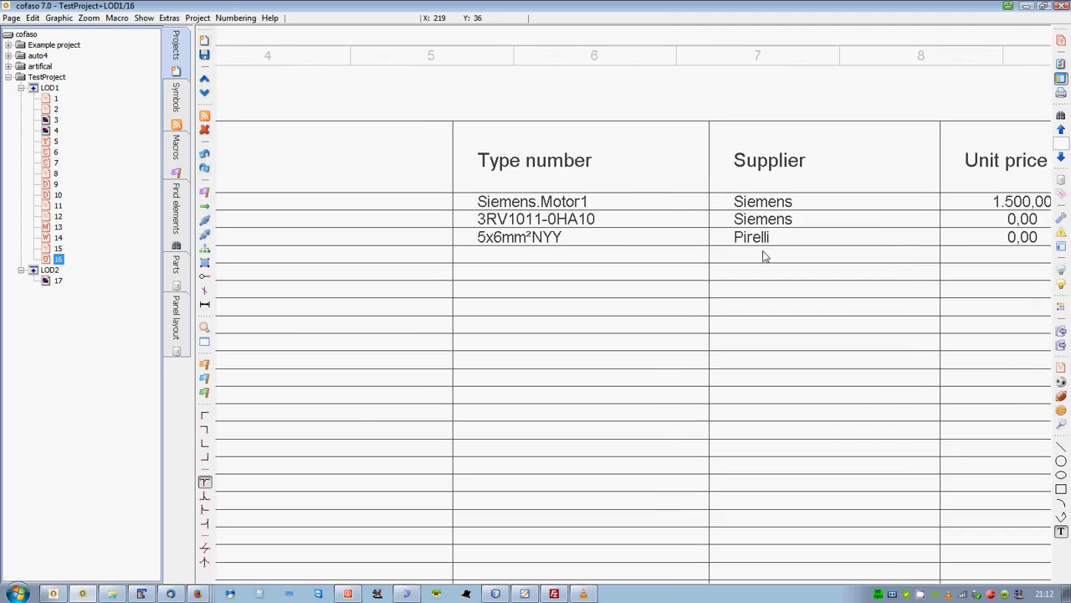
{"action": "scroll", "coordinate": [548, 253], "scroll_direction": "down", "scroll_amount": 3}
{"action": "scroll", "coordinate": [548, 254], "scroll_direction": "left", "scroll_amount": 3}
{"action": "scroll", "coordinate": [611, 227], "scroll_direction": "up", "scroll_amount": 4}
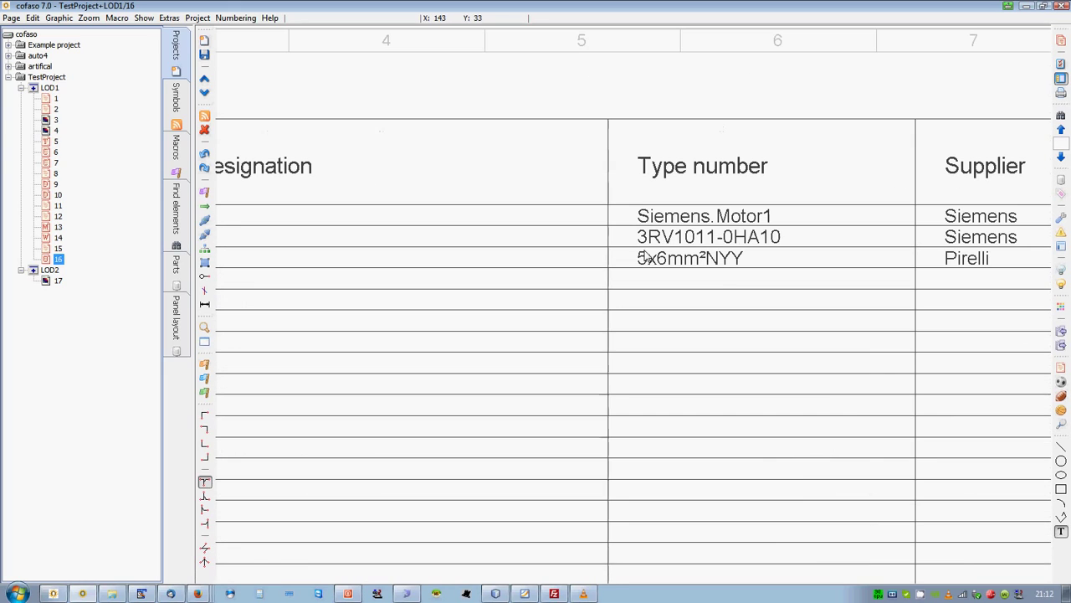
{"action": "left_click_drag", "start_coordinate": [608, 218], "coordinate": [839, 256]}
{"action": "left_click_drag", "start_coordinate": [457, 257], "coordinate": [1028, 249]}
{"action": "left_click_drag", "start_coordinate": [633, 210], "coordinate": [720, 243]}
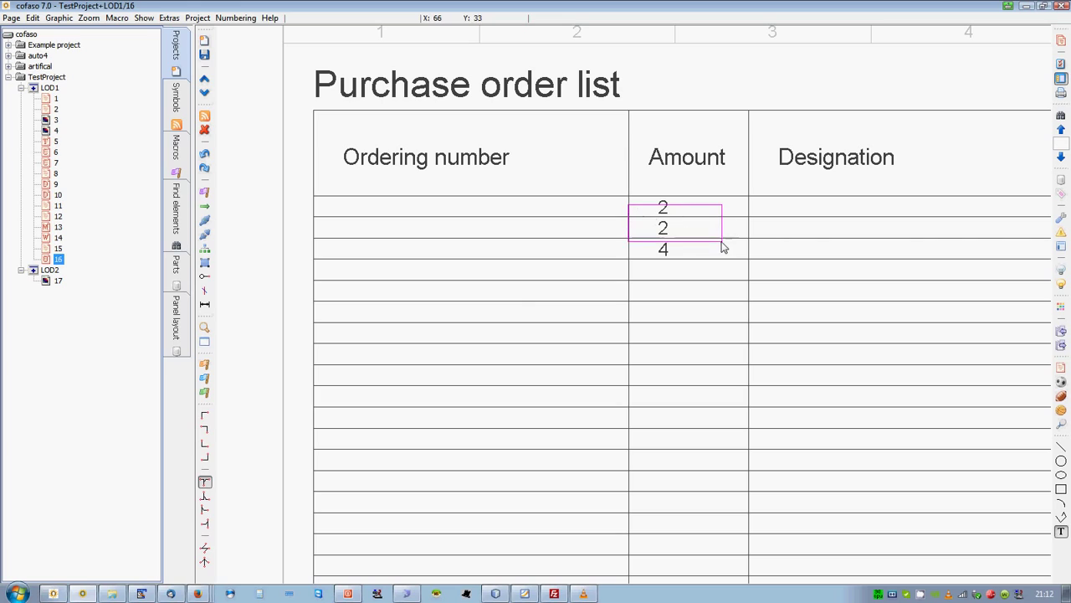
{"action": "left_click_drag", "start_coordinate": [970, 294], "coordinate": [408, 273]}
{"action": "left_click_drag", "start_coordinate": [540, 209], "coordinate": [745, 229]}
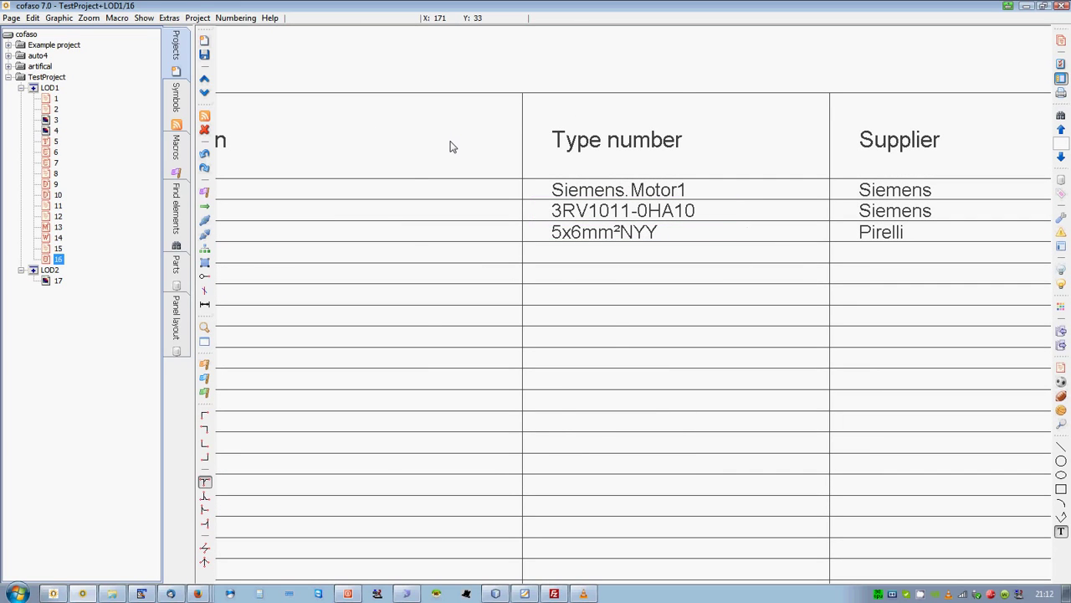
- Find the 0.55 kW motors +LOD1-M3 and +LOD1-M4 and open their part assignment in parts management
{"action": "key", "text": "ctrl+f"}
{"action": "left_click_drag", "start_coordinate": [450, 323], "coordinate": [449, 336]}
{"action": "left_click", "coordinate": [426, 474]}
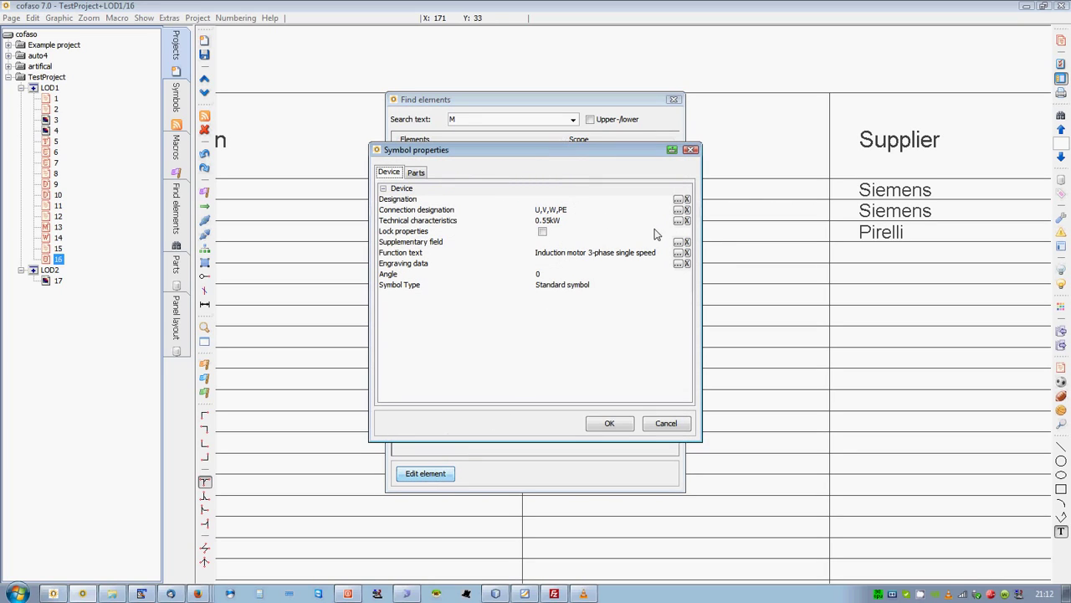
{"action": "left_click", "coordinate": [416, 172]}
{"action": "left_click", "coordinate": [677, 207]}
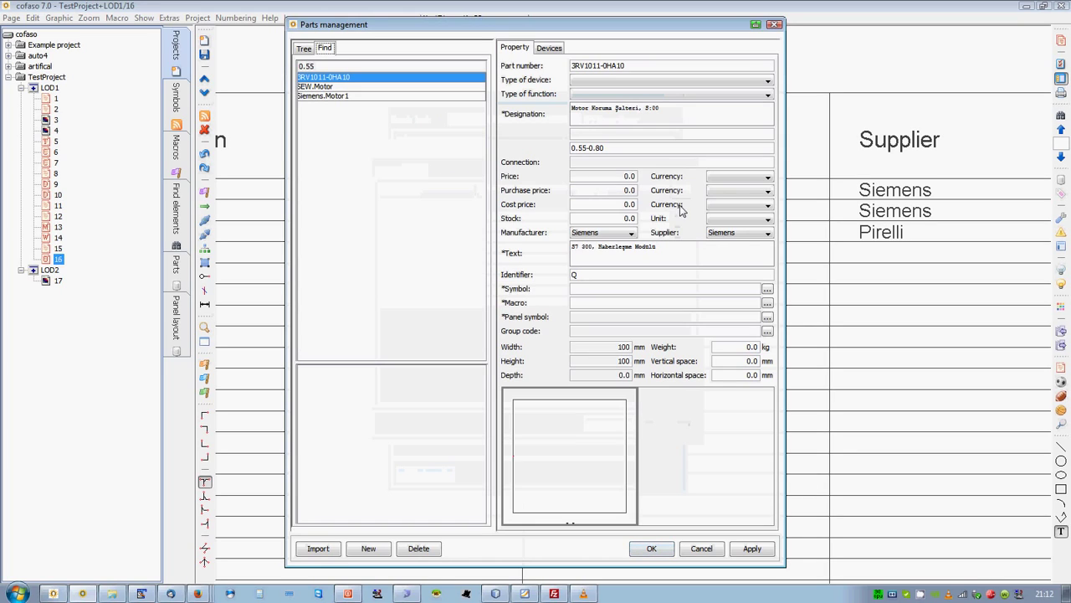
- Set the price of part 3RV1011-0HA10 to 150 in Euro, save it and close the motor properties and element search
{"action": "left_click_drag", "start_coordinate": [611, 183], "coordinate": [646, 179]}
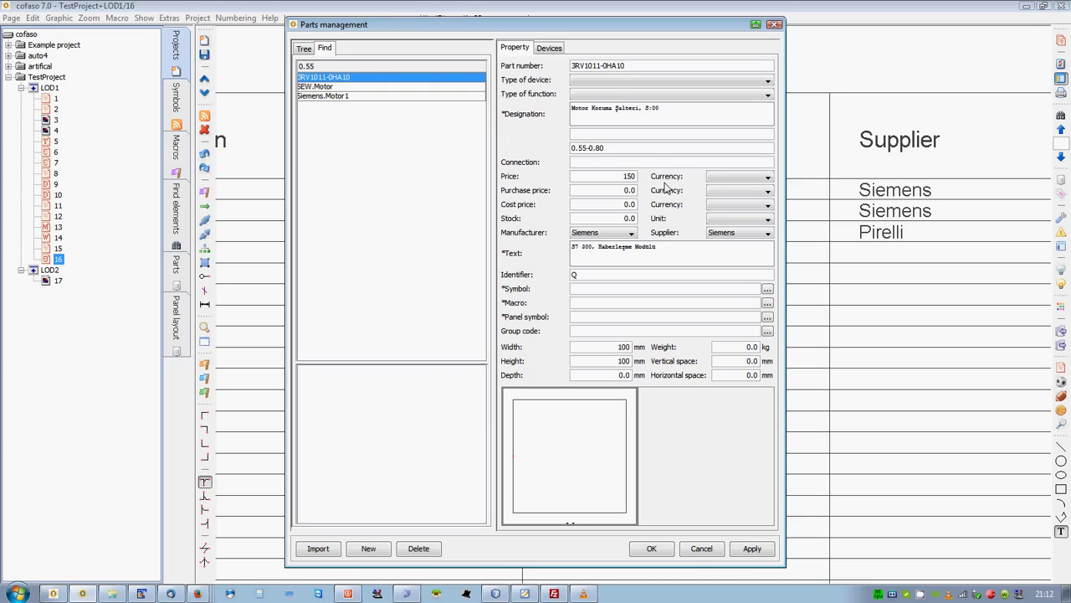
{"action": "left_click", "coordinate": [717, 179]}
{"action": "left_click", "coordinate": [721, 197]}
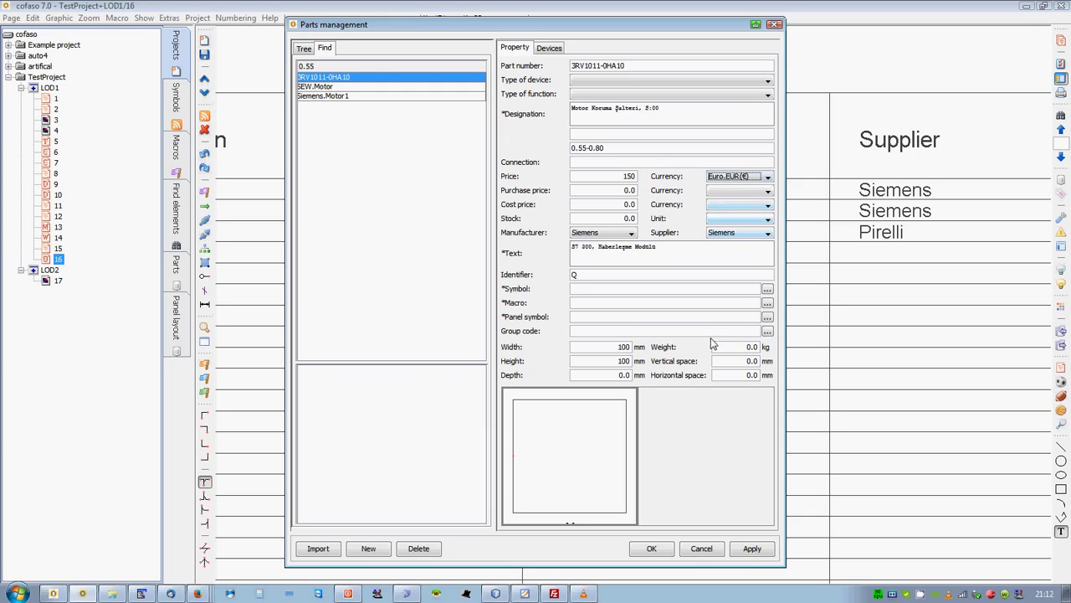
{"action": "left_click", "coordinate": [741, 551]}
{"action": "left_click", "coordinate": [651, 548]}
{"action": "left_click", "coordinate": [611, 425]}
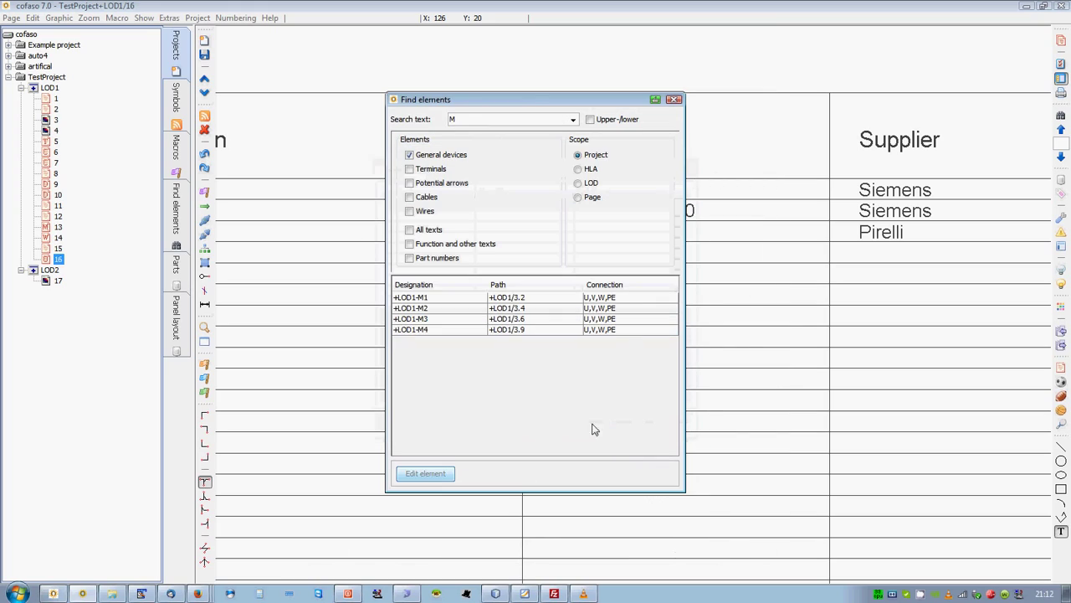
{"action": "left_click", "coordinate": [674, 99]}
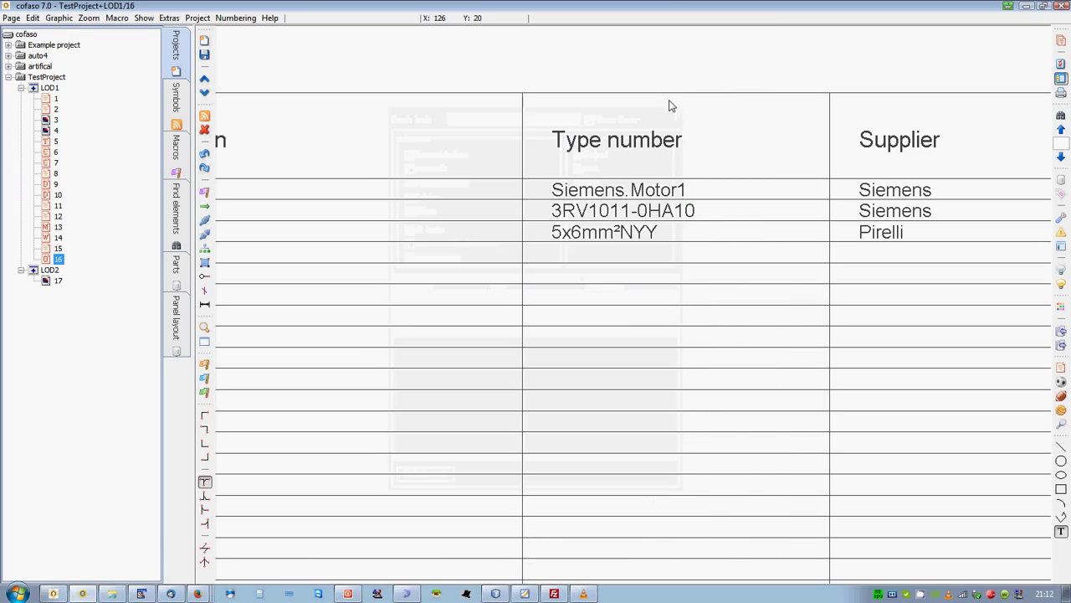
- Reload the purchase order list, examine its unit and total prices, and return to the part list on page 15
{"action": "left_click", "coordinate": [202, 82]}
{"action": "left_click", "coordinate": [508, 311]}
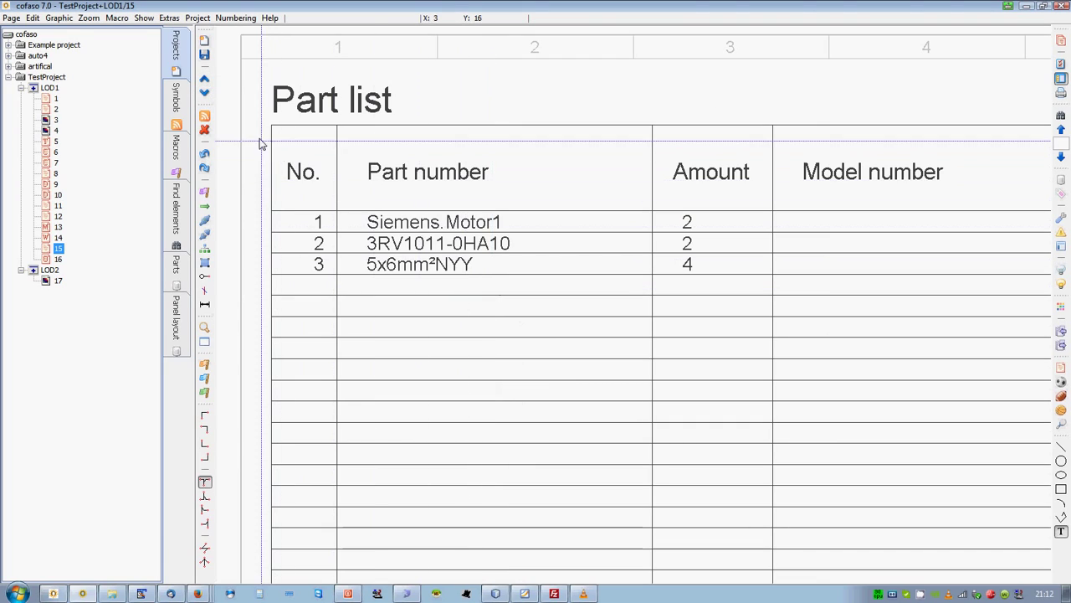
{"action": "left_click", "coordinate": [204, 94]}
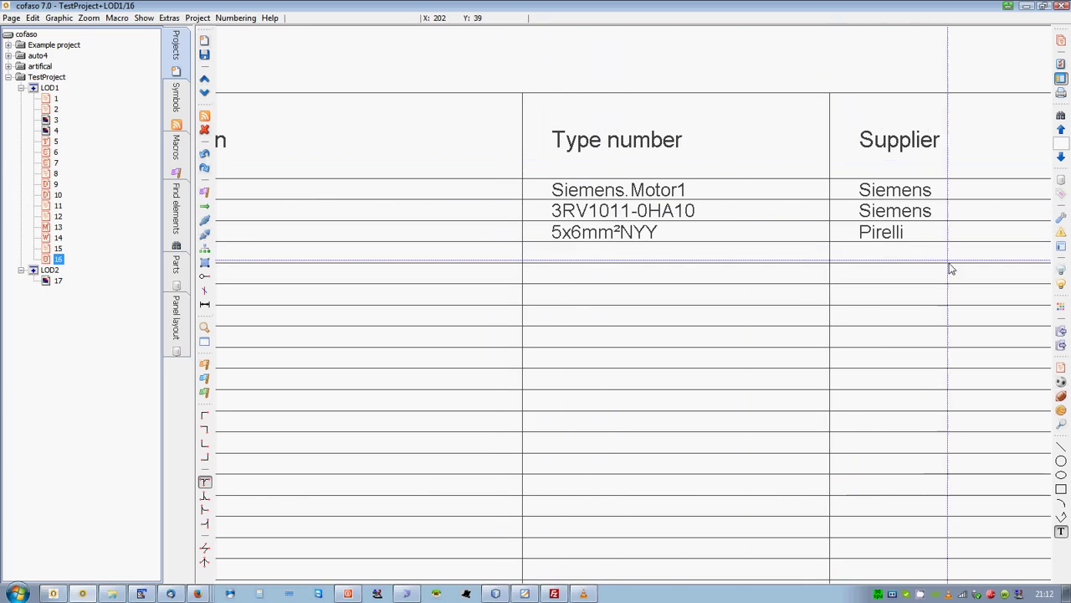
{"action": "scroll", "coordinate": [949, 268], "scroll_direction": "right", "scroll_amount": 5}
{"action": "scroll", "coordinate": [686, 243], "scroll_direction": "up", "scroll_amount": 2}
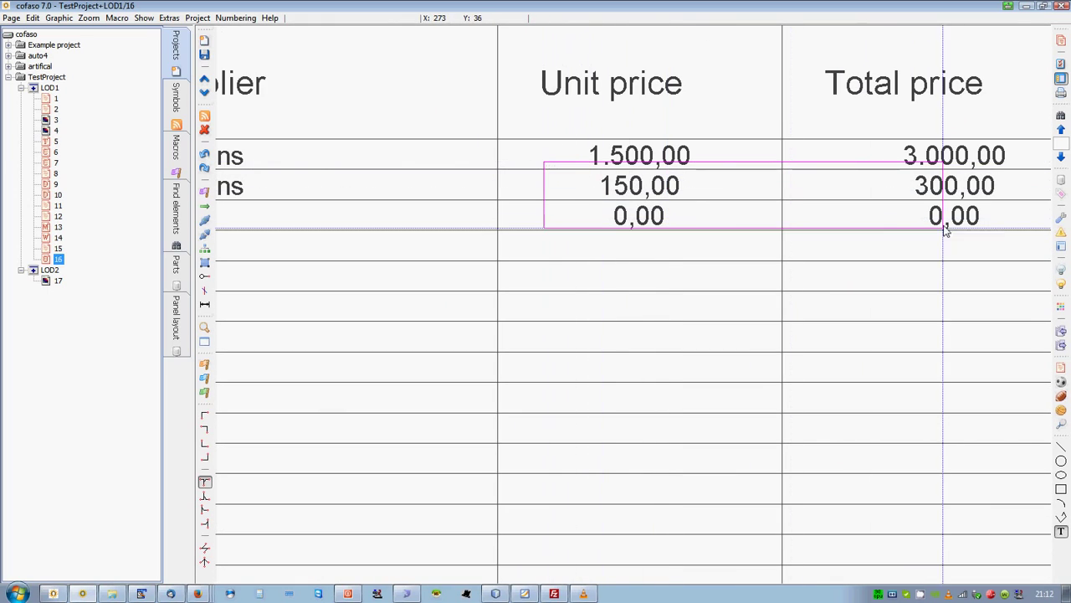
{"action": "left_click_drag", "start_coordinate": [932, 458], "coordinate": [691, 51]}
{"action": "scroll", "coordinate": [751, 394], "scroll_direction": "down", "scroll_amount": 5}
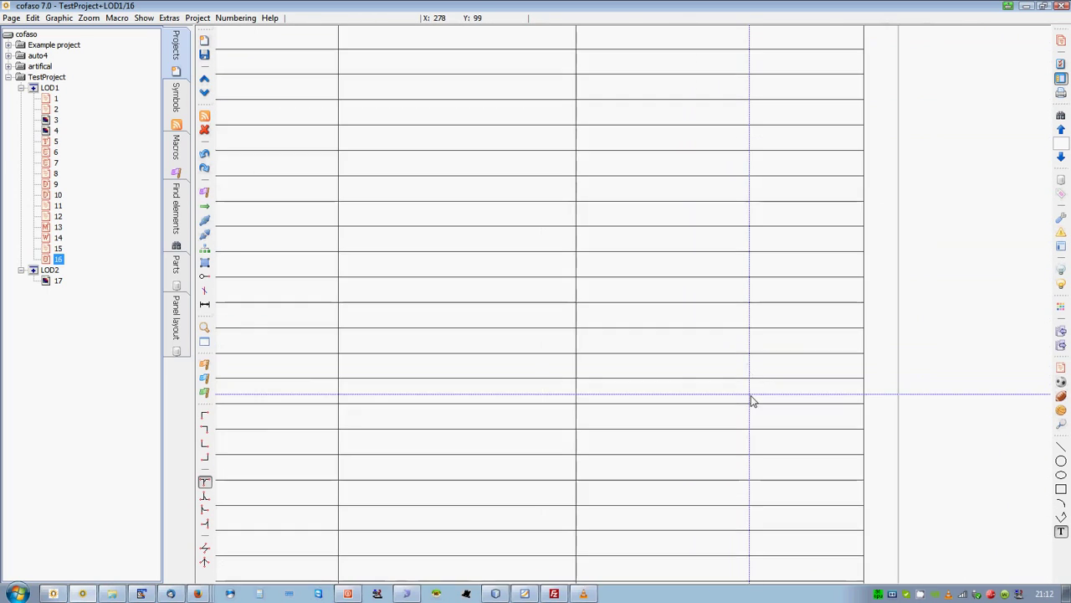
{"action": "scroll", "coordinate": [762, 480], "scroll_direction": "up", "scroll_amount": 1}
{"action": "left_click_drag", "start_coordinate": [753, 469], "coordinate": [705, 153]}
{"action": "scroll", "coordinate": [676, 424], "scroll_direction": "down", "scroll_amount": 4}
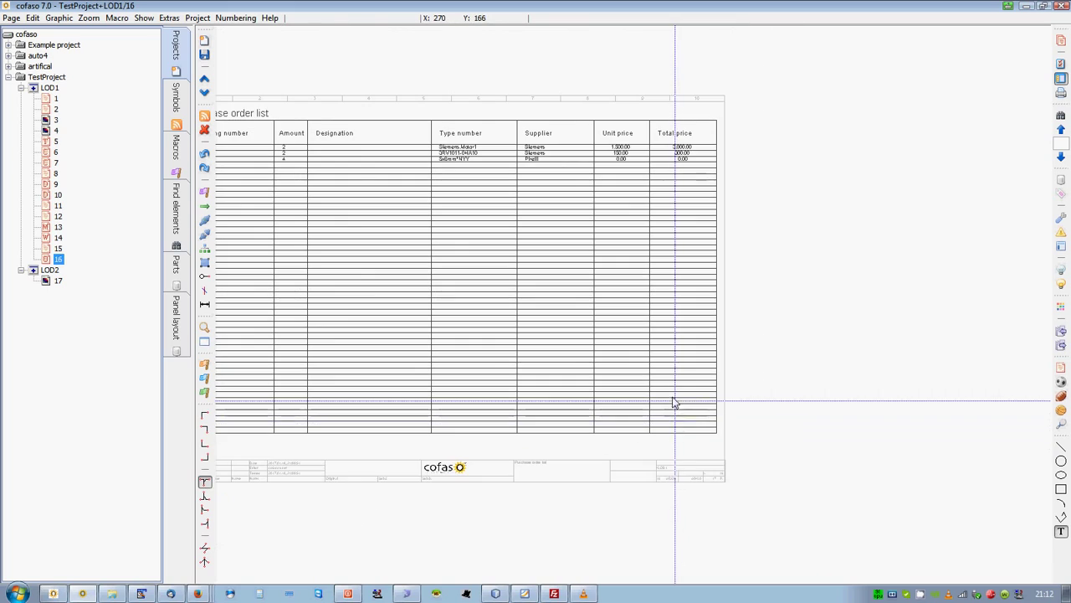
{"action": "mouse_move", "coordinate": [635, 342]}
{"action": "left_mouse_down"}
{"action": "mouse_move", "coordinate": [982, 346]}
{"action": "mouse_move", "coordinate": [727, 290]}
{"action": "left_mouse_up"}
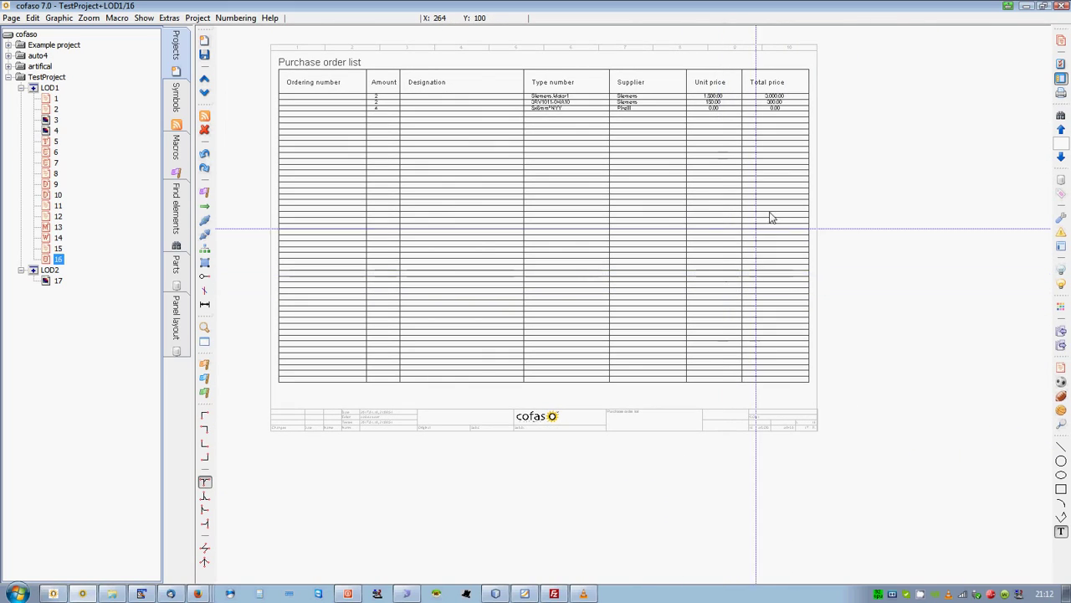
{"action": "scroll", "coordinate": [770, 215], "scroll_direction": "up", "scroll_amount": 3}
{"action": "mouse_move", "coordinate": [819, 329]}
{"action": "left_mouse_down"}
{"action": "mouse_move", "coordinate": [853, 299]}
{"action": "mouse_move", "coordinate": [921, 286]}
{"action": "mouse_move", "coordinate": [951, 320]}
{"action": "left_mouse_up"}
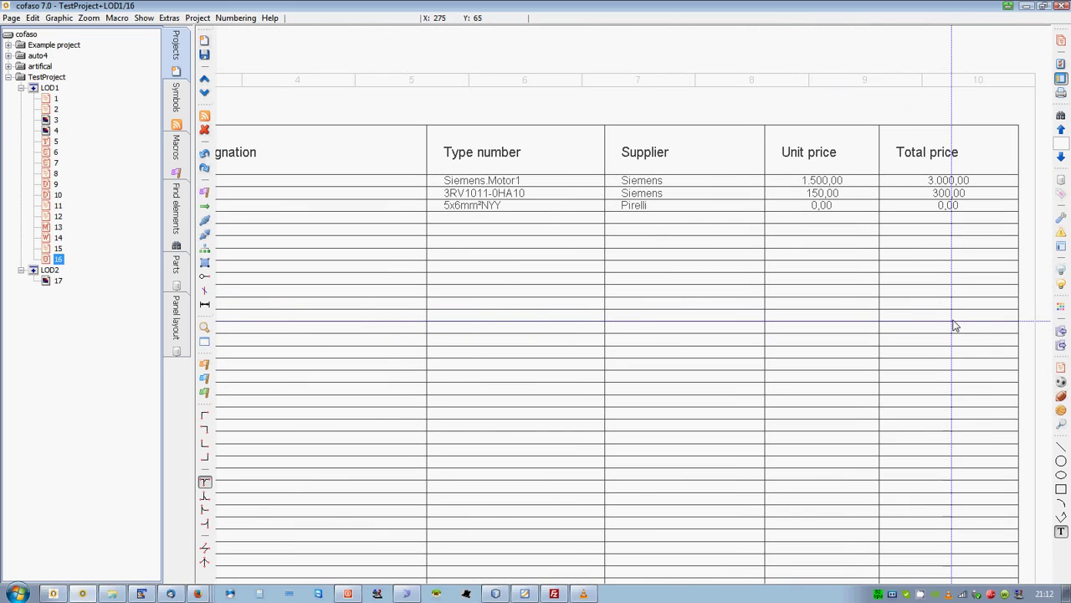
{"action": "left_click", "coordinate": [205, 80]}
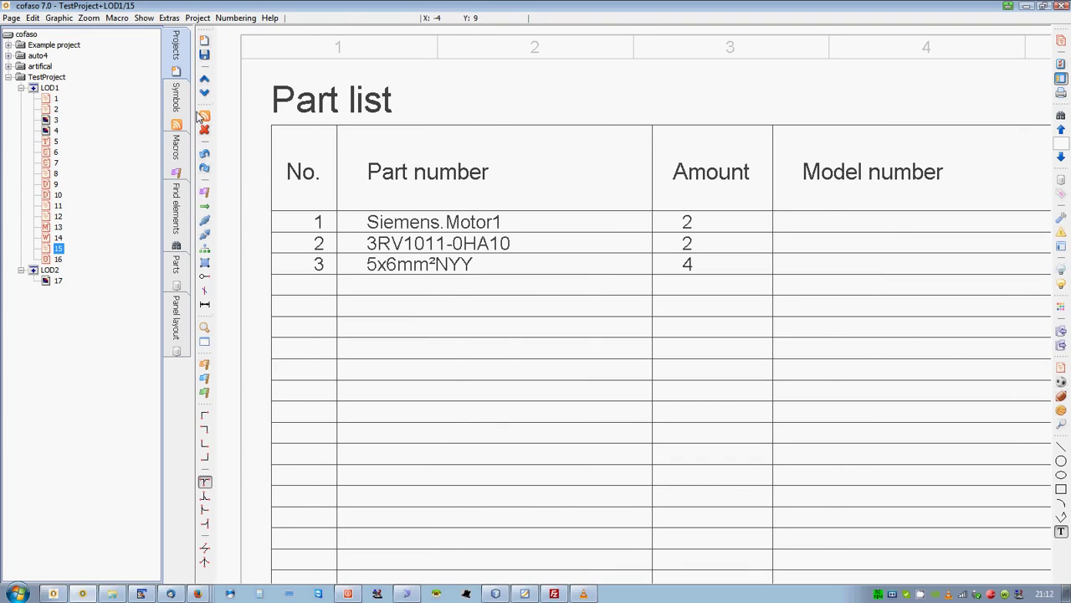
{"action": "right_click", "coordinate": [921, 595]}
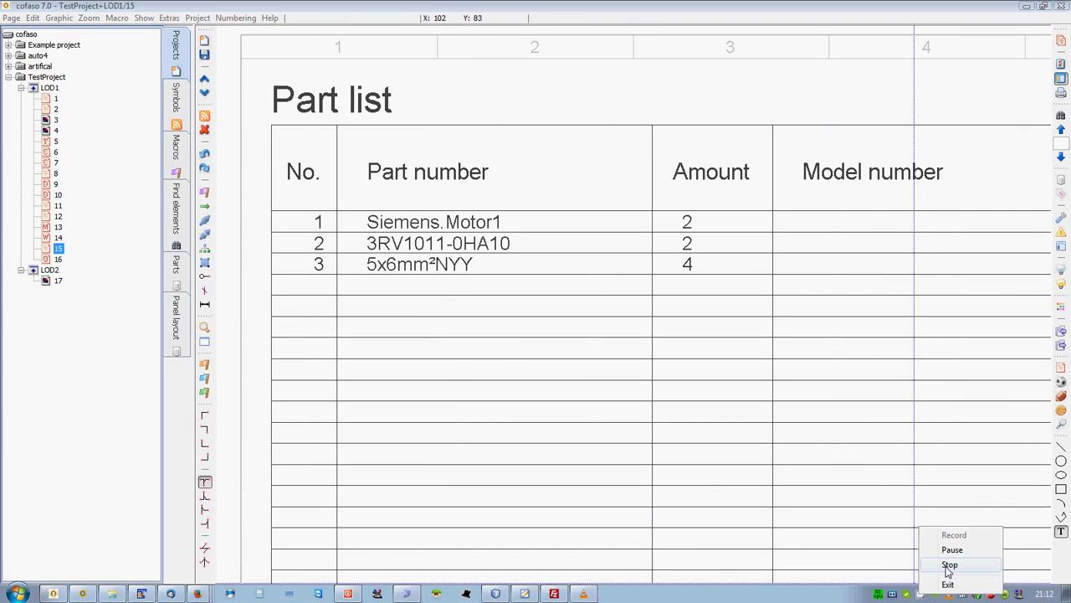